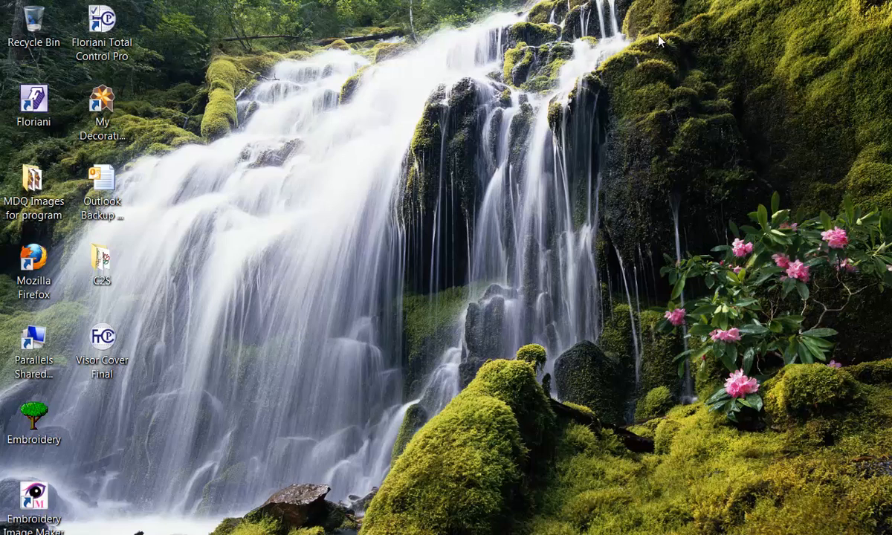
Step: Launch Floriani Total Control Pro and create a new design
{"action": "double_click", "coordinate": [118, 31]}
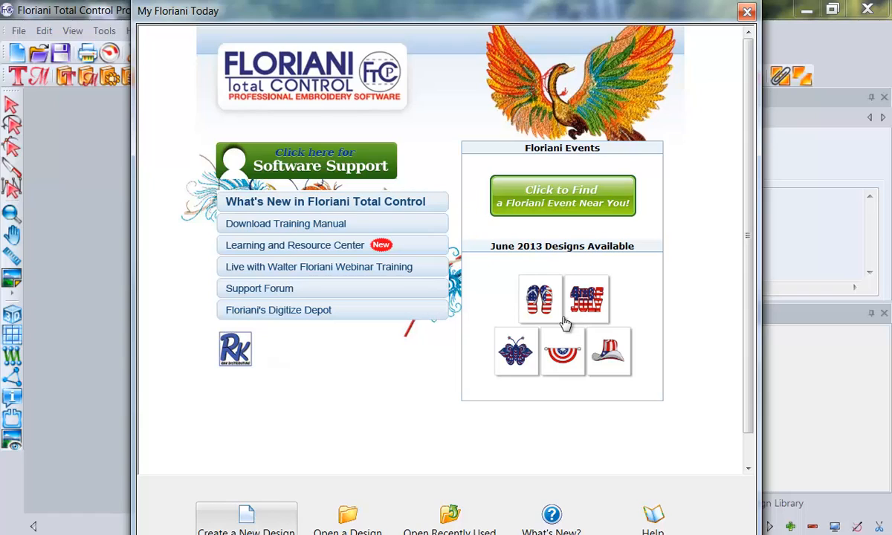
{"action": "left_click", "coordinate": [249, 518]}
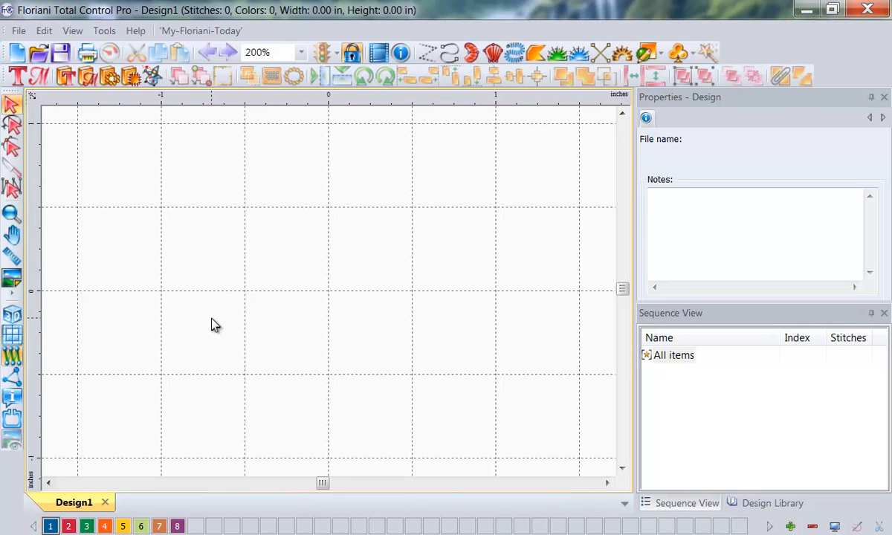
Step: Switch the ruler units to metric and back to inches
{"action": "right_click", "coordinate": [251, 100]}
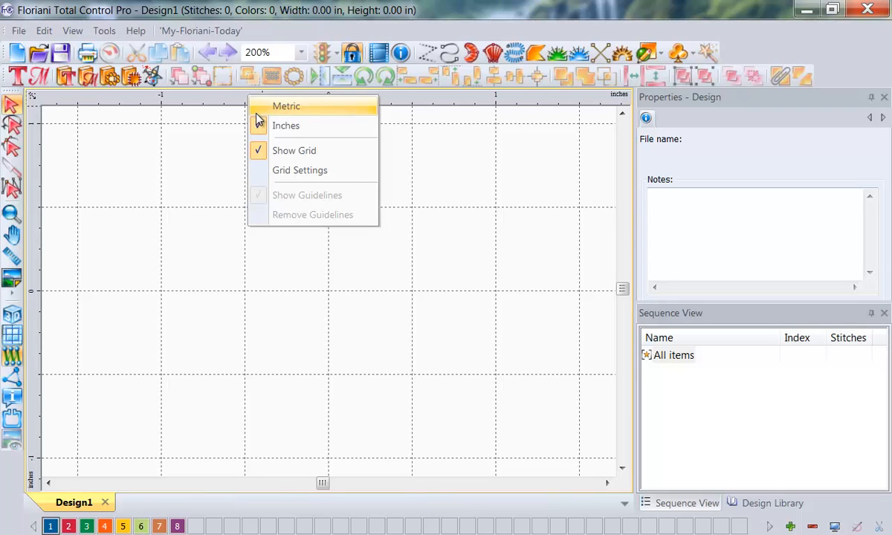
{"action": "left_click", "coordinate": [256, 112]}
{"action": "right_click", "coordinate": [229, 100]}
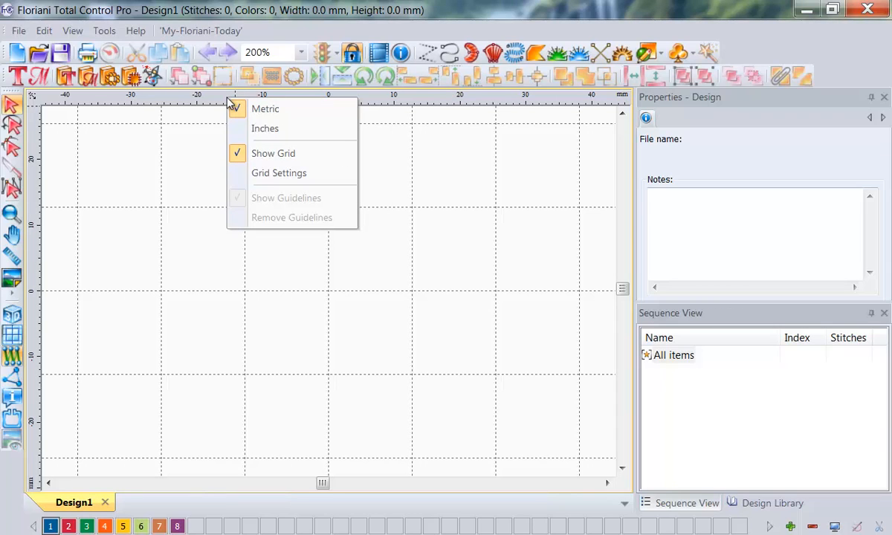
{"action": "left_click", "coordinate": [241, 133]}
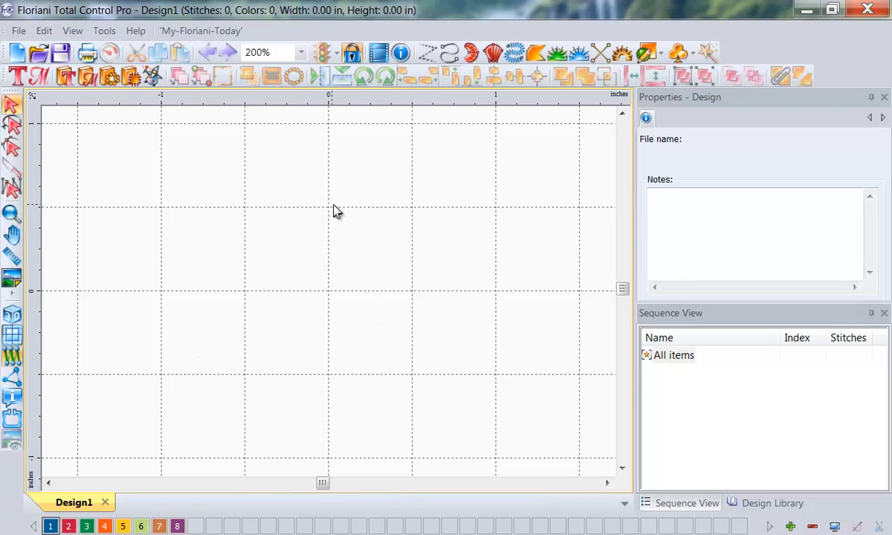
Step: Turn on Maintain aspect ratio for the grid spacing and accept the grid settings
{"action": "right_click", "coordinate": [356, 102]}
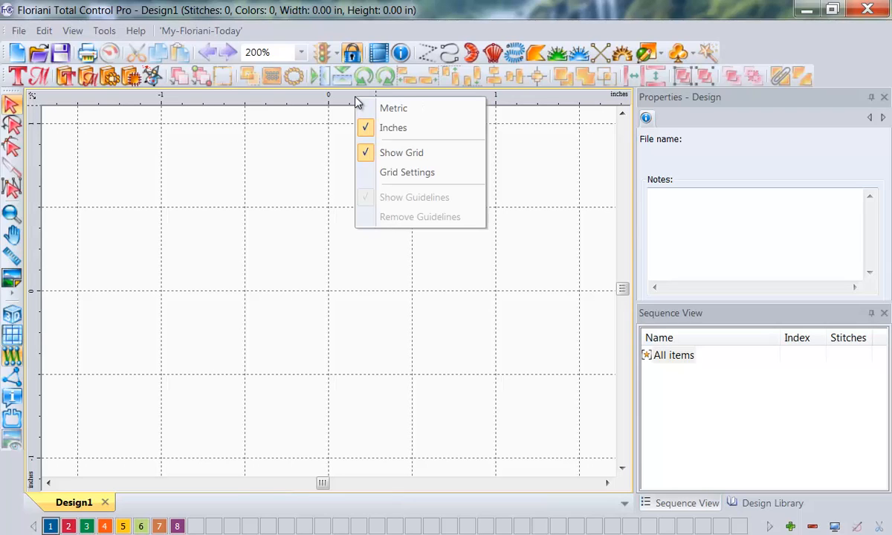
{"action": "left_click", "coordinate": [370, 172]}
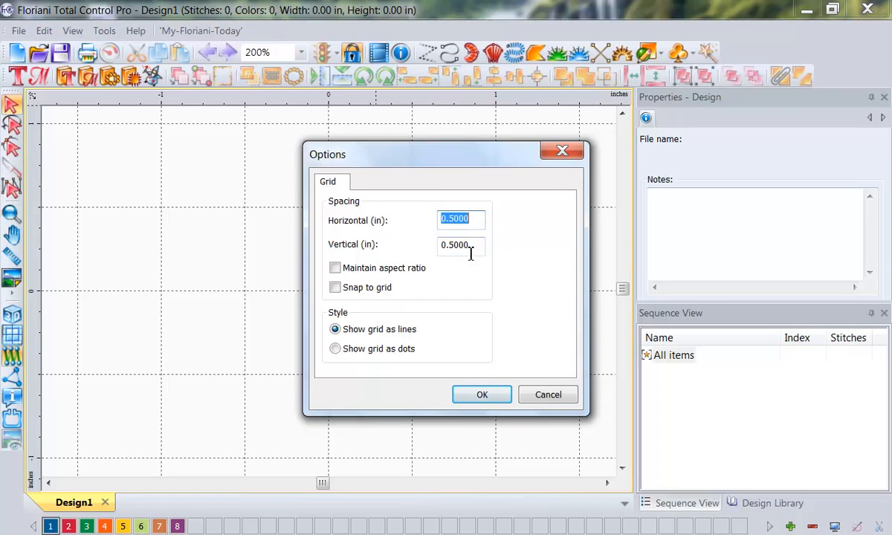
{"action": "left_click", "coordinate": [334, 267]}
{"action": "left_click", "coordinate": [476, 394]}
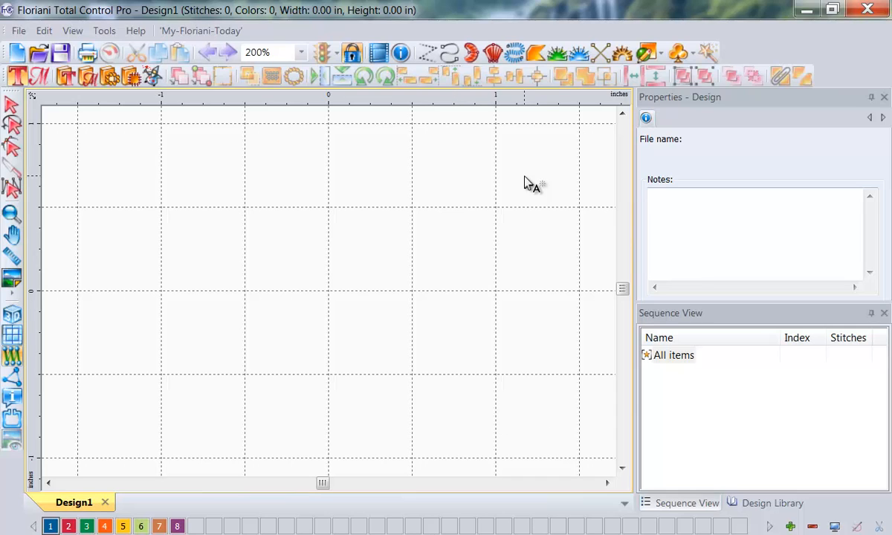
Step: Activate the Artwork tool with the Rectangle shape
{"action": "left_click", "coordinate": [660, 56]}
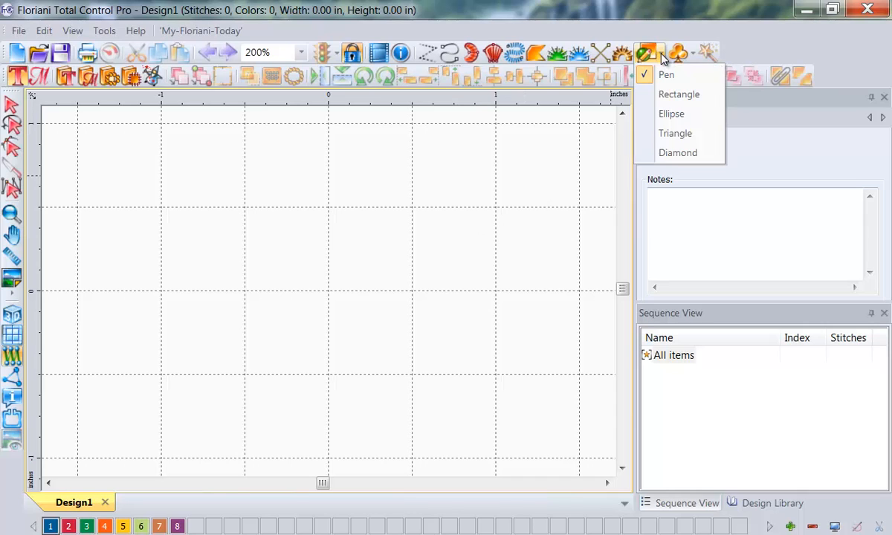
{"action": "left_click", "coordinate": [376, 274]}
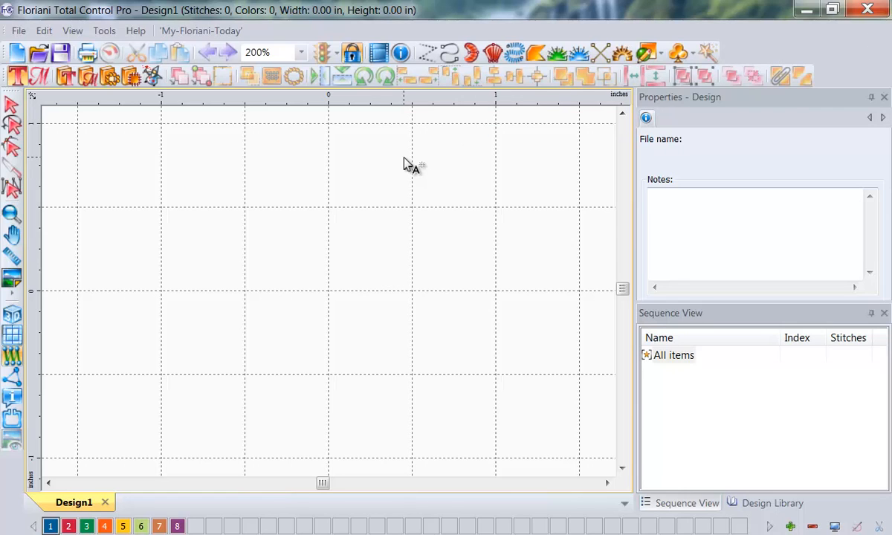
{"action": "left_click", "coordinate": [646, 53]}
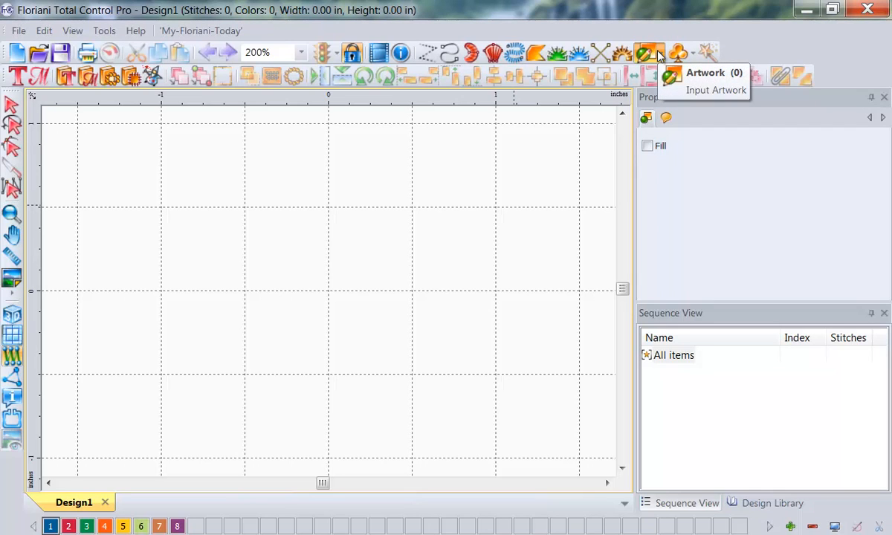
{"action": "left_click", "coordinate": [659, 55]}
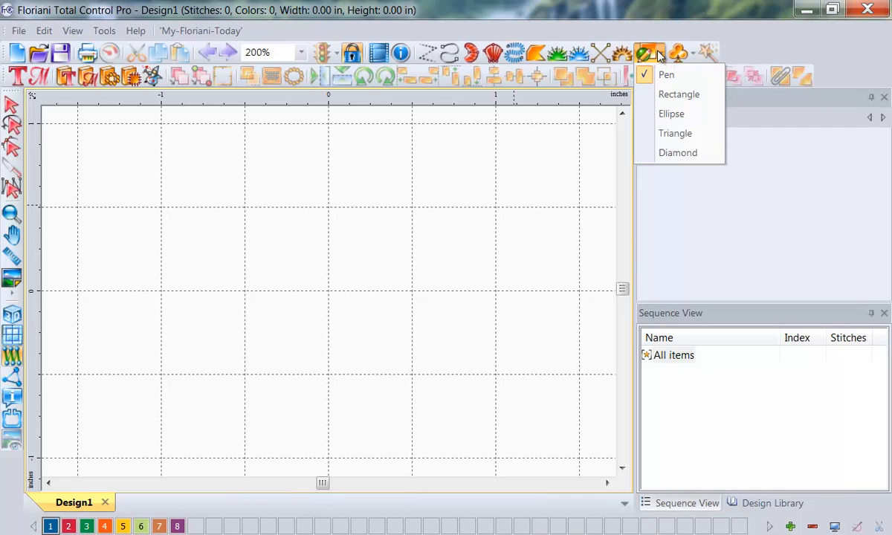
{"action": "left_click", "coordinate": [669, 96]}
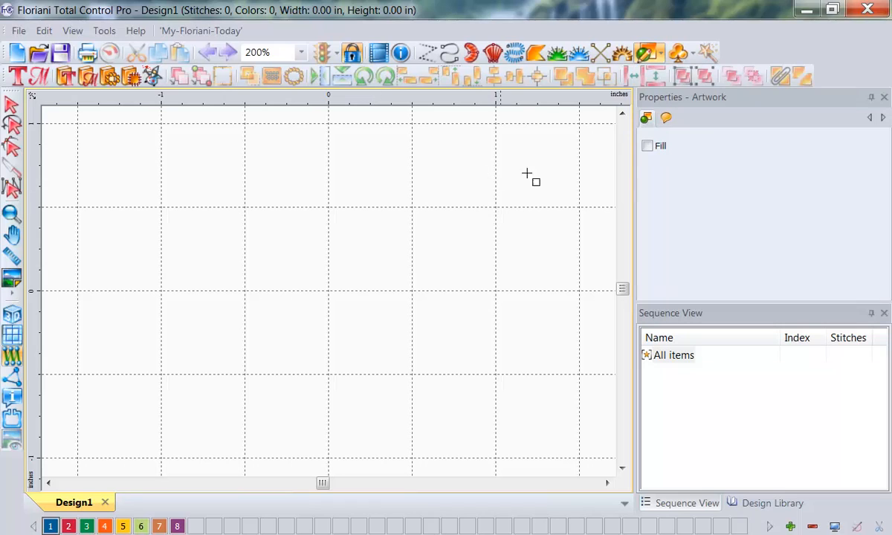
{"action": "key", "text": "ctrl+shift+d"}
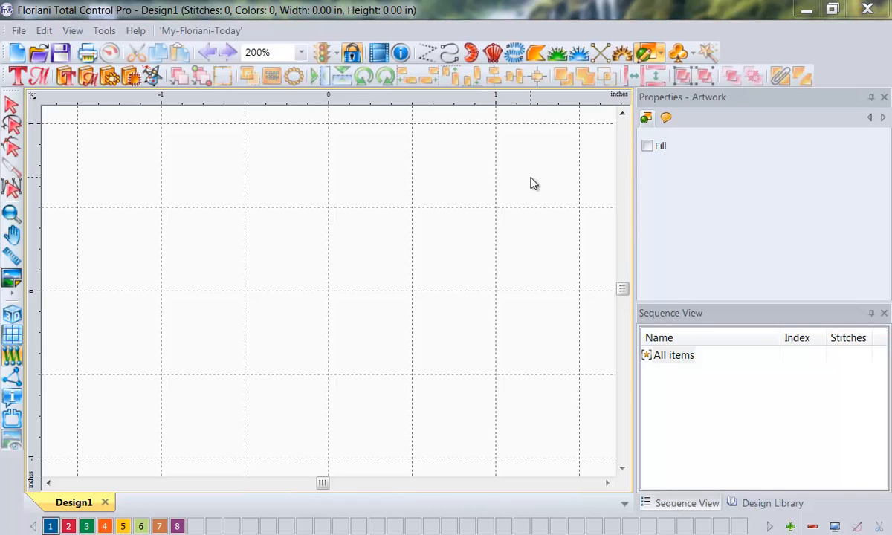
{"action": "left_click_drag", "start_coordinate": [633, 88], "coordinate": [638, 300]}
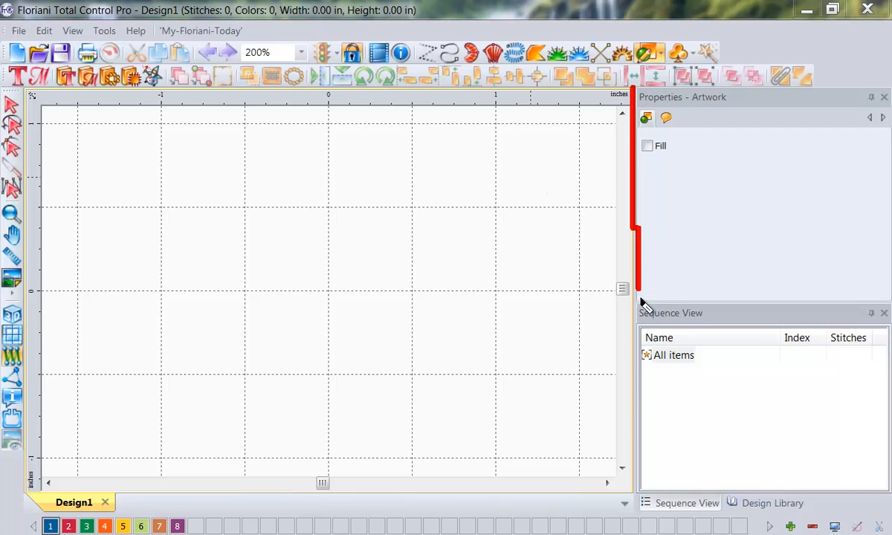
{"action": "left_click_drag", "start_coordinate": [691, 104], "coordinate": [738, 104]}
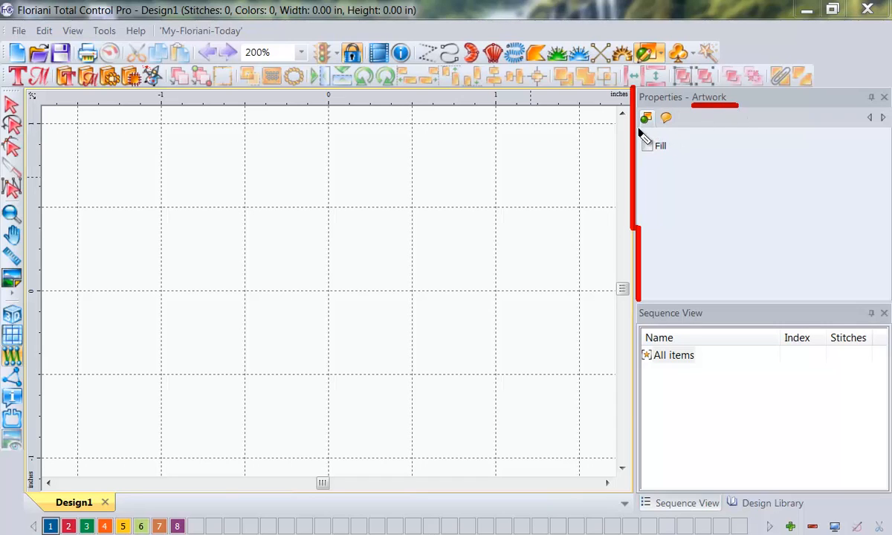
{"action": "left_click_drag", "start_coordinate": [636, 128], "coordinate": [657, 128]}
{"action": "left_click_drag", "start_coordinate": [634, 64], "coordinate": [669, 65]}
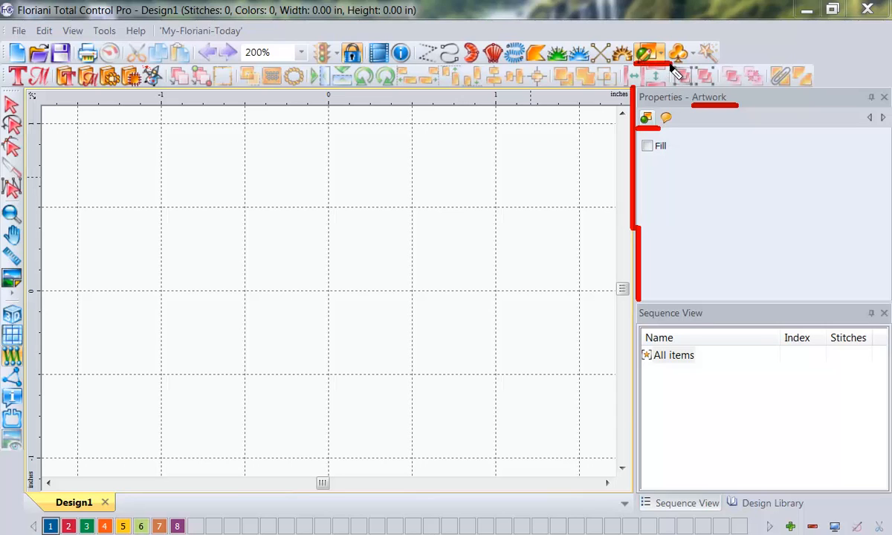
{"action": "key", "text": "Escape"}
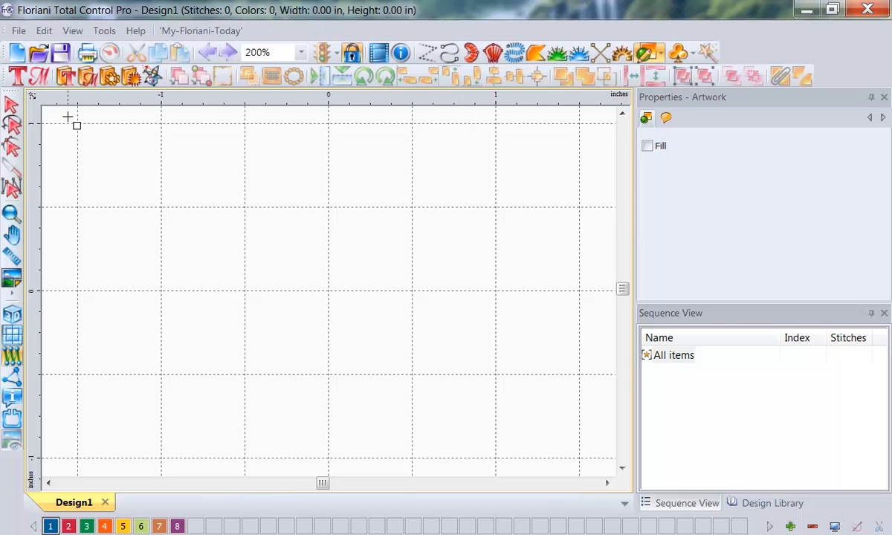
Step: Draw a rectangle about 3.02 in wide and 2.02 in high around the design centre and select it
{"action": "left_click_drag", "start_coordinate": [64, 110], "coordinate": [324, 268]}
{"action": "left_click_drag", "start_coordinate": [396, 320], "coordinate": [572, 454]}
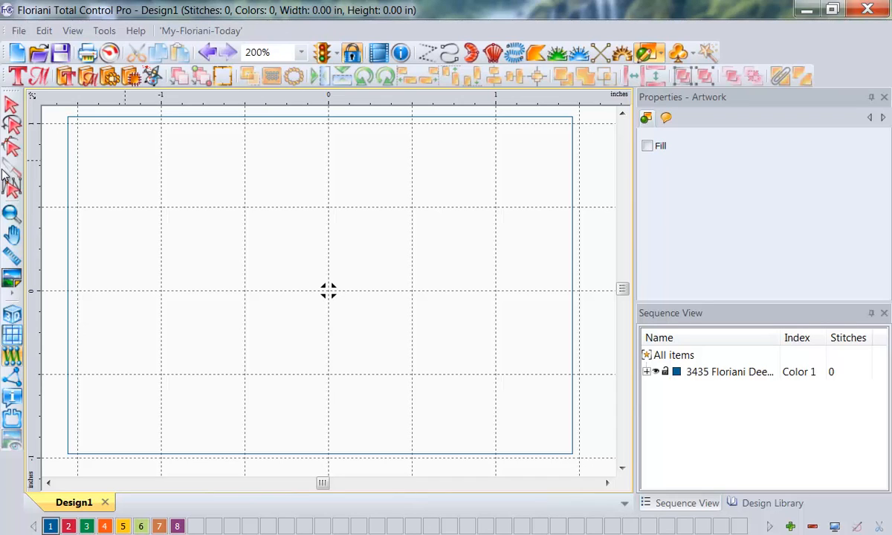
{"action": "left_click", "coordinate": [10, 108]}
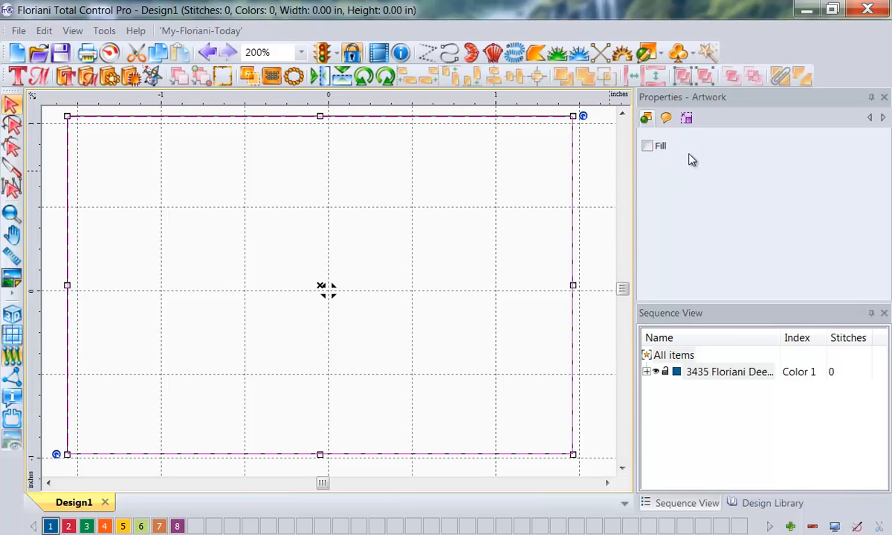
{"action": "key", "text": "ctrl+shift+d"}
{"action": "left_click_drag", "start_coordinate": [673, 132], "coordinate": [715, 132]}
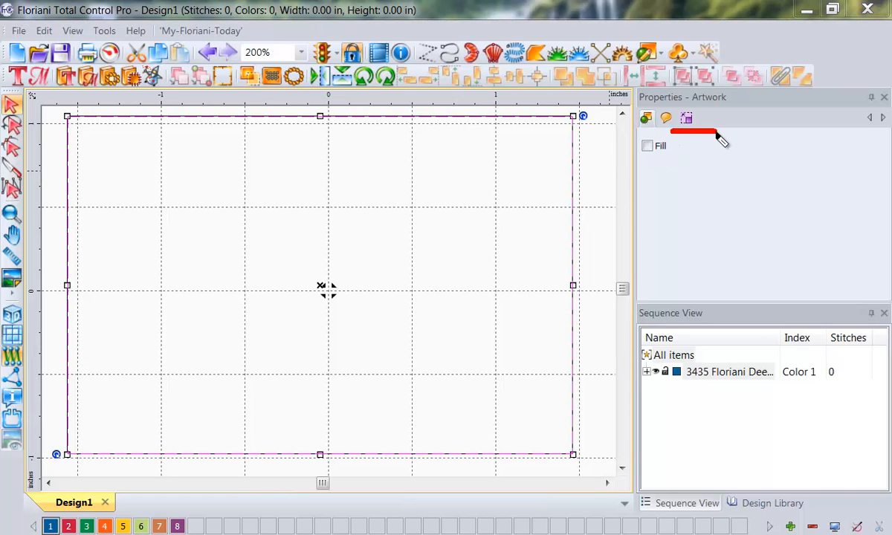
{"action": "key", "text": "Escape"}
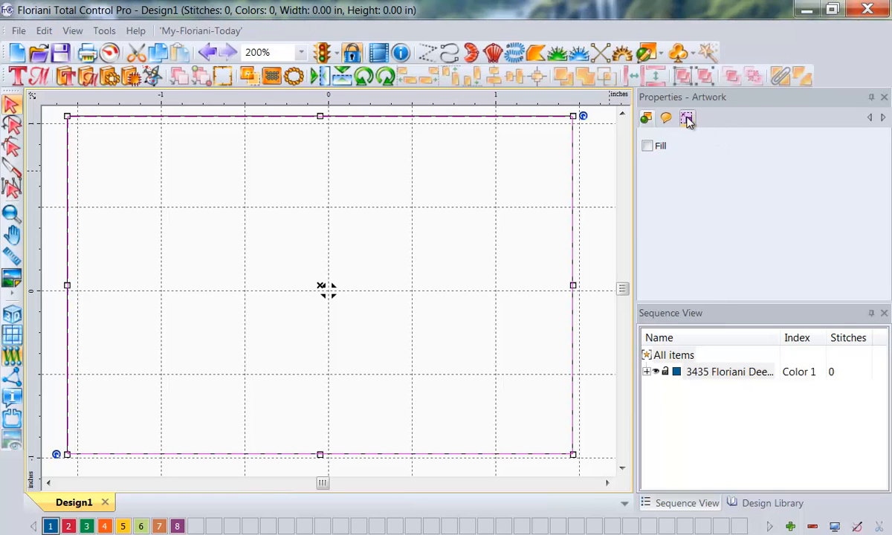
Step: Resize the rectangle to 5 in wide by 7 in high without maintaining its aspect ratio, and deselect it
{"action": "left_click", "coordinate": [686, 118]}
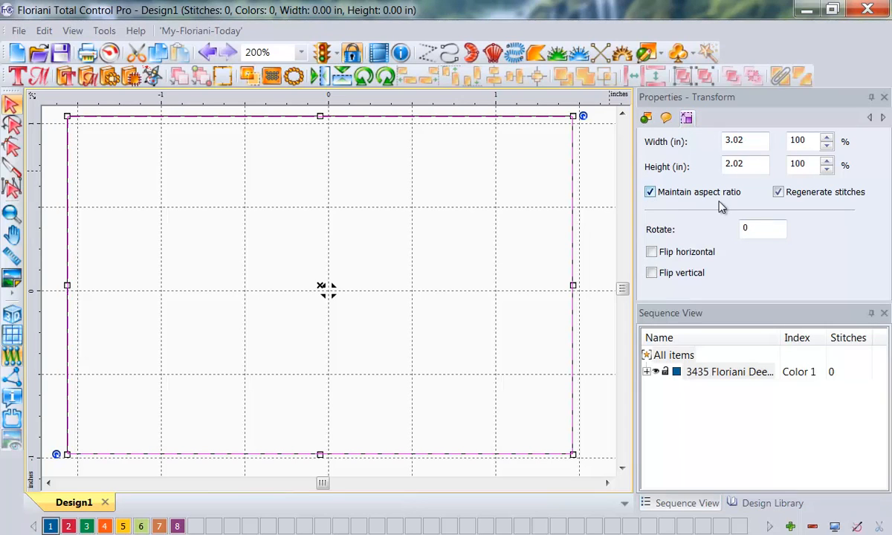
{"action": "left_click", "coordinate": [650, 193]}
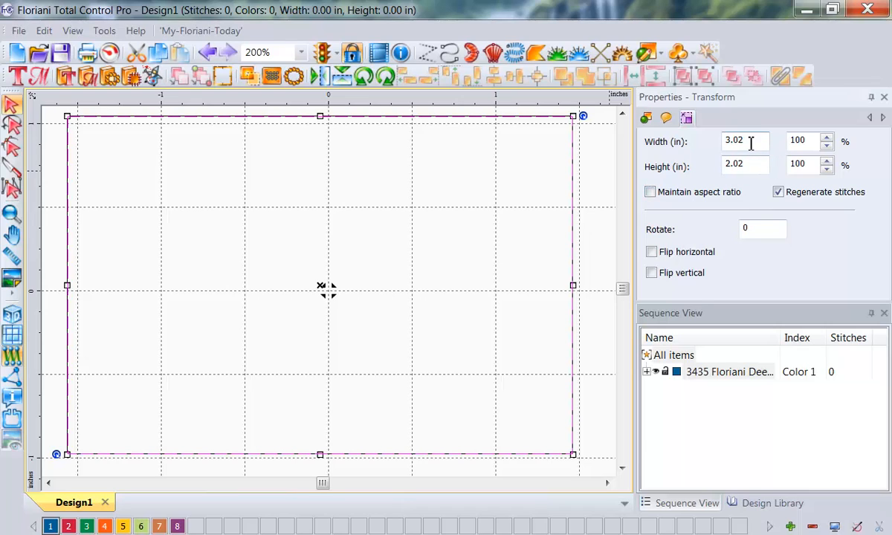
{"action": "left_click_drag", "start_coordinate": [749, 141], "coordinate": [680, 147]}
{"action": "type", "text": "5"}
{"action": "key", "text": "Tab"}
{"action": "type", "text": "7"}
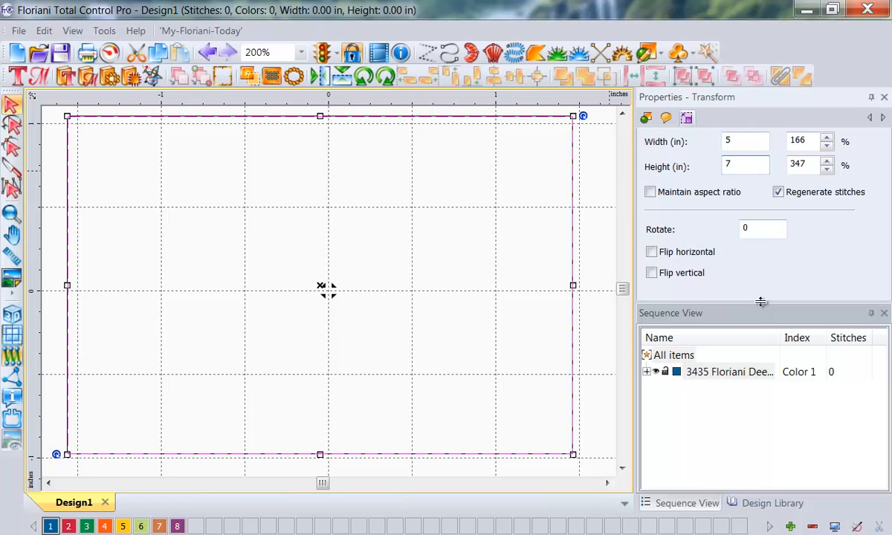
{"action": "left_click_drag", "start_coordinate": [761, 302], "coordinate": [759, 352]}
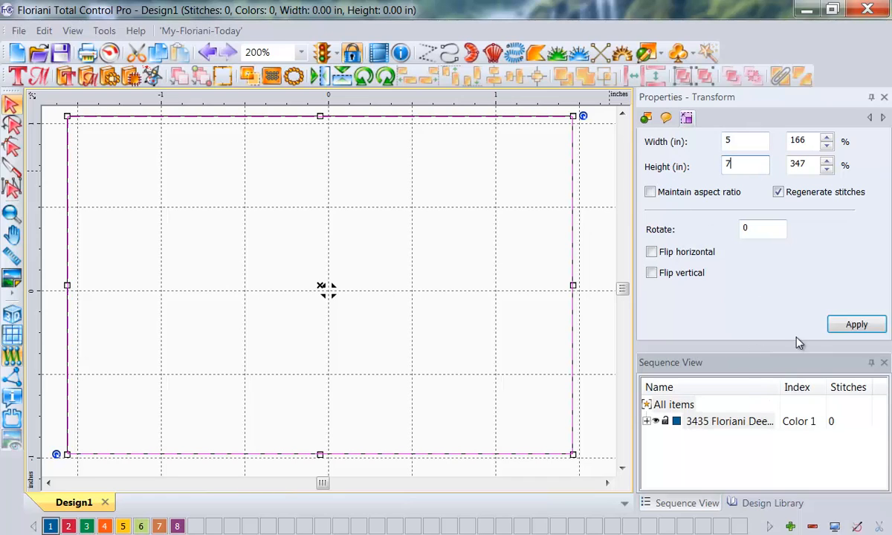
{"action": "left_click", "coordinate": [853, 324]}
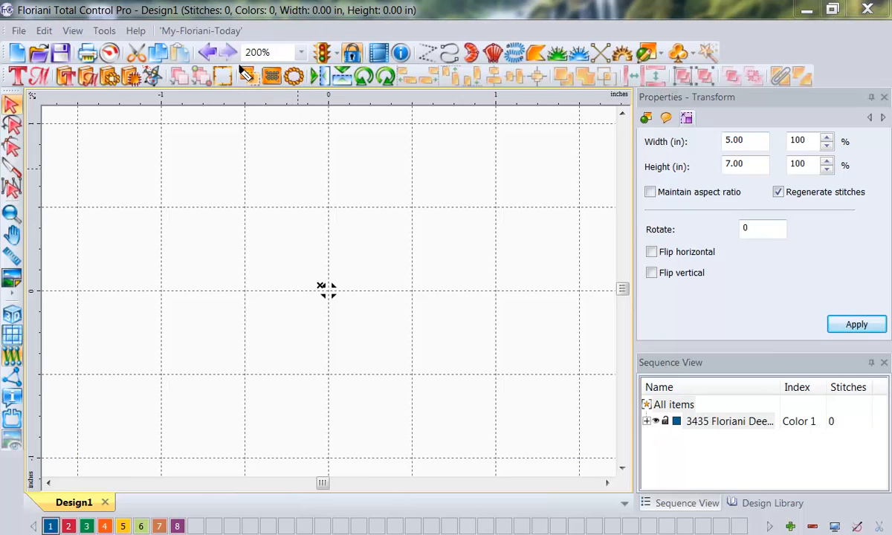
{"action": "mouse_move", "coordinate": [292, 67]}
{"action": "left_mouse_down"}
{"action": "mouse_move", "coordinate": [312, 41]}
{"action": "mouse_move", "coordinate": [276, 37]}
{"action": "mouse_move", "coordinate": [243, 43]}
{"action": "mouse_move", "coordinate": [240, 66]}
{"action": "left_mouse_up"}
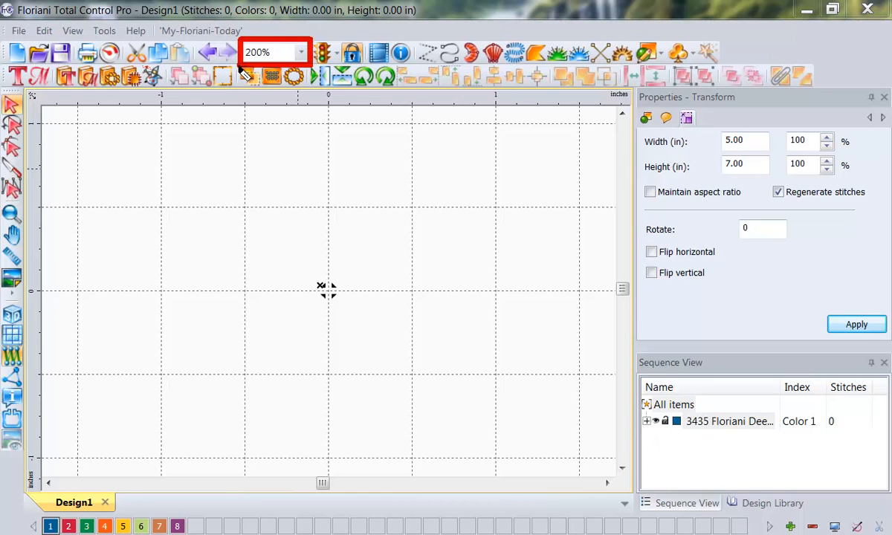
{"action": "left_click", "coordinate": [302, 52]}
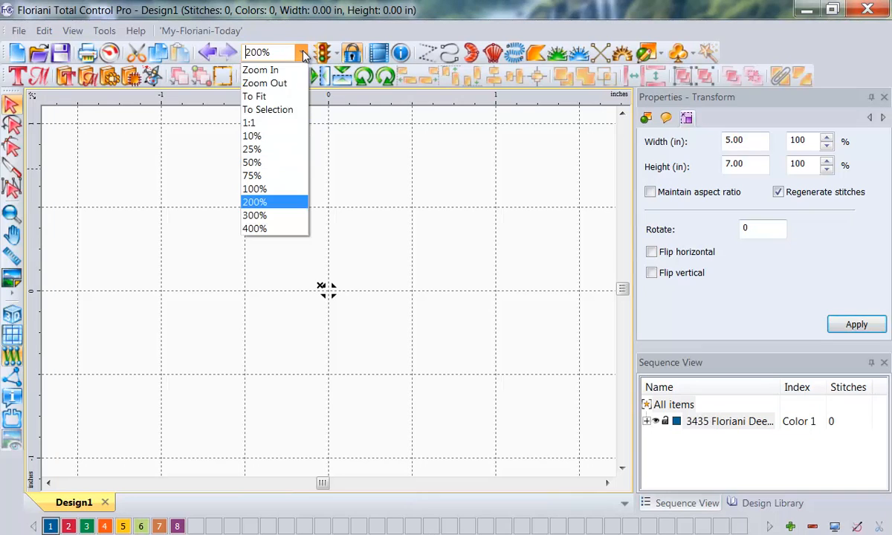
{"action": "left_click", "coordinate": [260, 98]}
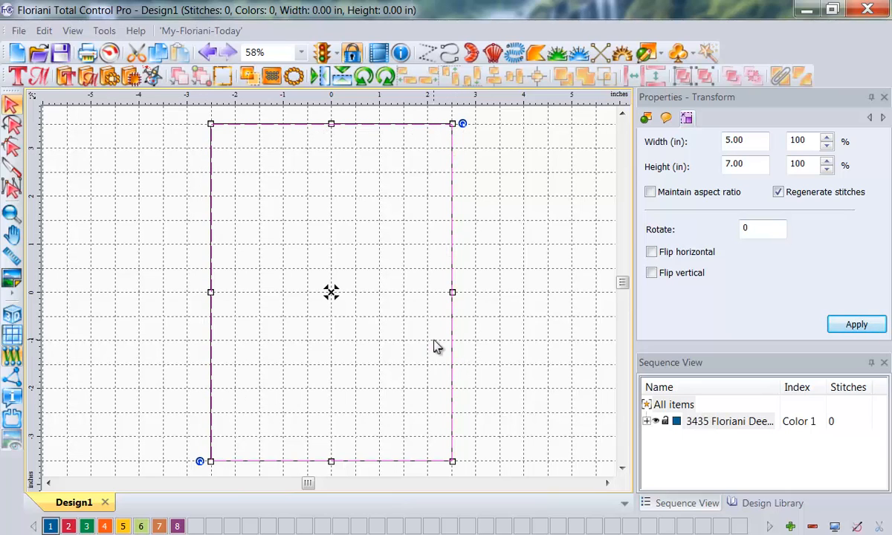
{"action": "left_click", "coordinate": [523, 313]}
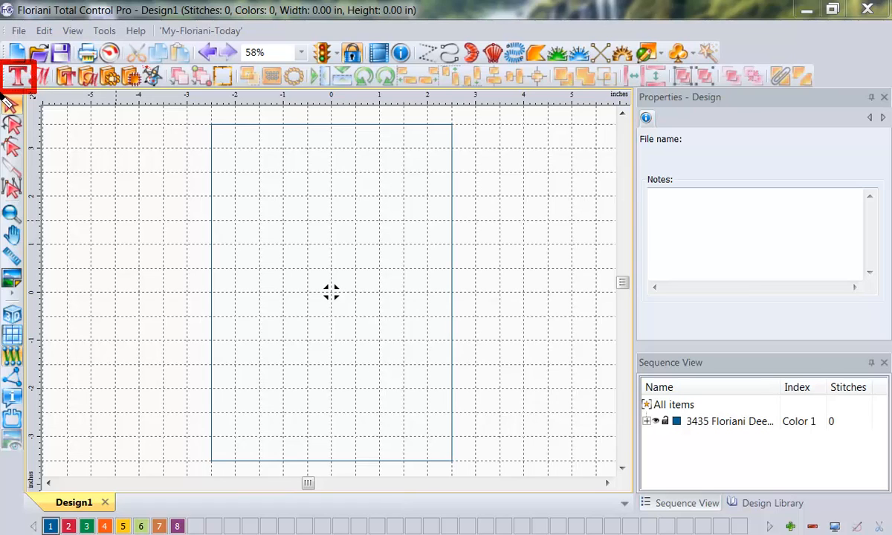
Step: Place a text object near the rectangle's upper-left corner with the wording "Mary Mary quite contrary. How does your garden grow?"
{"action": "left_click", "coordinate": [16, 75]}
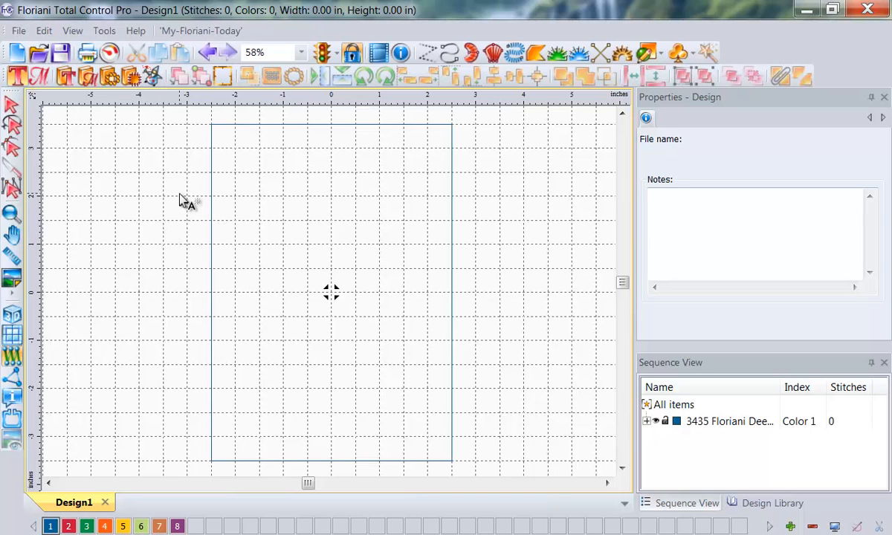
{"action": "left_click", "coordinate": [220, 154]}
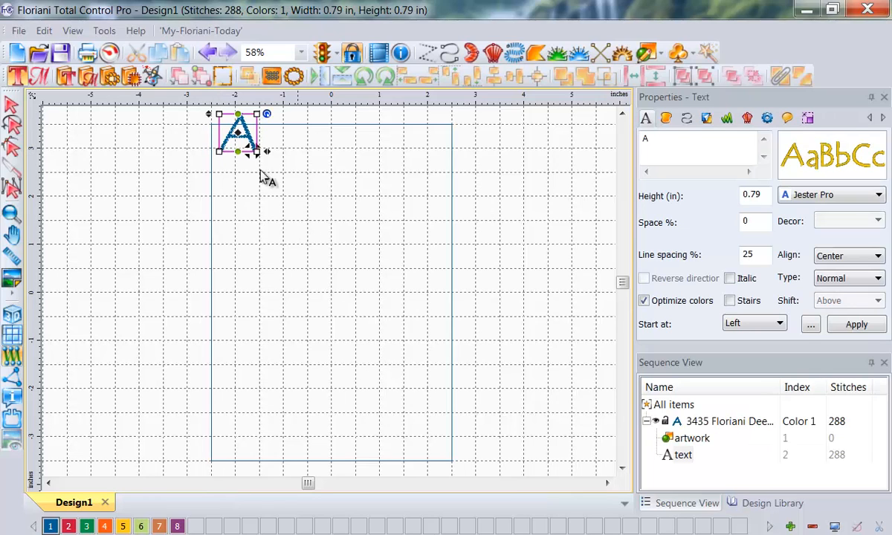
{"action": "double_click", "coordinate": [655, 140]}
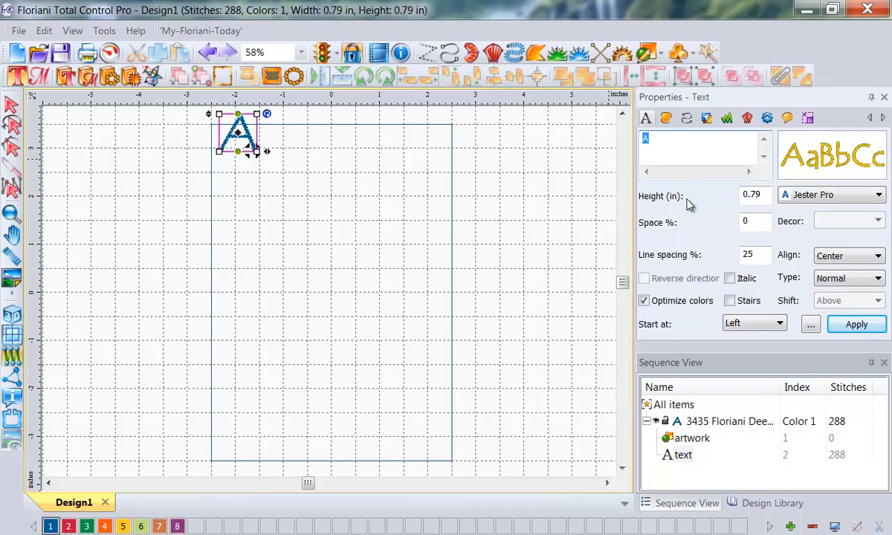
{"action": "type", "text": "Mary Mary quite contrar"}
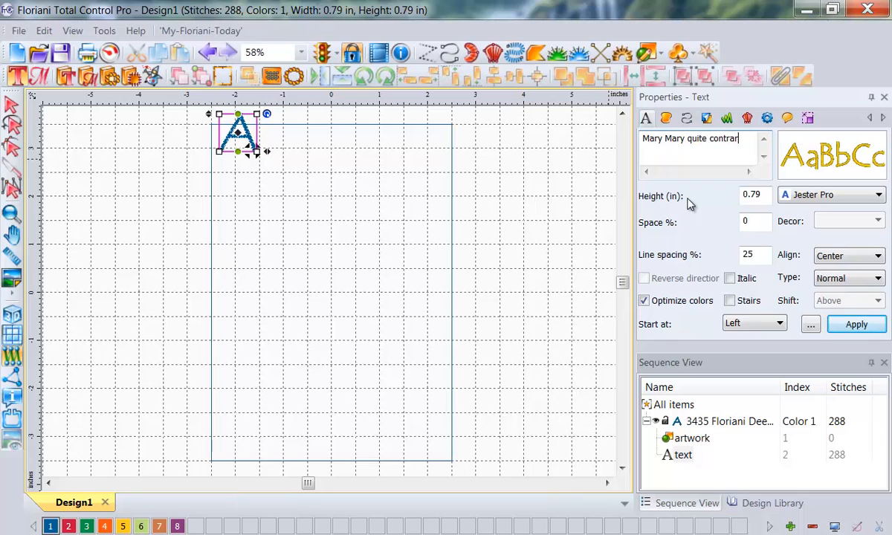
{"action": "type", "text": "y. Ho"}
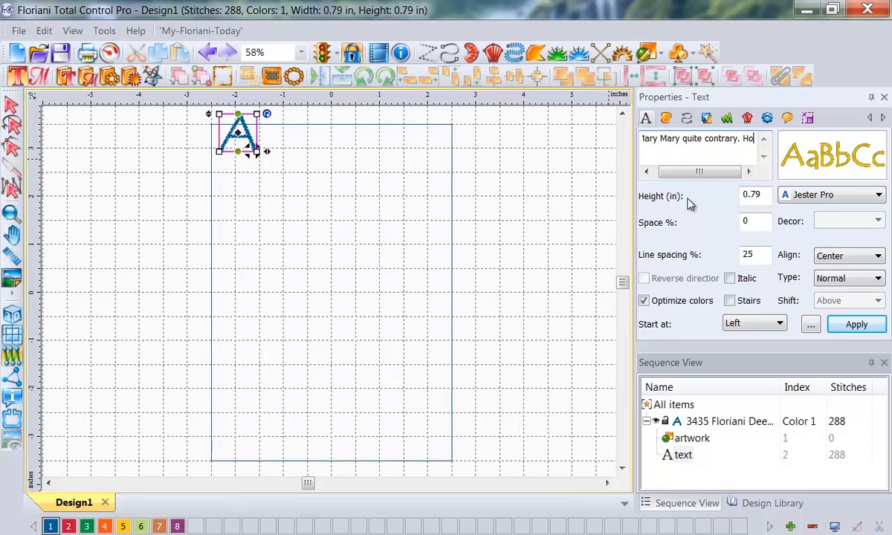
{"action": "type", "text": "w doe"}
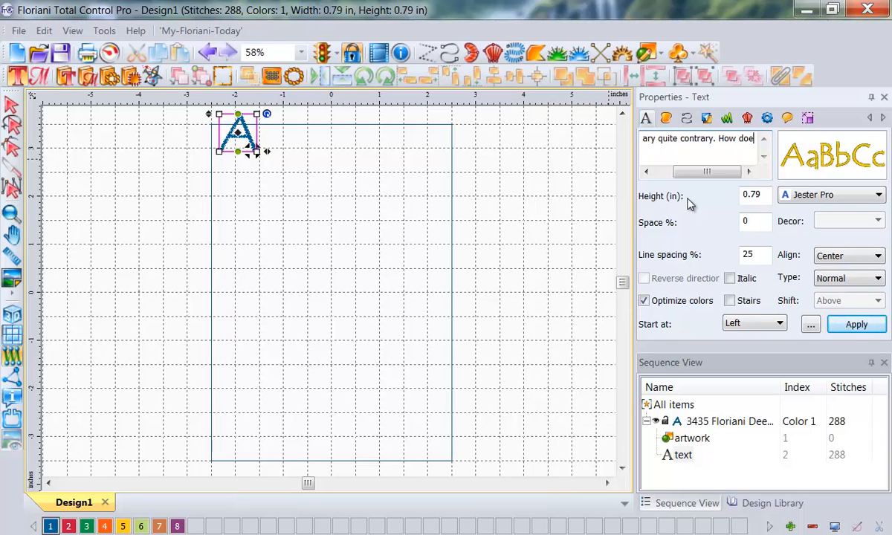
{"action": "type", "text": "s your gard"}
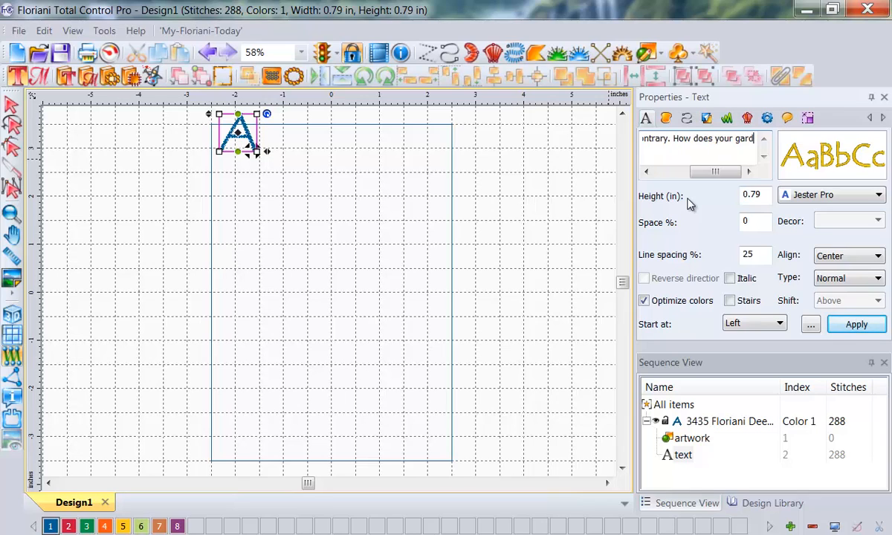
{"action": "type", "text": "en grow?"}
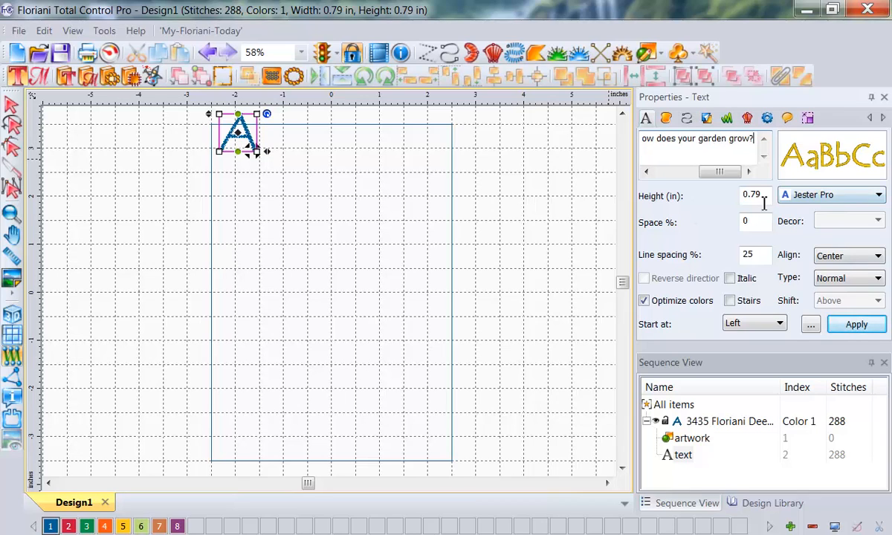
Step: Set the lettering height to 0.5 in and its type to Path, and apply the changes
{"action": "left_click_drag", "start_coordinate": [766, 197], "coordinate": [656, 198]}
{"action": "type", "text": ".5"}
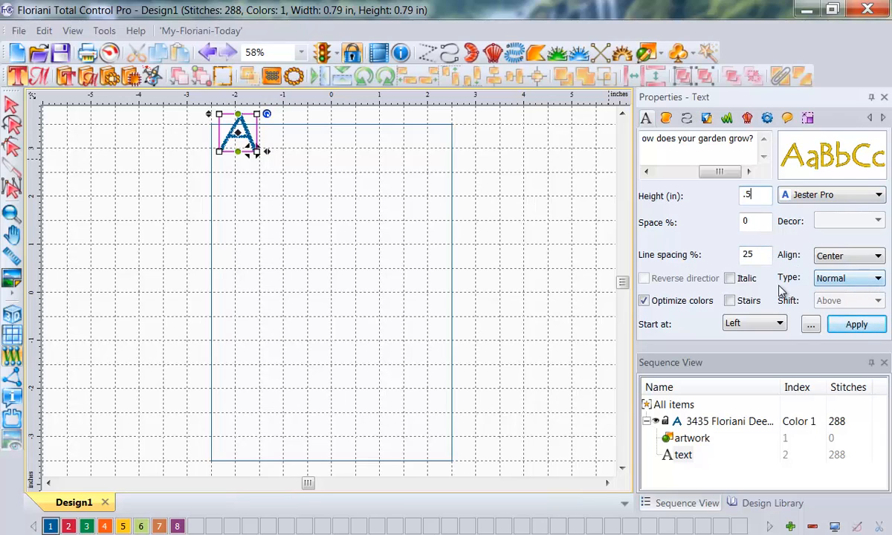
{"action": "key", "text": "ctrl+shift+d"}
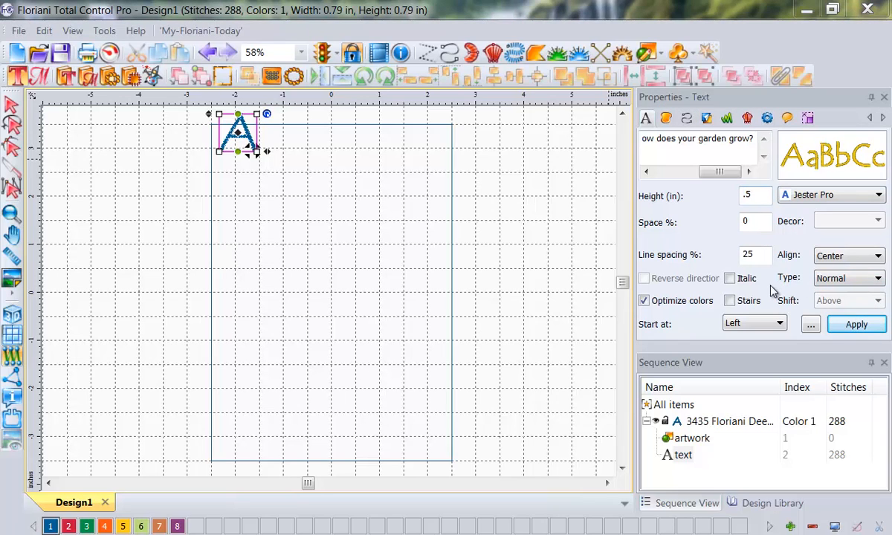
{"action": "left_click_drag", "start_coordinate": [776, 292], "coordinate": [890, 293]}
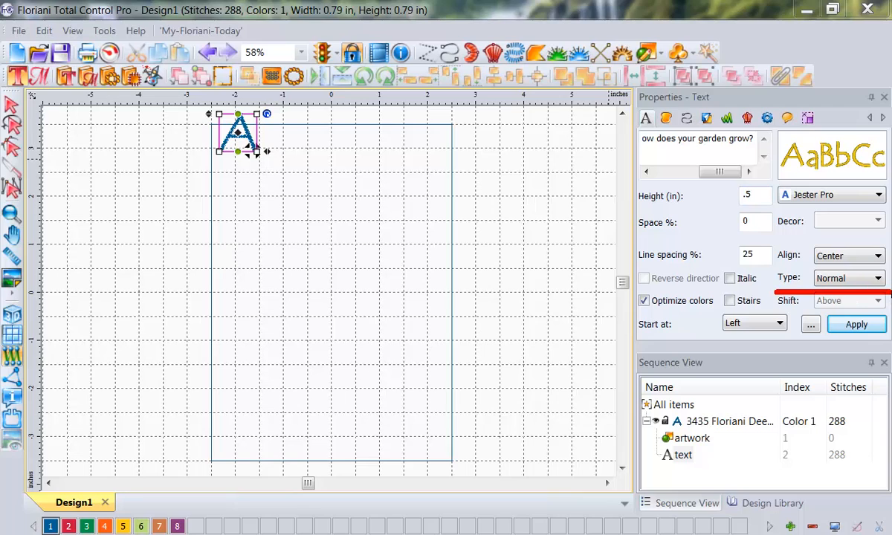
{"action": "key", "text": "Escape"}
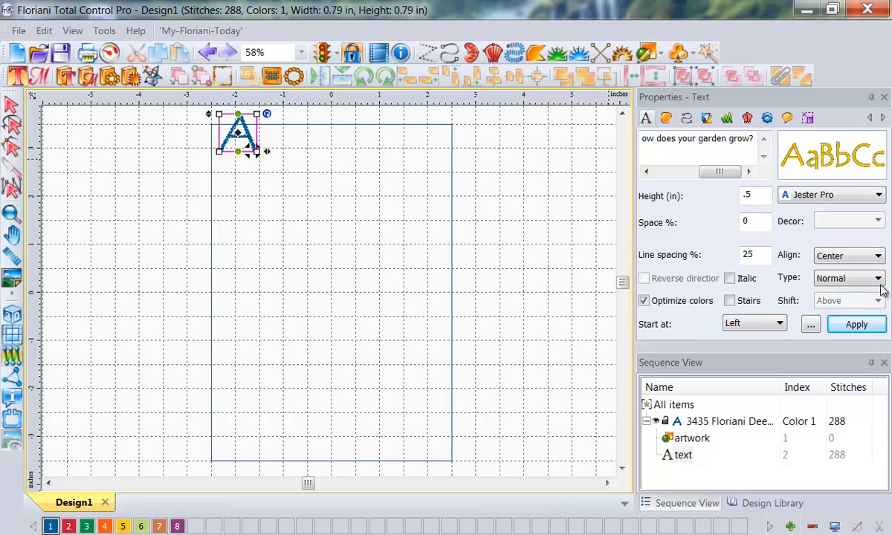
{"action": "left_click", "coordinate": [827, 274]}
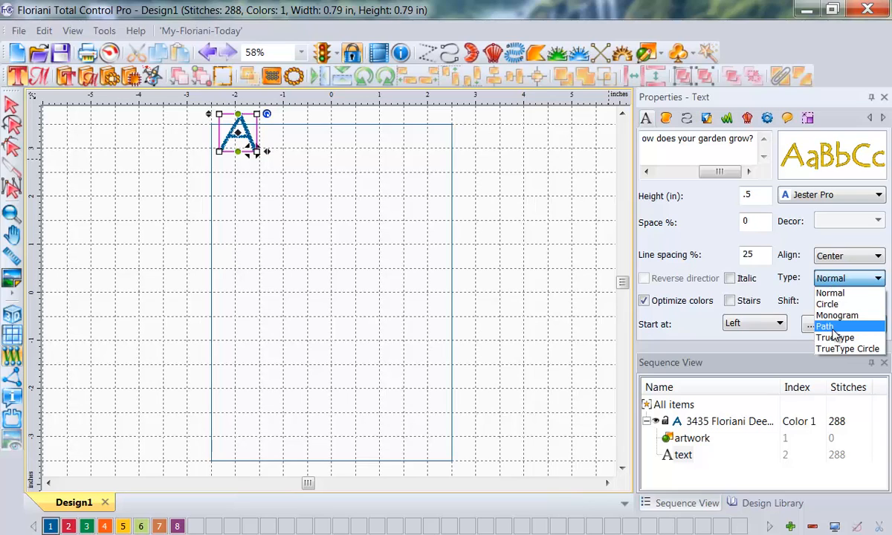
{"action": "left_click", "coordinate": [825, 326]}
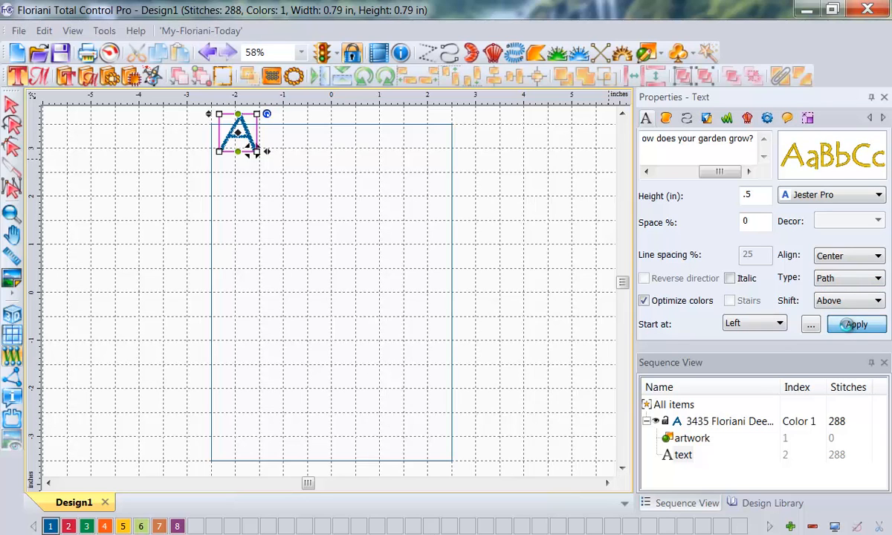
{"action": "left_click", "coordinate": [850, 325]}
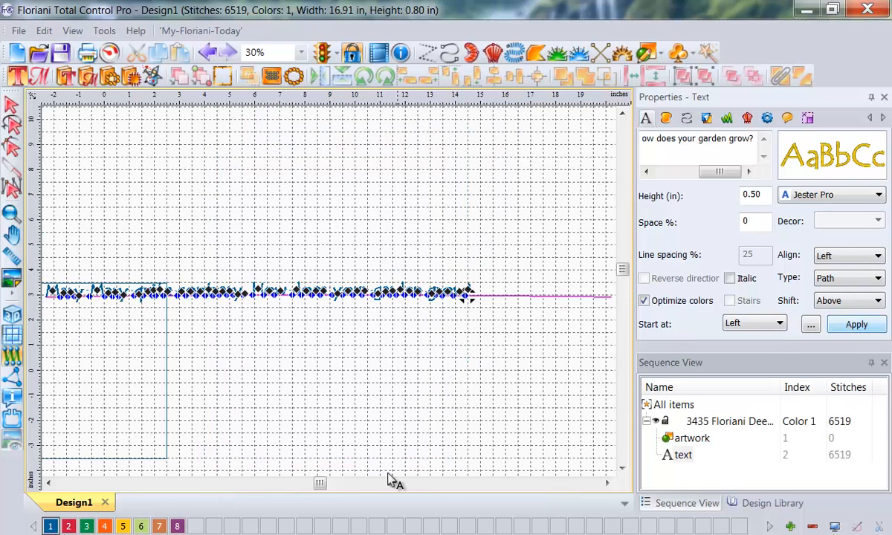
Step: Draw an open five-point curved artwork path with the Pen just outside the rectangle's two sides and top, with its ends about 6 in apart
{"action": "left_click", "coordinate": [49, 484]}
{"action": "left_click", "coordinate": [50, 484]}
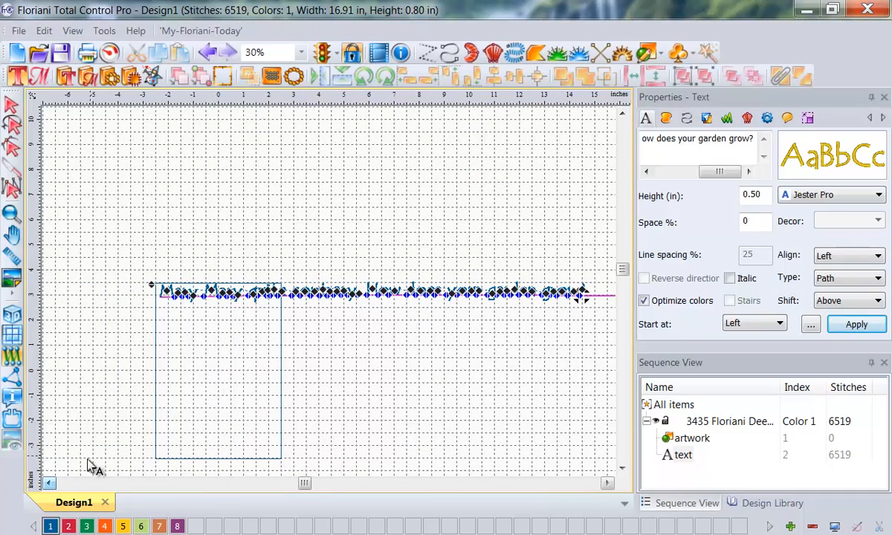
{"action": "left_click", "coordinate": [49, 484]}
{"action": "left_click", "coordinate": [49, 484]}
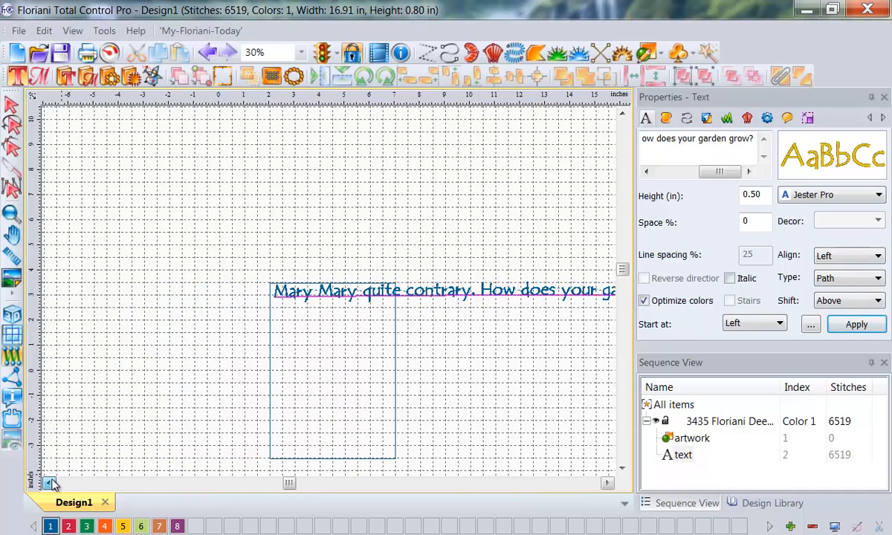
{"action": "left_click", "coordinate": [622, 468]}
{"action": "left_click", "coordinate": [622, 467]}
{"action": "left_click", "coordinate": [622, 467]}
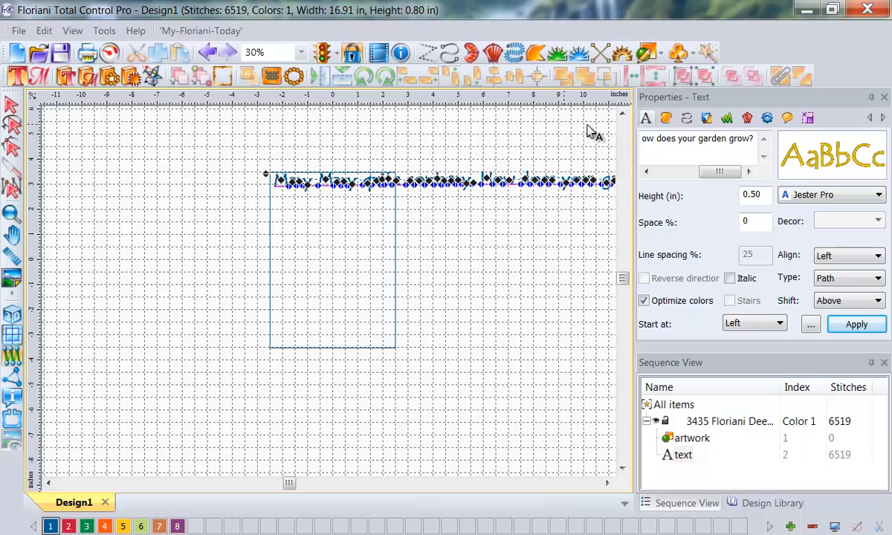
{"action": "left_click", "coordinate": [661, 55]}
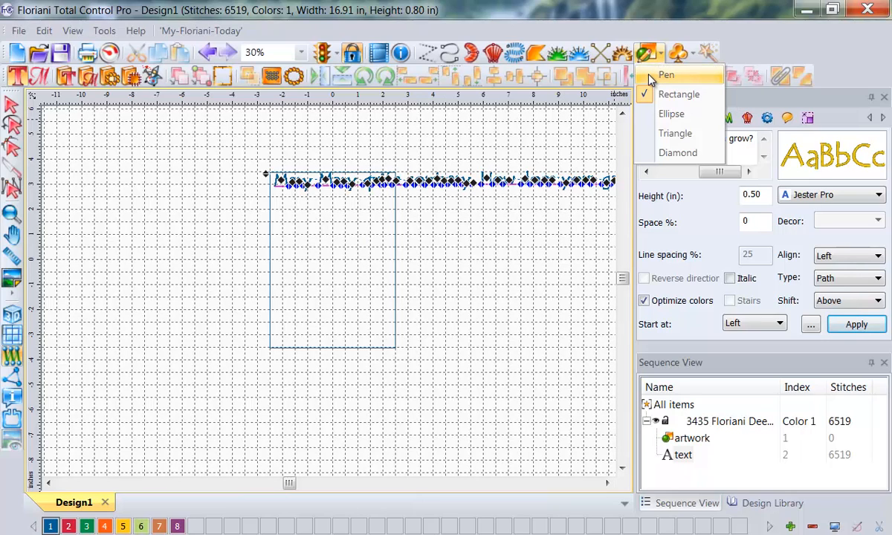
{"action": "left_click", "coordinate": [649, 77]}
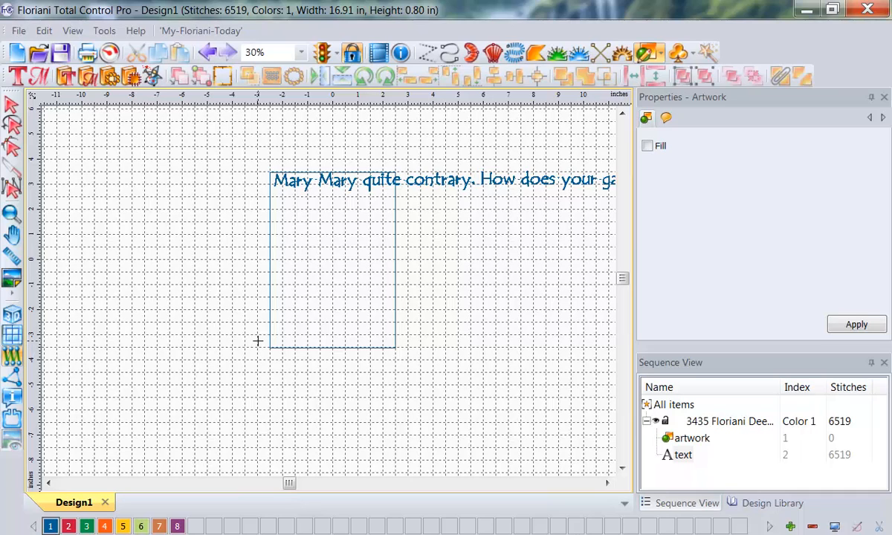
{"action": "left_click_drag", "start_coordinate": [258, 340], "coordinate": [260, 205]}
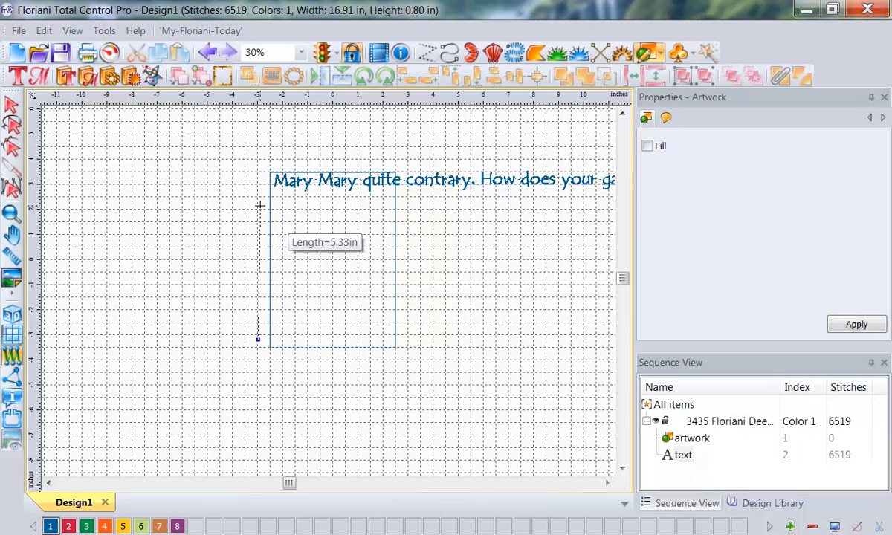
{"action": "left_click_drag", "start_coordinate": [260, 205], "coordinate": [257, 157]}
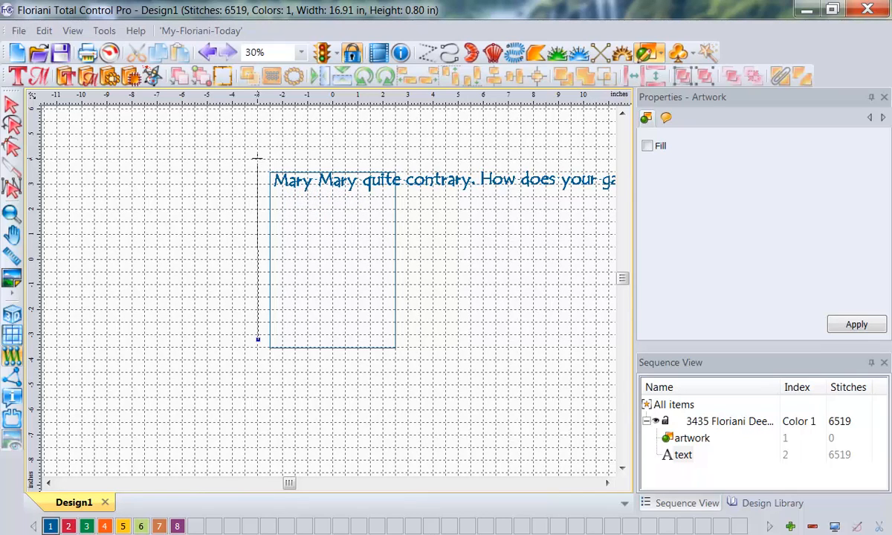
{"action": "left_click", "coordinate": [257, 158]}
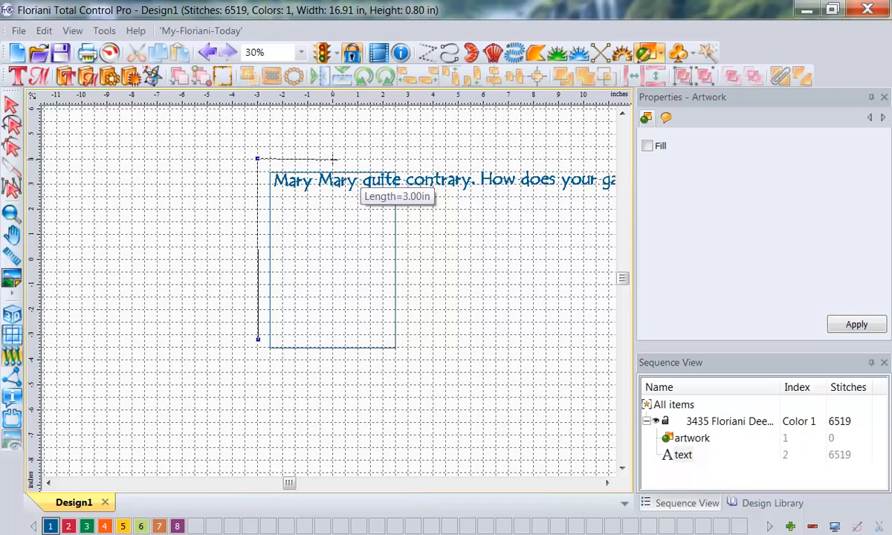
{"action": "left_click", "coordinate": [332, 159]}
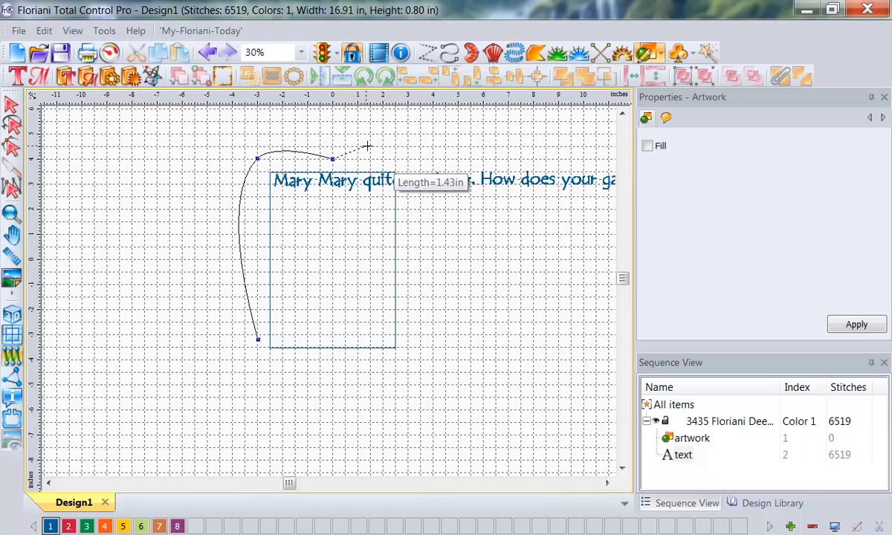
{"action": "left_click", "coordinate": [408, 158]}
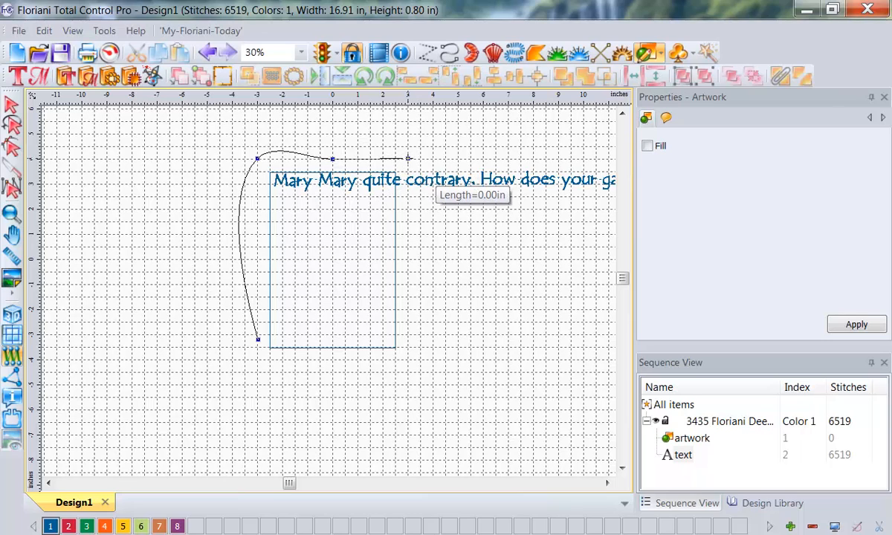
{"action": "left_click", "coordinate": [408, 341]}
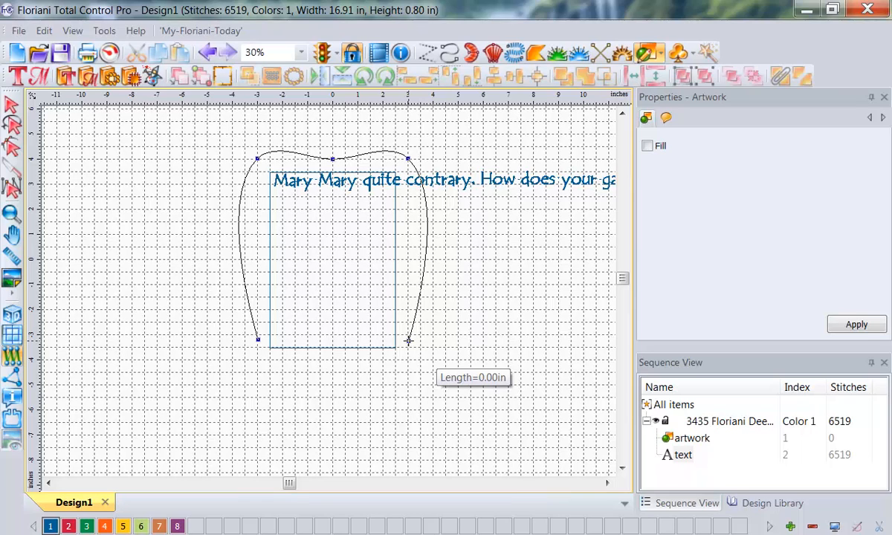
{"action": "key", "text": "Return"}
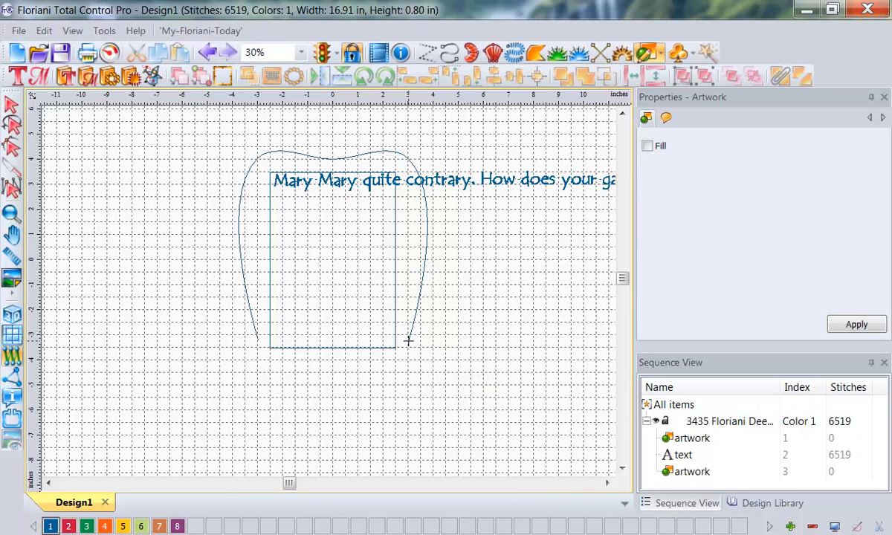
Step: Select the lettering together with the new curved artwork and attach it to the curve using Text On Path
{"action": "left_click", "coordinate": [695, 440]}
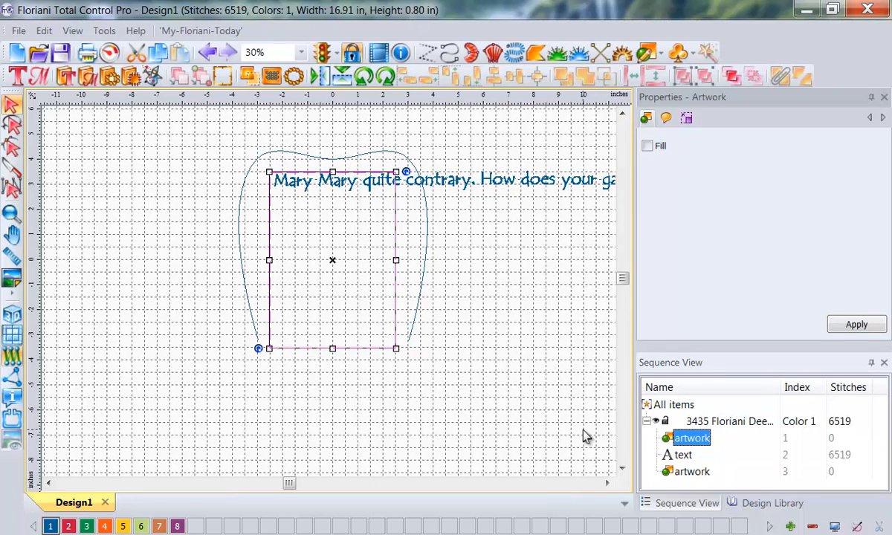
{"action": "left_click_drag", "start_coordinate": [638, 351], "coordinate": [638, 506]}
{"action": "left_click_drag", "start_coordinate": [638, 348], "coordinate": [887, 359]}
{"action": "key", "text": "Escape"}
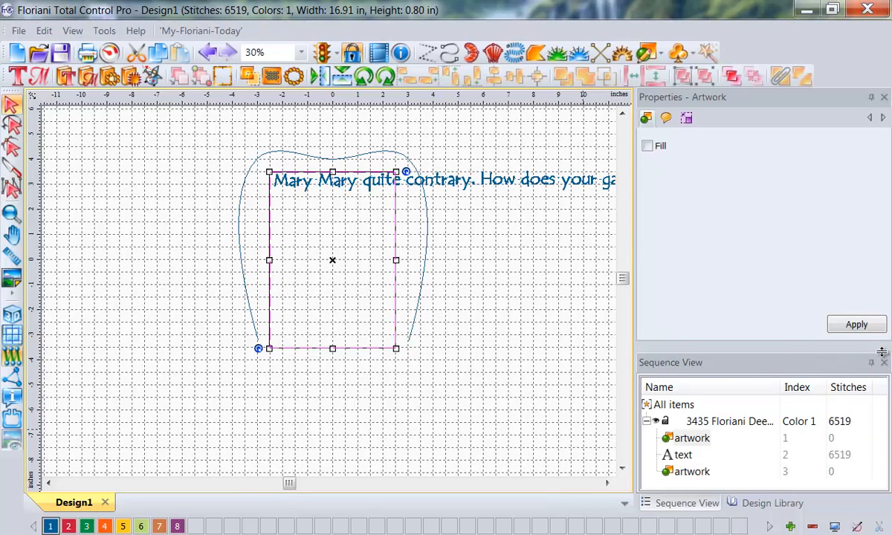
{"action": "left_click", "coordinate": [677, 455]}
{"action": "left_click", "coordinate": [688, 473]}
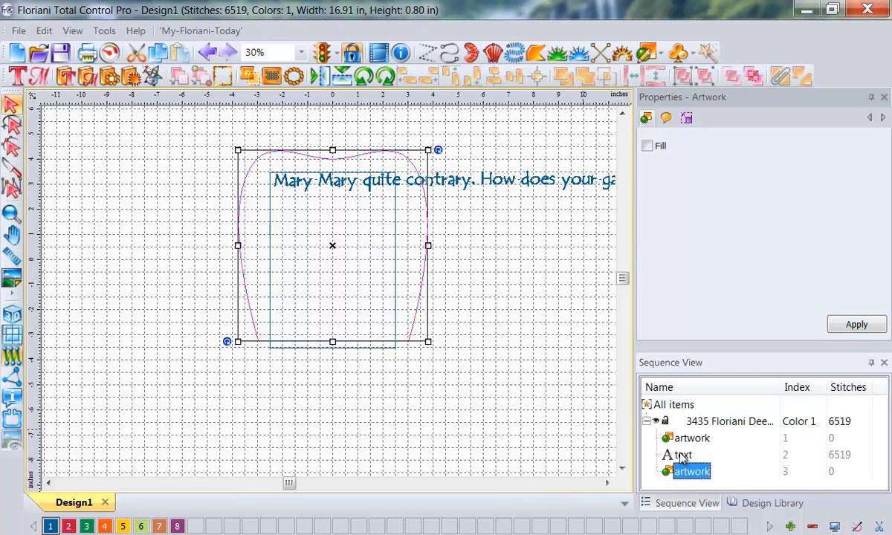
{"action": "left_click", "coordinate": [681, 455]}
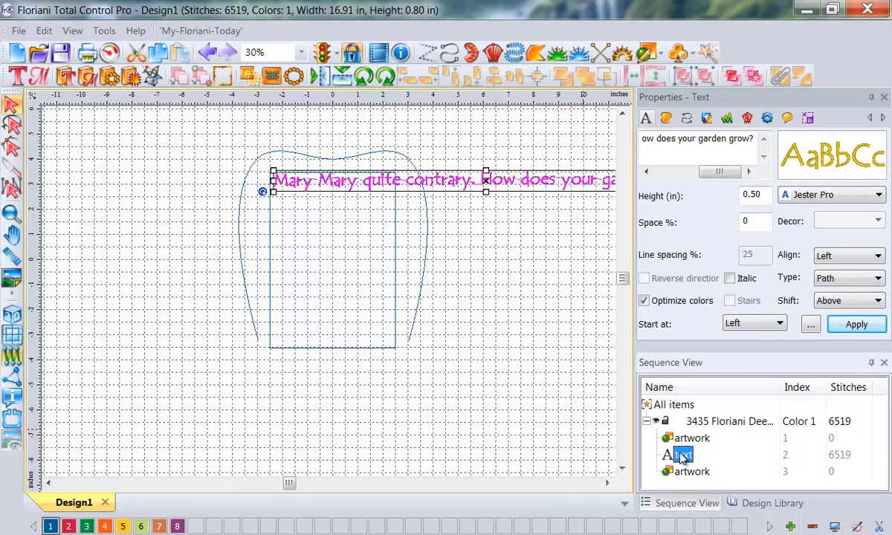
{"action": "left_click", "coordinate": [680, 473], "text": "ctrl"}
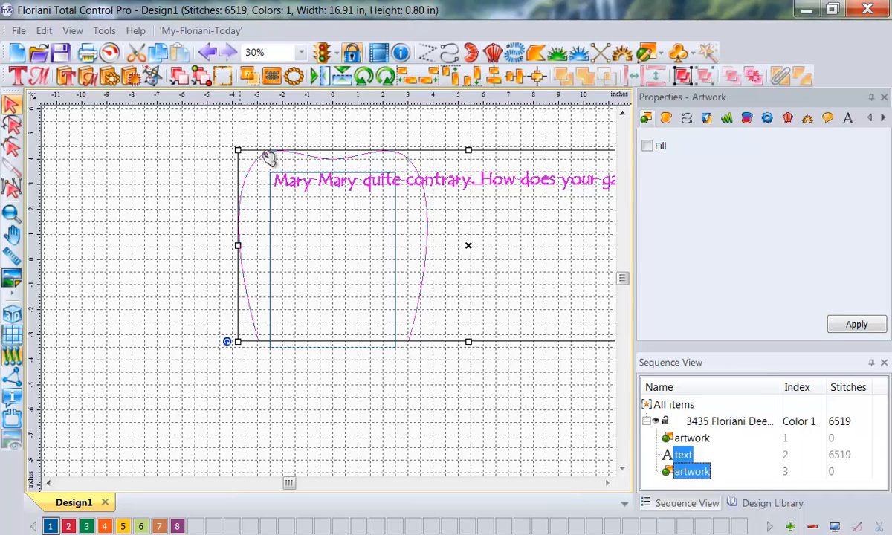
{"action": "right_click", "coordinate": [318, 225]}
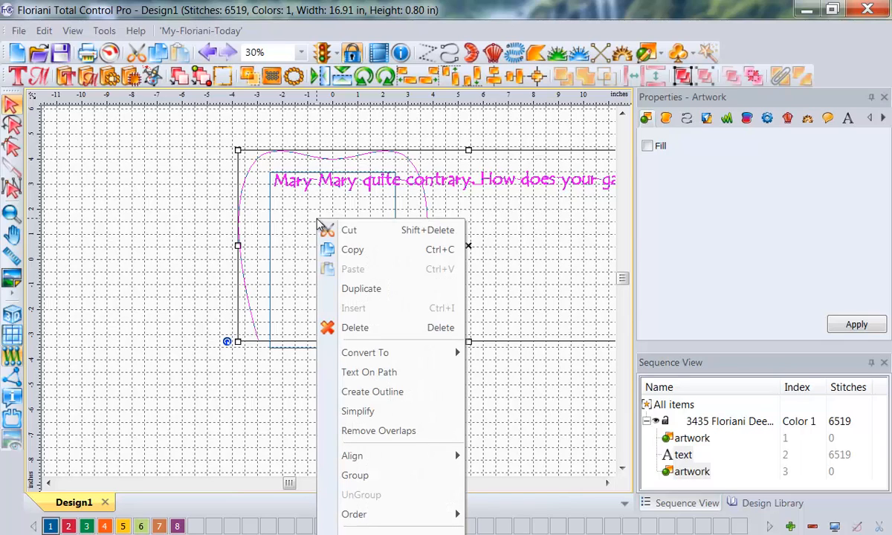
{"action": "left_click", "coordinate": [356, 373]}
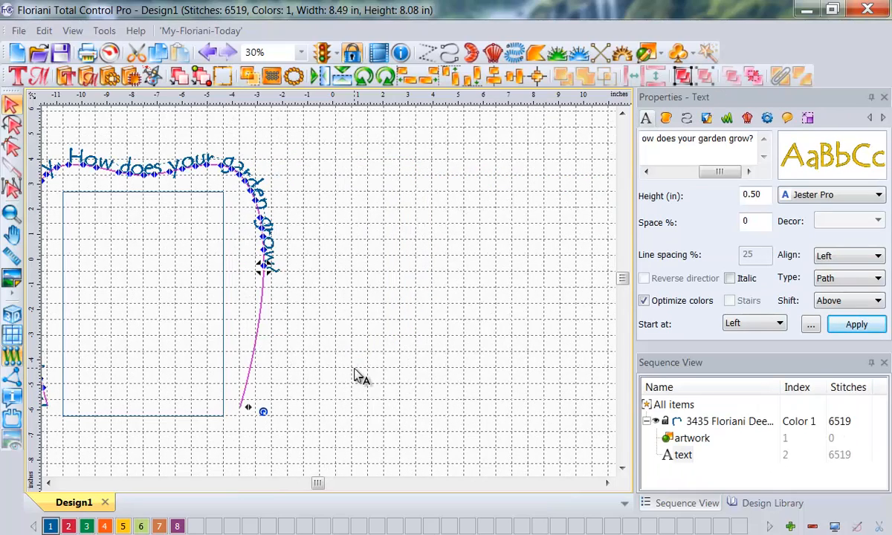
{"action": "left_click", "coordinate": [48, 482]}
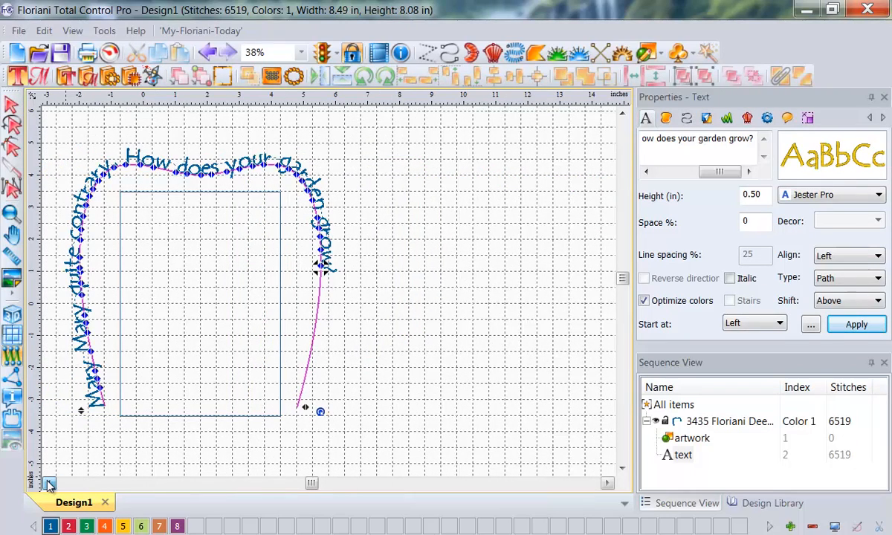
Step: Try to spread the lettering along the full curve, out to the end beside the rectangle's lower-right corner
{"action": "left_click", "coordinate": [49, 482]}
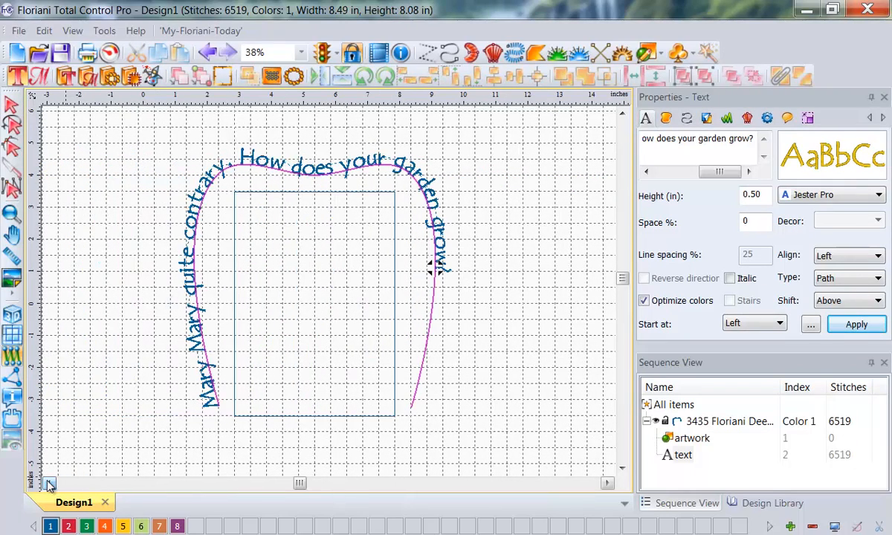
{"action": "left_click", "coordinate": [622, 468]}
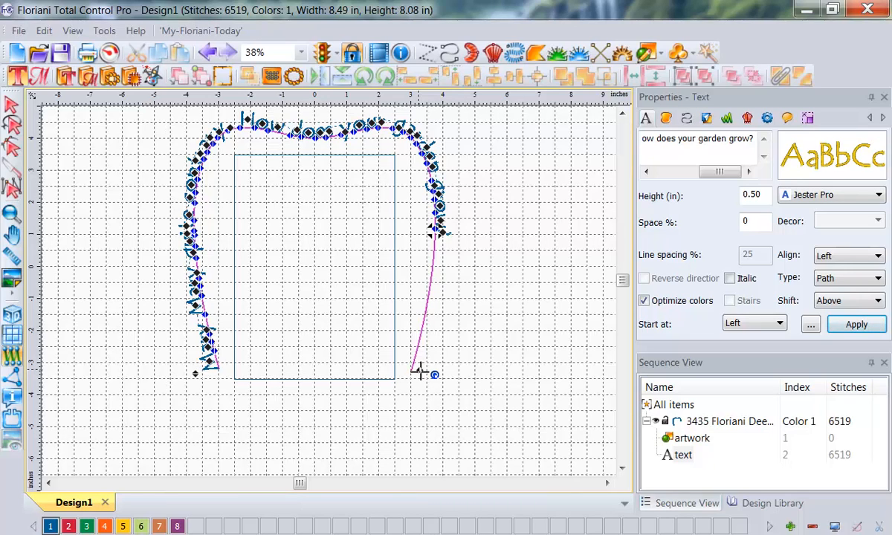
{"action": "left_click_drag", "start_coordinate": [420, 371], "coordinate": [258, 375]}
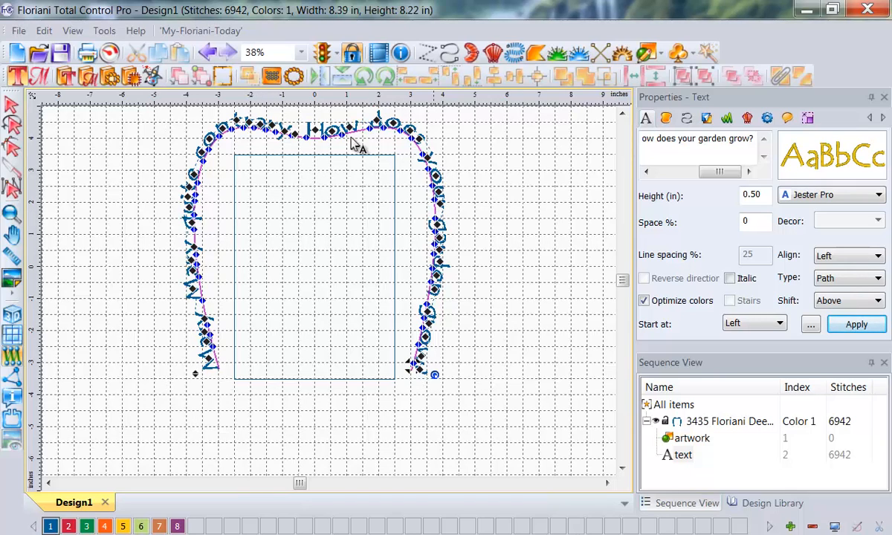
Step: Undo the letter spreading and the Text On Path attachment, and deselect the lettering
{"action": "left_click", "coordinate": [208, 54]}
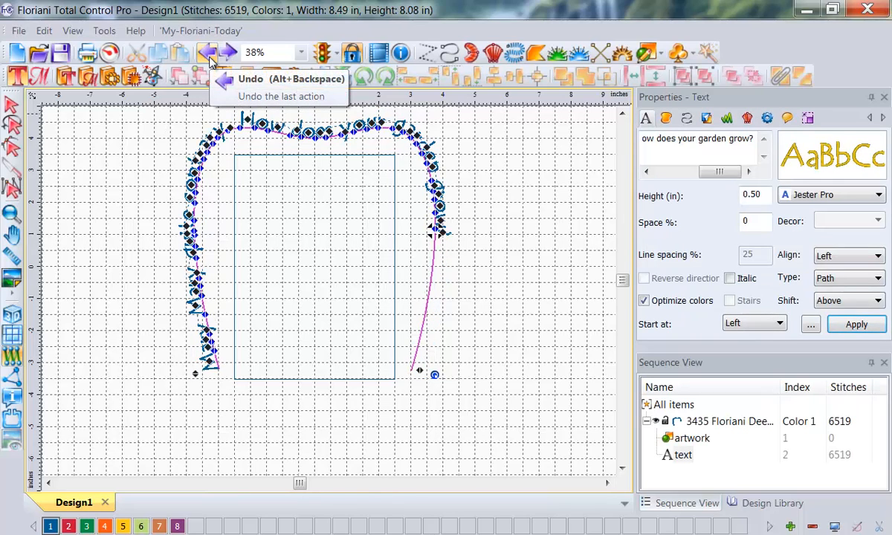
{"action": "left_click", "coordinate": [209, 60]}
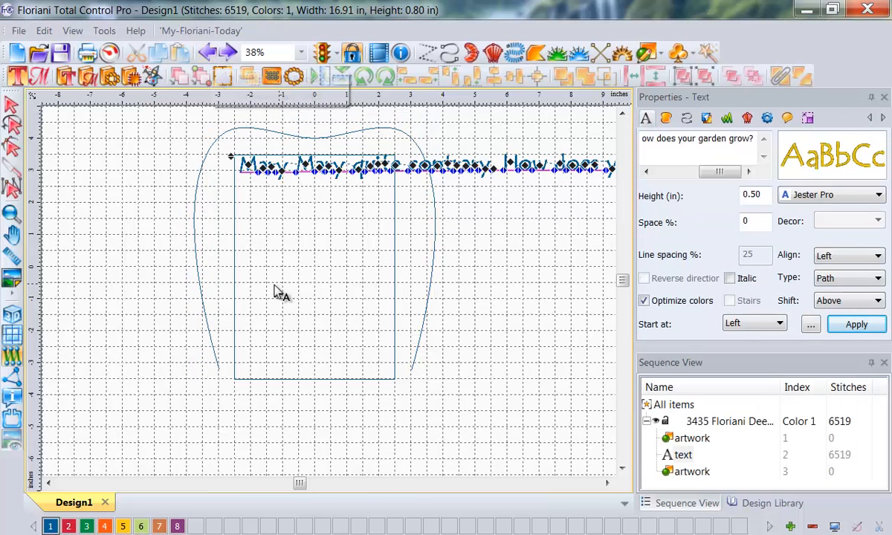
{"action": "left_click", "coordinate": [200, 280]}
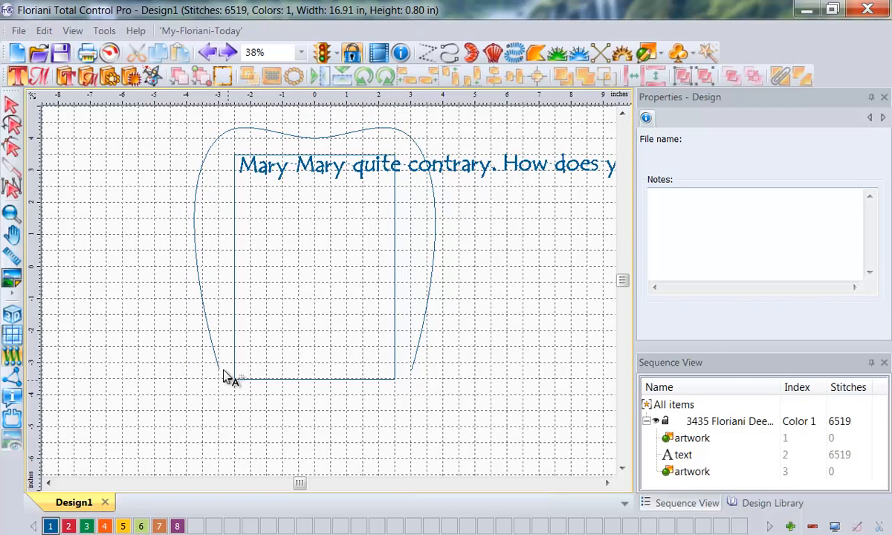
Step: Add a point midway along the curve's left side and move it inward to about 3 in left of centre
{"action": "left_click", "coordinate": [697, 472]}
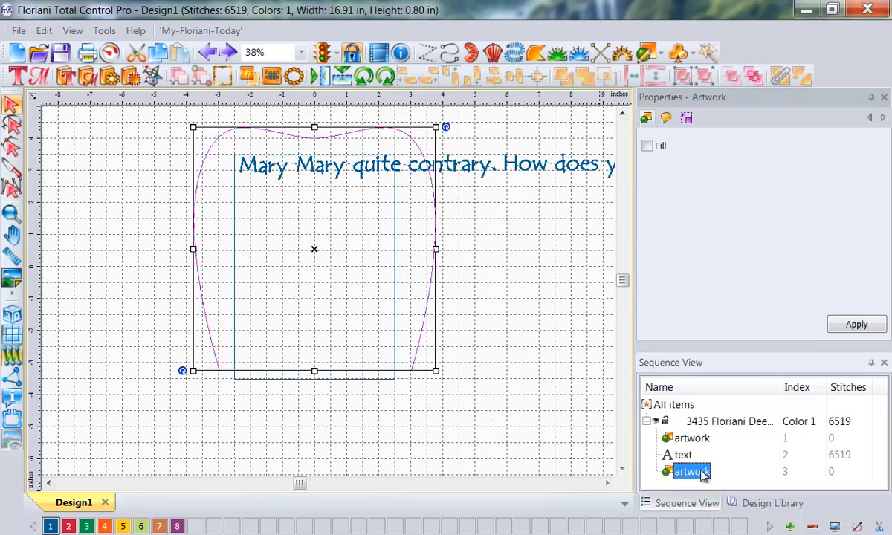
{"action": "left_click", "coordinate": [14, 147]}
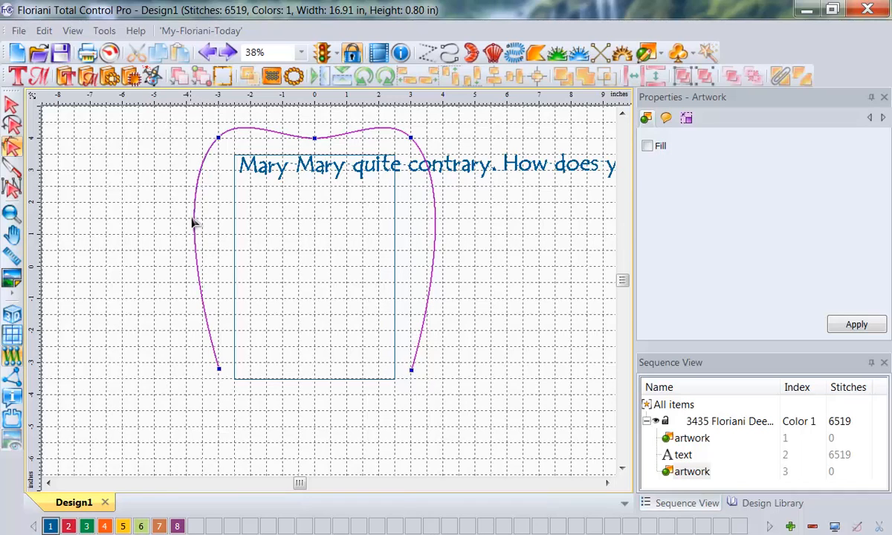
{"action": "right_click", "coordinate": [198, 256]}
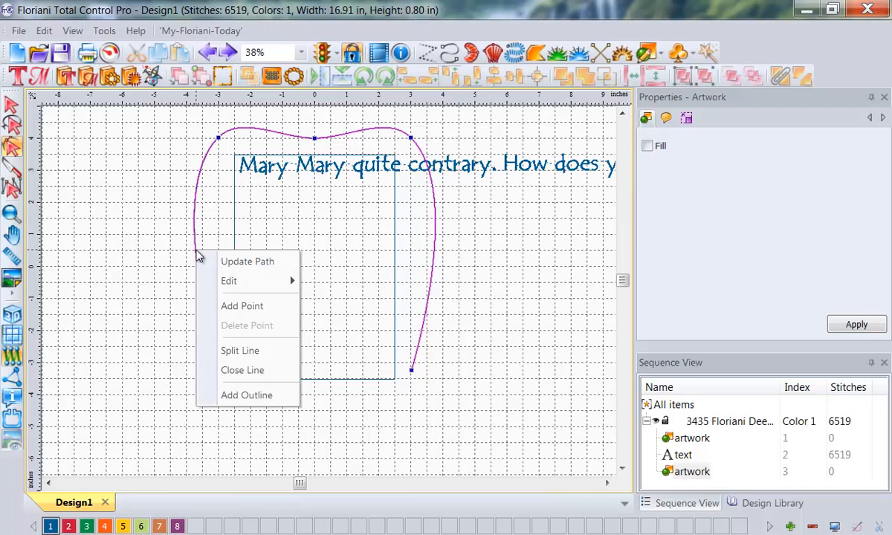
{"action": "left_click", "coordinate": [236, 307]}
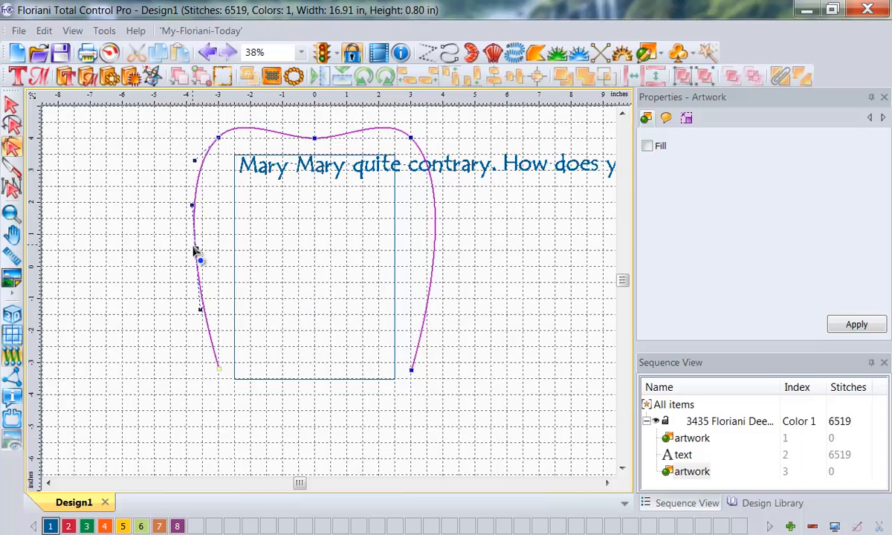
{"action": "left_click_drag", "start_coordinate": [195, 251], "coordinate": [217, 255]}
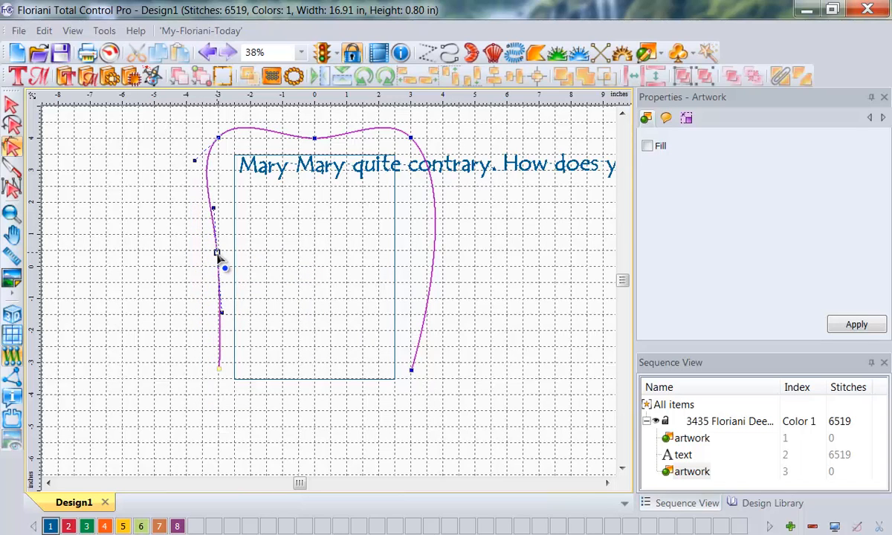
Step: Add a point midway along the curve's right side and move it inward to about 3 in right of centre
{"action": "right_click", "coordinate": [436, 271]}
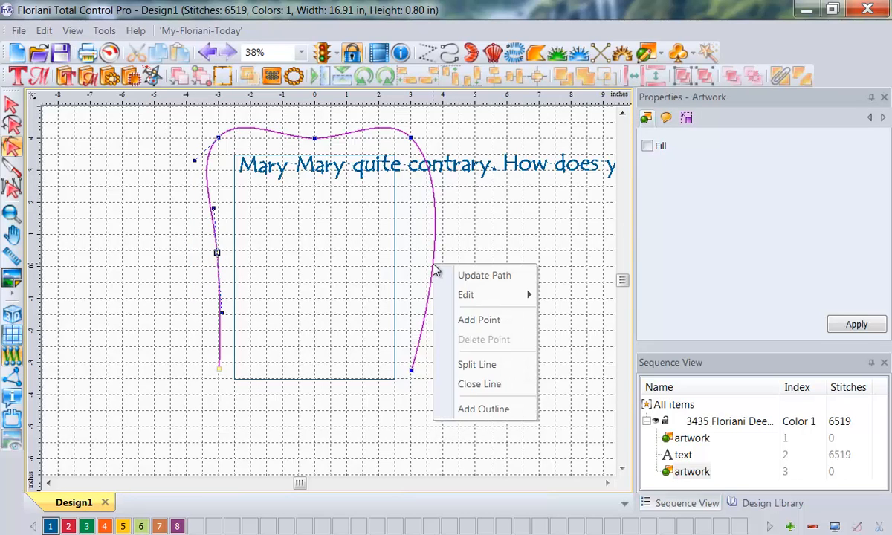
{"action": "left_click", "coordinate": [469, 320]}
{"action": "left_click_drag", "start_coordinate": [433, 263], "coordinate": [414, 262]}
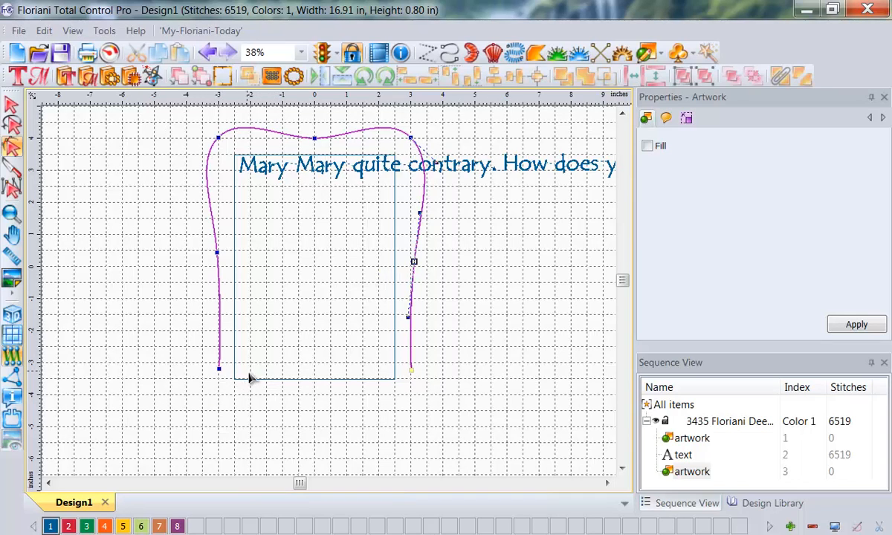
Step: Lower the curve's top middle point slightly and move both upper corner points inward to about 2.7 in from centre
{"action": "left_click", "coordinate": [314, 138]}
{"action": "left_click_drag", "start_coordinate": [315, 138], "coordinate": [315, 146]}
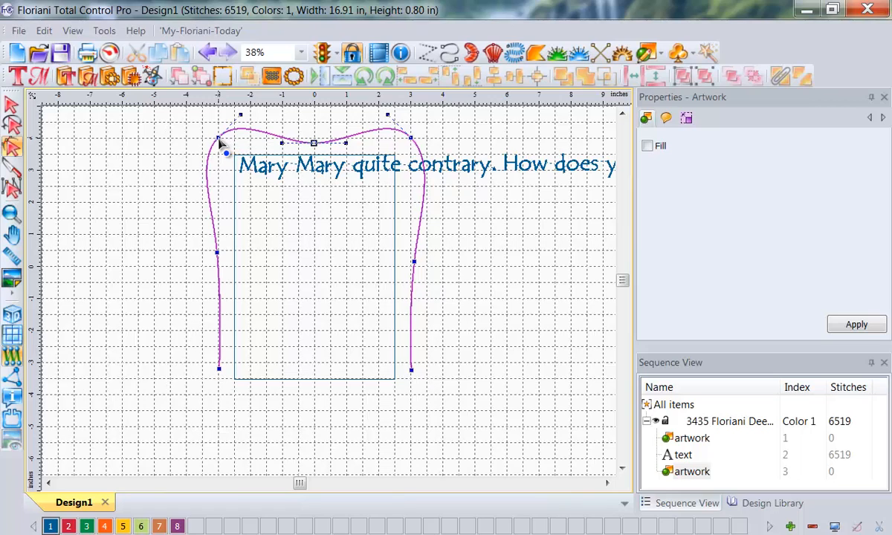
{"action": "left_click_drag", "start_coordinate": [220, 140], "coordinate": [227, 142]}
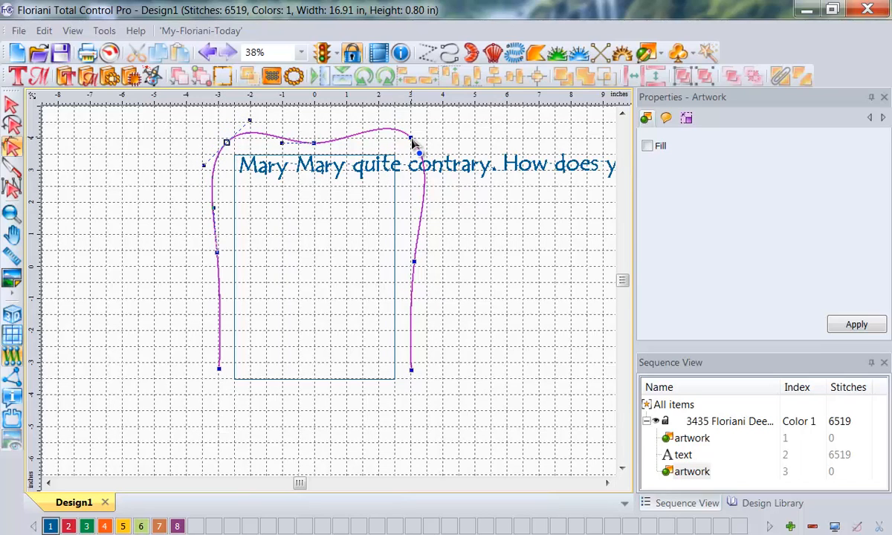
{"action": "left_click_drag", "start_coordinate": [413, 143], "coordinate": [402, 143]}
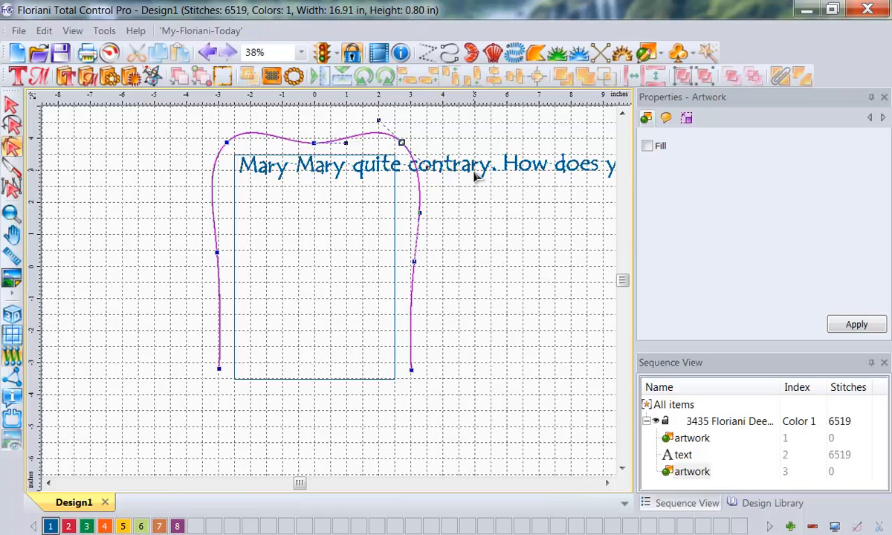
{"action": "key", "text": "Escape"}
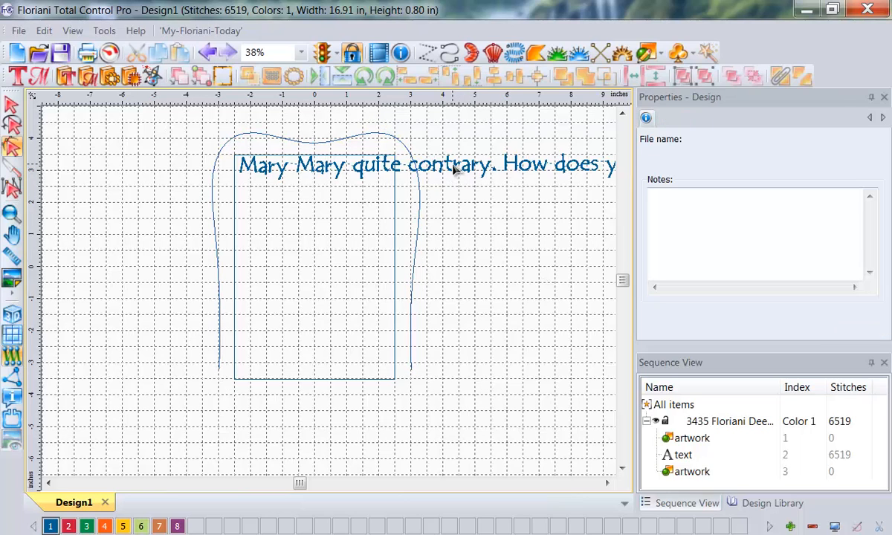
Step: Select the lettering, choose Above for its Shift setting, and apply it
{"action": "left_click", "coordinate": [683, 454]}
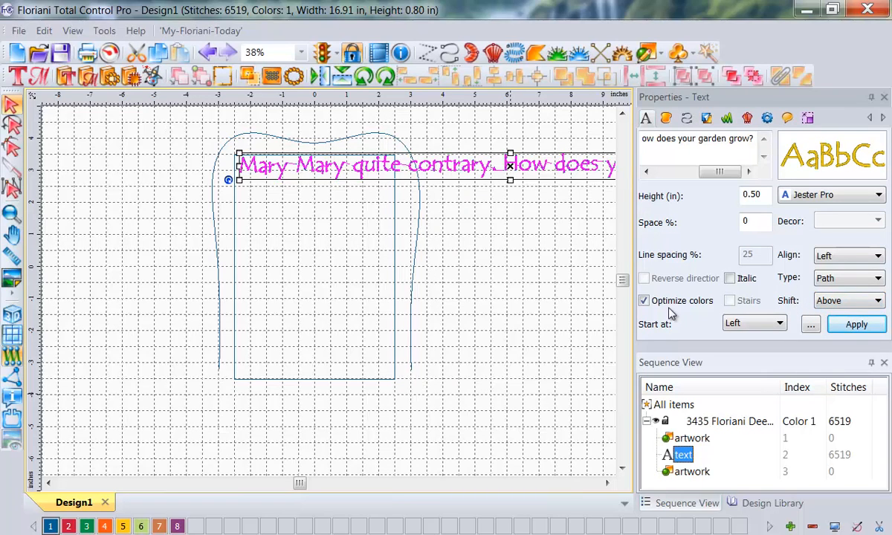
{"action": "key", "text": "ctrl+shift+d"}
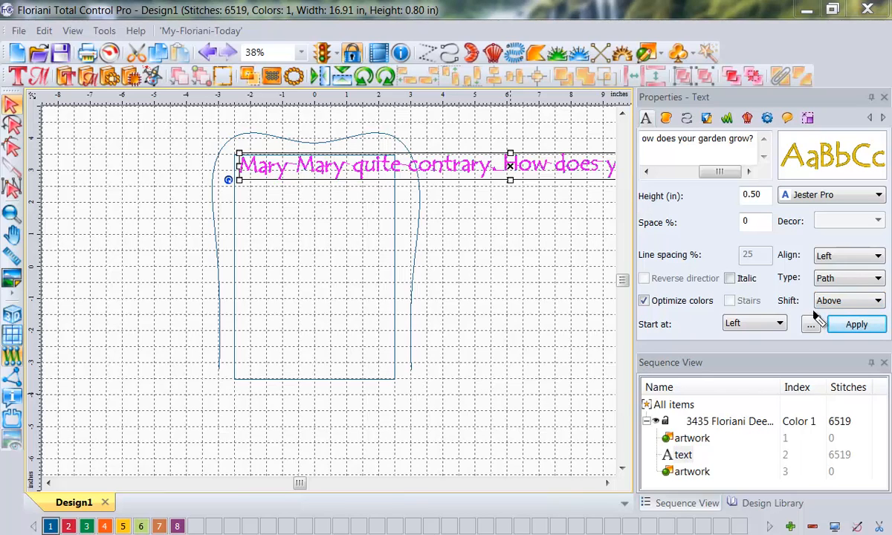
{"action": "left_click_drag", "start_coordinate": [813, 313], "coordinate": [883, 314]}
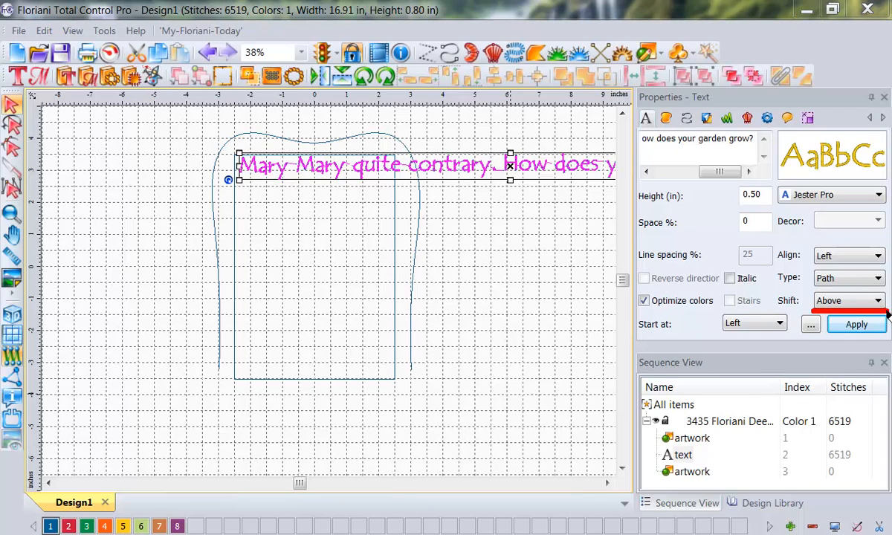
{"action": "left_click_drag", "start_coordinate": [777, 302], "coordinate": [796, 302]}
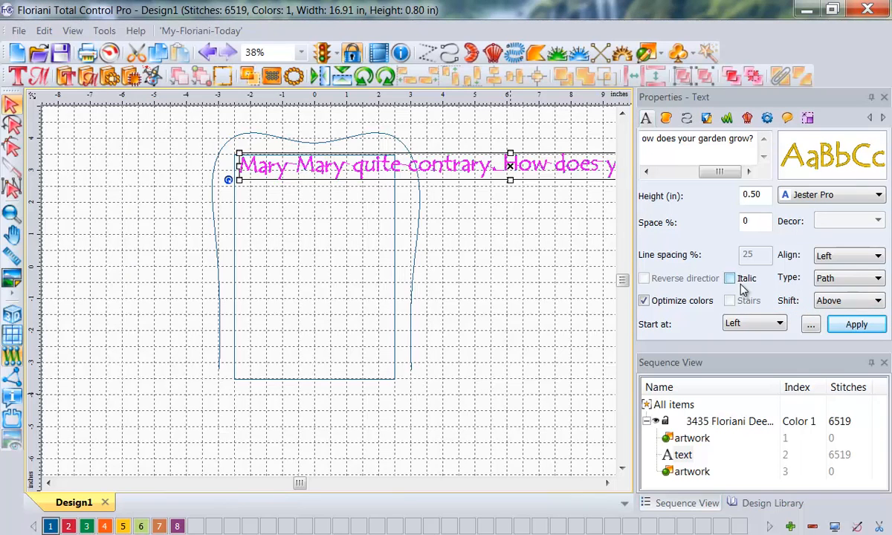
{"action": "left_click", "coordinate": [878, 300]}
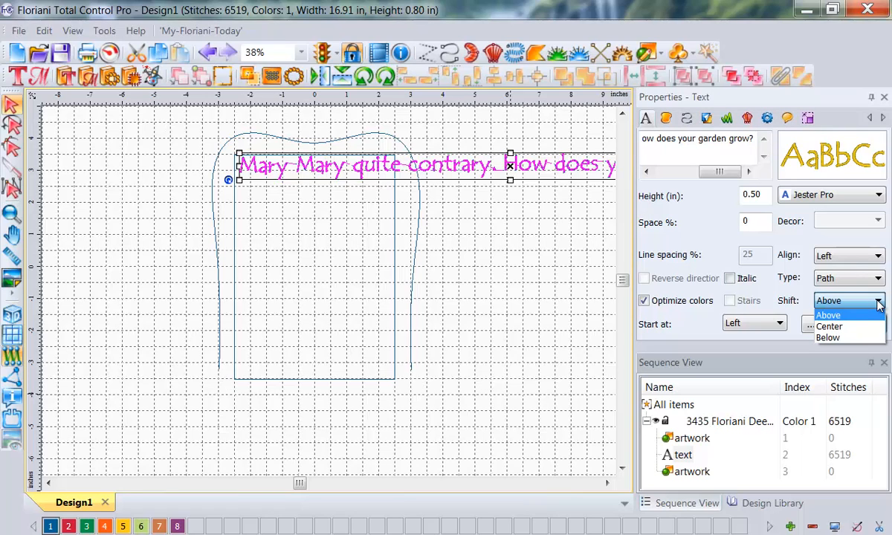
{"action": "left_click", "coordinate": [833, 316]}
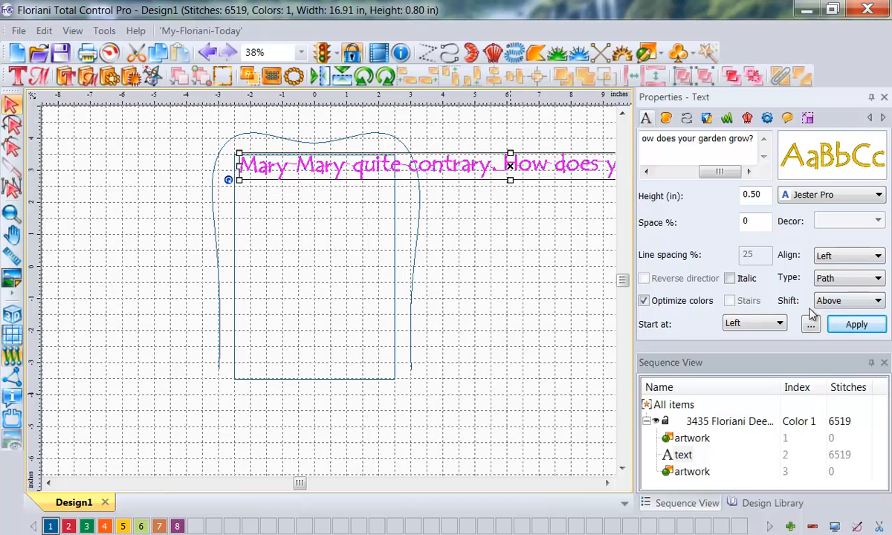
{"action": "left_click", "coordinate": [855, 326]}
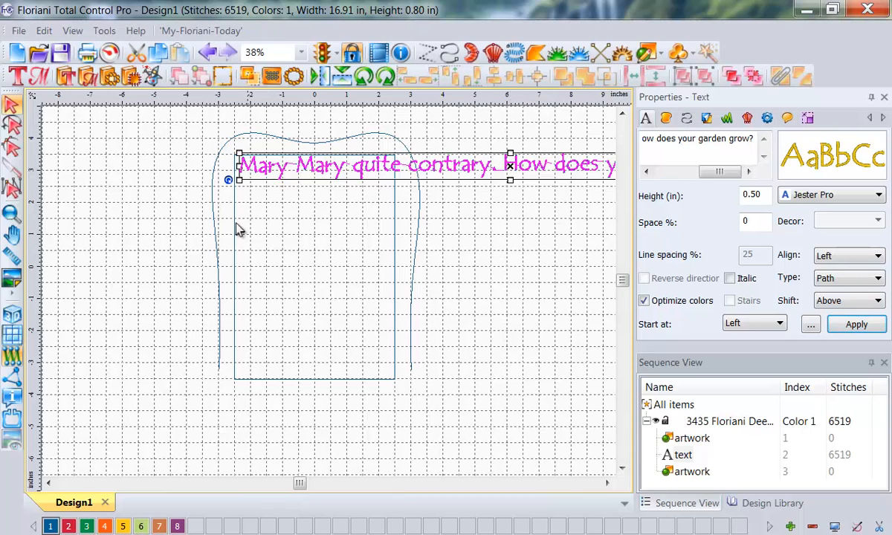
Step: Attach the lettering to the reshaped curve using Text On Path and spread the letters out to the curve's far end
{"action": "left_click", "coordinate": [690, 474], "text": "ctrl"}
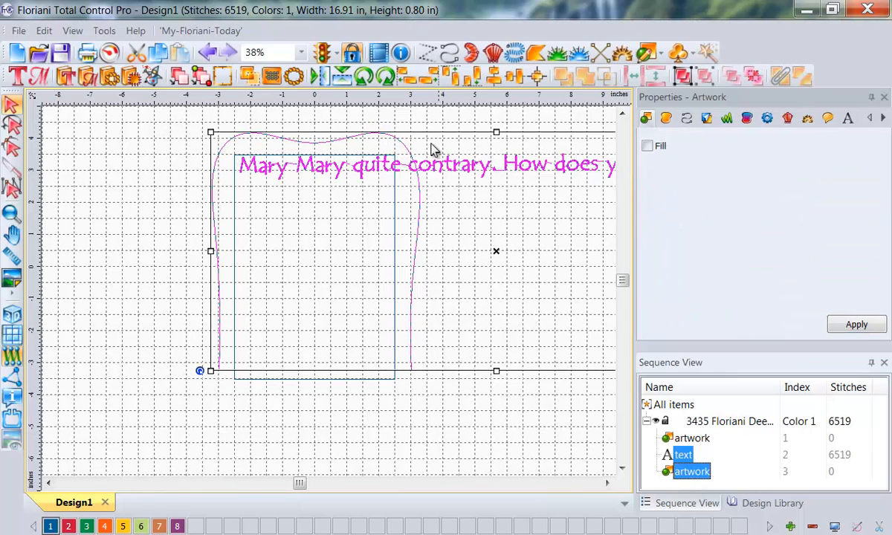
{"action": "right_click", "coordinate": [314, 230]}
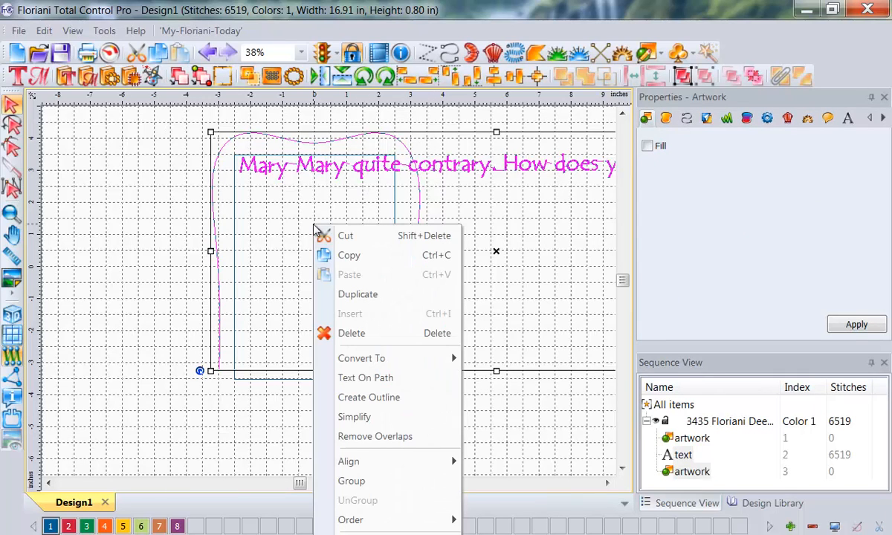
{"action": "left_click", "coordinate": [385, 376]}
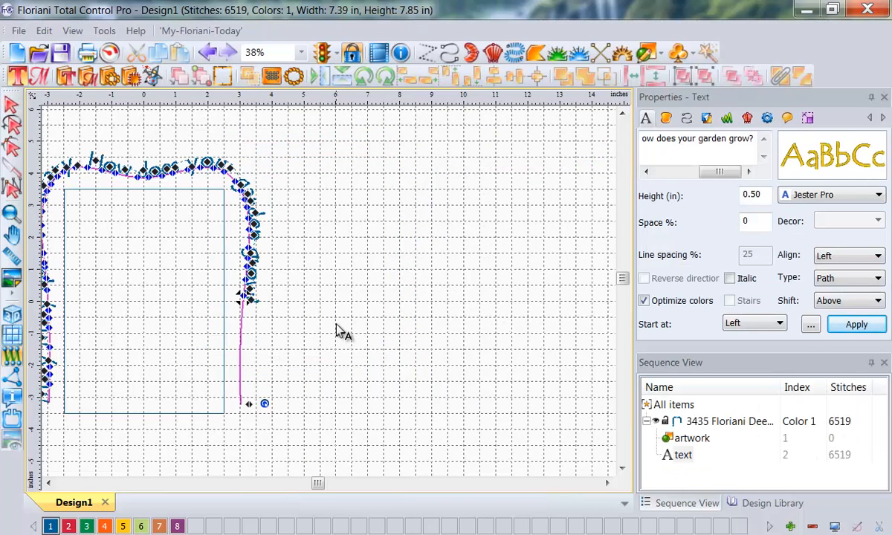
{"action": "left_click", "coordinate": [50, 483]}
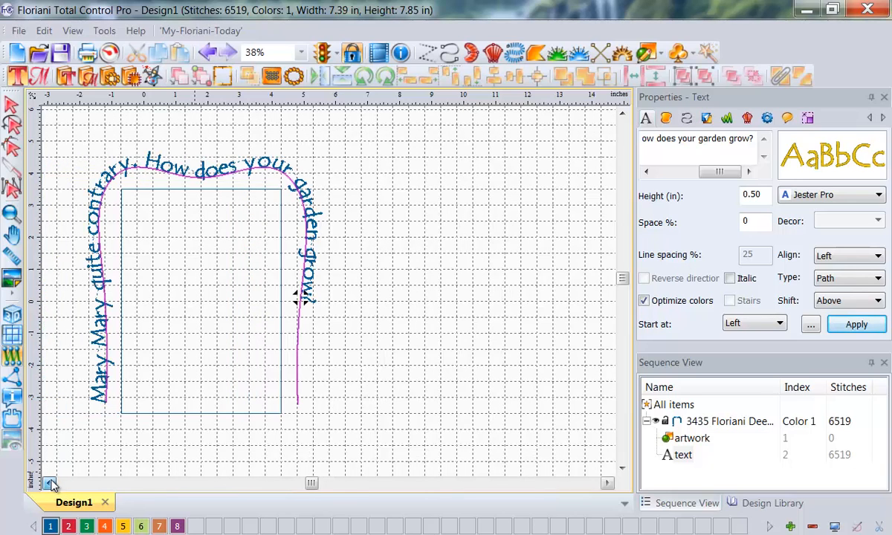
{"action": "left_click", "coordinate": [51, 483]}
{"action": "left_click", "coordinate": [51, 483]}
{"action": "left_click", "coordinate": [51, 483]}
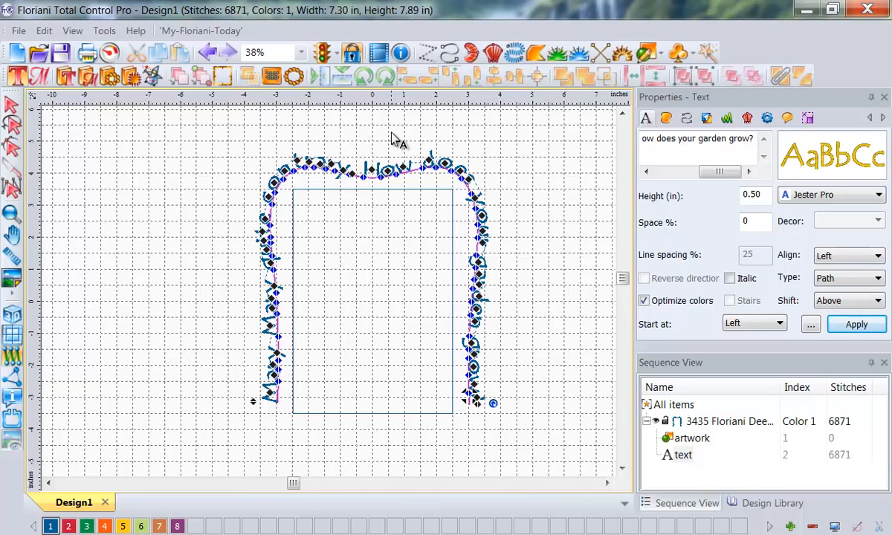
{"action": "left_click", "coordinate": [414, 420]}
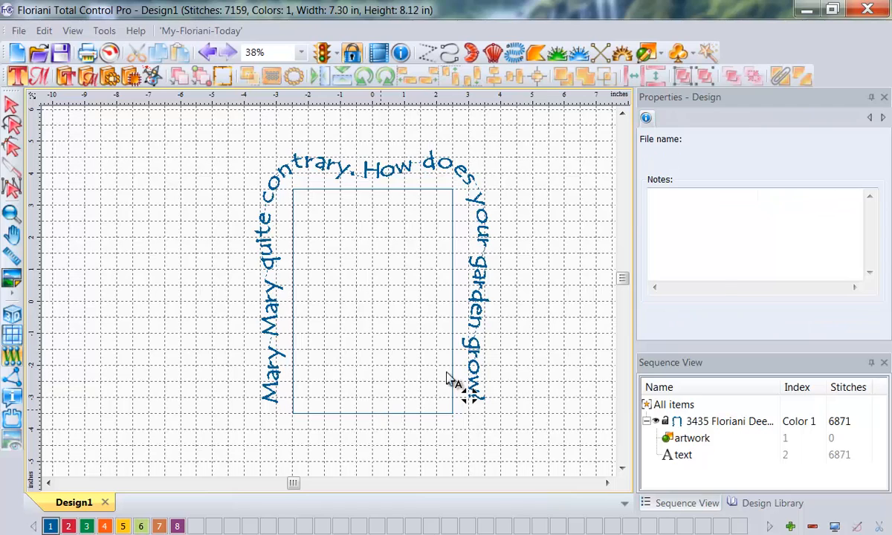
{"action": "left_click", "coordinate": [394, 397]}
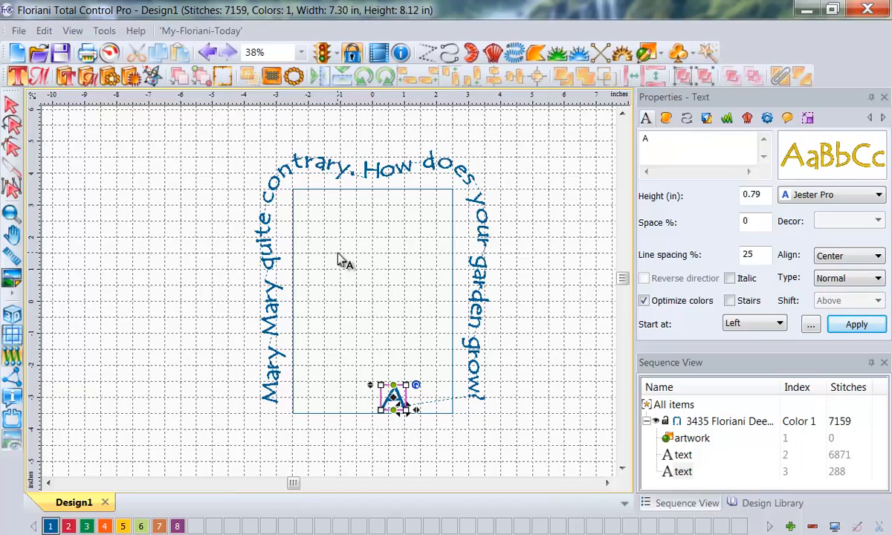
{"action": "left_click", "coordinate": [11, 106]}
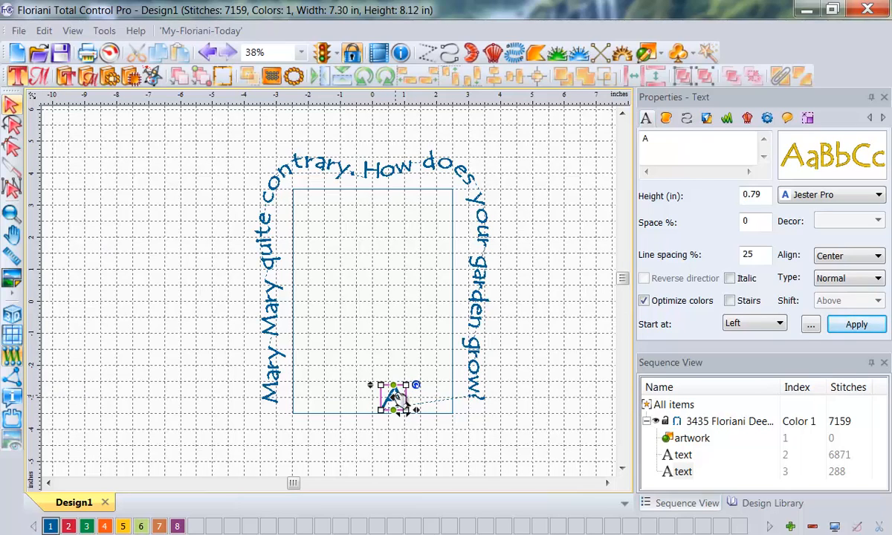
{"action": "left_click", "coordinate": [10, 110]}
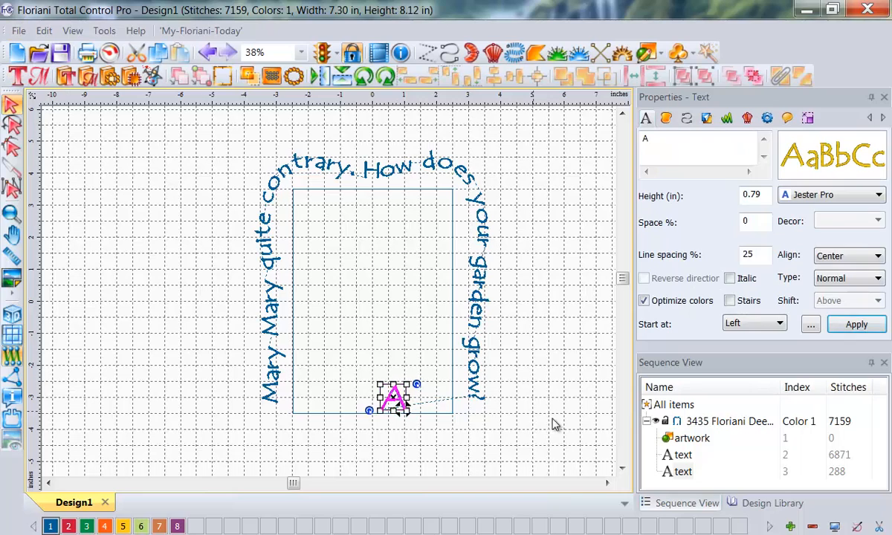
{"action": "left_click", "coordinate": [682, 470]}
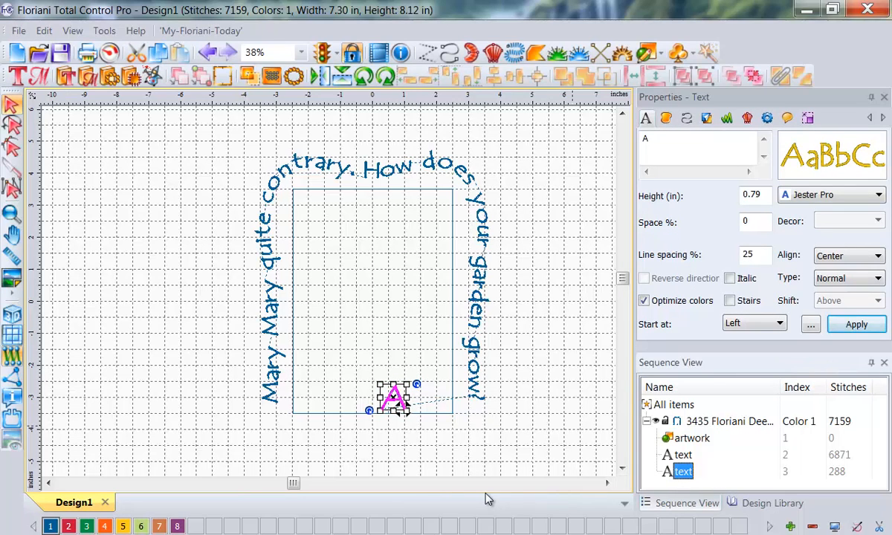
{"action": "key", "text": "Delete"}
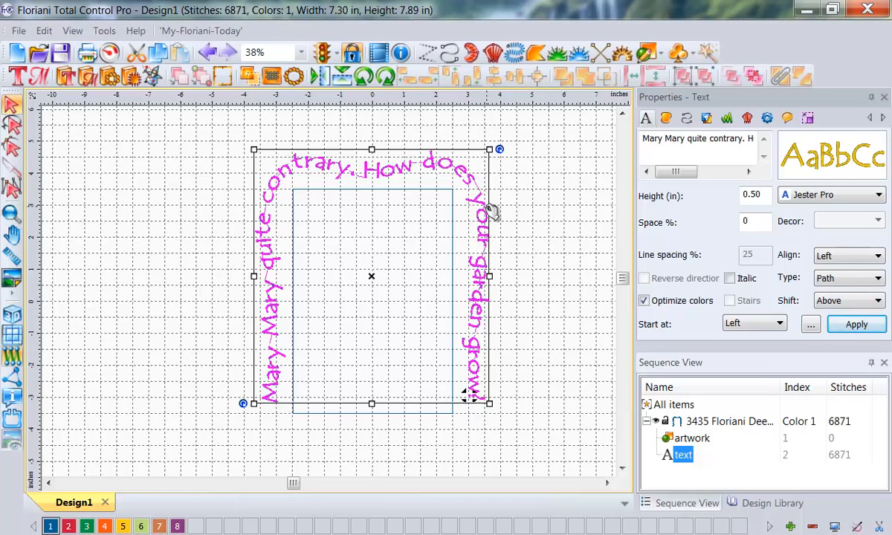
Step: Check the recommended height range of the curved lettering's Jester Pro font
{"action": "mouse_move", "coordinate": [805, 136]}
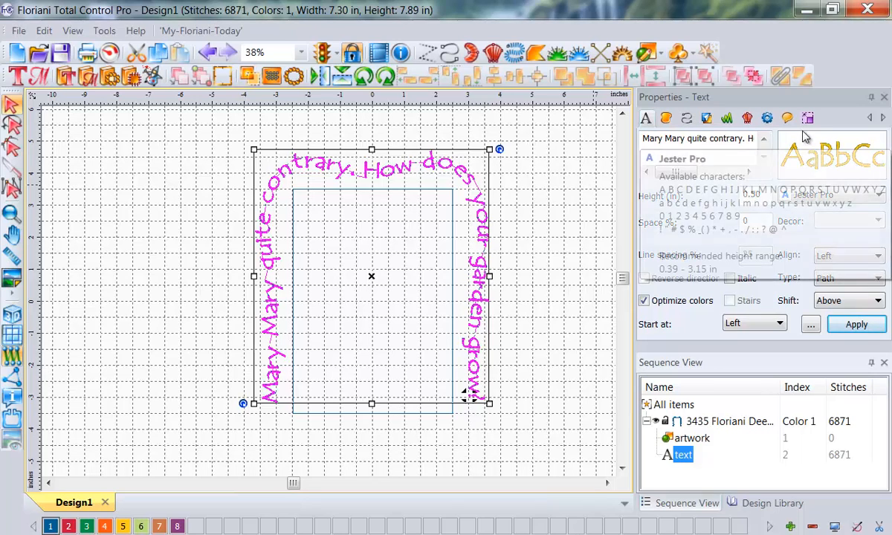
Step: Check the curved lettering's overall width and height, and compare its outline with the rectangle guide
{"action": "left_click", "coordinate": [807, 118]}
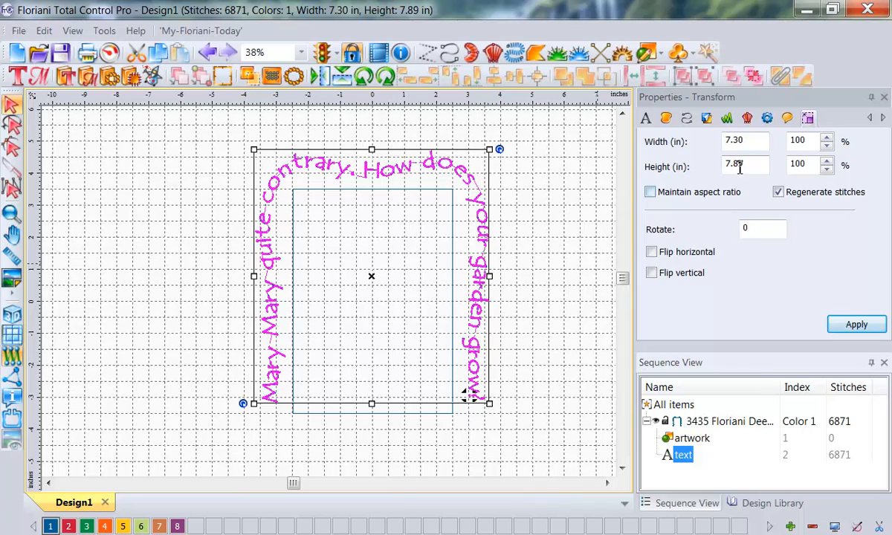
{"action": "left_click", "coordinate": [386, 414]}
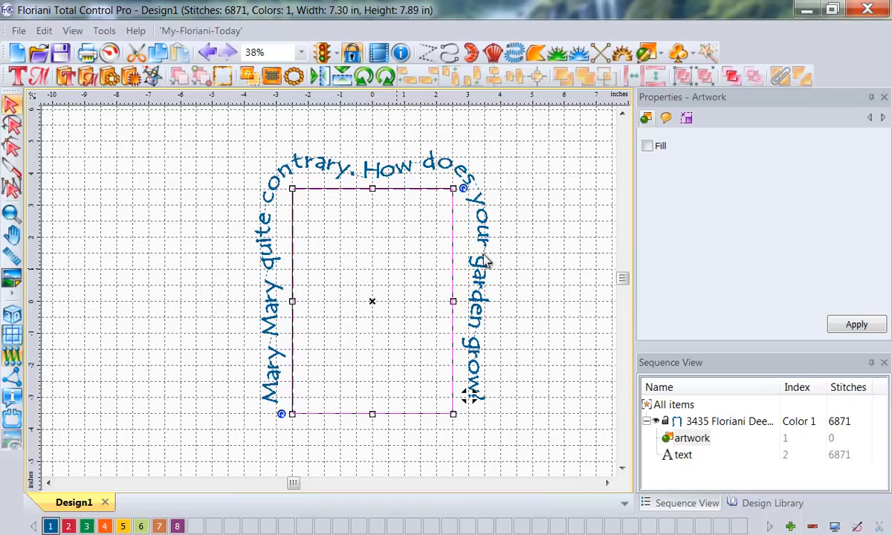
{"action": "left_click", "coordinate": [560, 223]}
{"action": "left_click_drag", "start_coordinate": [558, 217], "coordinate": [508, 211]}
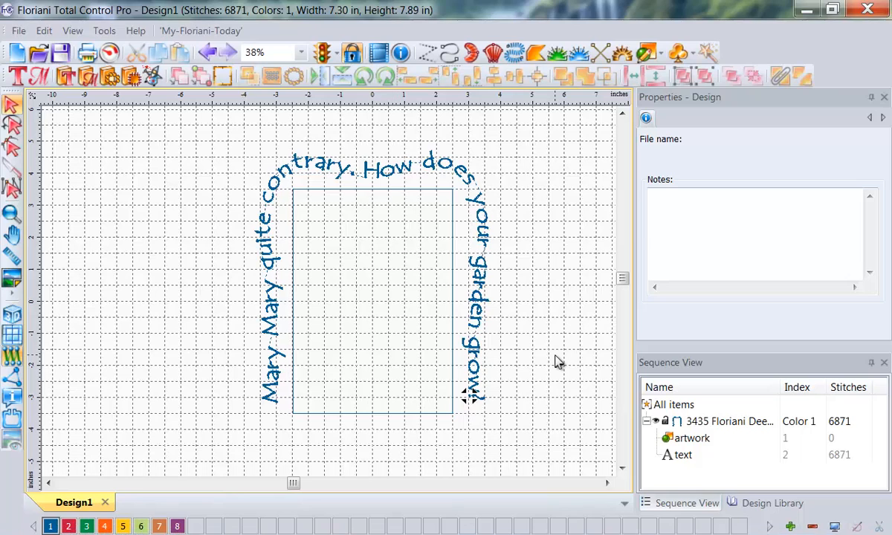
Step: Recolour the curved lettering with palette colour 2, Floriani 129 Deep Pink, and deselect it
{"action": "left_click", "coordinate": [272, 328]}
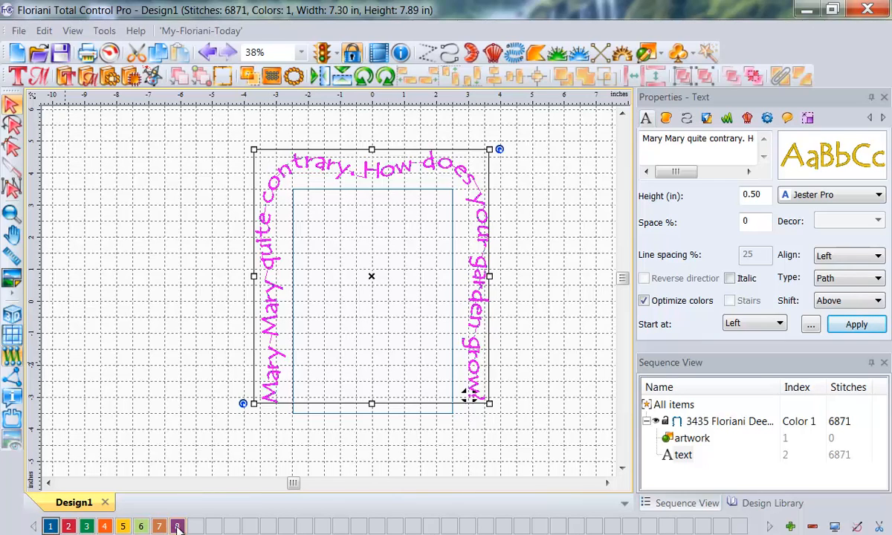
{"action": "left_click", "coordinate": [69, 527]}
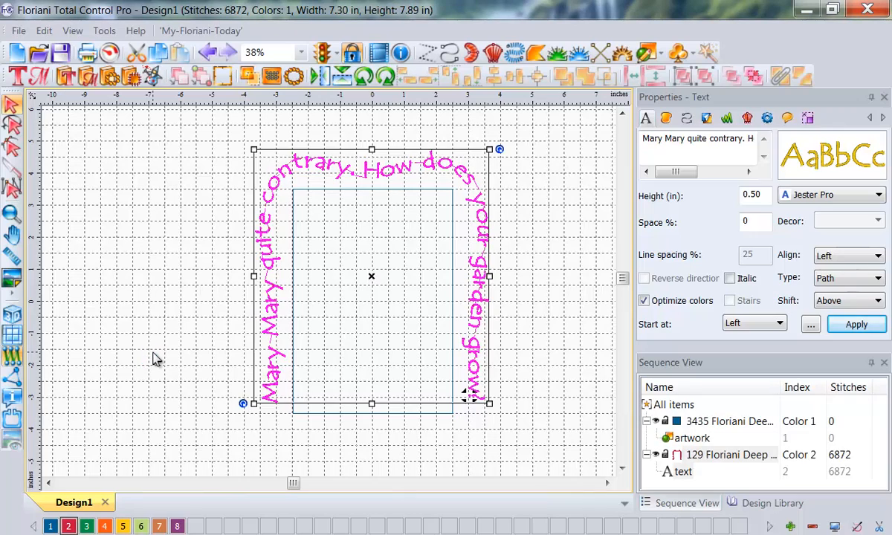
{"action": "left_click", "coordinate": [154, 359]}
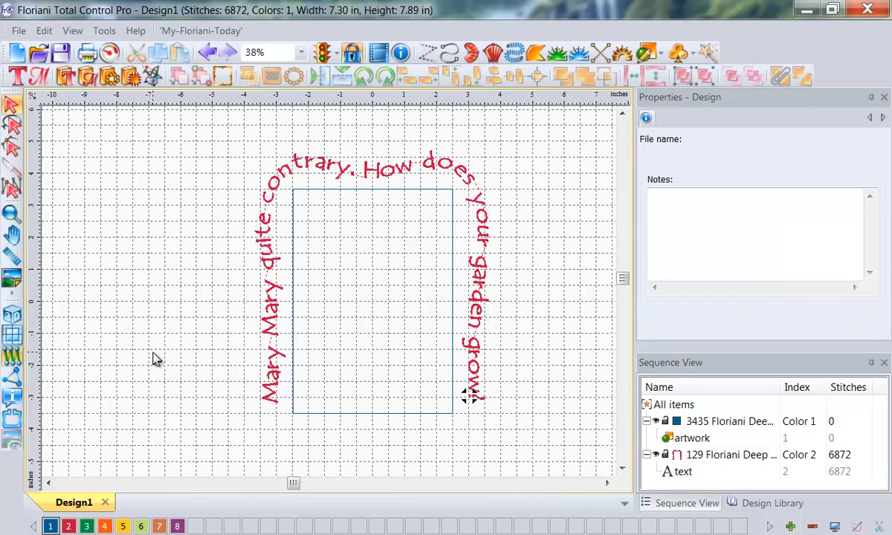
Step: Search the Floriani thread chart for thread number 033 as a replacement for palette colour 2
{"action": "double_click", "coordinate": [68, 526]}
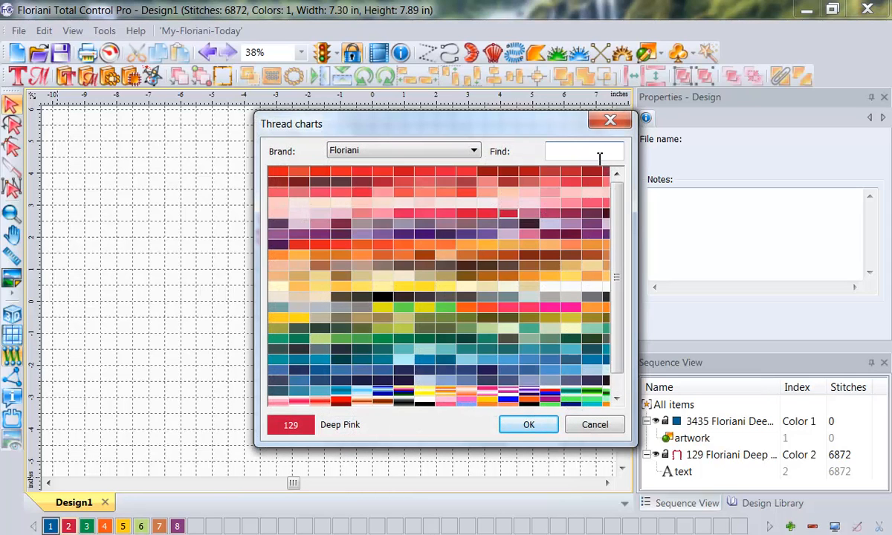
{"action": "type", "text": "033"}
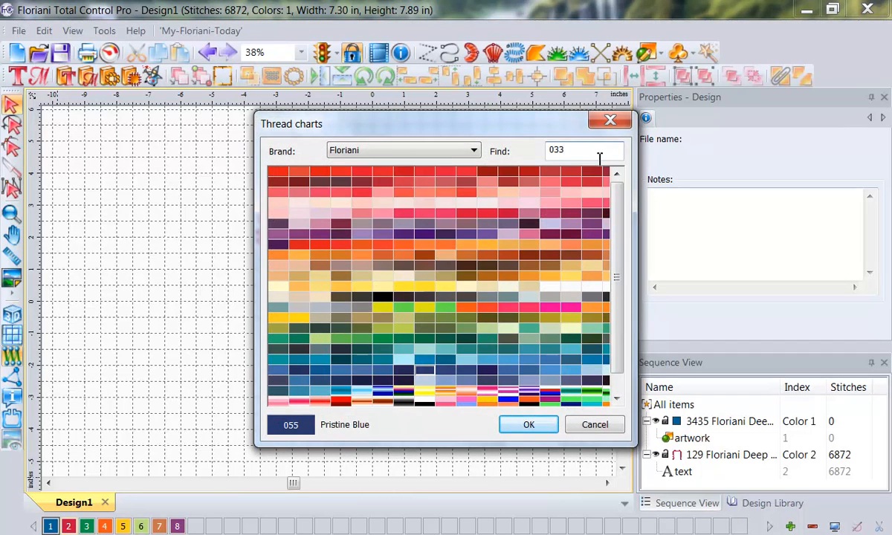
{"action": "key", "text": "BackSpace"}
{"action": "key", "text": "BackSpace"}
{"action": "key", "text": "BackSpace"}
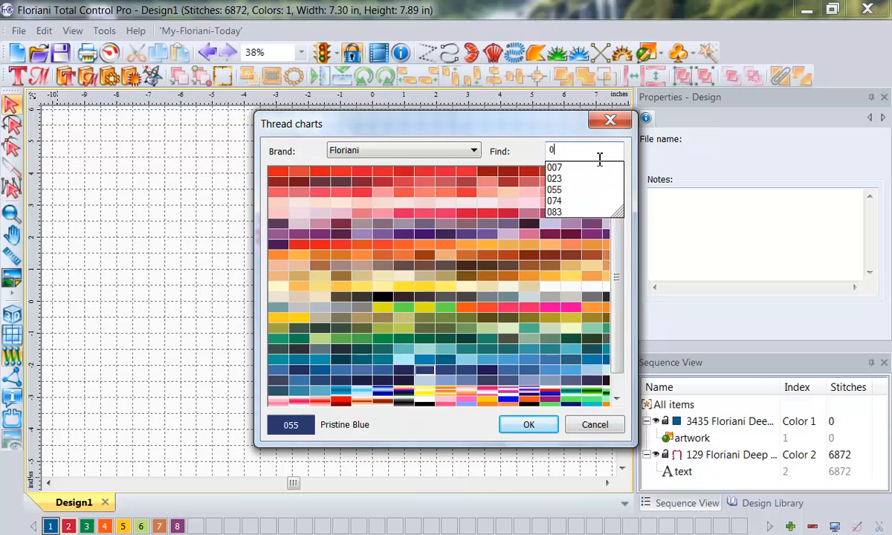
{"action": "type", "text": "33"}
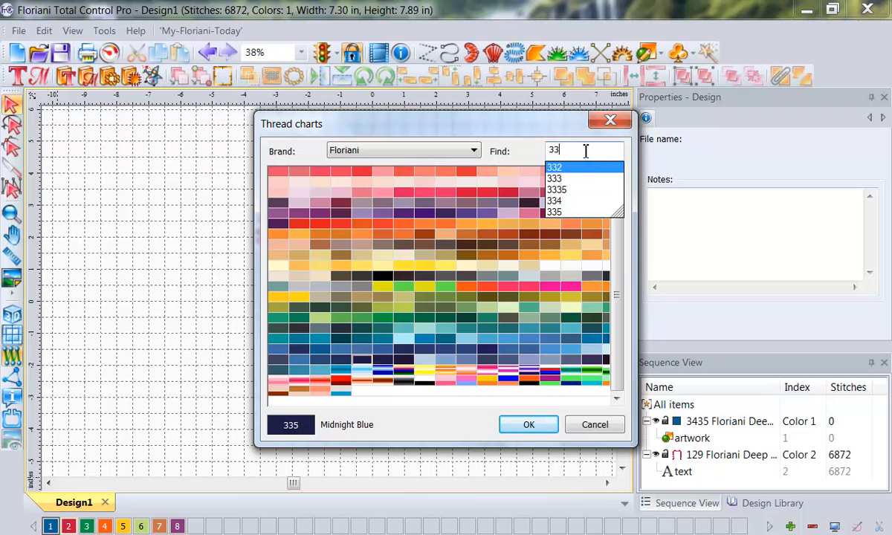
{"action": "key", "text": "BackSpace"}
{"action": "key", "text": "BackSpace"}
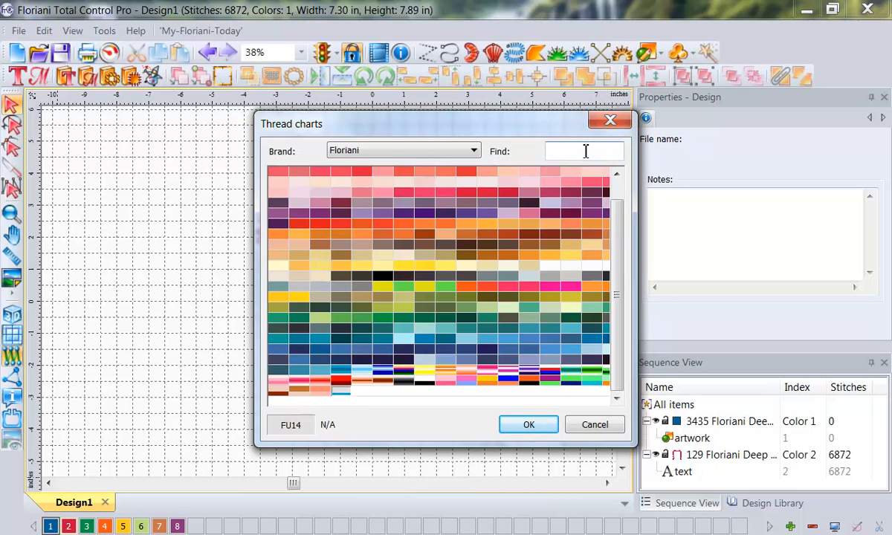
{"action": "type", "text": "033"}
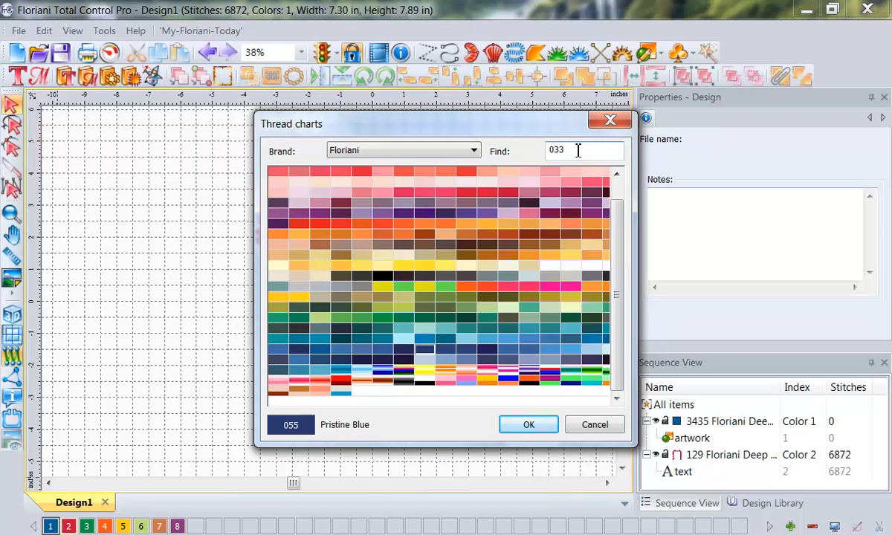
Step: Find thread 129 Deep Pink in the Floriani chart and accept it for palette colour 2
{"action": "key", "text": "BackSpace"}
{"action": "key", "text": "BackSpace"}
{"action": "key", "text": "BackSpace"}
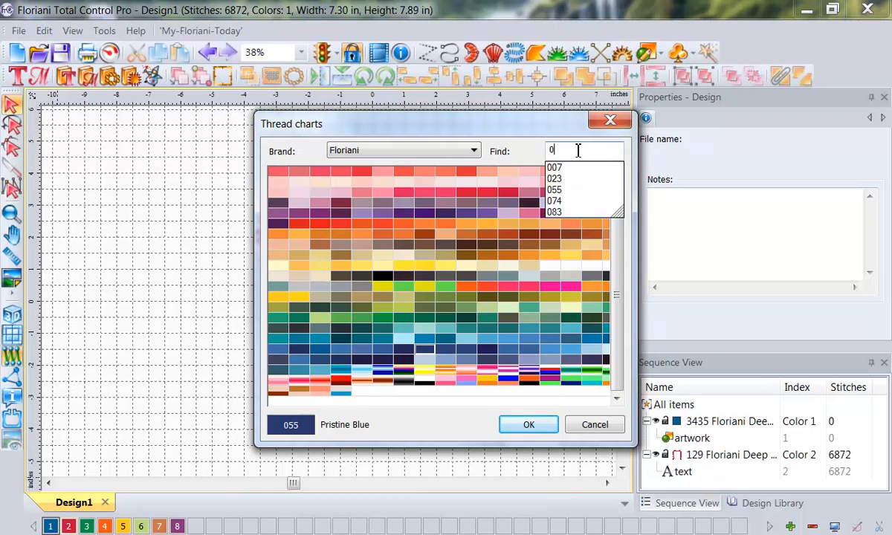
{"action": "type", "text": "129"}
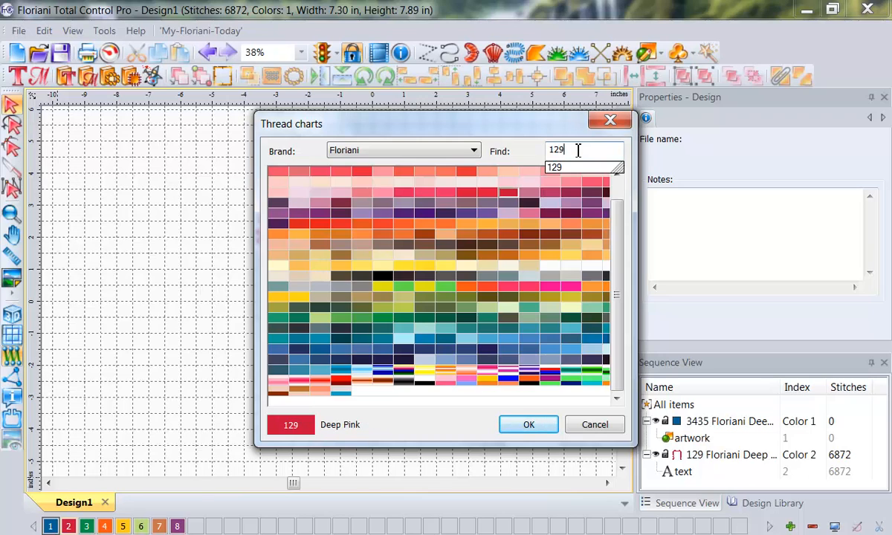
{"action": "left_click", "coordinate": [527, 427]}
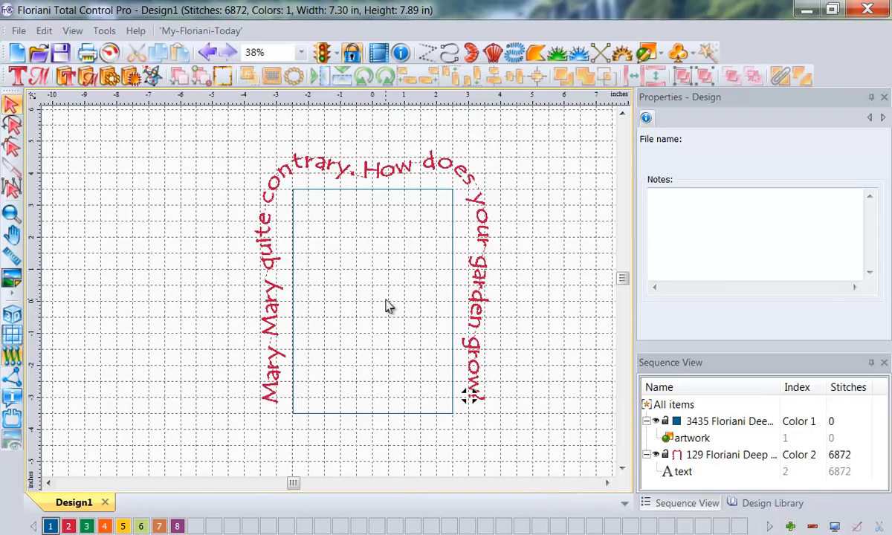
Step: Start saving the design under a new name and enter "Pocket lettring top" as the file name
{"action": "left_click", "coordinate": [18, 31]}
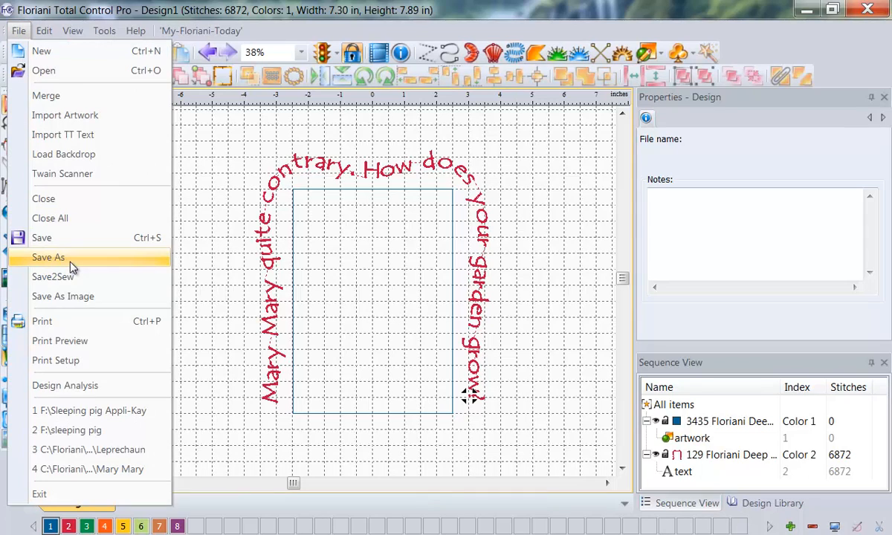
{"action": "left_click", "coordinate": [48, 257]}
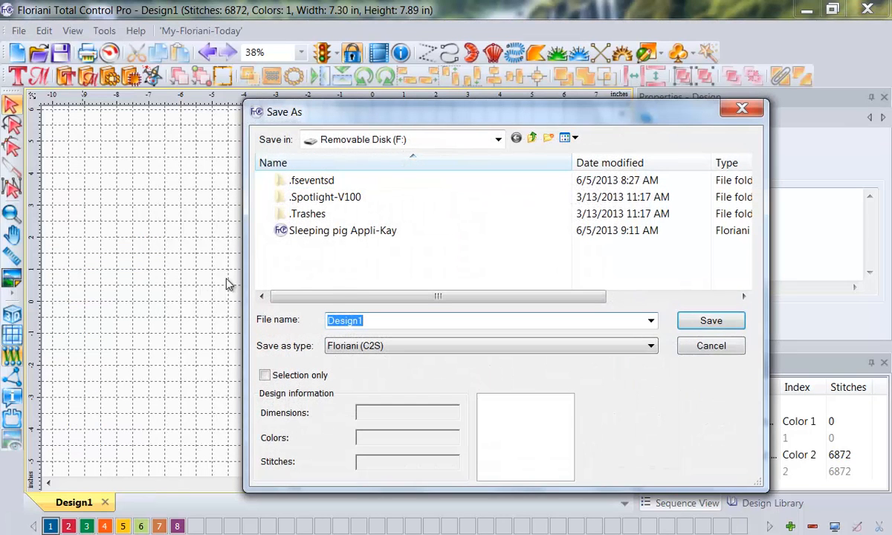
{"action": "left_click", "coordinate": [381, 320]}
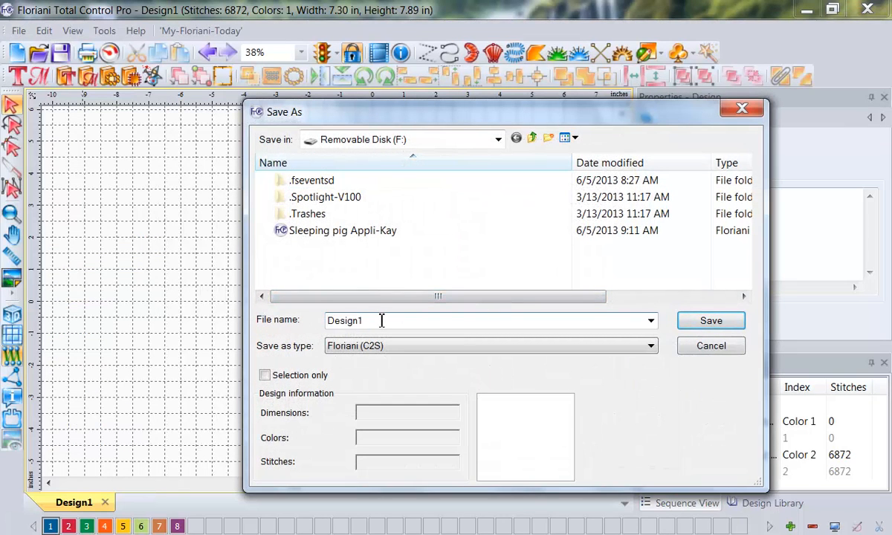
{"action": "left_click_drag", "start_coordinate": [382, 321], "coordinate": [287, 332]}
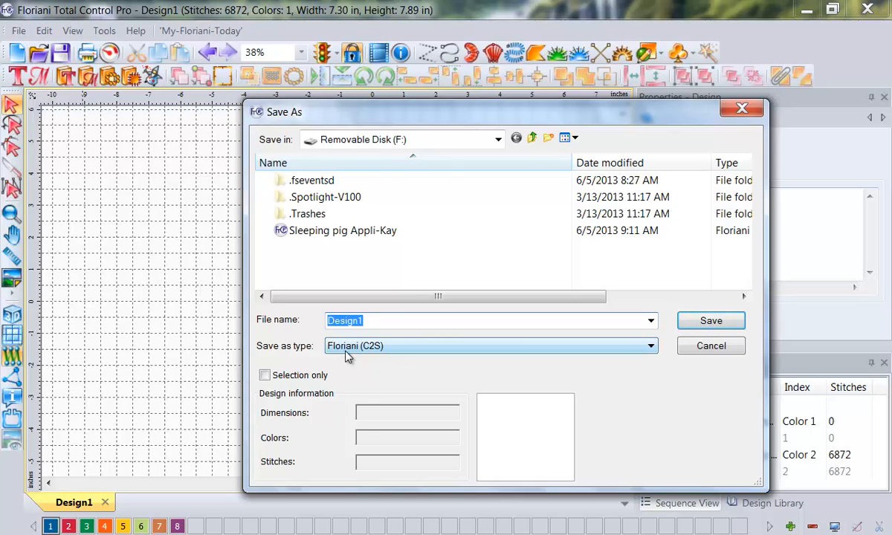
{"action": "type", "text": "Pocket lettr"}
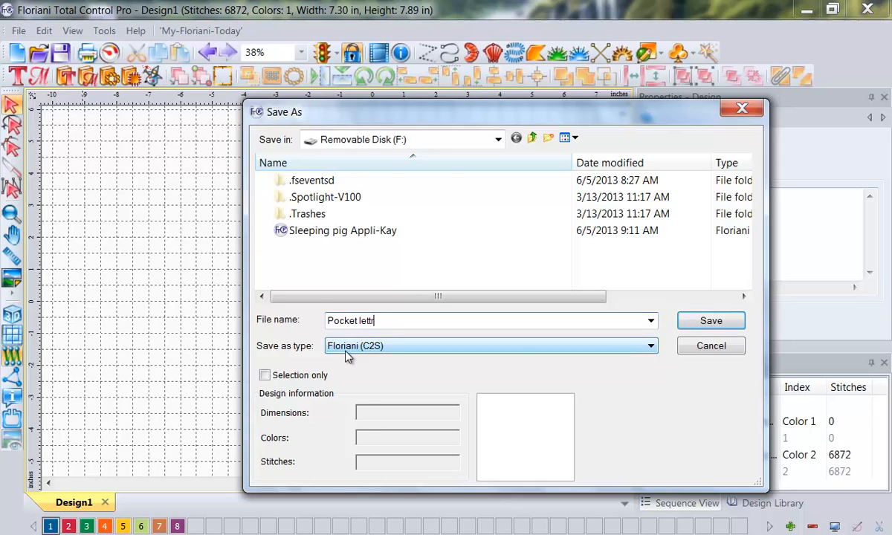
{"action": "type", "text": "ing top"}
Step: Create a folder named "POM 32 Video" on the removable disk and save the design there in Floriani C2S format
{"action": "left_click", "coordinate": [547, 139]}
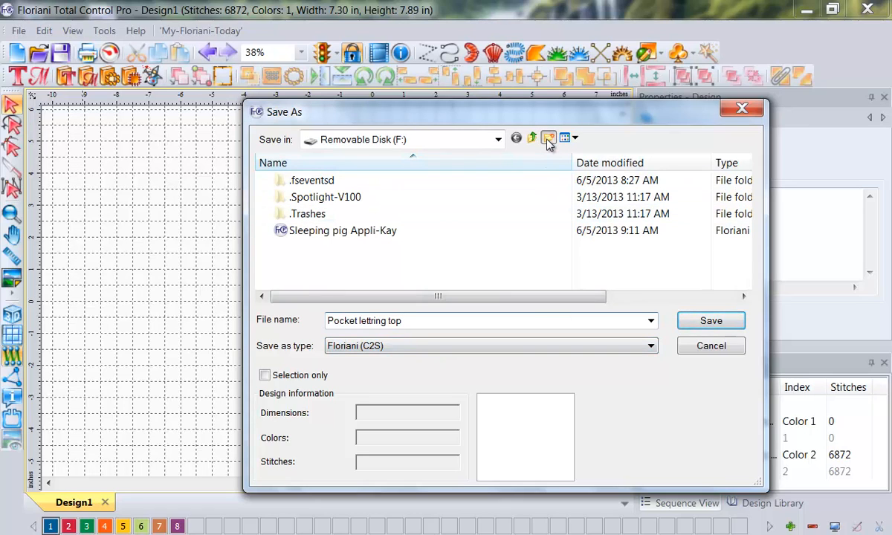
{"action": "type", "text": "POM "}
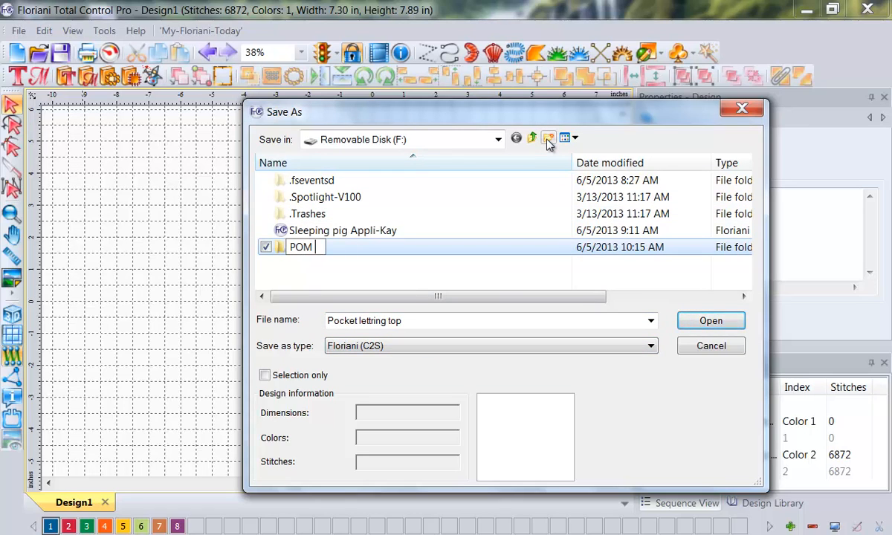
{"action": "type", "text": "32 Video"}
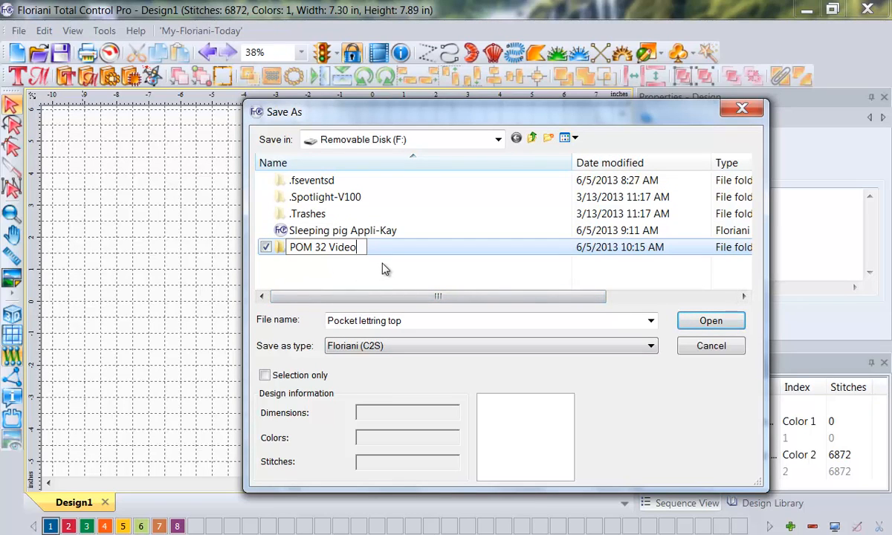
{"action": "double_click", "coordinate": [281, 251]}
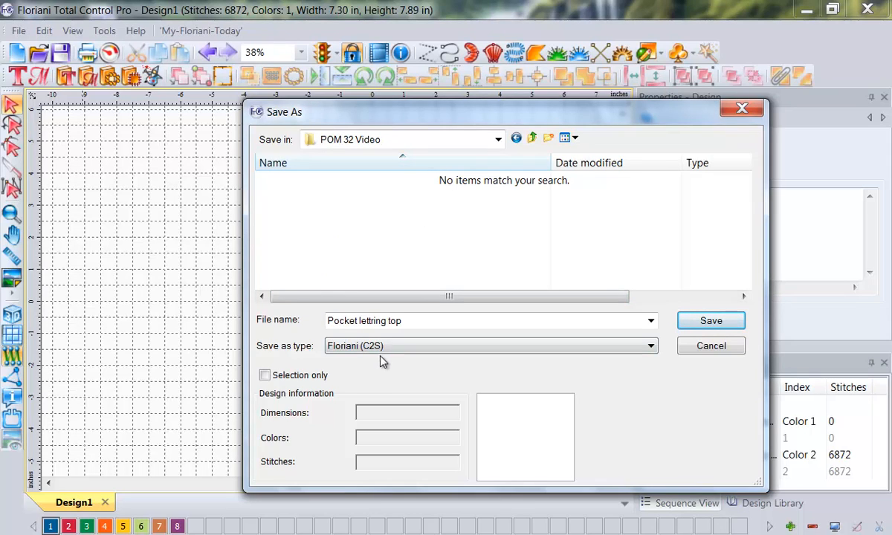
{"action": "left_click", "coordinate": [702, 321]}
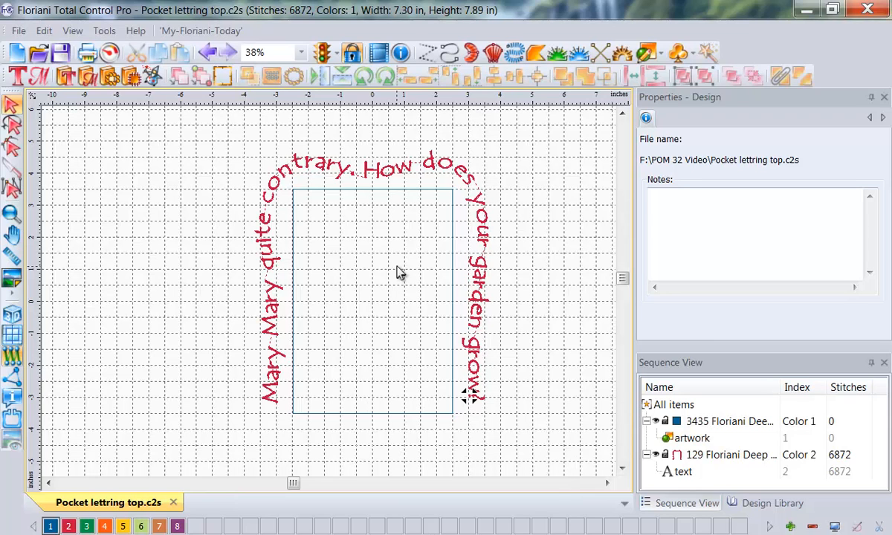
Step: Save a copy of the design as "Pocket lettring top" in Baby Lock/Brother/Bernina PES v5 format
{"action": "left_click", "coordinate": [18, 31]}
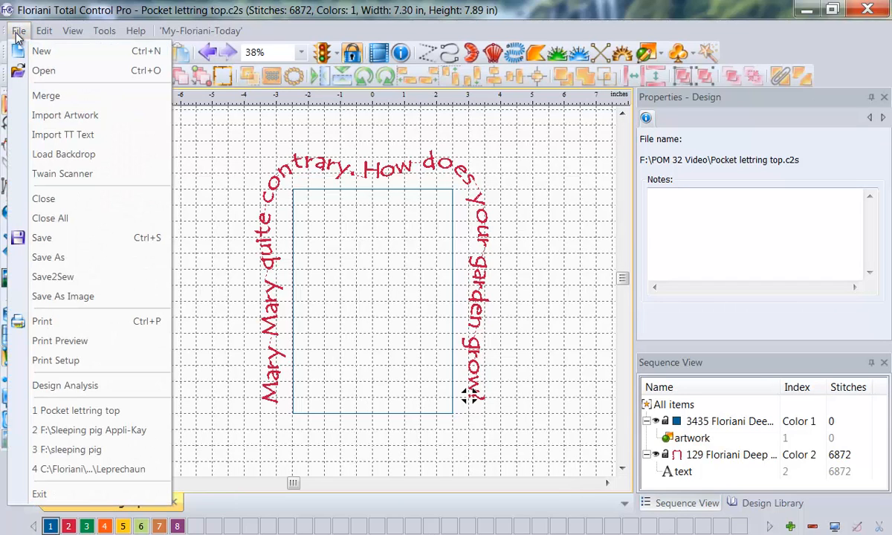
{"action": "left_click", "coordinate": [60, 257]}
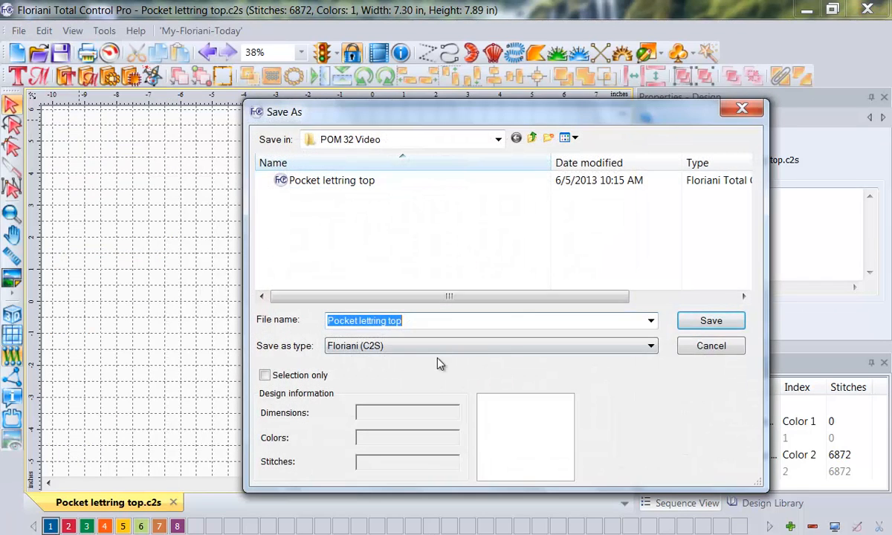
{"action": "left_click", "coordinate": [649, 348]}
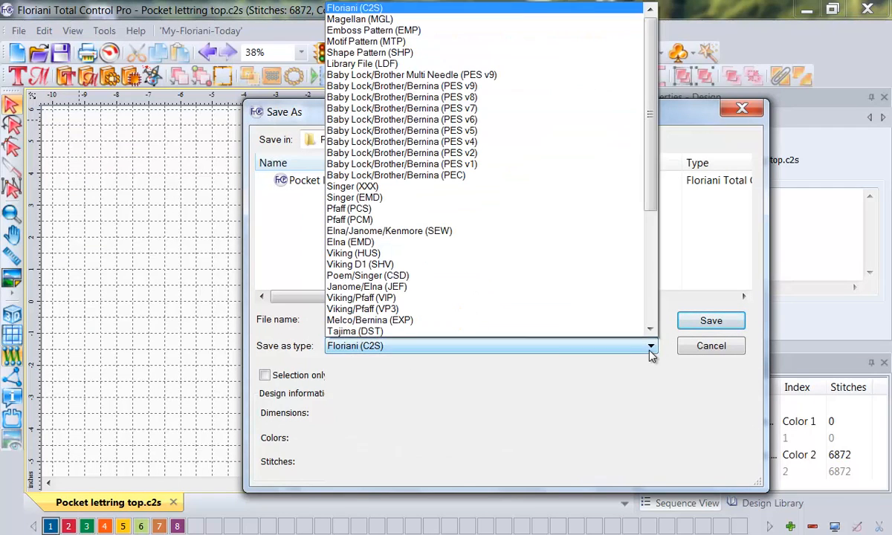
{"action": "left_click", "coordinate": [479, 137]}
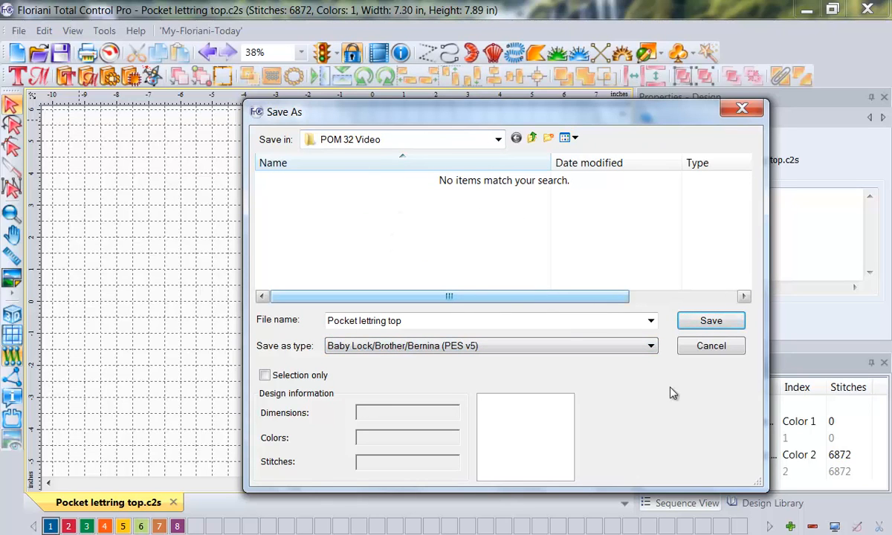
{"action": "left_click", "coordinate": [712, 322]}
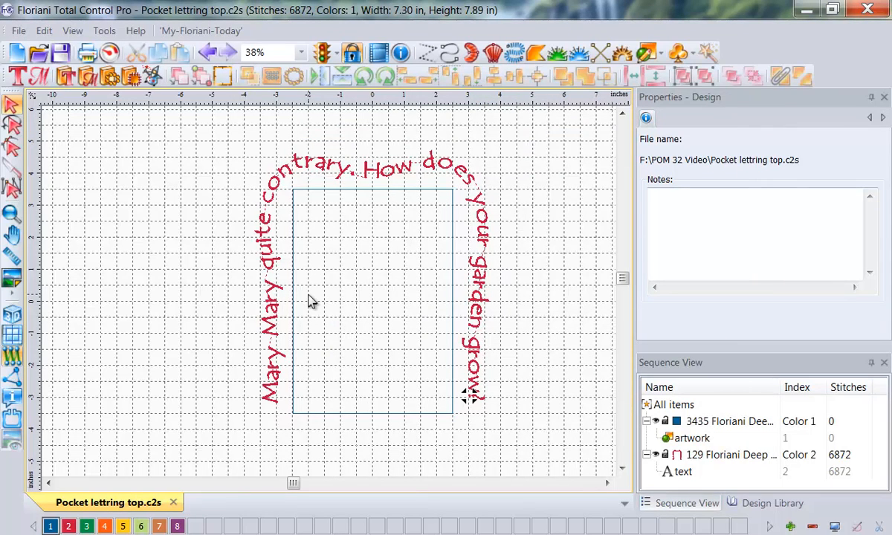
Step: Create a new blank design
{"action": "left_click", "coordinate": [18, 56]}
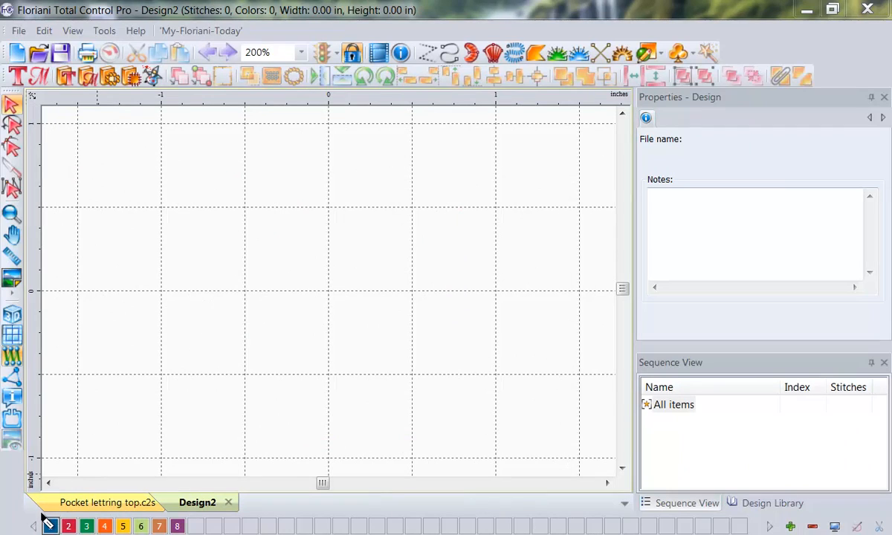
{"action": "mouse_move", "coordinate": [41, 511]}
{"action": "left_mouse_down"}
{"action": "mouse_move", "coordinate": [167, 519]}
{"action": "mouse_move", "coordinate": [152, 492]}
{"action": "left_mouse_up"}
{"action": "key", "text": "Escape"}
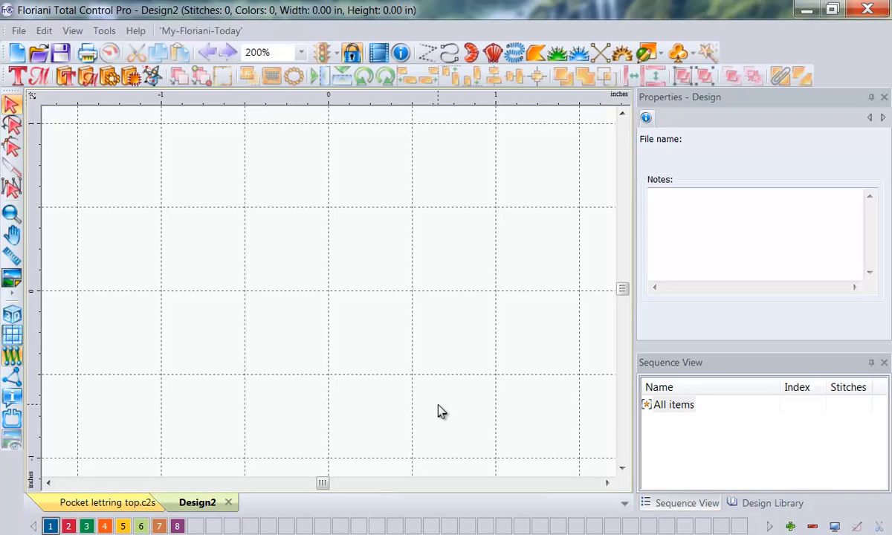
{"action": "key", "text": "ctrl+shift+d"}
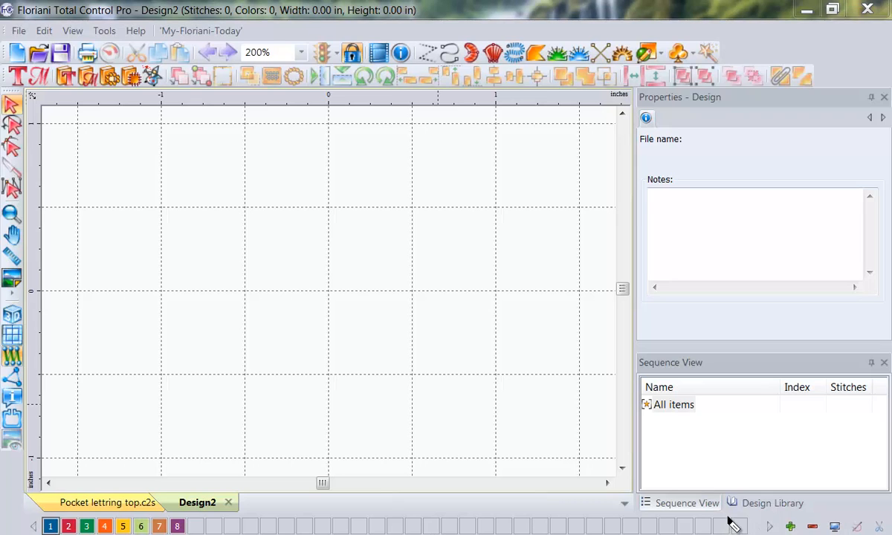
{"action": "mouse_move", "coordinate": [727, 516]}
{"action": "left_mouse_down"}
{"action": "mouse_move", "coordinate": [816, 513]}
{"action": "mouse_move", "coordinate": [822, 531]}
{"action": "mouse_move", "coordinate": [813, 491]}
{"action": "left_mouse_up"}
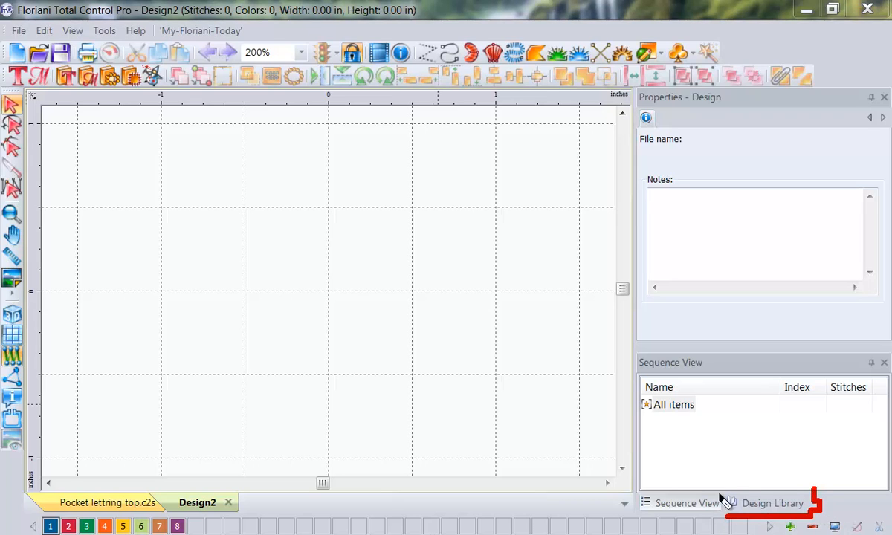
{"action": "left_click_drag", "start_coordinate": [721, 490], "coordinate": [722, 514]}
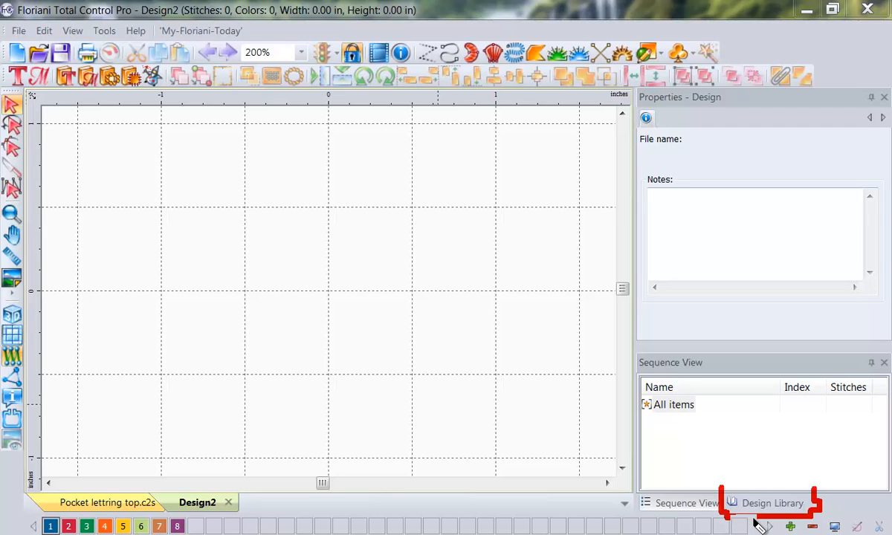
{"action": "key", "text": "Escape"}
Step: Open the Design Library for the new blank design
{"action": "left_click", "coordinate": [752, 505]}
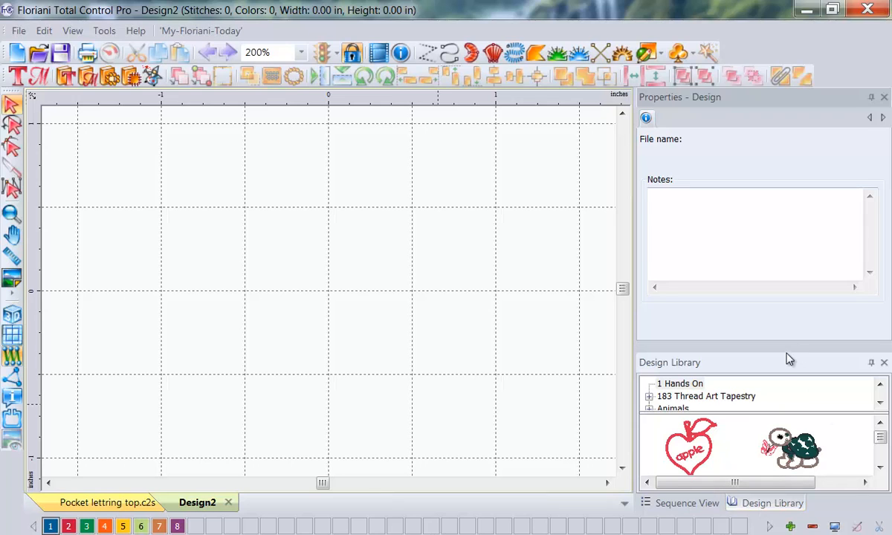
Step: Enlarge the Design Library area and expand the Free Monthly Designs folder
{"action": "left_click_drag", "start_coordinate": [786, 350], "coordinate": [729, 167]}
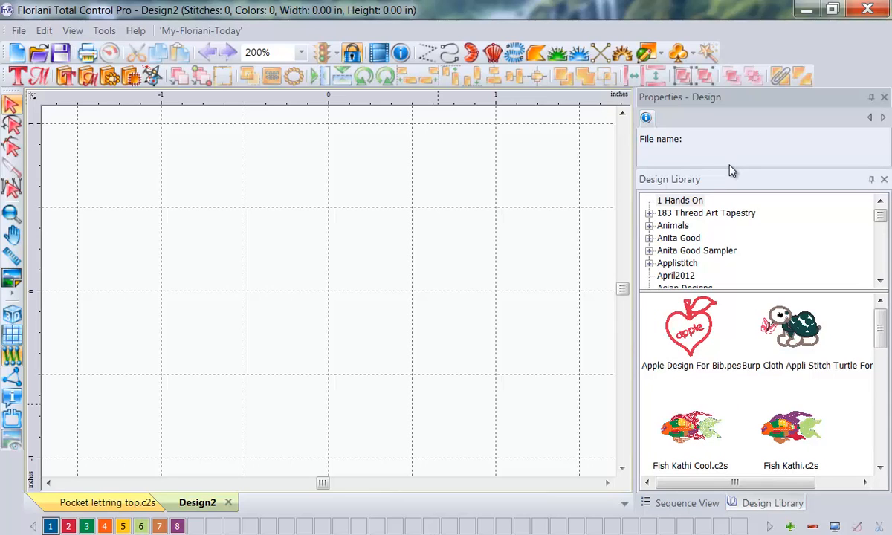
{"action": "left_click", "coordinate": [880, 281]}
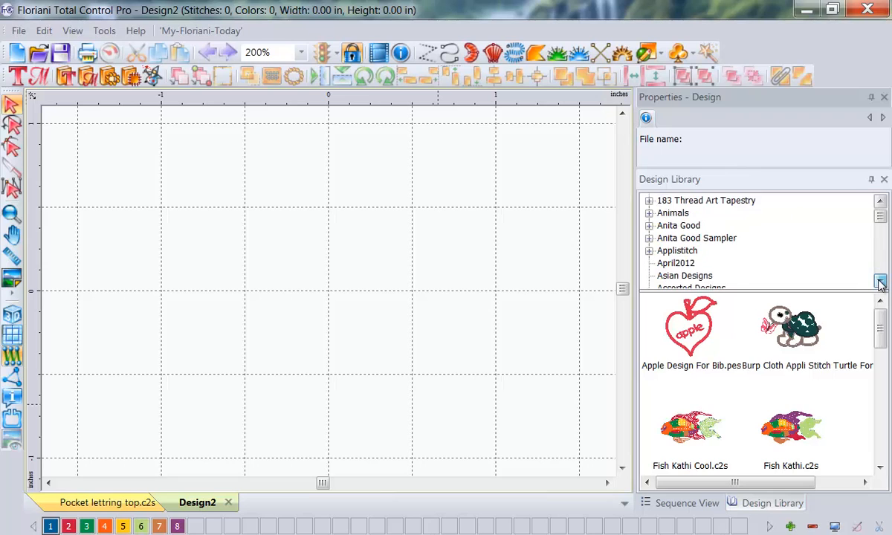
{"action": "left_click", "coordinate": [880, 281]}
{"action": "left_click", "coordinate": [880, 281]}
{"action": "left_click_drag", "start_coordinate": [880, 280], "coordinate": [880, 281]}
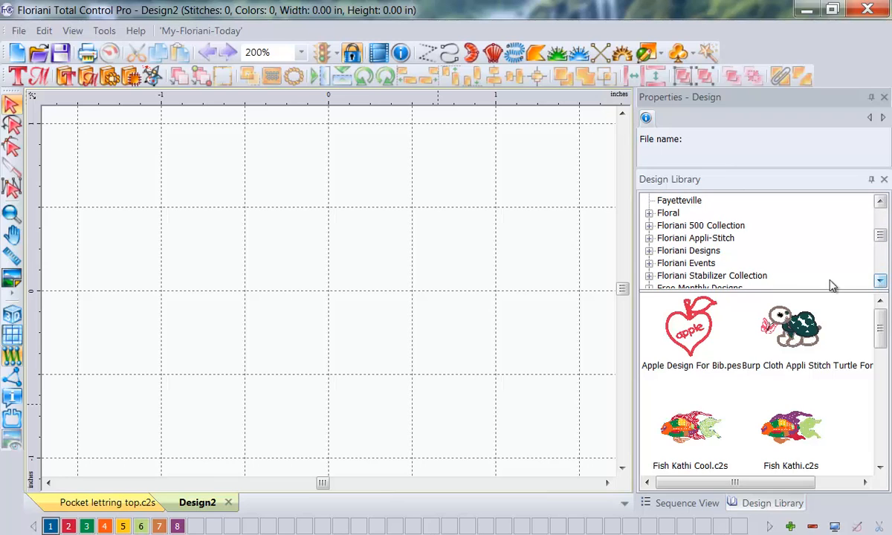
{"action": "left_click", "coordinate": [880, 282]}
{"action": "left_click", "coordinate": [880, 283]}
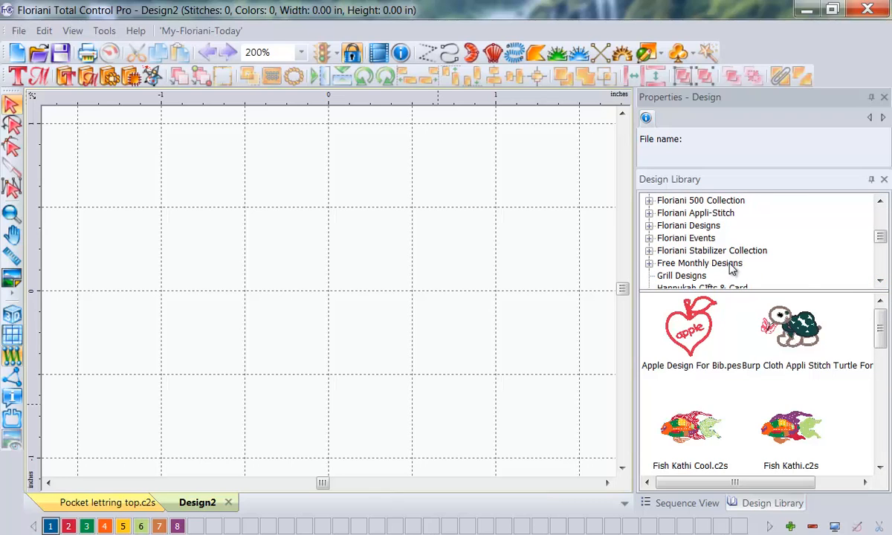
{"action": "right_click", "coordinate": [702, 271]}
{"action": "left_click", "coordinate": [649, 264]}
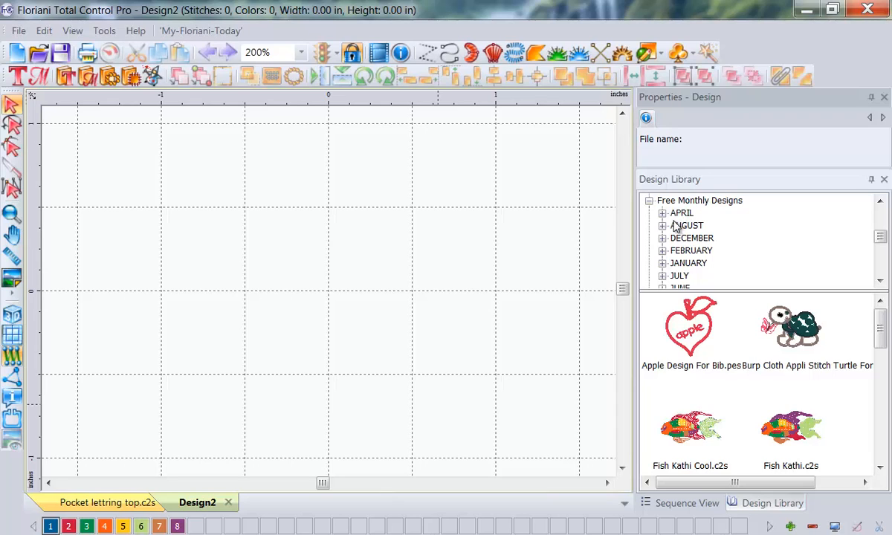
Step: Place the owl April2013-2.c2s from the April2013 folder in the blank design
{"action": "left_click", "coordinate": [662, 213]}
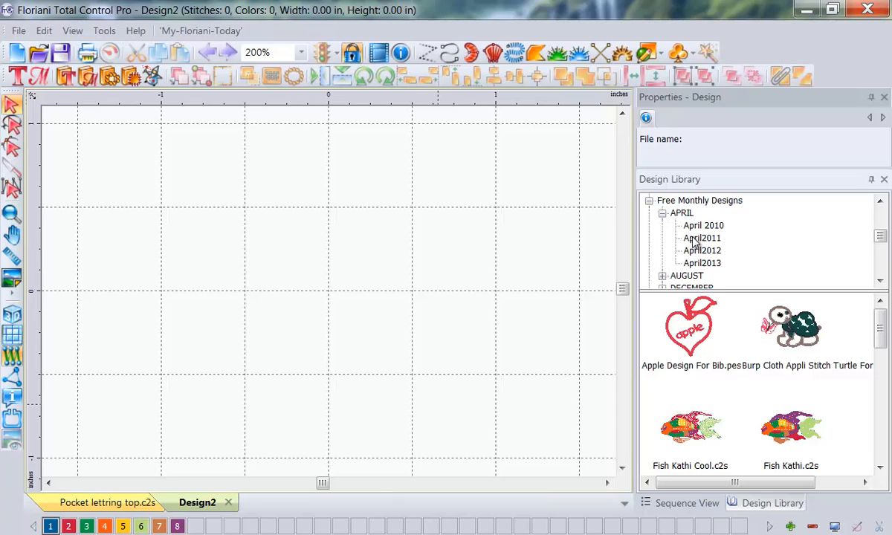
{"action": "left_click", "coordinate": [703, 265]}
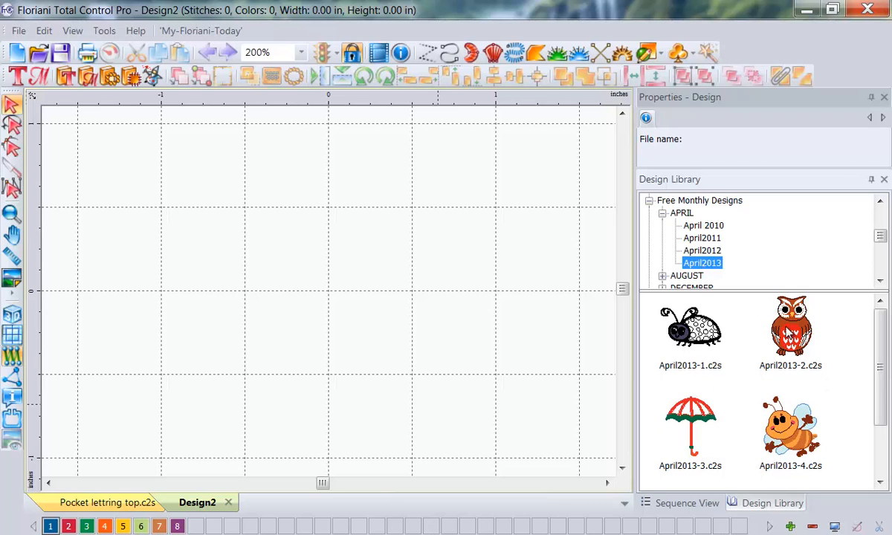
{"action": "left_click_drag", "start_coordinate": [803, 336], "coordinate": [333, 265]}
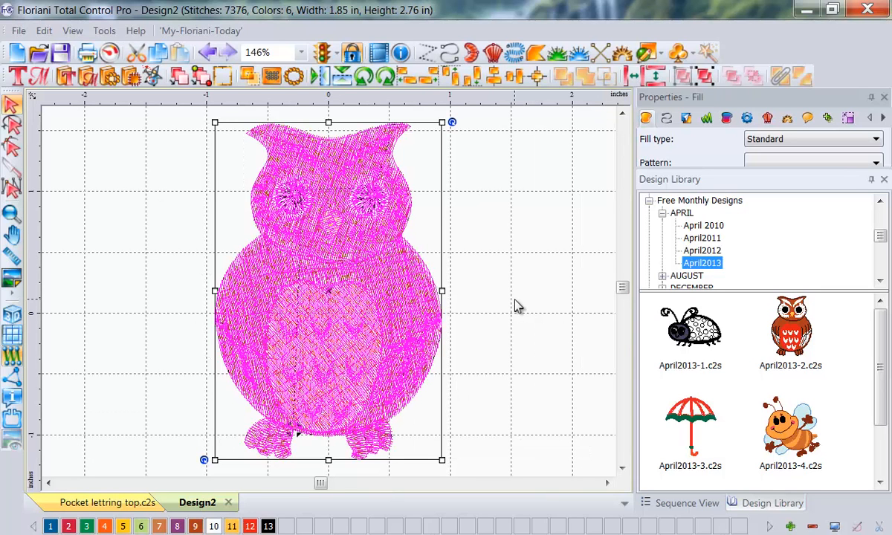
{"action": "left_click", "coordinate": [573, 301]}
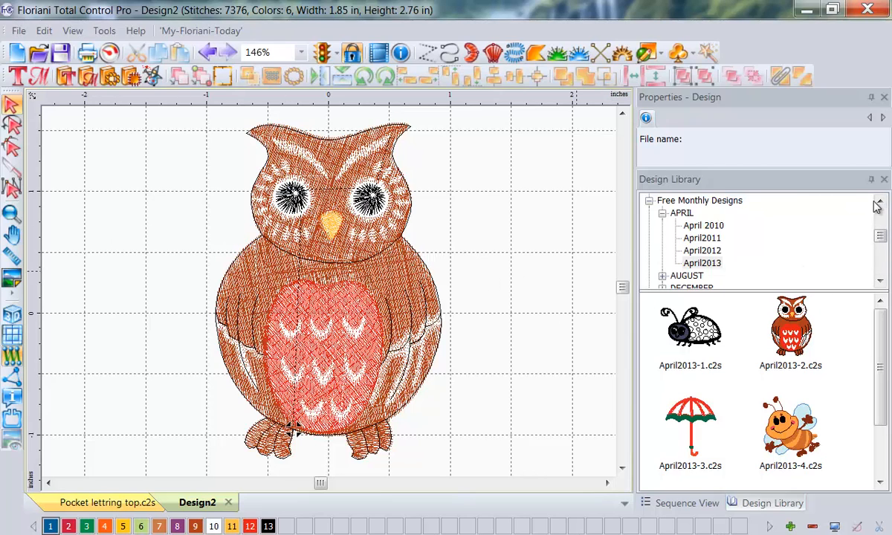
Step: Add Owl Top Pocket Lettering.c2s from the POM 32 Garden Apron folder to the design with the brown owl
{"action": "left_click", "coordinate": [880, 281]}
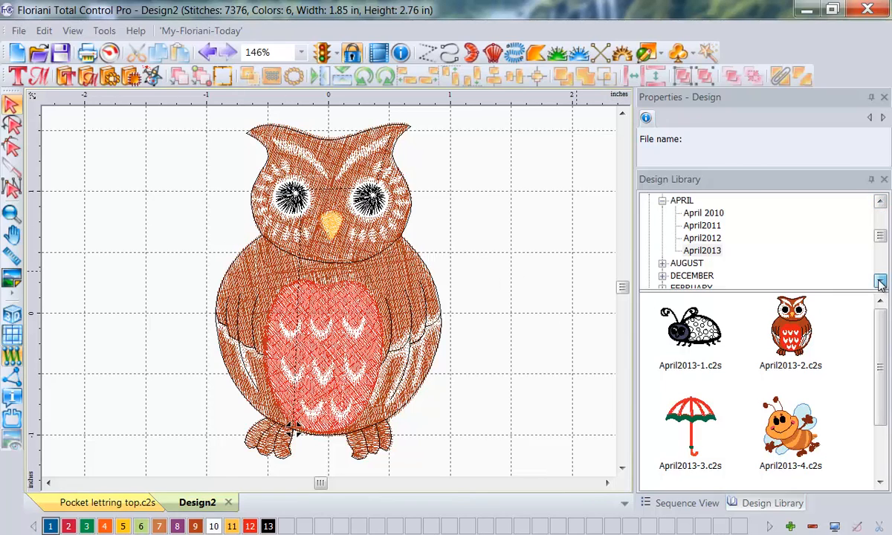
{"action": "left_click_drag", "start_coordinate": [880, 281], "coordinate": [880, 281]}
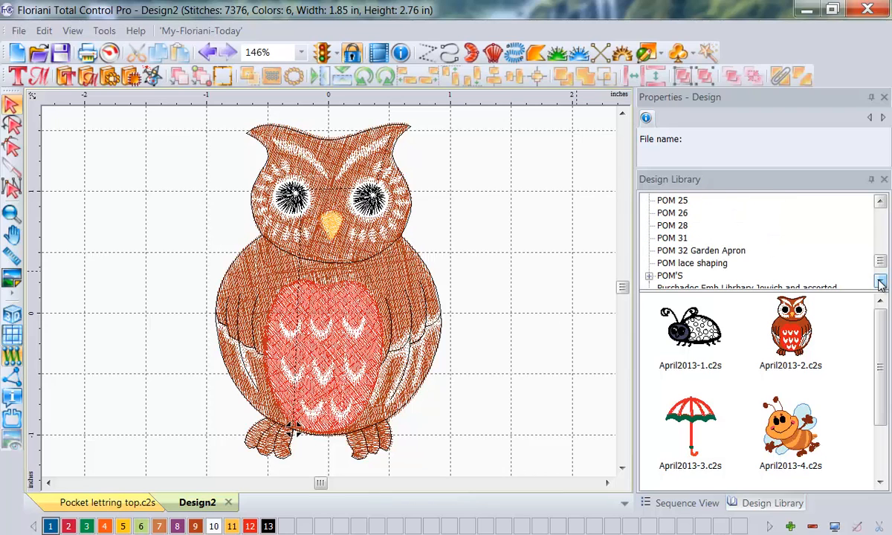
{"action": "left_click", "coordinate": [677, 252]}
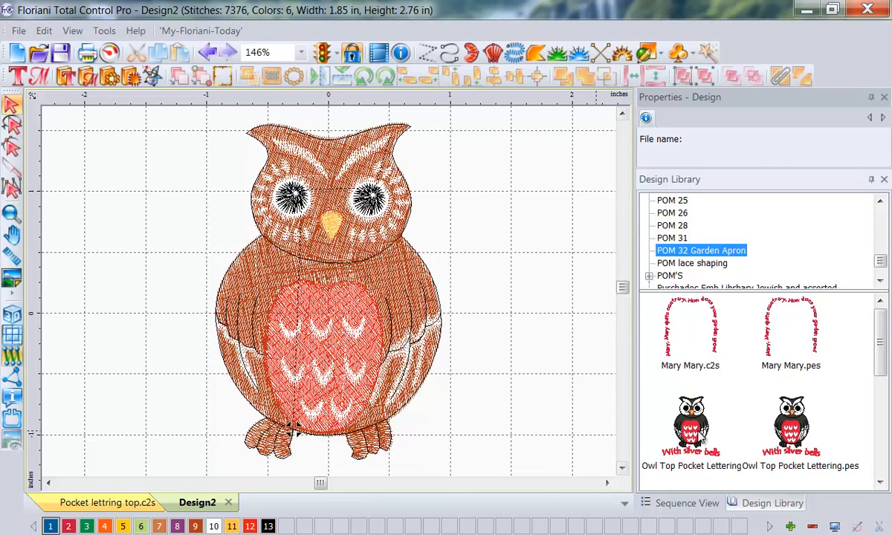
{"action": "left_click_drag", "start_coordinate": [691, 424], "coordinate": [505, 245]}
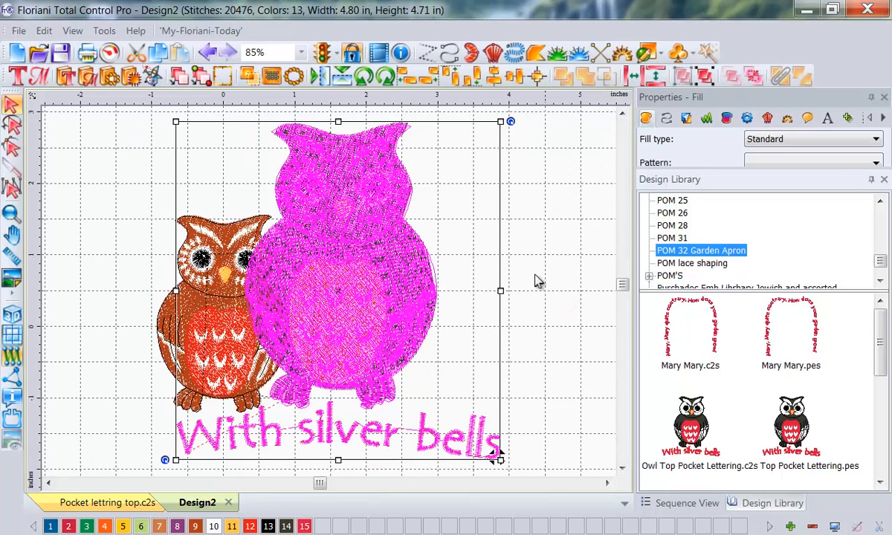
{"action": "left_click", "coordinate": [502, 260]}
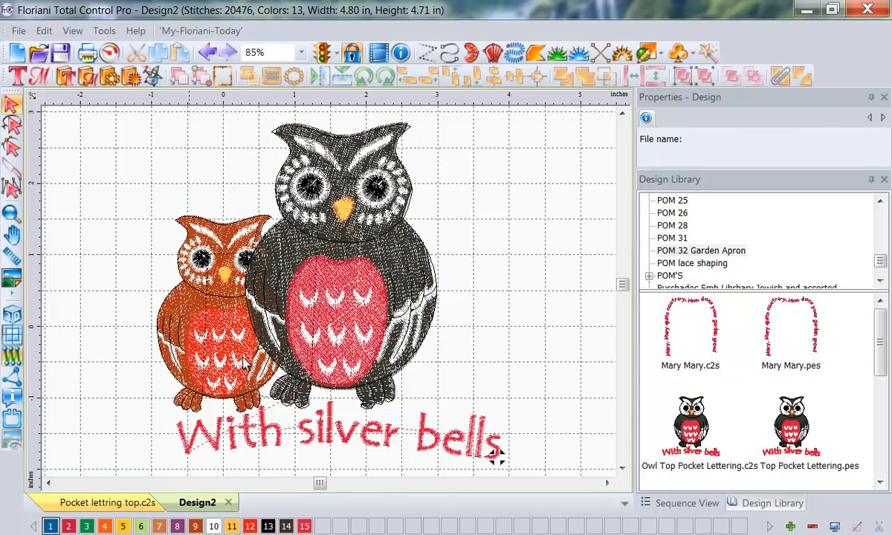
Step: Move the lettered owl clear of the small brown owl and back over it to compare their sizes
{"action": "left_click_drag", "start_coordinate": [345, 258], "coordinate": [473, 272]}
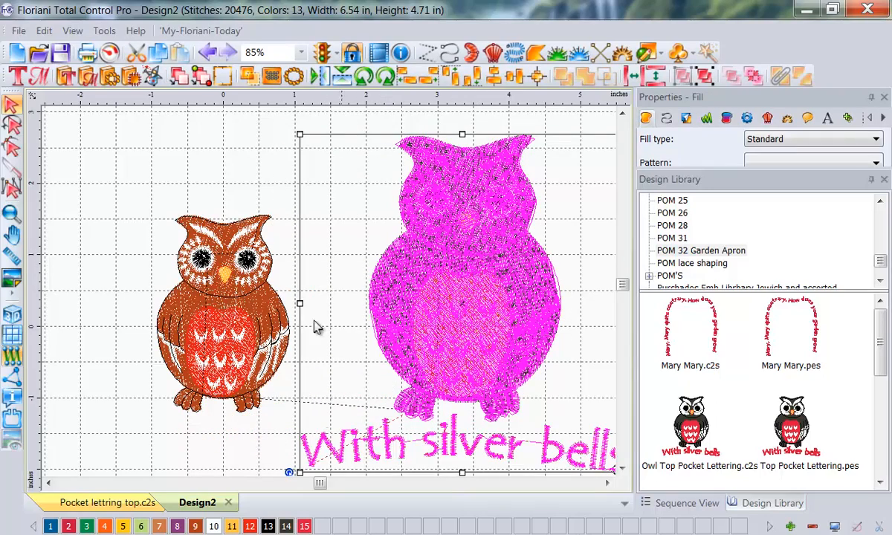
{"action": "left_click", "coordinate": [550, 228]}
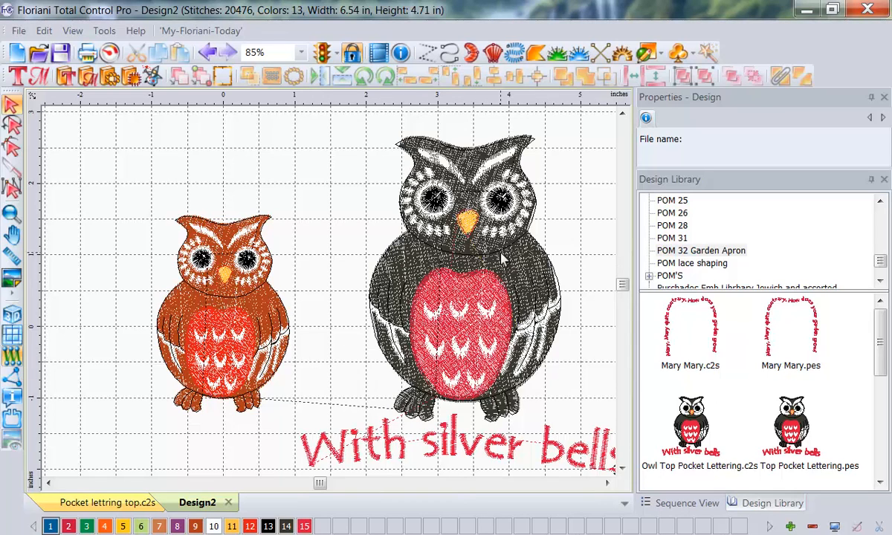
{"action": "left_click_drag", "start_coordinate": [446, 291], "coordinate": [235, 329]}
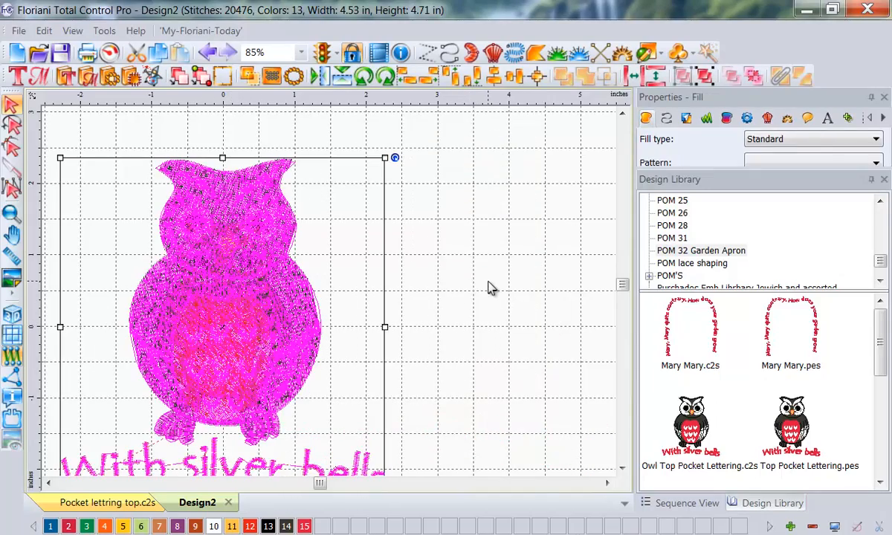
Step: Create a new blank design and place the owl April2013-2.c2s from the April2013 folder in it
{"action": "left_click", "coordinate": [16, 53]}
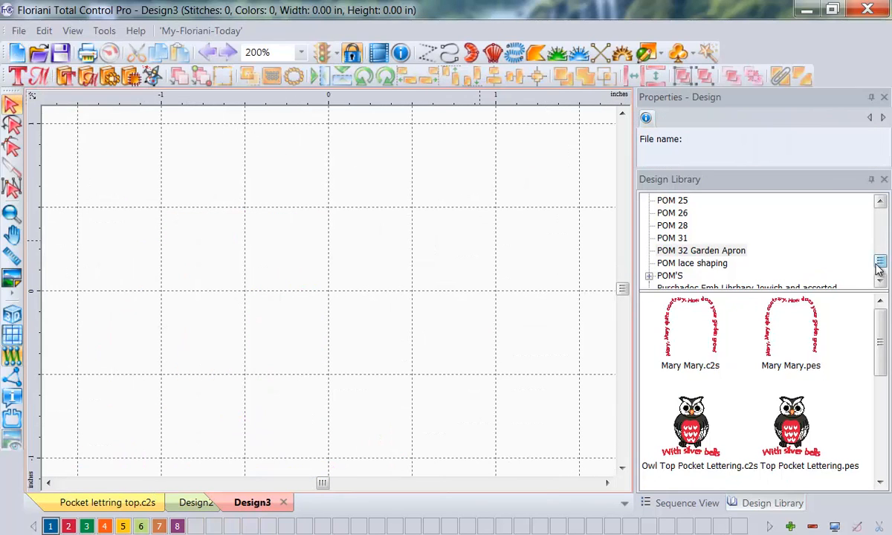
{"action": "left_click_drag", "start_coordinate": [879, 261], "coordinate": [878, 239]}
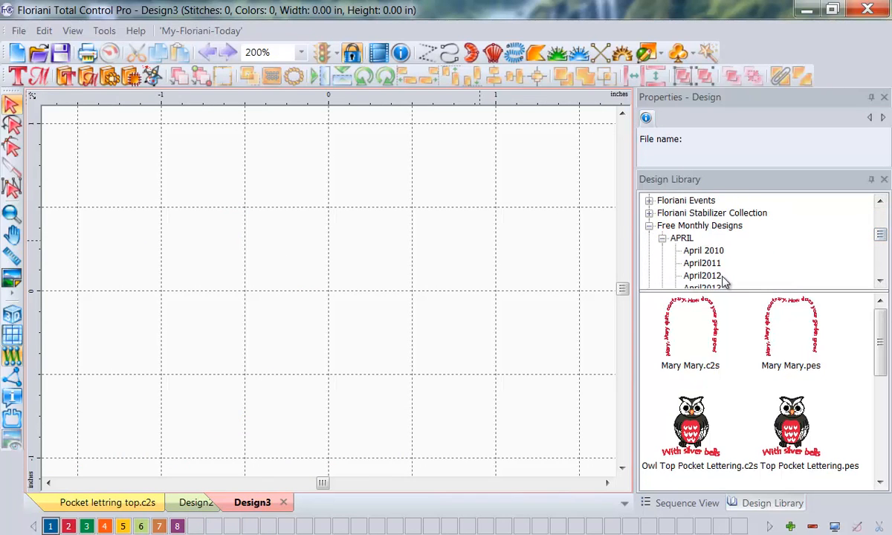
{"action": "left_click", "coordinate": [879, 281]}
{"action": "left_click", "coordinate": [699, 279]}
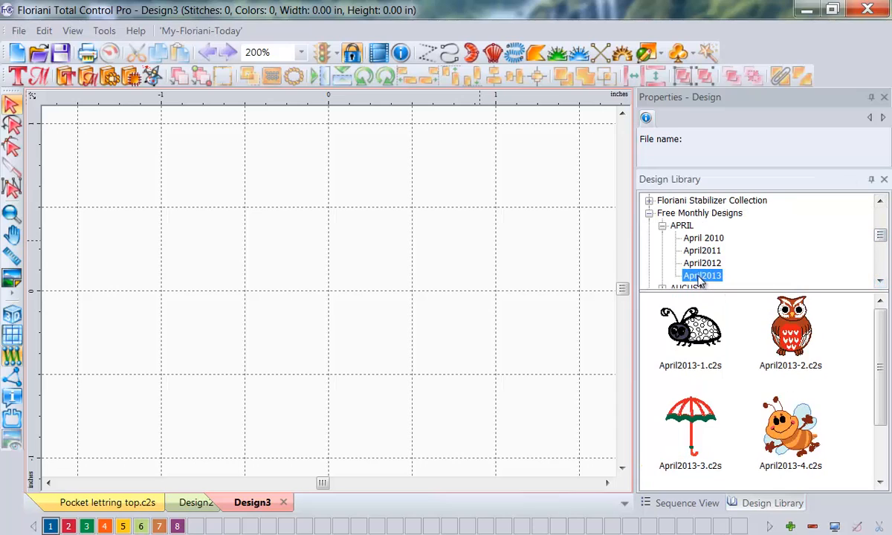
{"action": "left_click", "coordinate": [788, 327]}
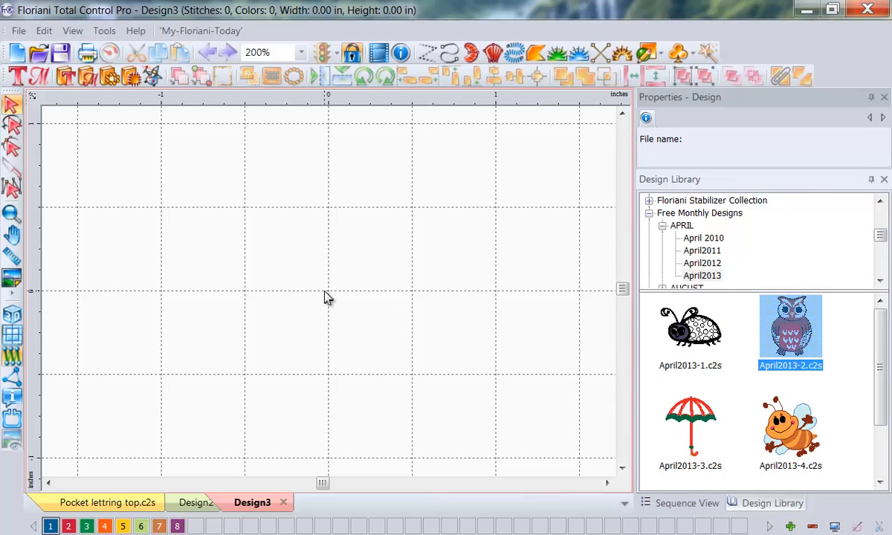
{"action": "left_click_drag", "start_coordinate": [777, 312], "coordinate": [312, 294]}
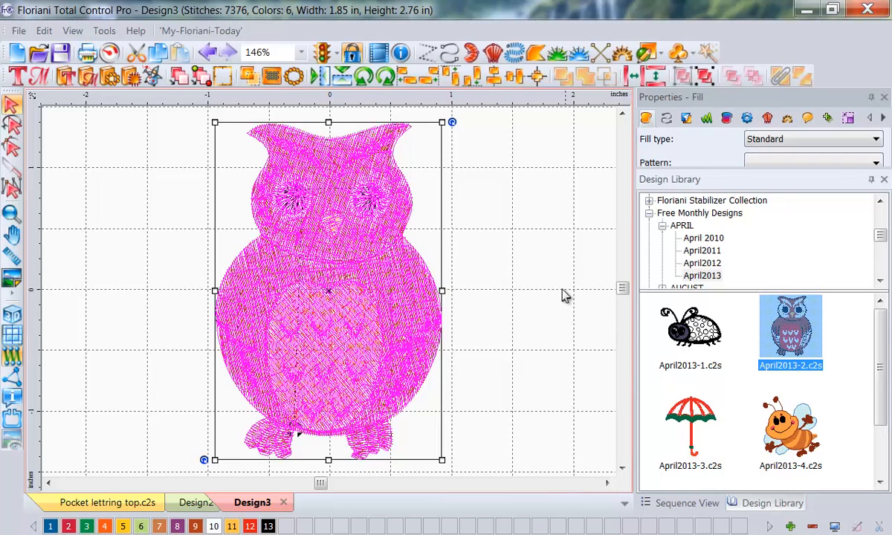
{"action": "left_click", "coordinate": [556, 291]}
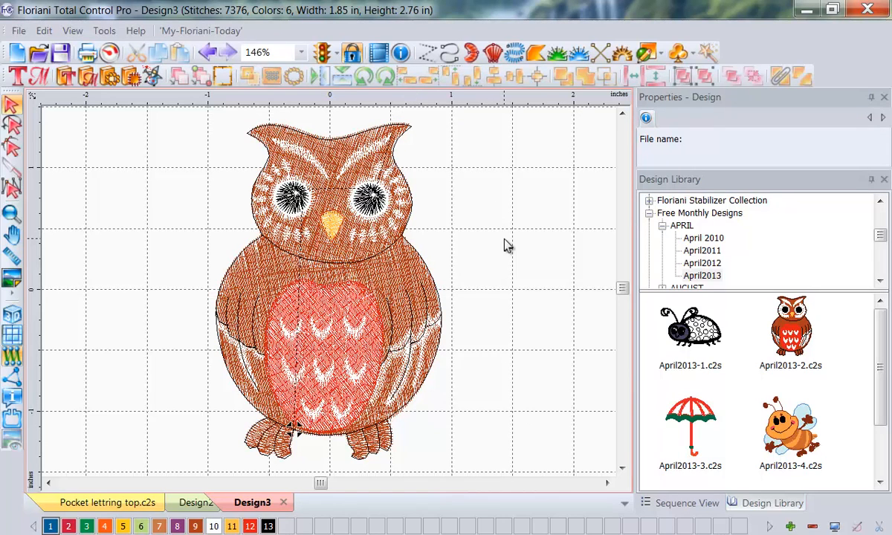
Step: Select the owl in the new design and show its Transform properties in an enlarged Properties area
{"action": "left_click", "coordinate": [295, 228]}
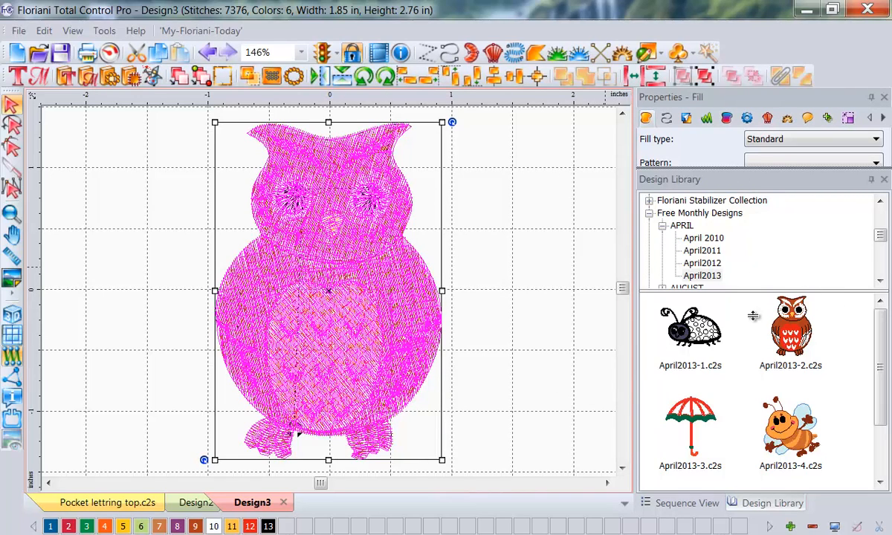
{"action": "left_click_drag", "start_coordinate": [706, 174], "coordinate": [725, 339]}
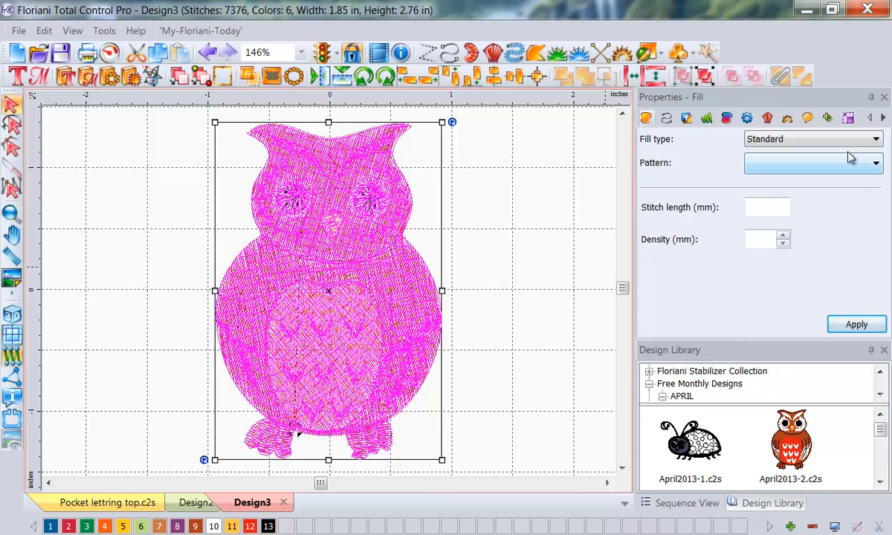
{"action": "scroll", "coordinate": [849, 124], "scroll_direction": "up", "scroll_amount": 1}
{"action": "left_click", "coordinate": [848, 119]}
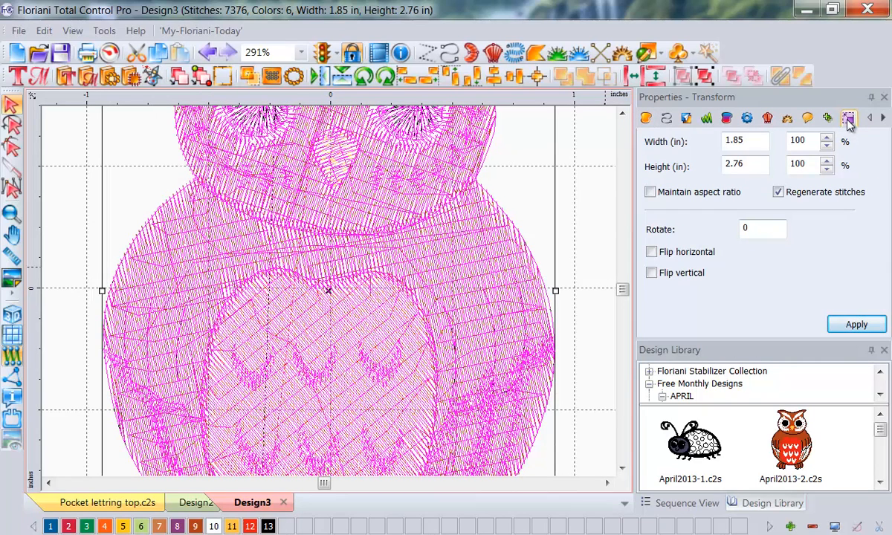
{"action": "left_click", "coordinate": [301, 52]}
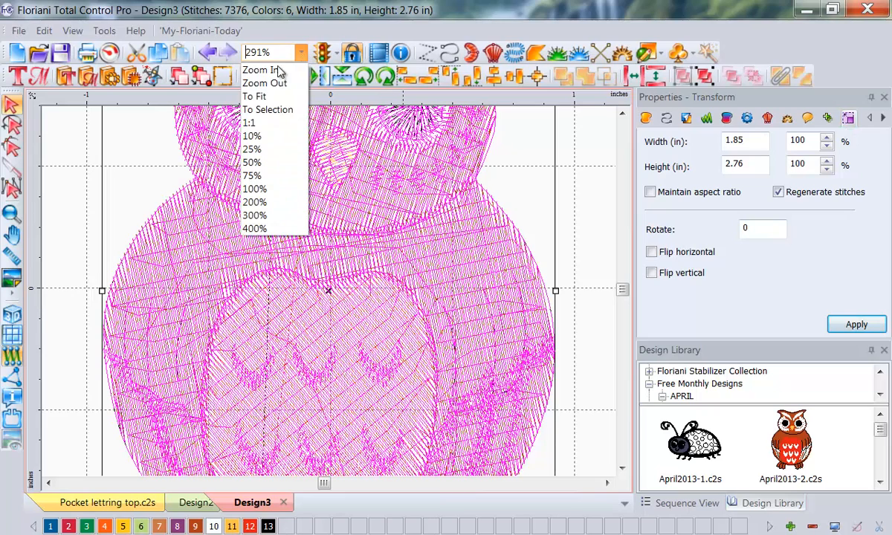
{"action": "left_click", "coordinate": [253, 93]}
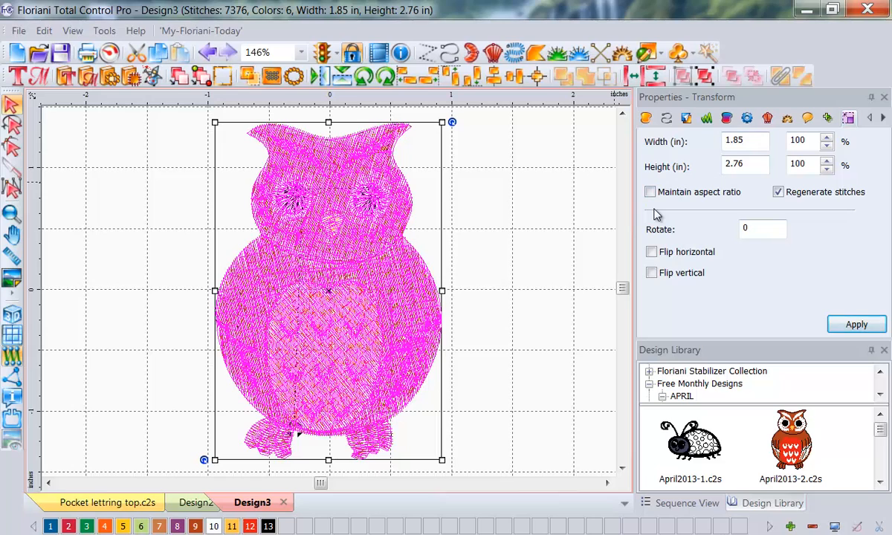
Step: Resize the owl to a height of 4 inches with its aspect ratio maintained
{"action": "left_click_drag", "start_coordinate": [638, 210], "coordinate": [761, 211]}
{"action": "key", "text": "Escape"}
{"action": "left_click", "coordinate": [649, 192]}
{"action": "double_click", "coordinate": [749, 163]}
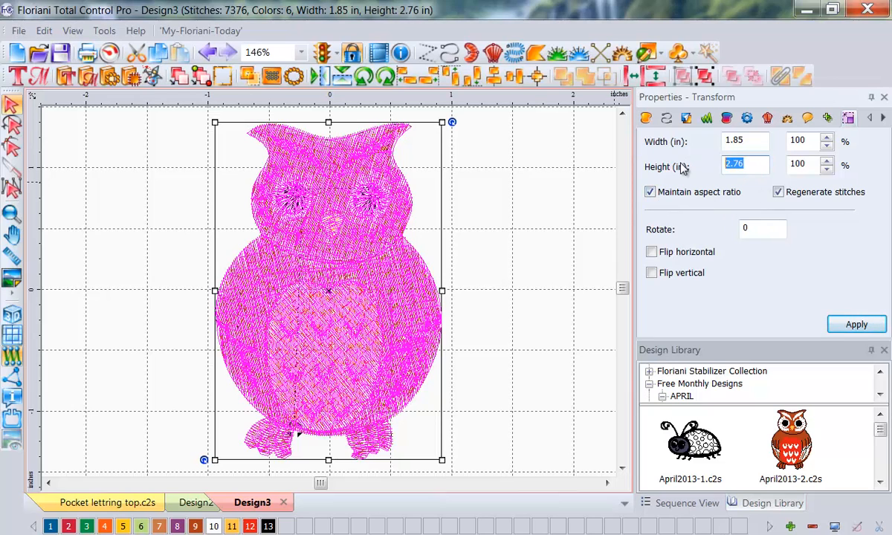
{"action": "type", "text": "4"}
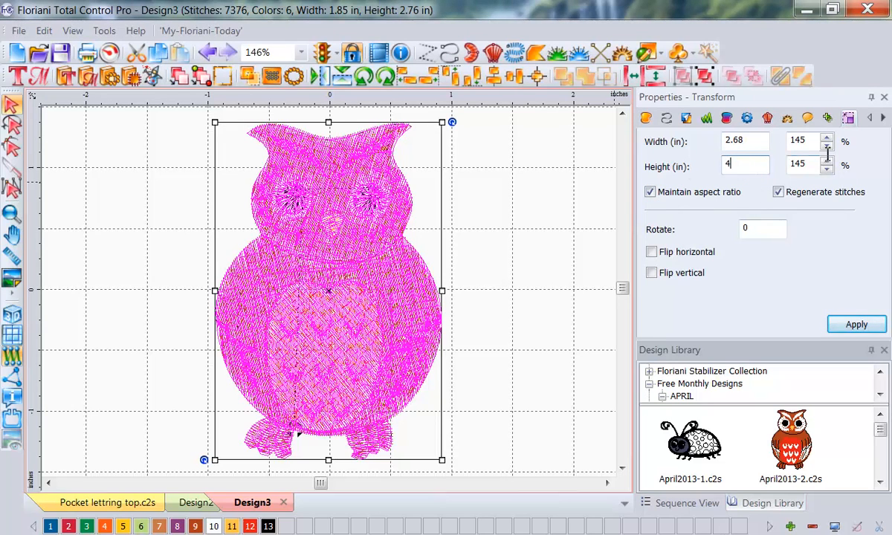
{"action": "left_click", "coordinate": [859, 327]}
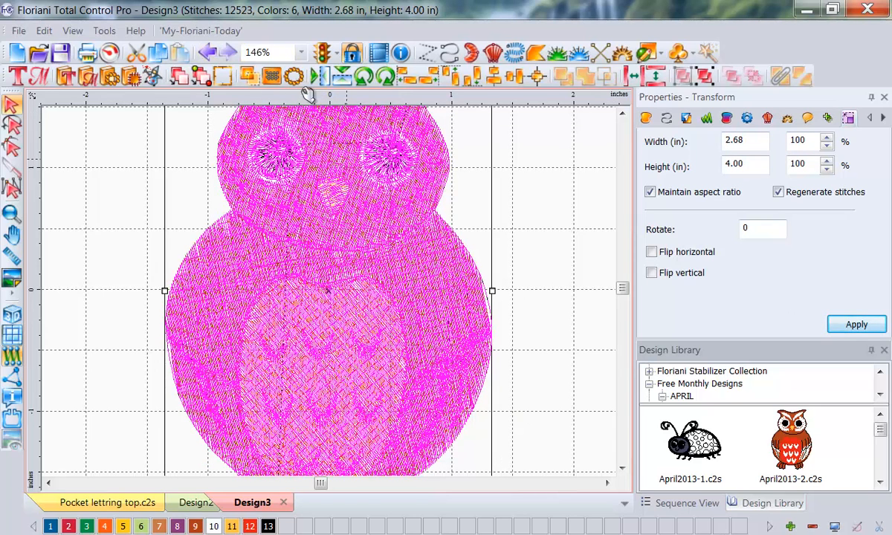
{"action": "left_click", "coordinate": [287, 57]}
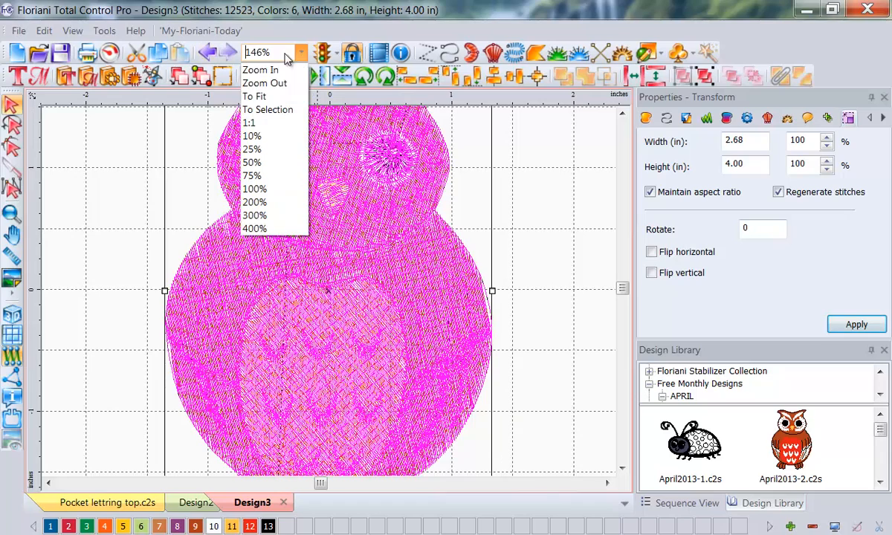
{"action": "left_click", "coordinate": [254, 96]}
{"action": "left_click", "coordinate": [487, 265]}
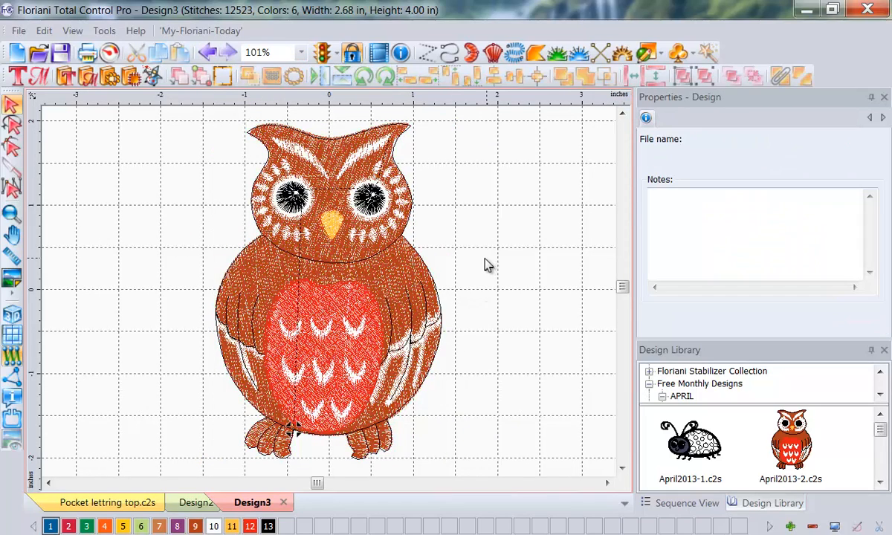
Step: Ungroup the enlarged owl into its separate parts and clear the selection
{"action": "left_click", "coordinate": [369, 290]}
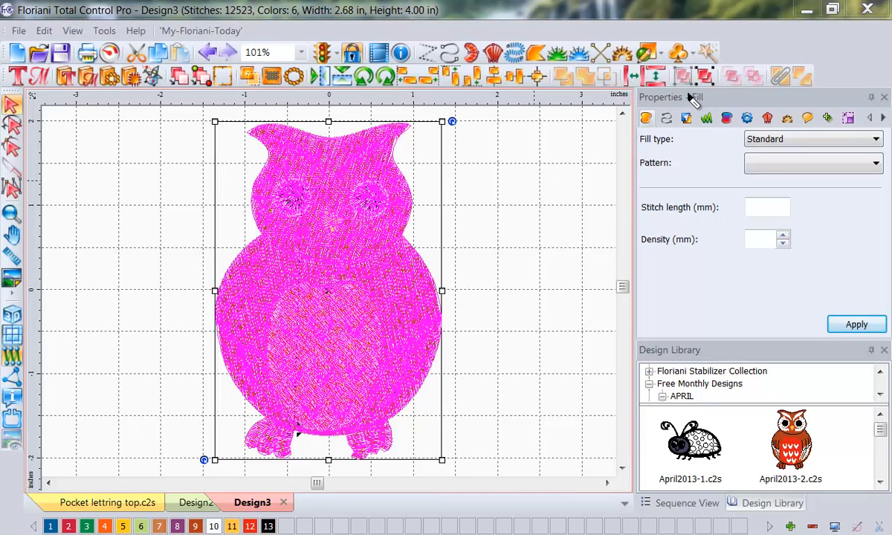
{"action": "mouse_move", "coordinate": [692, 91]}
{"action": "left_mouse_down"}
{"action": "mouse_move", "coordinate": [727, 92]}
{"action": "mouse_move", "coordinate": [722, 59]}
{"action": "mouse_move", "coordinate": [686, 65]}
{"action": "mouse_move", "coordinate": [693, 103]}
{"action": "left_mouse_up"}
{"action": "key", "text": "Escape"}
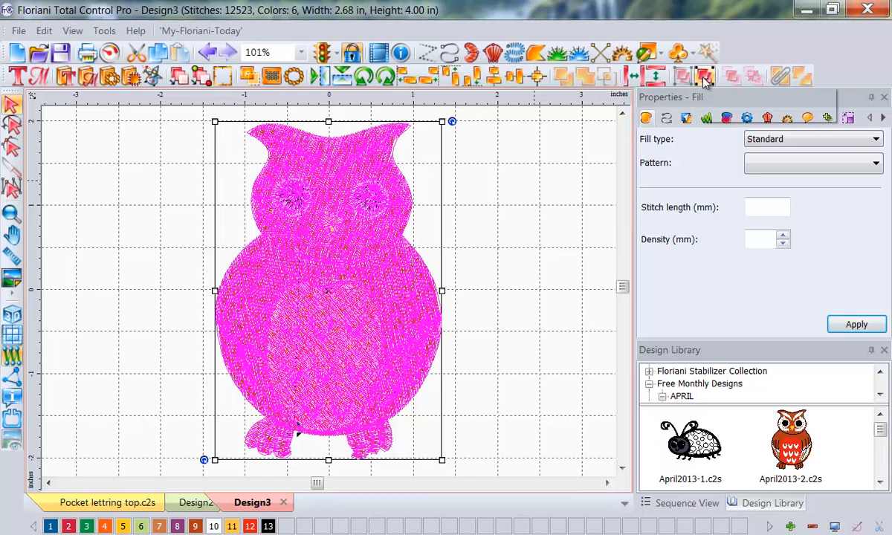
{"action": "left_click", "coordinate": [704, 77]}
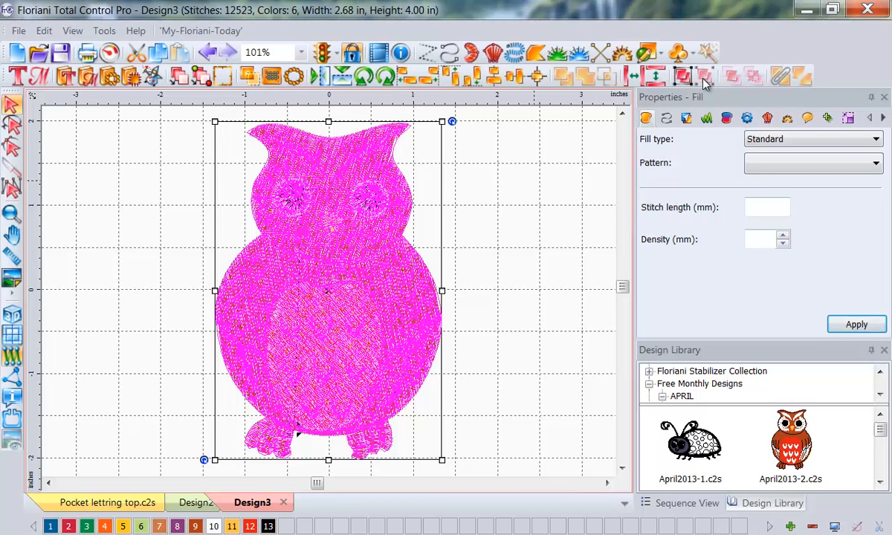
{"action": "left_click", "coordinate": [537, 201]}
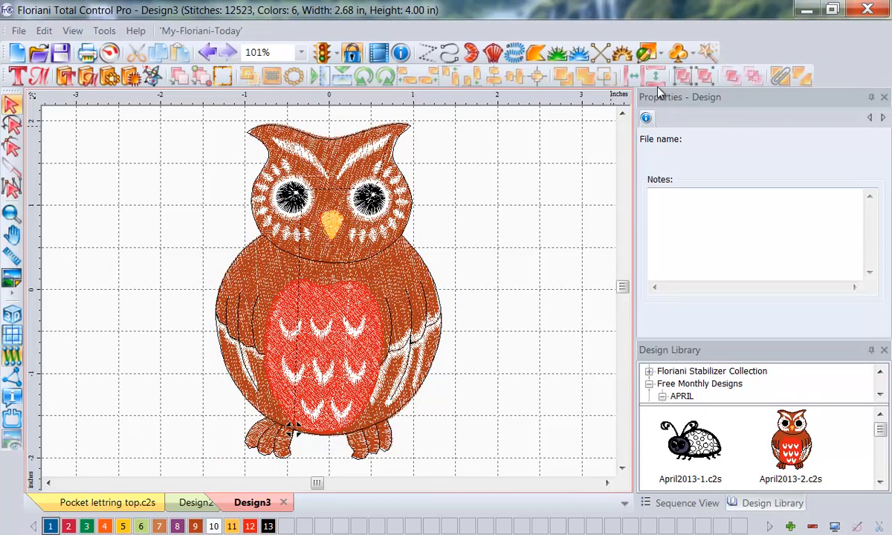
Step: Inspect the commands available for the owl's body fill alone and deselect it
{"action": "left_click", "coordinate": [408, 291]}
{"action": "right_click", "coordinate": [408, 291]}
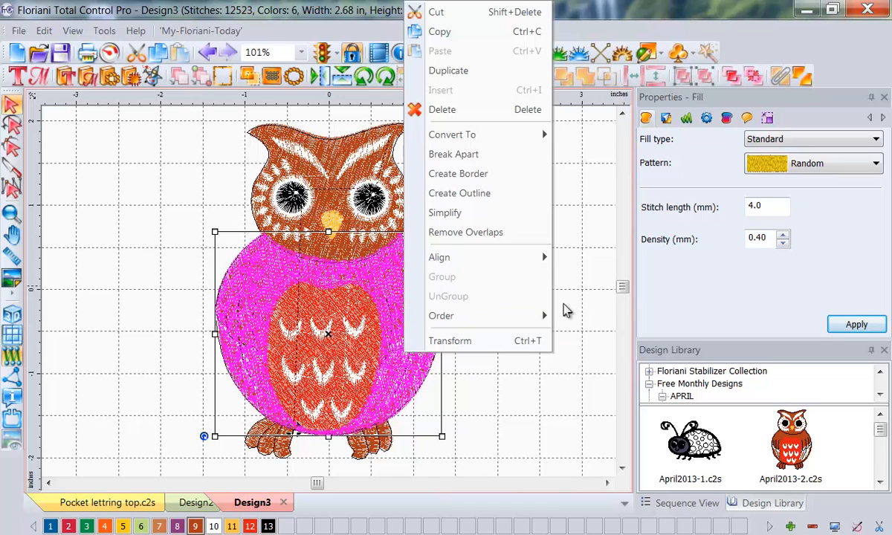
{"action": "left_click", "coordinate": [589, 411]}
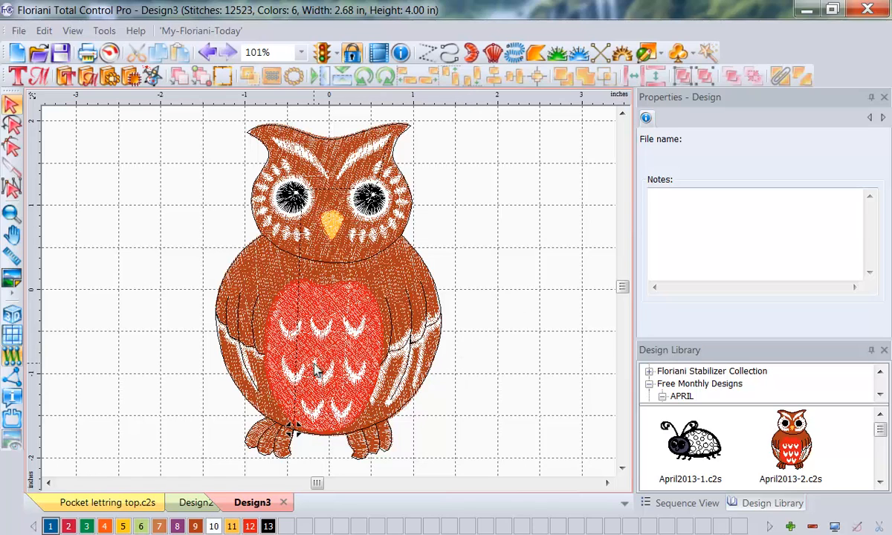
Step: Show the Sequence View and collapse all of its items into color groups
{"action": "left_click", "coordinate": [665, 503]}
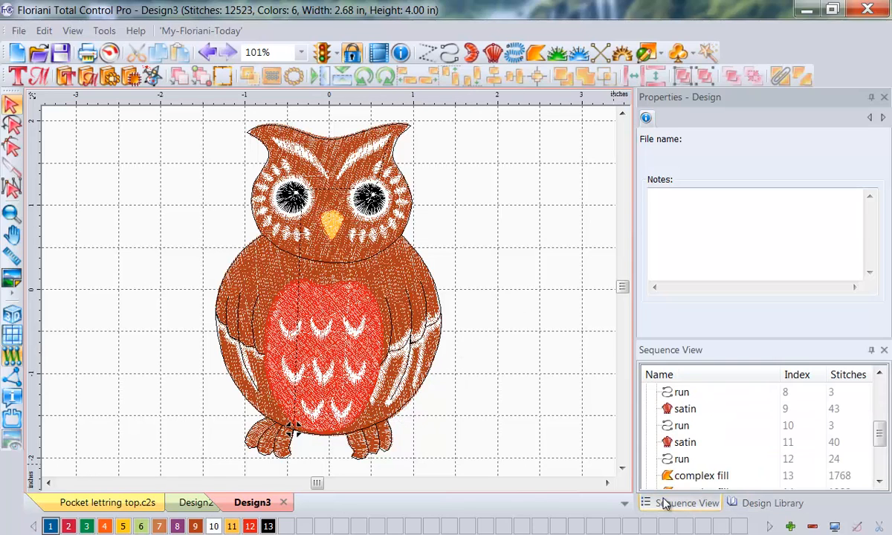
{"action": "left_click_drag", "start_coordinate": [665, 504], "coordinate": [732, 423]}
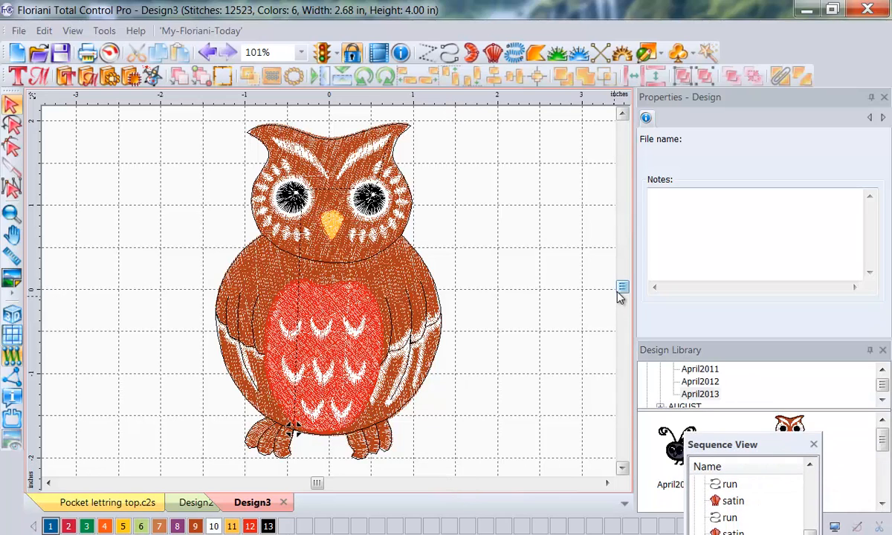
{"action": "double_click", "coordinate": [776, 445]}
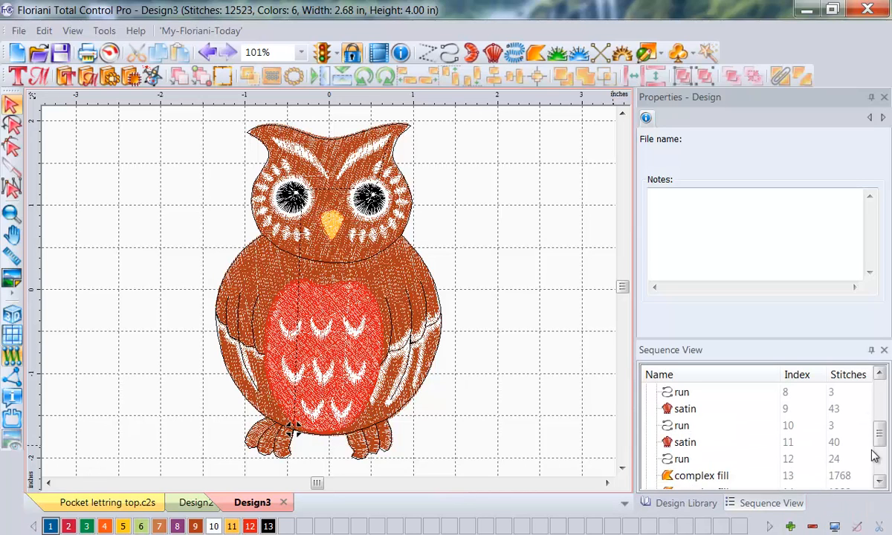
{"action": "scroll", "coordinate": [876, 383], "scroll_direction": "up", "scroll_amount": 3}
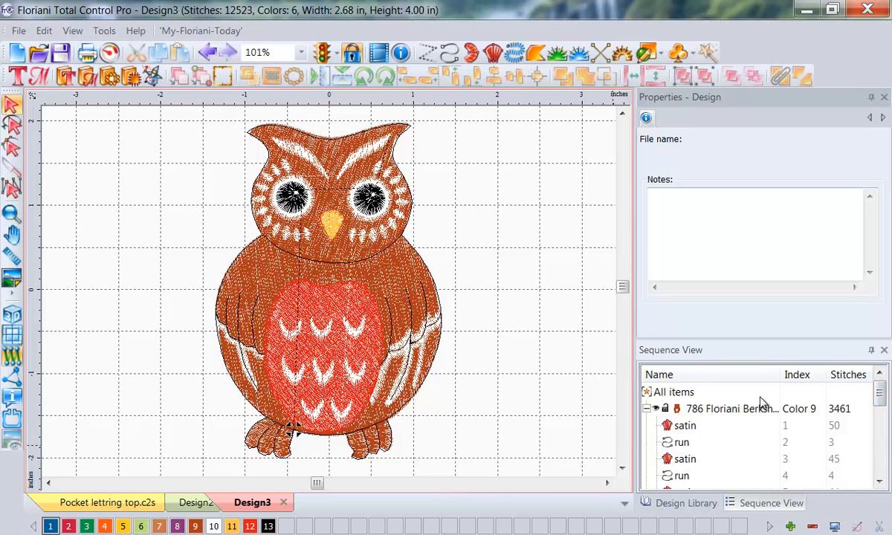
{"action": "right_click", "coordinate": [661, 391]}
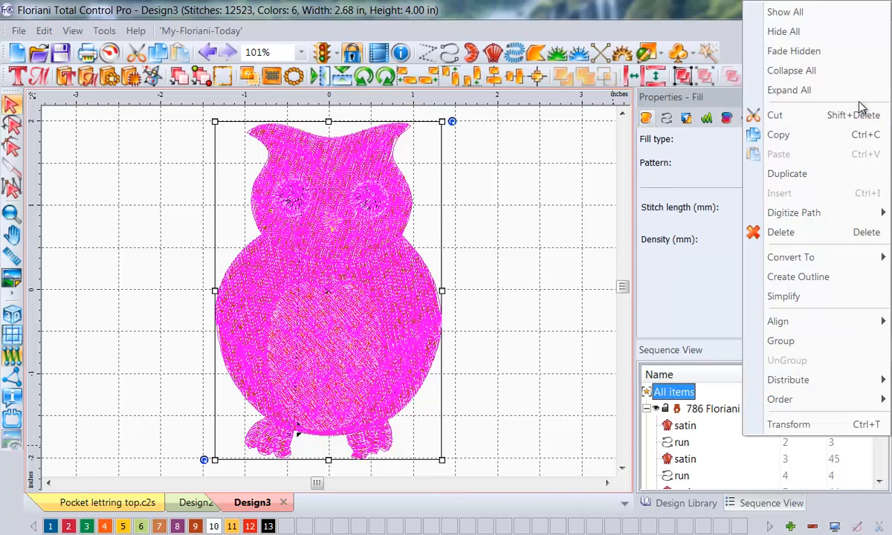
{"action": "left_click", "coordinate": [816, 77]}
{"action": "left_click", "coordinate": [518, 363]}
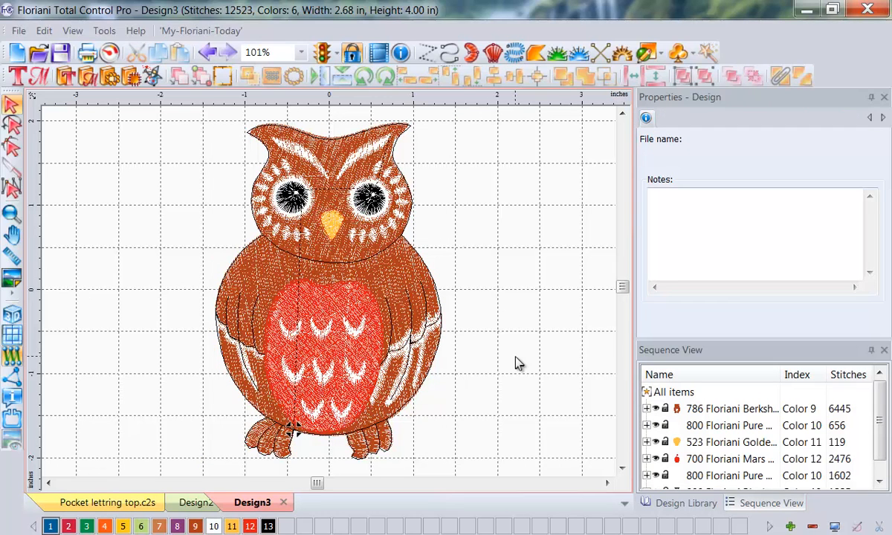
Step: Recolor the owl's brown body, color 9, with Floriani thread 416 Penguin
{"action": "left_click", "coordinate": [719, 409]}
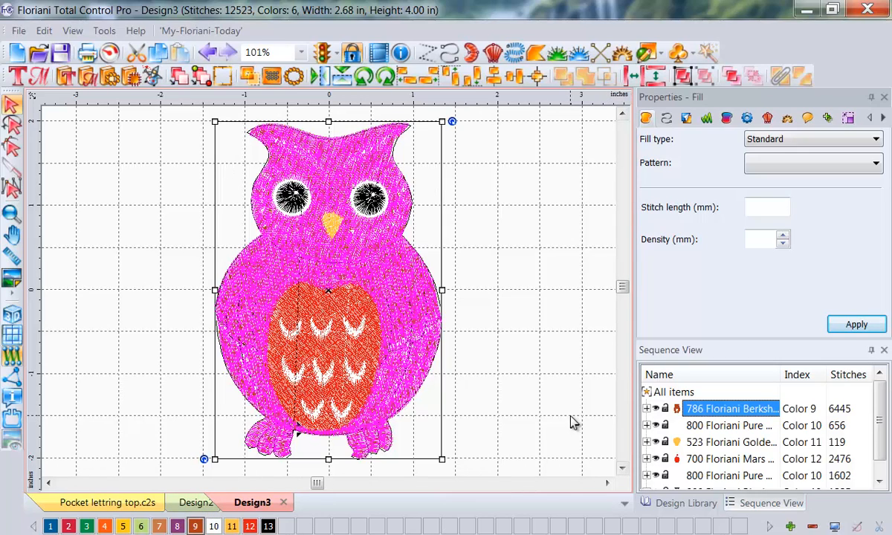
{"action": "key", "text": "ctrl+shift+d"}
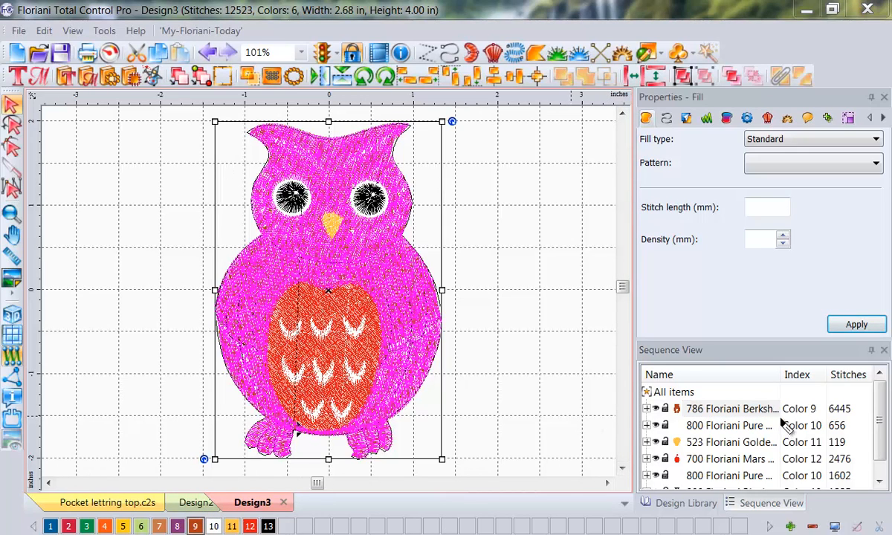
{"action": "left_click_drag", "start_coordinate": [779, 419], "coordinate": [827, 420]}
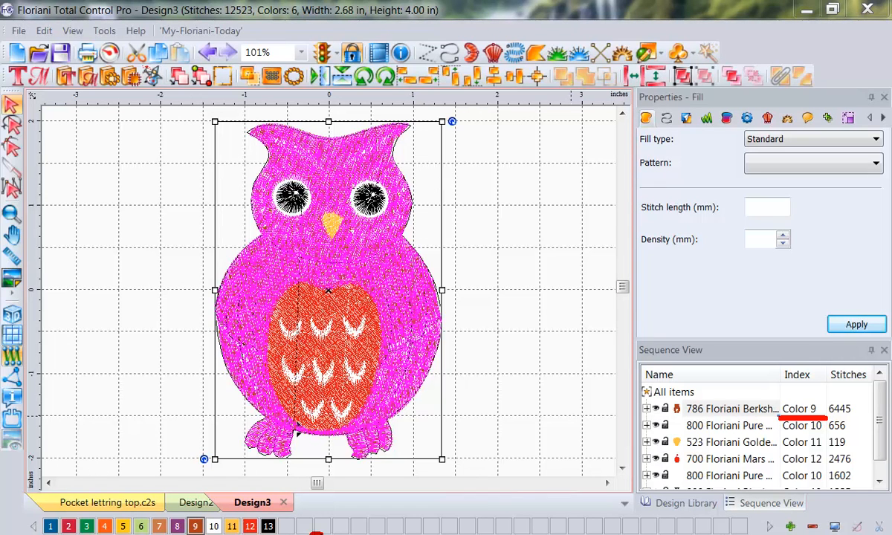
{"action": "key", "text": "Escape"}
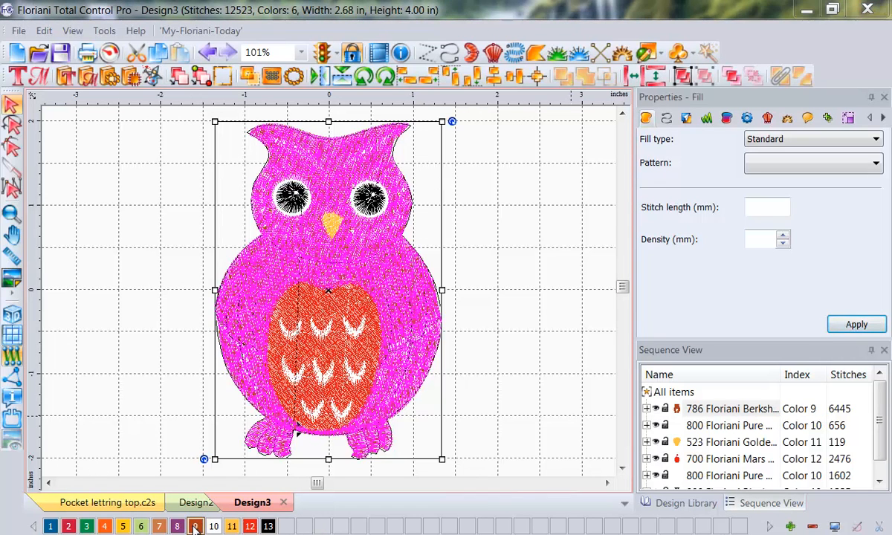
{"action": "double_click", "coordinate": [195, 526]}
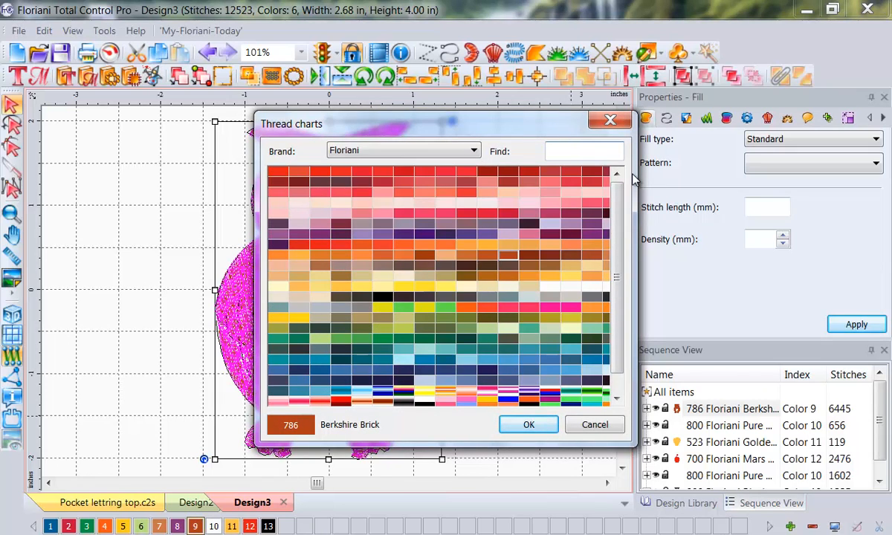
{"action": "type", "text": "416"}
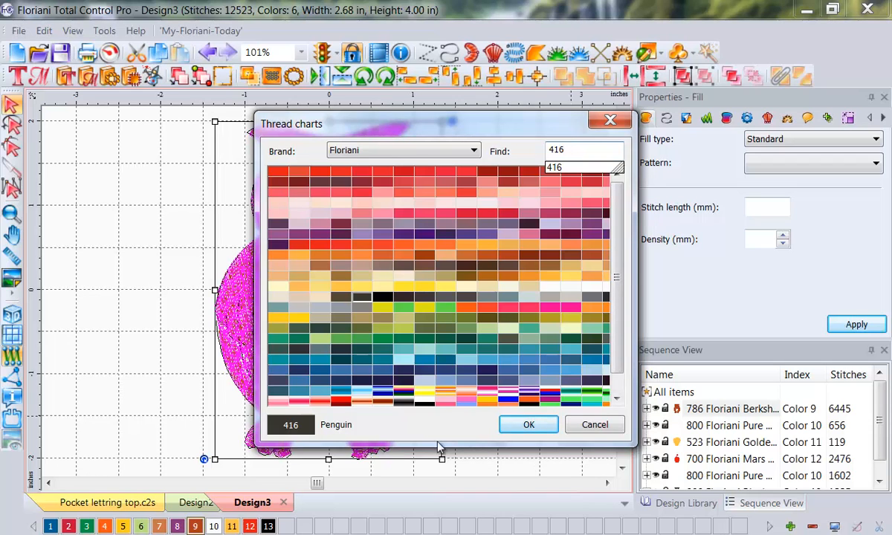
{"action": "left_click", "coordinate": [539, 427]}
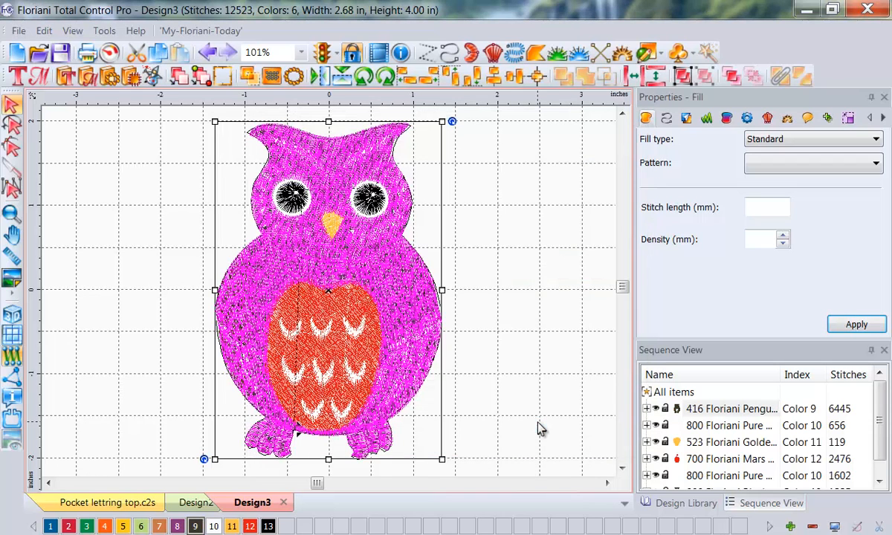
{"action": "left_click", "coordinate": [549, 336]}
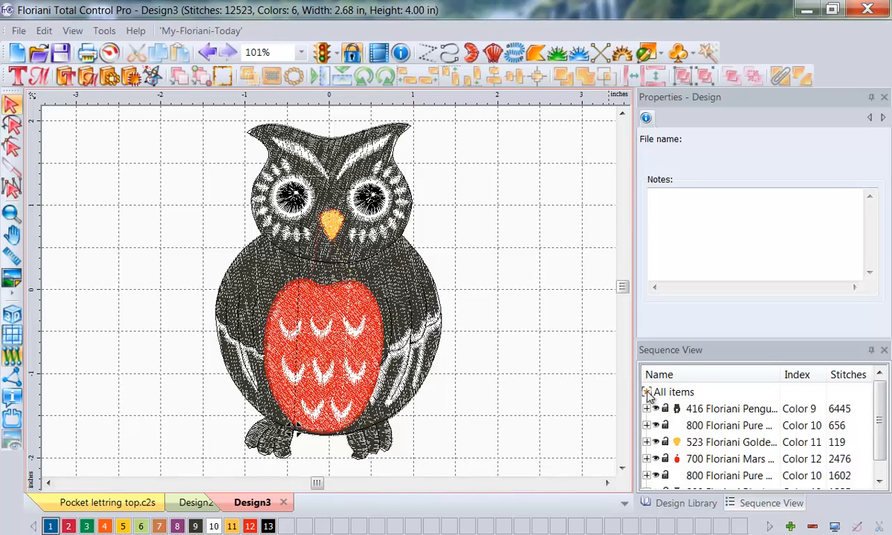
Step: Recolor the owl's red belly, color 12, with Floriani thread 129 Deep Pink
{"action": "left_click", "coordinate": [691, 459]}
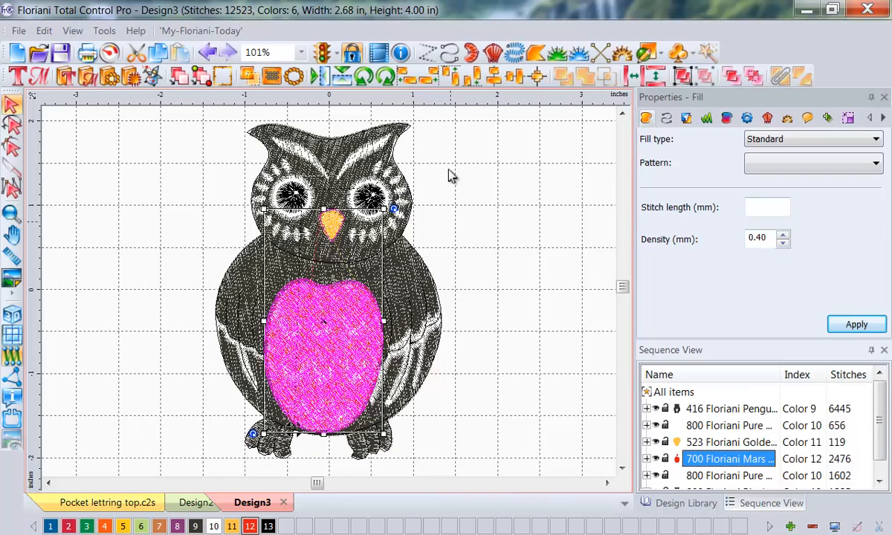
{"action": "double_click", "coordinate": [250, 526]}
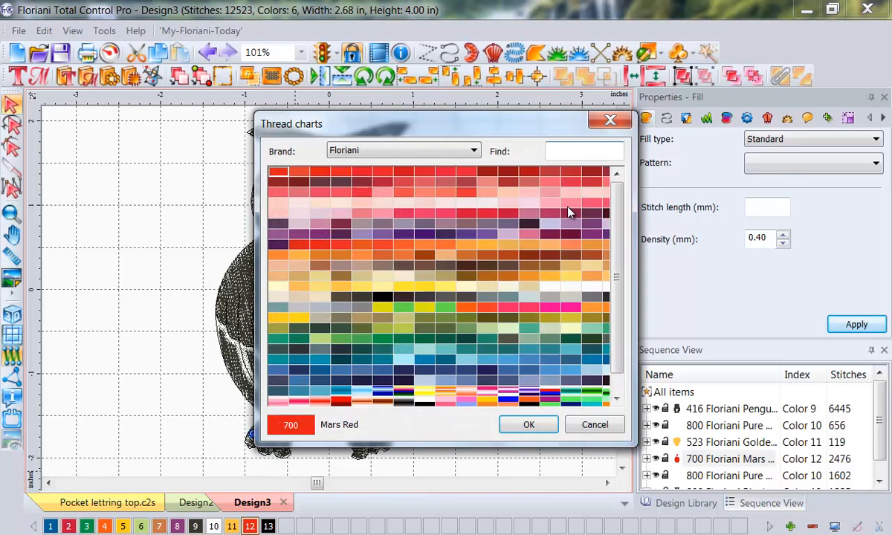
{"action": "type", "text": "129"}
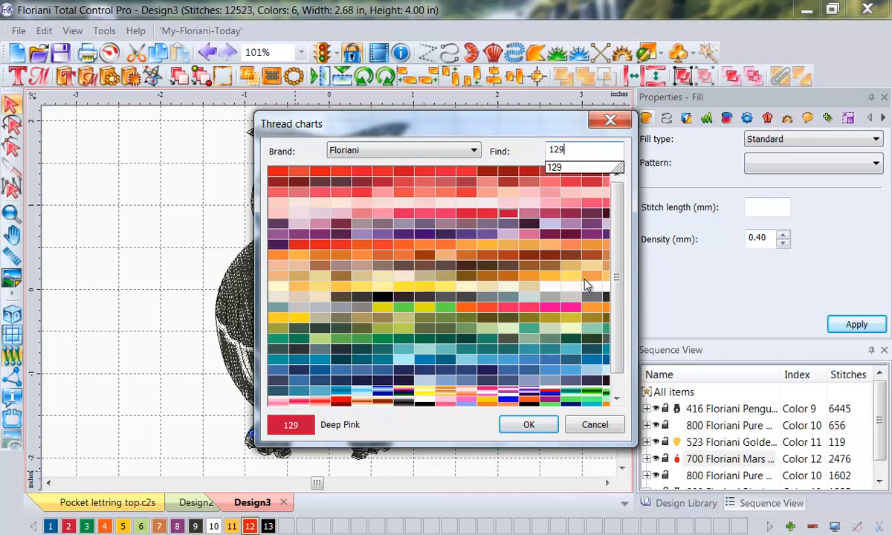
{"action": "left_click", "coordinate": [529, 424]}
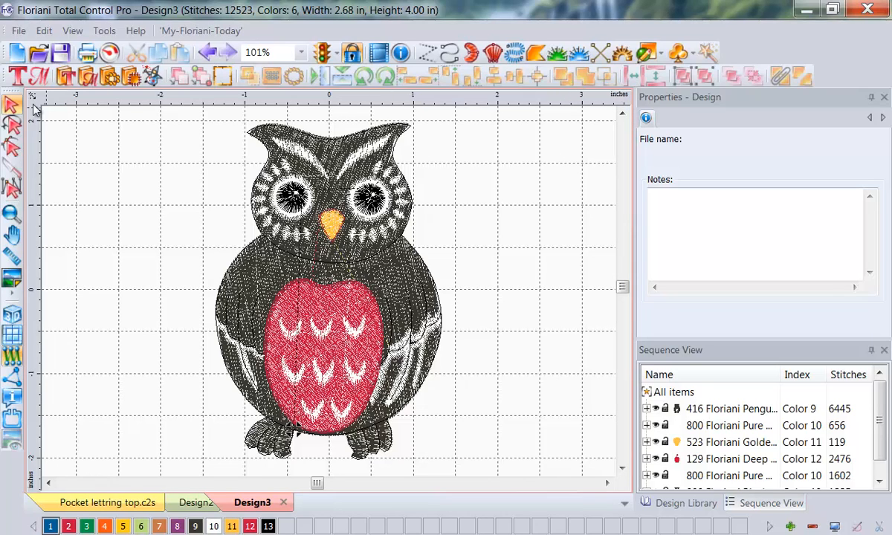
Step: Add a text object beside the owl reading "With Silver Bells" with a height of .5 inches
{"action": "left_click", "coordinate": [16, 76]}
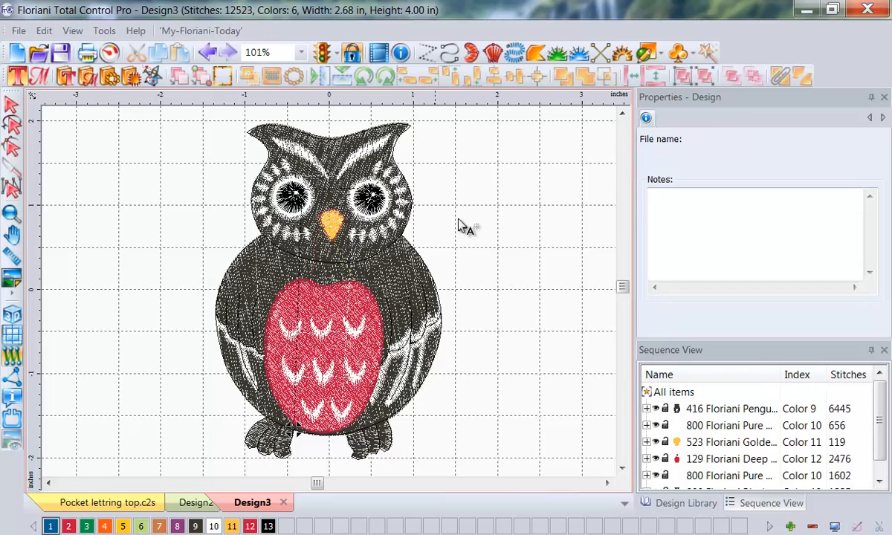
{"action": "left_click", "coordinate": [512, 239]}
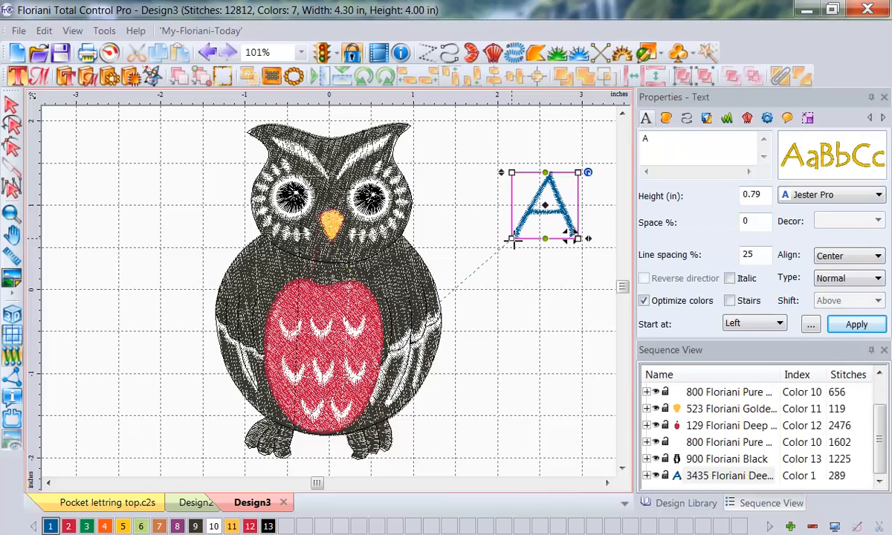
{"action": "left_click_drag", "start_coordinate": [663, 145], "coordinate": [600, 153]}
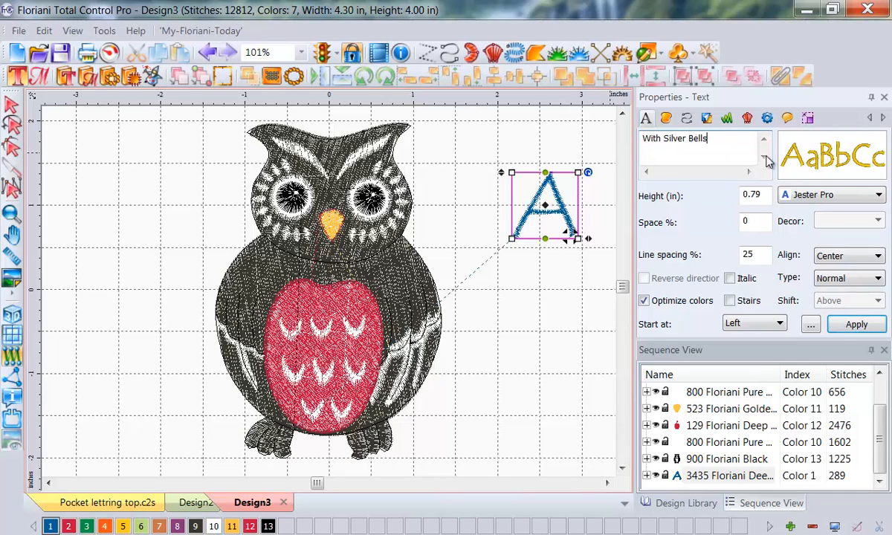
{"action": "left_click_drag", "start_coordinate": [762, 194], "coordinate": [627, 195]}
{"action": "type", "text": ".5"}
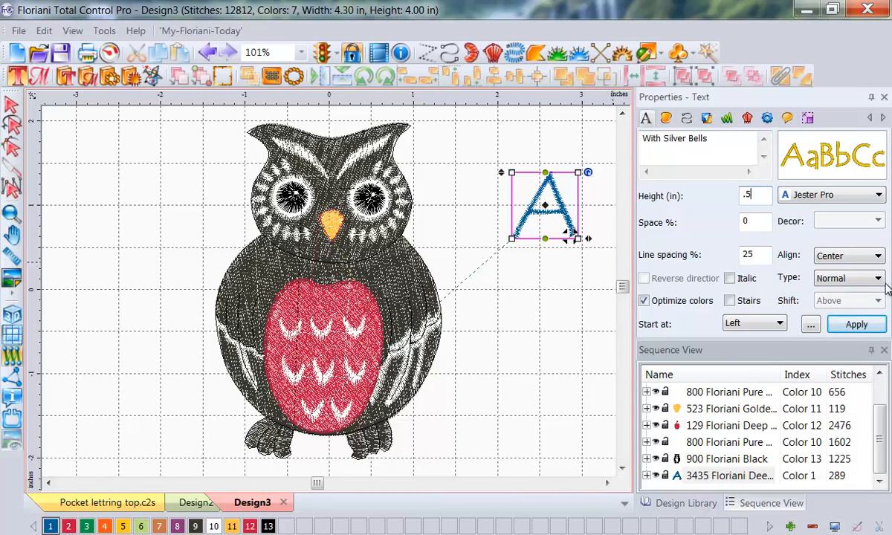
Step: Make the lettering Path type with its shift set to Below and apply the text settings
{"action": "left_click", "coordinate": [829, 277]}
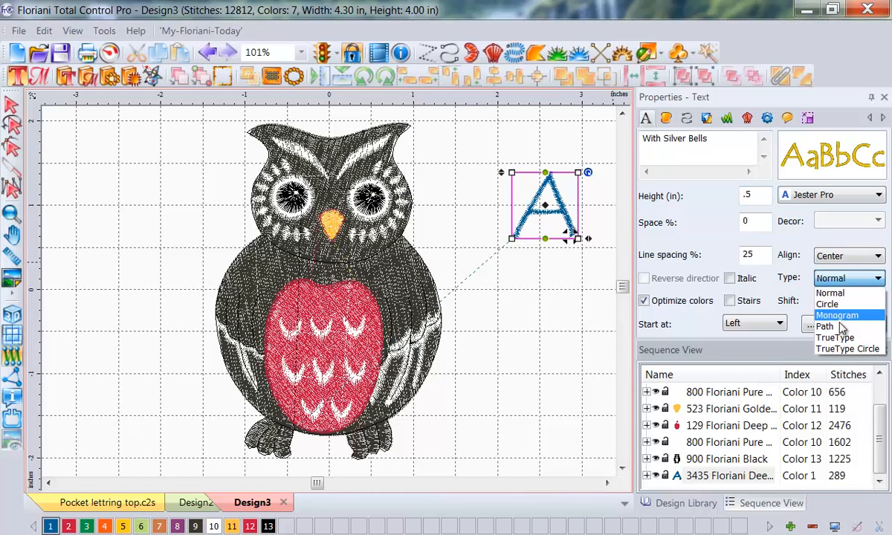
{"action": "left_click", "coordinate": [825, 326]}
{"action": "left_click", "coordinate": [878, 301]}
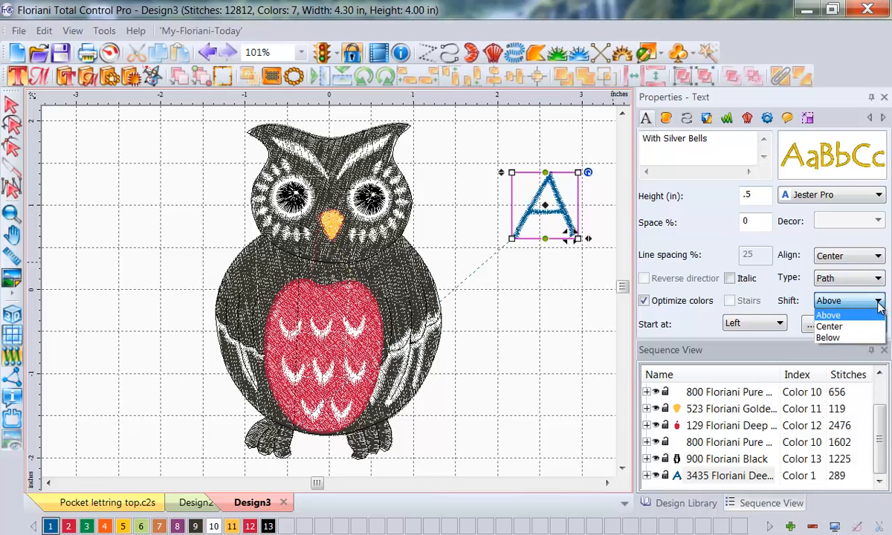
{"action": "left_click", "coordinate": [843, 338]}
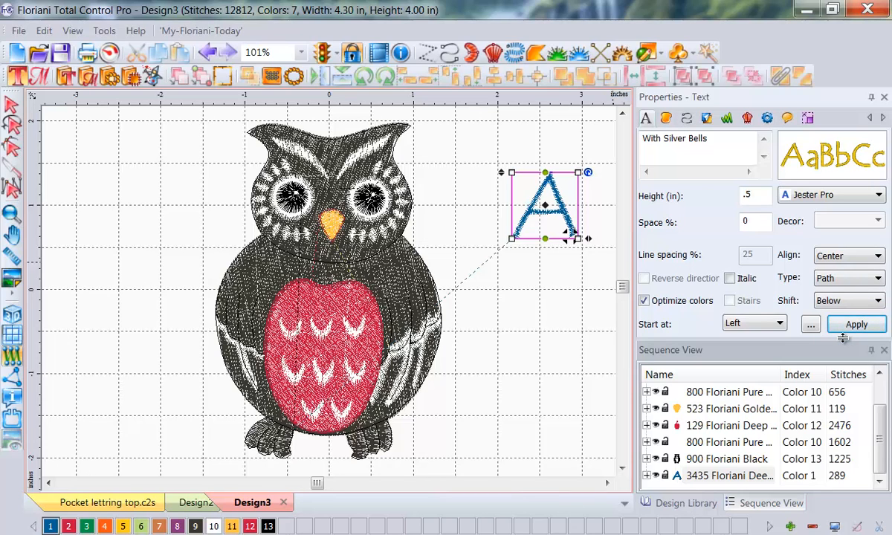
{"action": "left_click", "coordinate": [855, 325]}
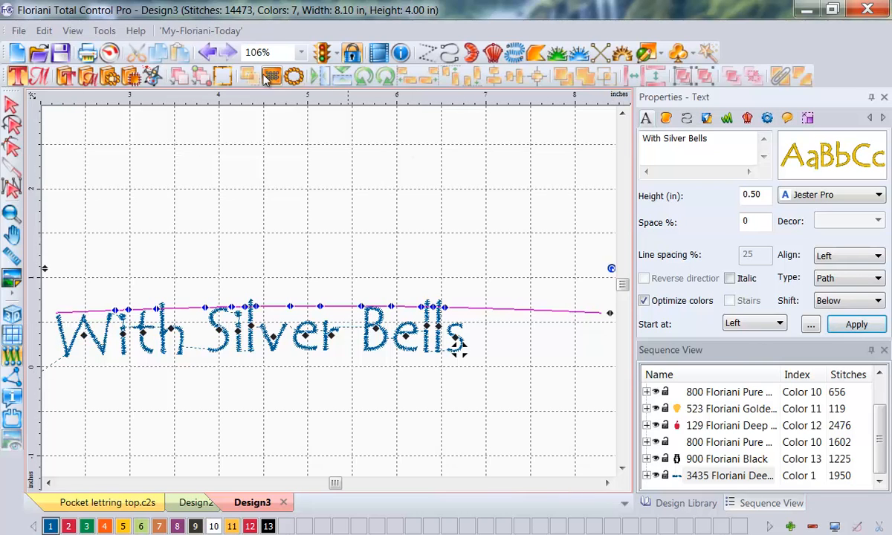
Step: Move the "With Silver Bells" lettering down and closer to the owl, beside its belly
{"action": "left_click", "coordinate": [302, 52]}
{"action": "left_click", "coordinate": [285, 95]}
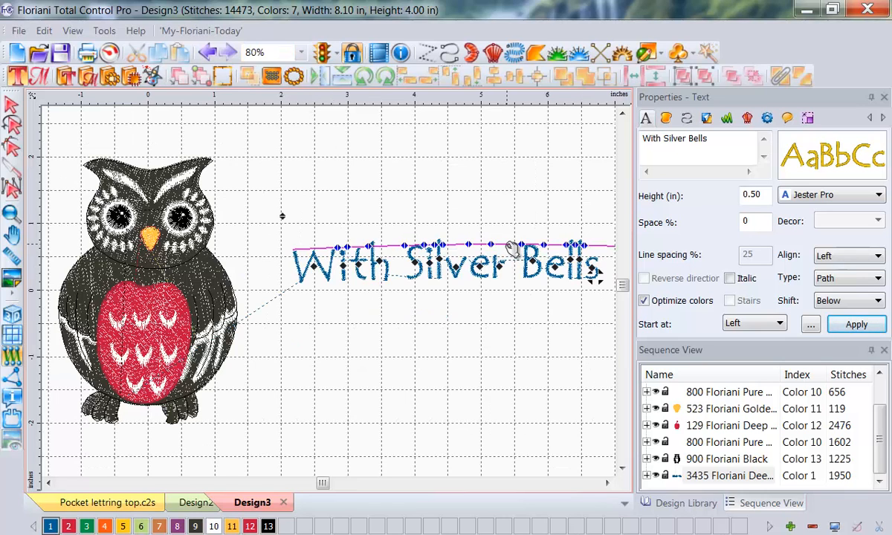
{"action": "left_click_drag", "start_coordinate": [506, 243], "coordinate": [468, 322]}
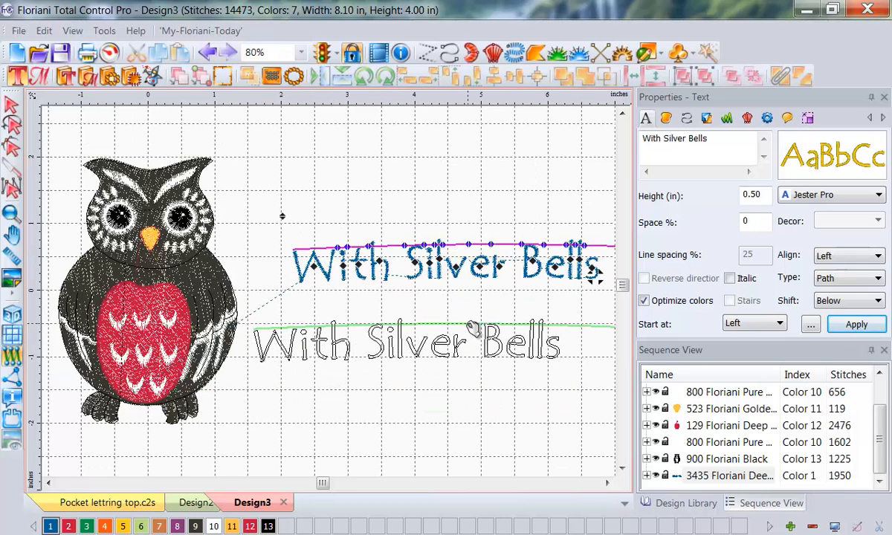
{"action": "left_click", "coordinate": [50, 483]}
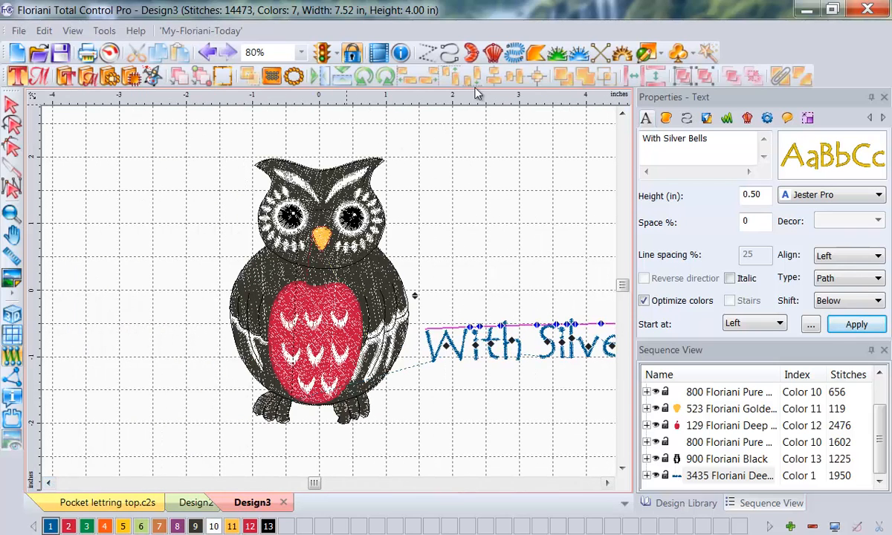
Step: Draw an open three-point arch about 3.7 in wide just below the owl's feet with the Pen artwork tool
{"action": "left_click", "coordinate": [660, 53]}
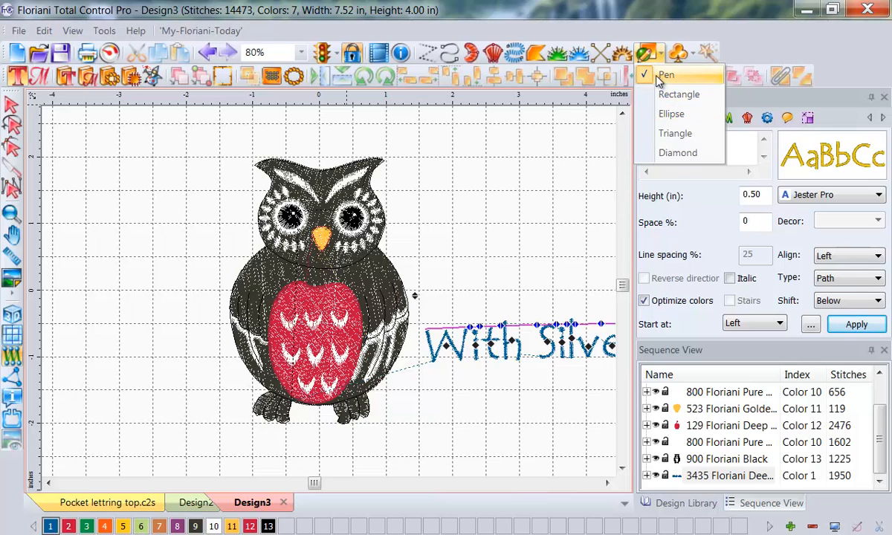
{"action": "left_click", "coordinate": [666, 75]}
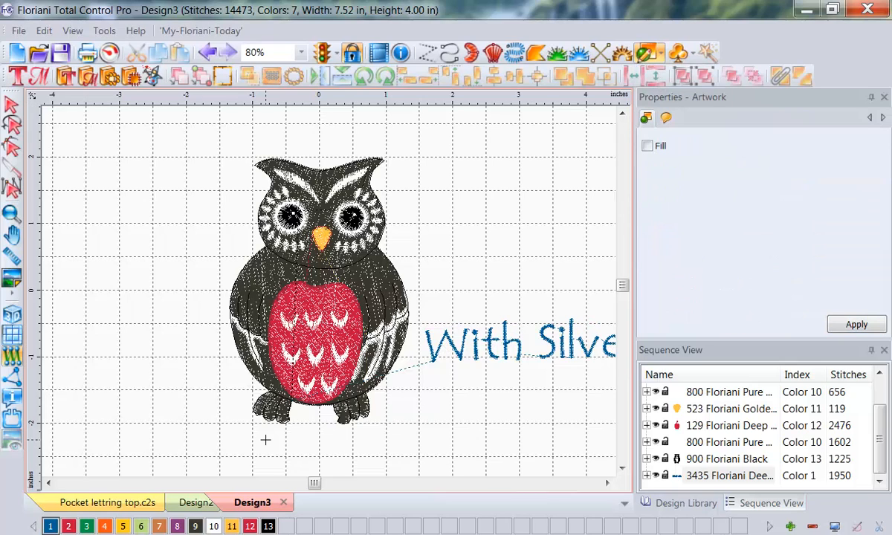
{"action": "left_click", "coordinate": [203, 455]}
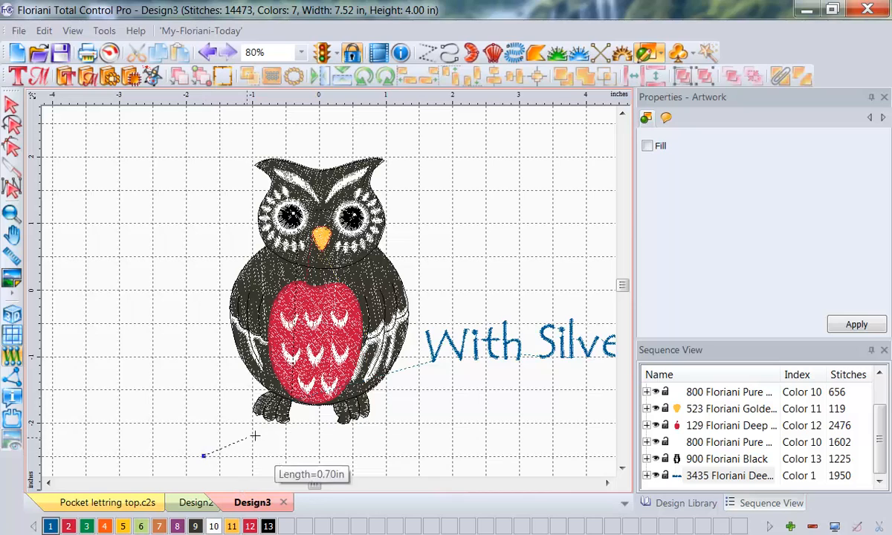
{"action": "left_click", "coordinate": [317, 426]}
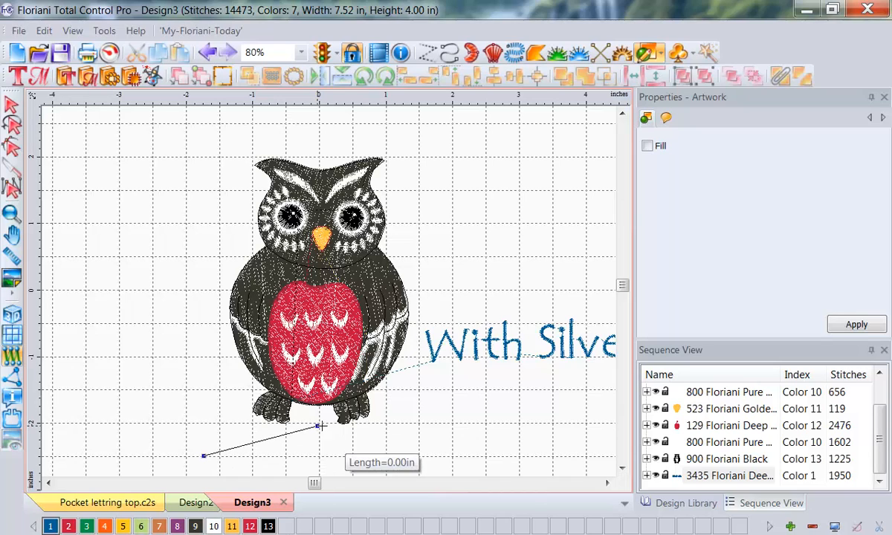
{"action": "left_click", "coordinate": [451, 456]}
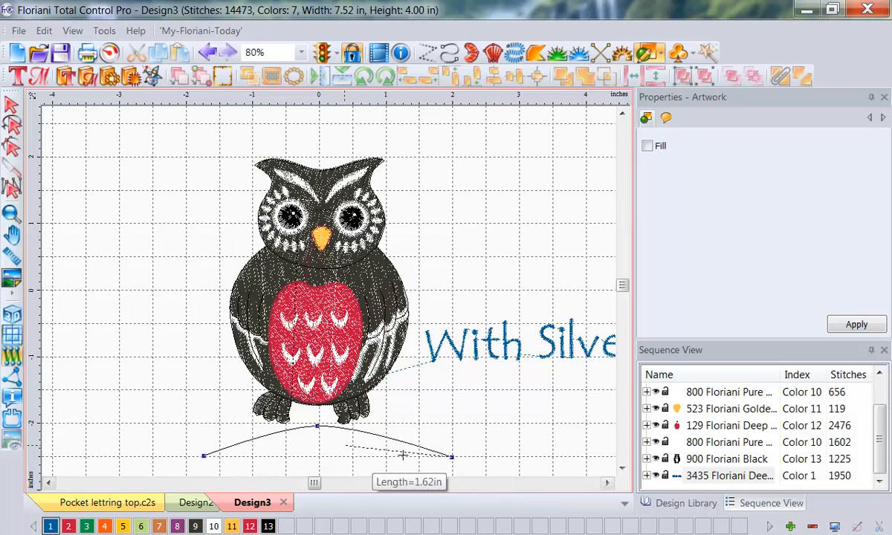
{"action": "key", "text": "Return"}
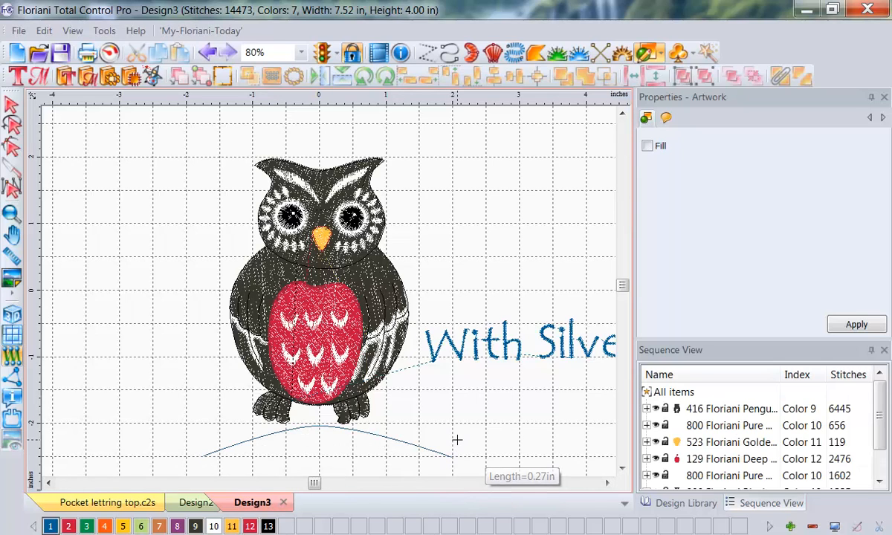
Step: Widen the arch below the owl by moving both of its end points outward and slightly up
{"action": "left_click", "coordinate": [12, 104]}
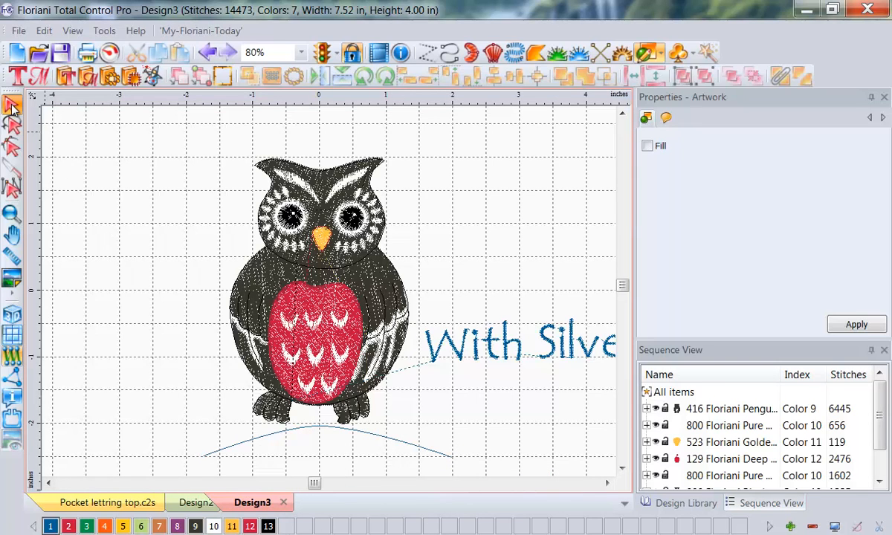
{"action": "left_click", "coordinate": [12, 147]}
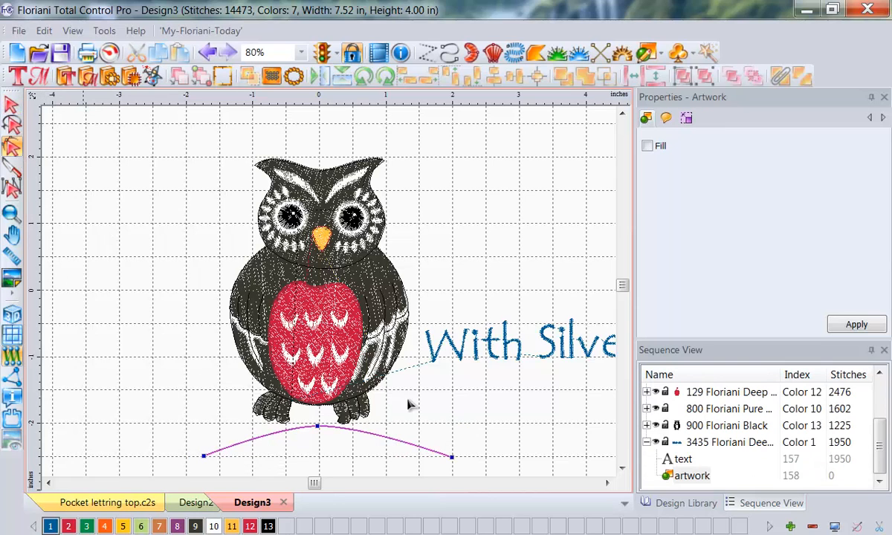
{"action": "left_click", "coordinate": [622, 468]}
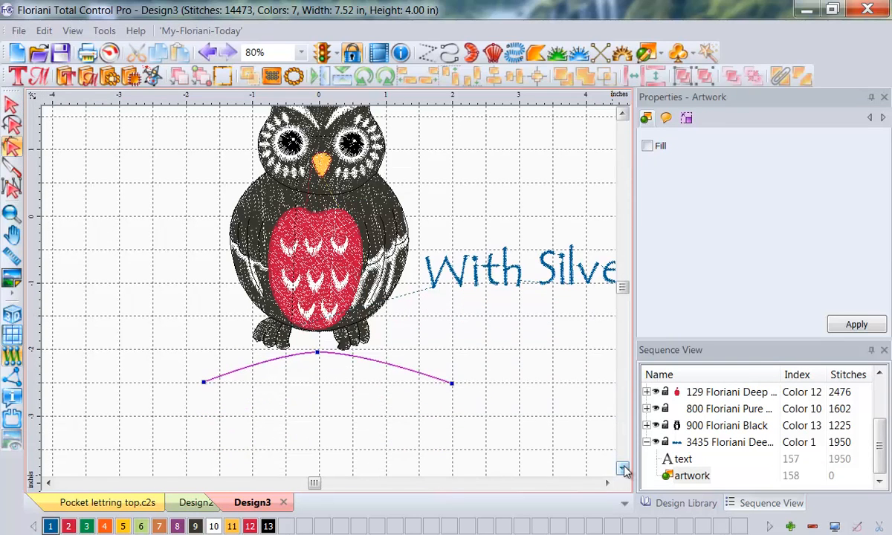
{"action": "left_click", "coordinate": [201, 381]}
{"action": "left_click_drag", "start_coordinate": [196, 383], "coordinate": [183, 378]}
{"action": "mouse_move", "coordinate": [453, 387]}
{"action": "left_mouse_down"}
{"action": "mouse_move", "coordinate": [472, 390]}
{"action": "mouse_move", "coordinate": [465, 378]}
{"action": "left_mouse_up"}
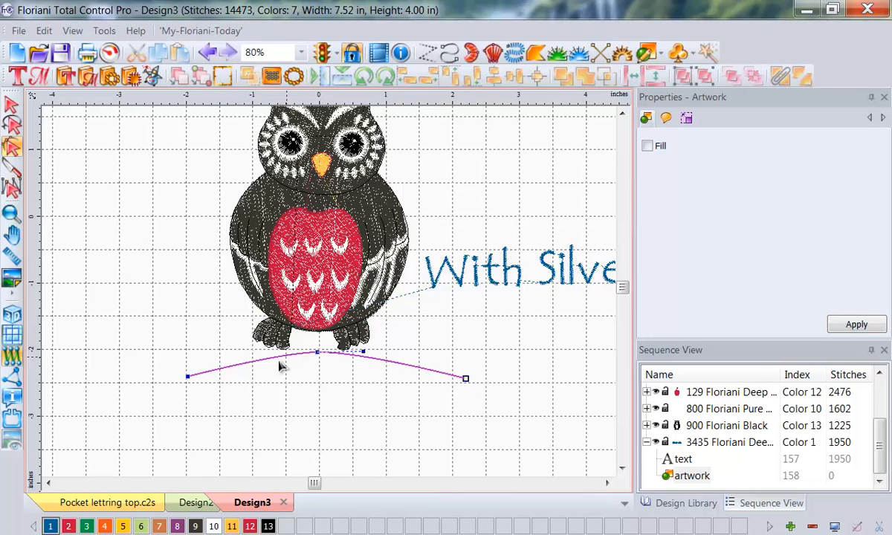
Step: Add a point midway along the arch's left half and move it up to round that side
{"action": "right_click", "coordinate": [246, 366]}
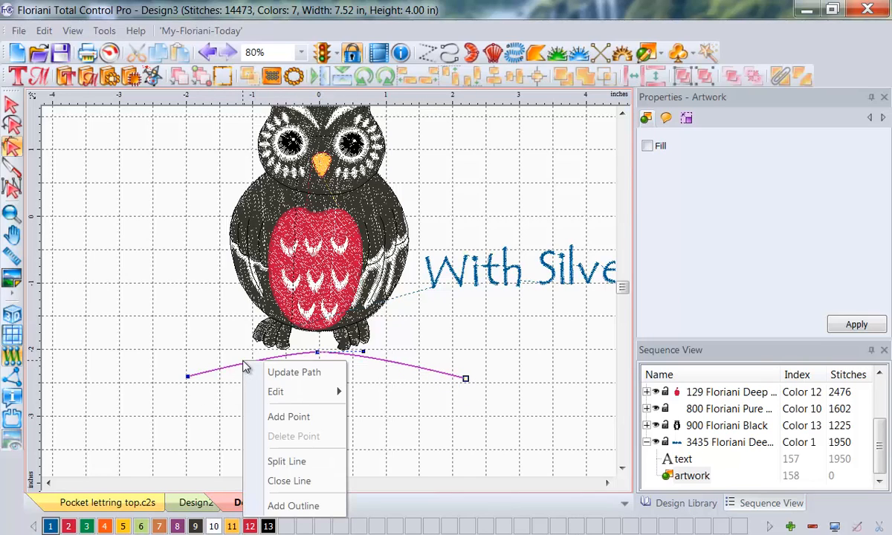
{"action": "left_click", "coordinate": [290, 417]}
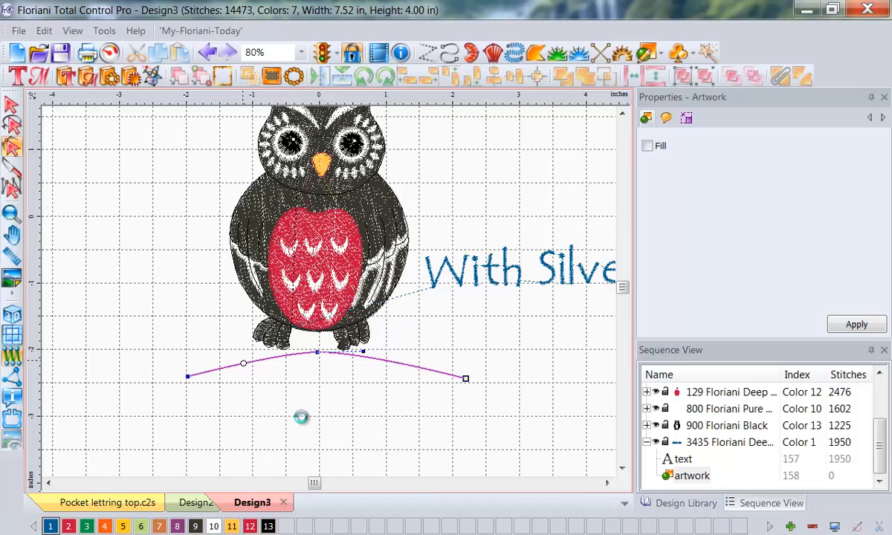
{"action": "left_click_drag", "start_coordinate": [244, 365], "coordinate": [238, 357]}
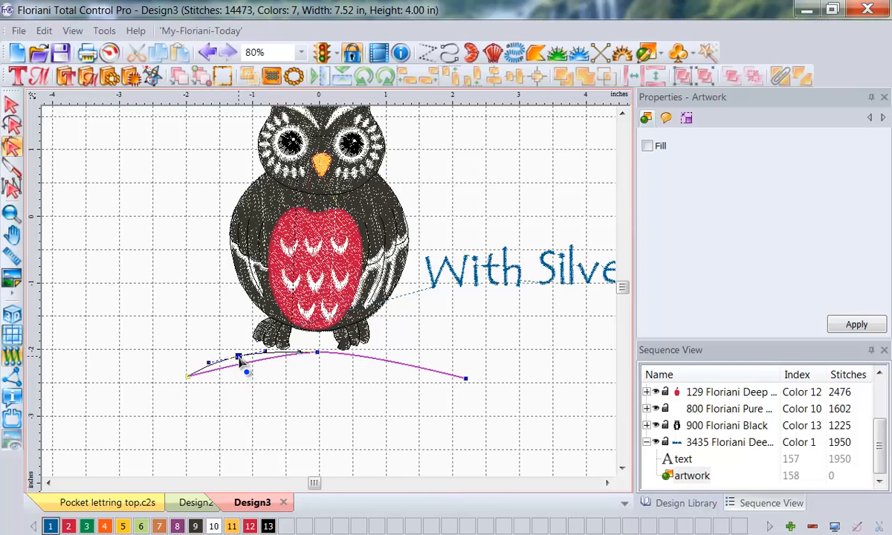
Step: Add a point midway along the arch's right half, raise it slightly, and pull the right end point inward
{"action": "right_click", "coordinate": [392, 366]}
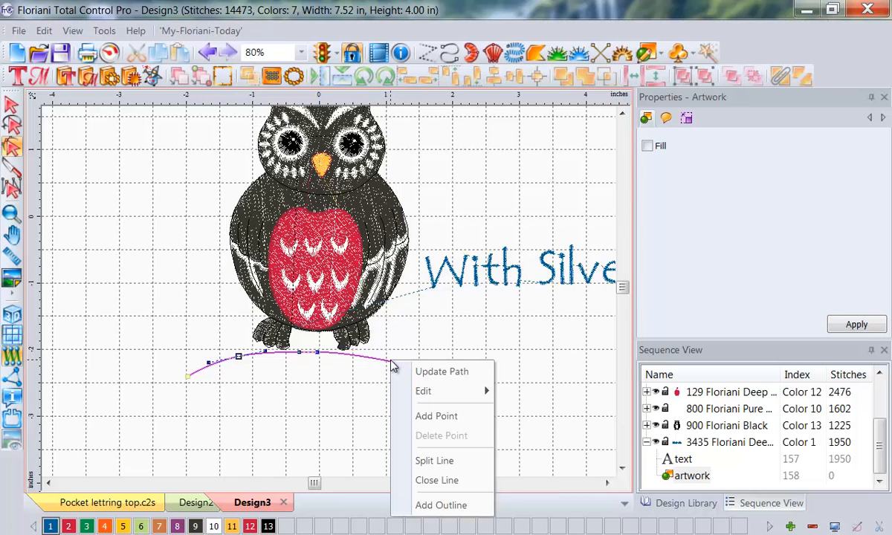
{"action": "left_click", "coordinate": [436, 415]}
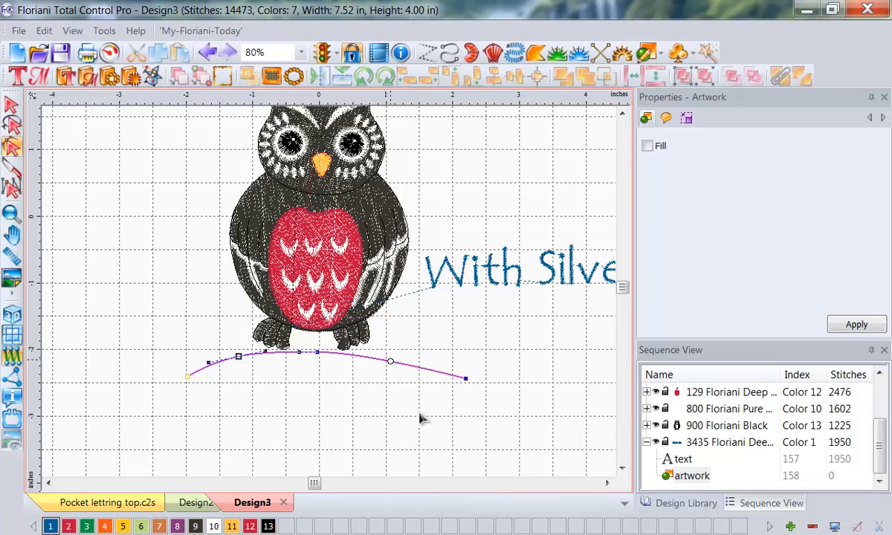
{"action": "left_click", "coordinate": [389, 362]}
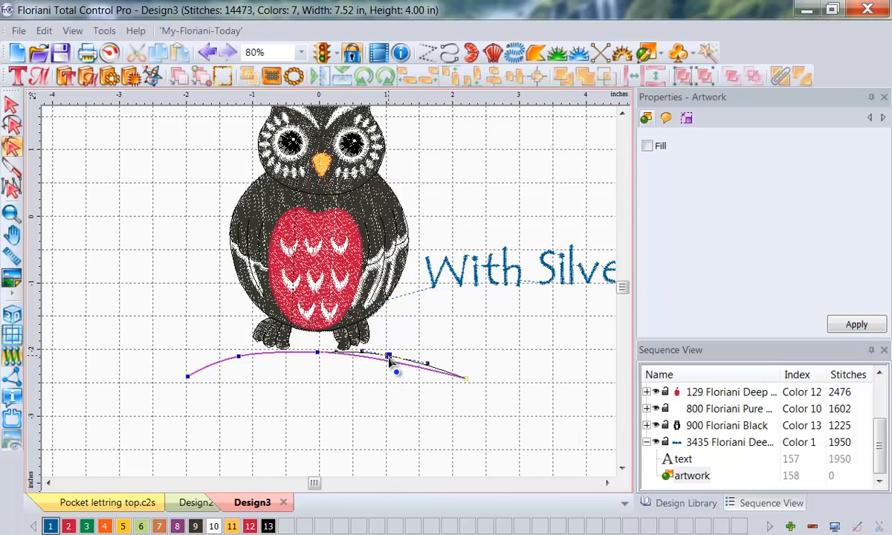
{"action": "left_click_drag", "start_coordinate": [389, 359], "coordinate": [389, 358]}
{"action": "left_click_drag", "start_coordinate": [465, 380], "coordinate": [454, 375]}
{"action": "left_click", "coordinate": [399, 365]}
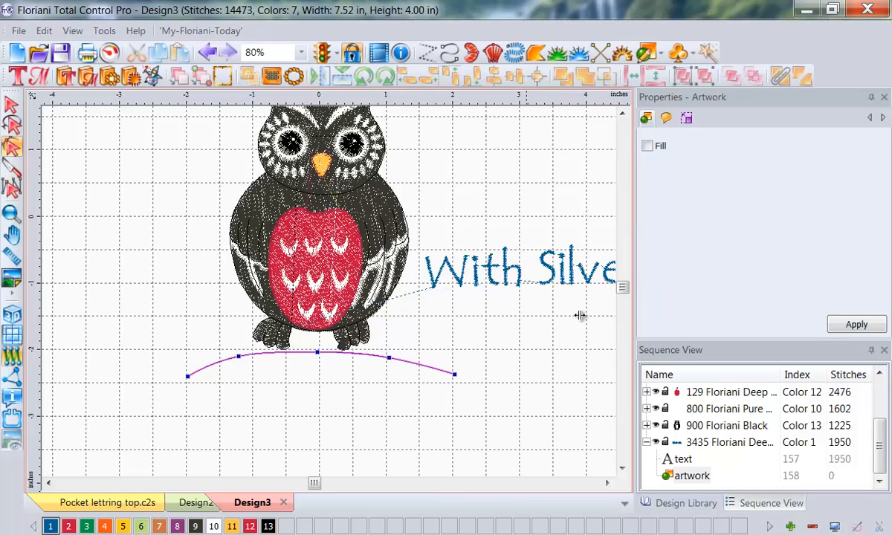
{"action": "key", "text": "Escape"}
Step: Attach the "With Silver Bells" lettering to the arch artwork with Text On Path
{"action": "left_click", "coordinate": [693, 462]}
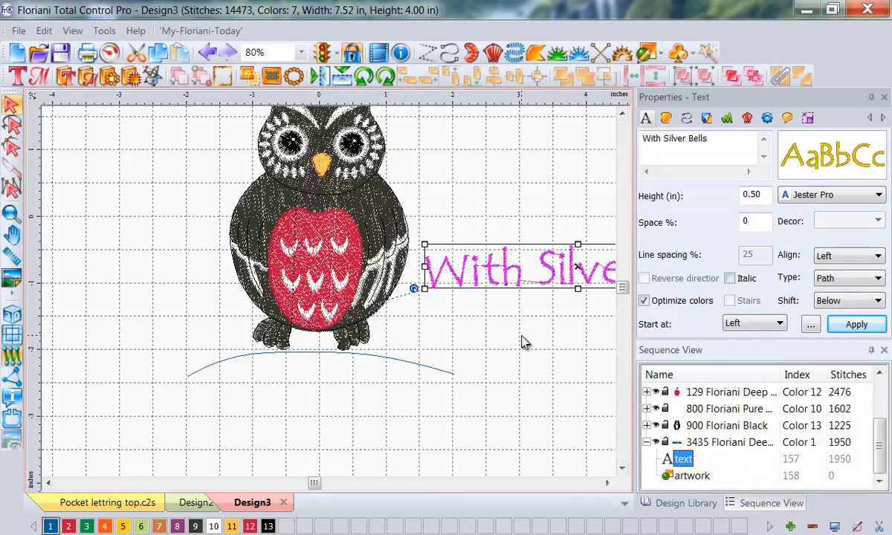
{"action": "left_click", "coordinate": [690, 478], "text": "shift"}
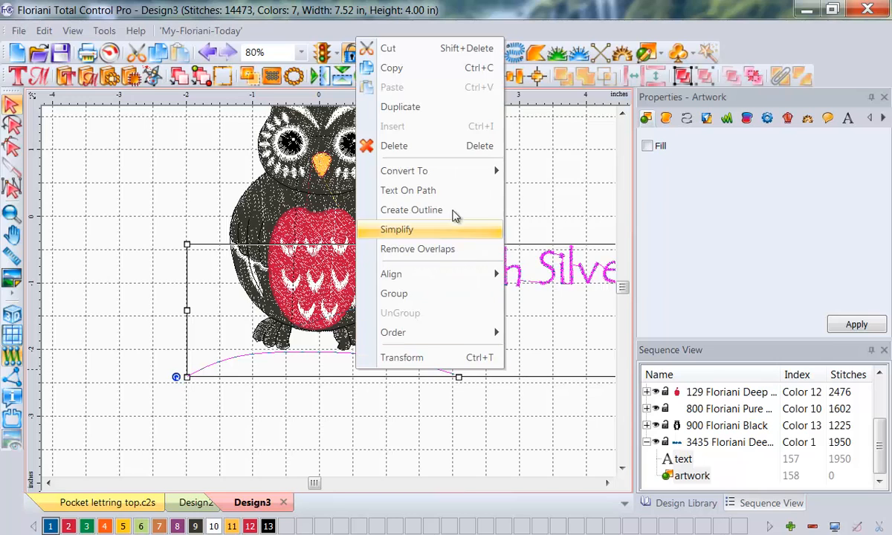
{"action": "left_click", "coordinate": [408, 190]}
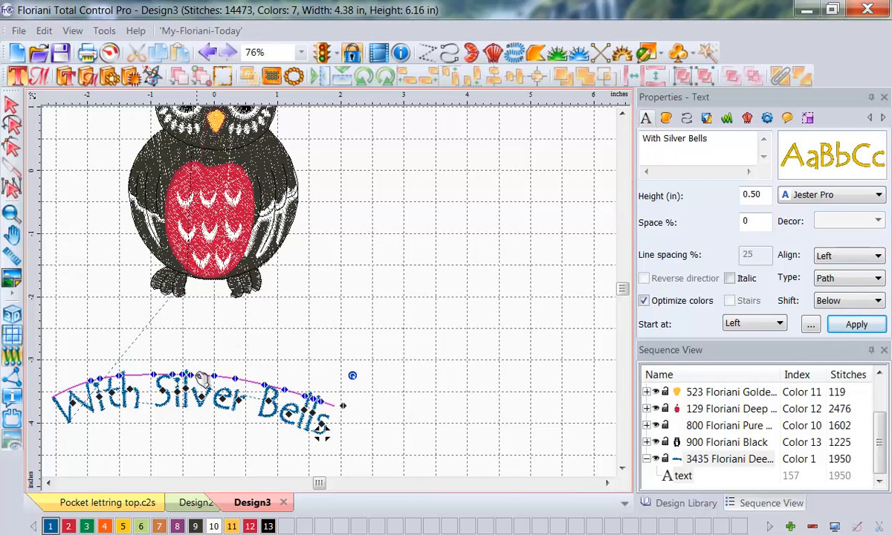
Step: Move the arched "With Silver Bells" lettering up so it sits directly under the owl's feet
{"action": "left_click_drag", "start_coordinate": [200, 376], "coordinate": [223, 305]}
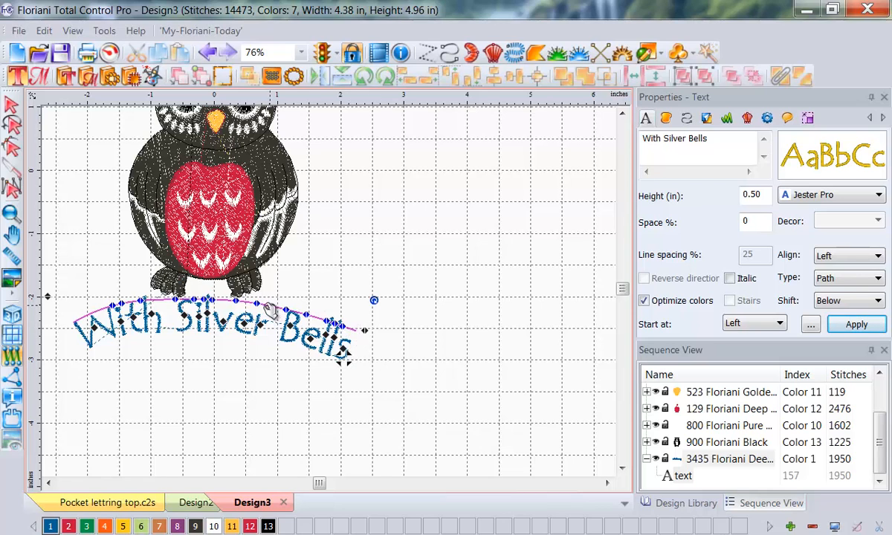
{"action": "mouse_move", "coordinate": [274, 311]}
{"action": "left_mouse_down"}
{"action": "mouse_move", "coordinate": [262, 308]}
{"action": "mouse_move", "coordinate": [276, 312]}
{"action": "left_mouse_up"}
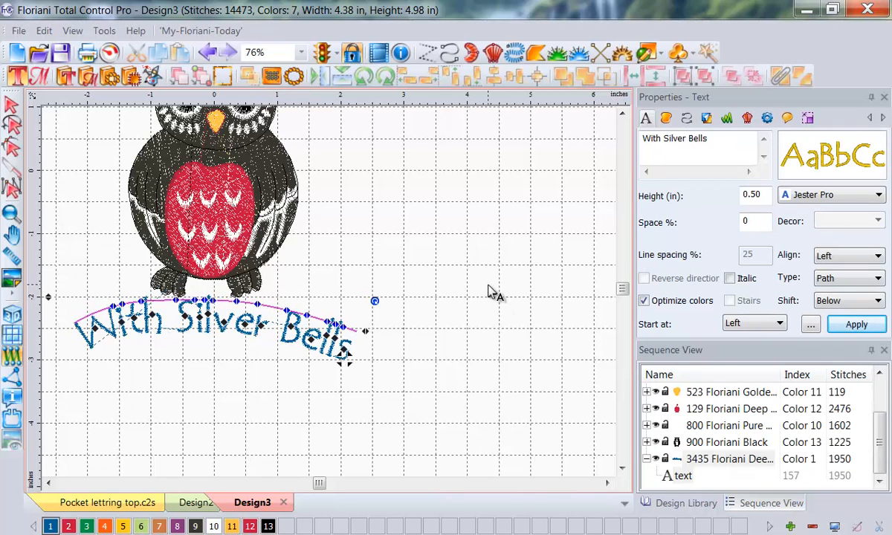
{"action": "left_click", "coordinate": [431, 255]}
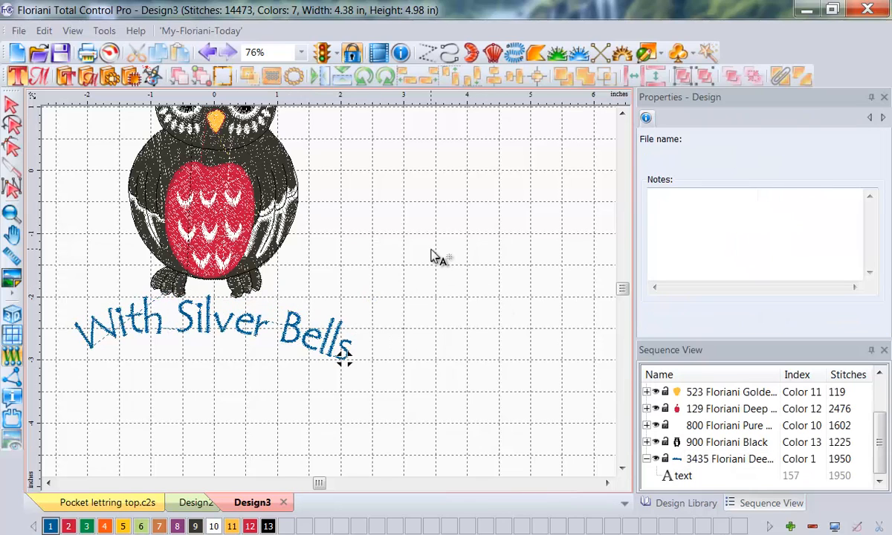
Step: Try to edit the arched lettering's path with the Shape tool, and reselect the lettering
{"action": "left_click", "coordinate": [292, 339]}
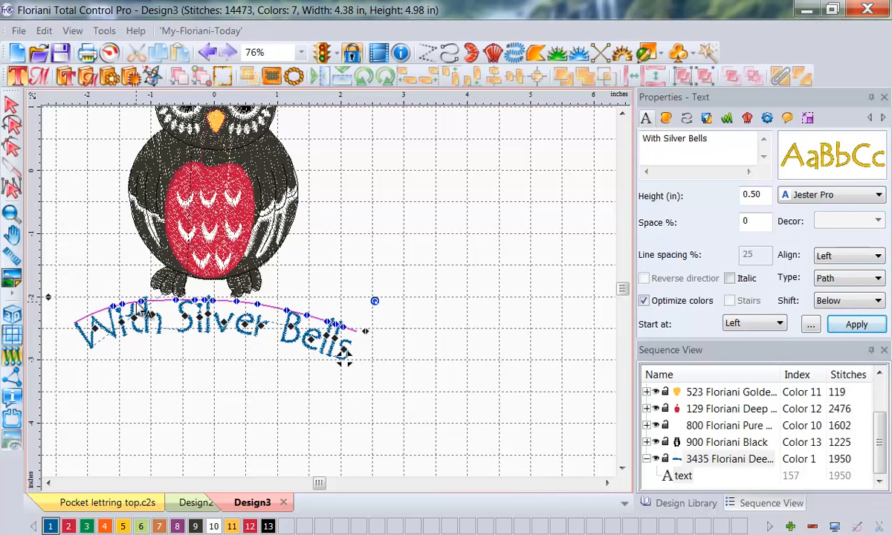
{"action": "left_click", "coordinate": [11, 147]}
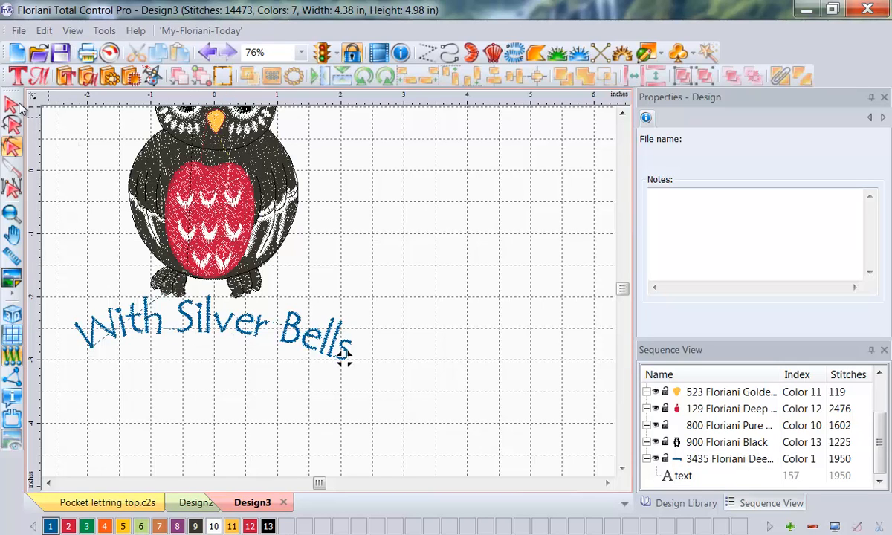
{"action": "left_click", "coordinate": [202, 303]}
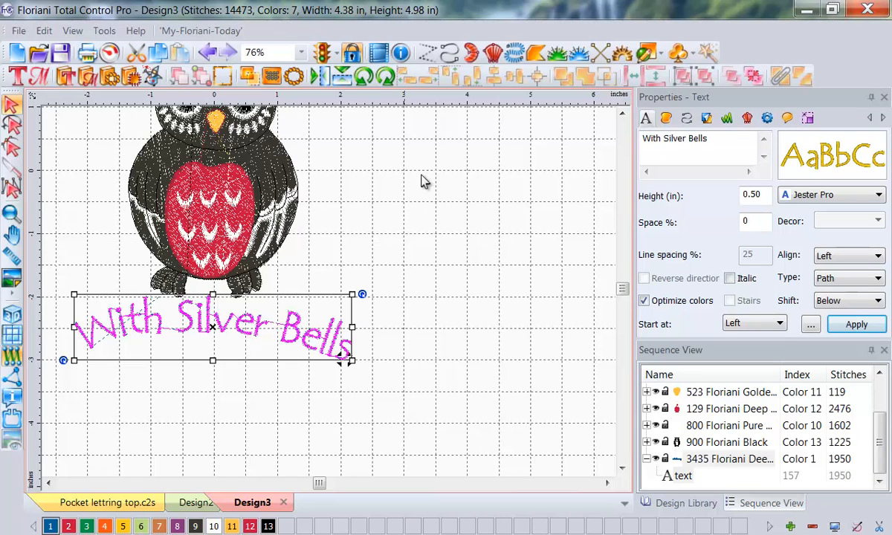
Step: Undo the lettering moves and the Text On Path operation, back to the separate arch and straight lettering
{"action": "left_click", "coordinate": [207, 52]}
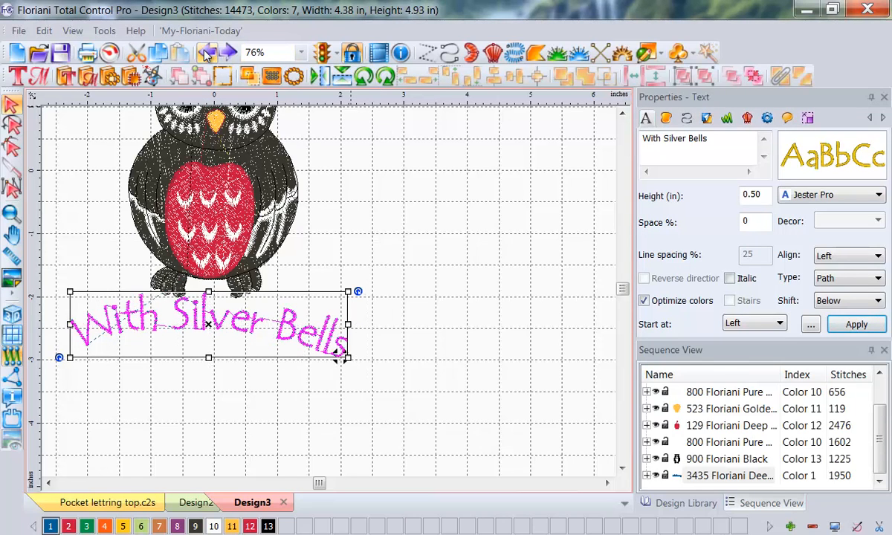
{"action": "left_click", "coordinate": [207, 52]}
{"action": "left_click", "coordinate": [207, 52]}
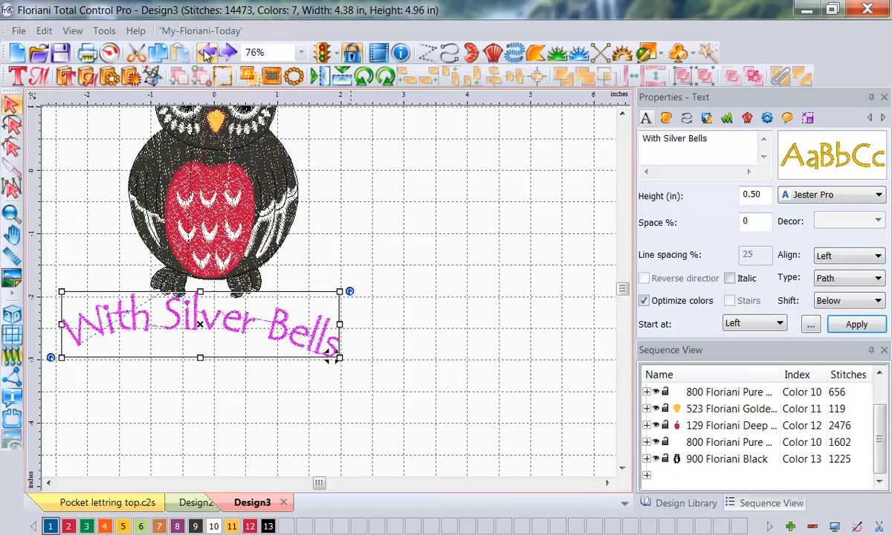
{"action": "left_click", "coordinate": [206, 52]}
{"action": "left_click", "coordinate": [207, 52]}
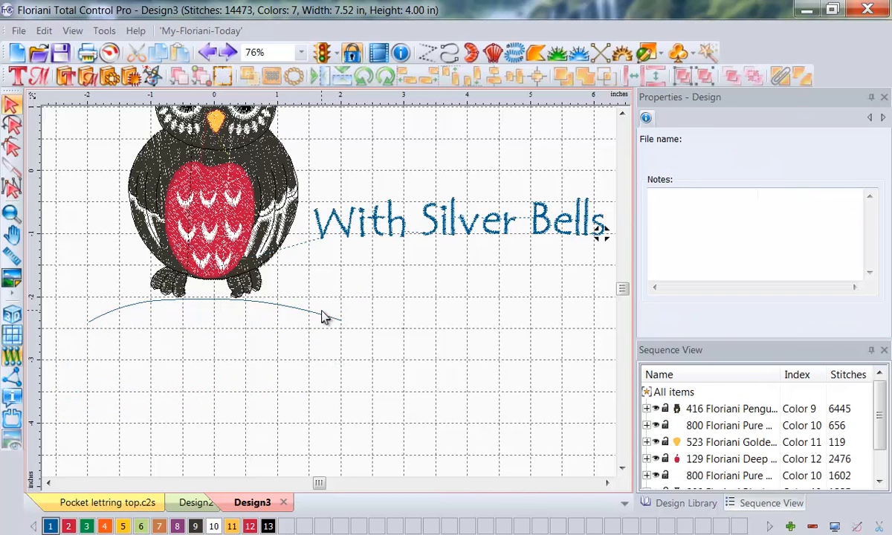
Step: Reshape the arch by raising its two inner side points and moving the left end point slightly down and outward
{"action": "left_click", "coordinate": [325, 317]}
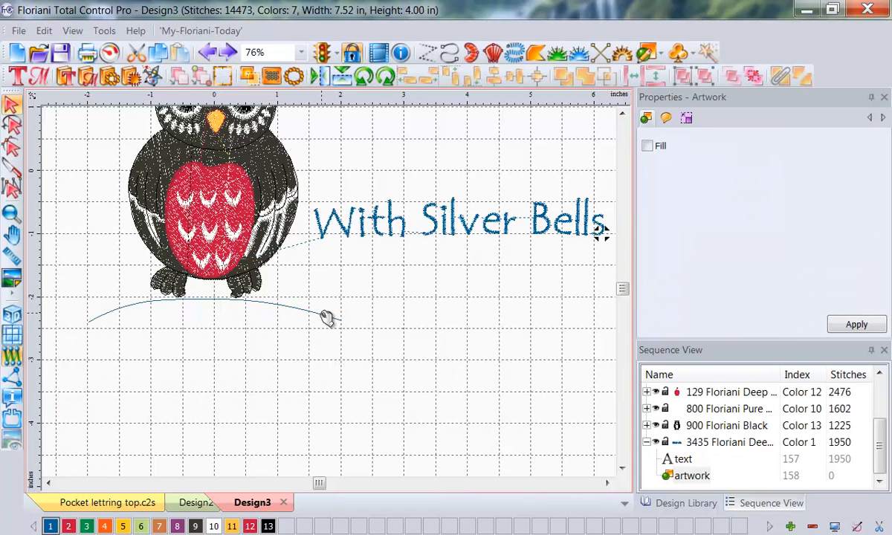
{"action": "left_click", "coordinate": [11, 146]}
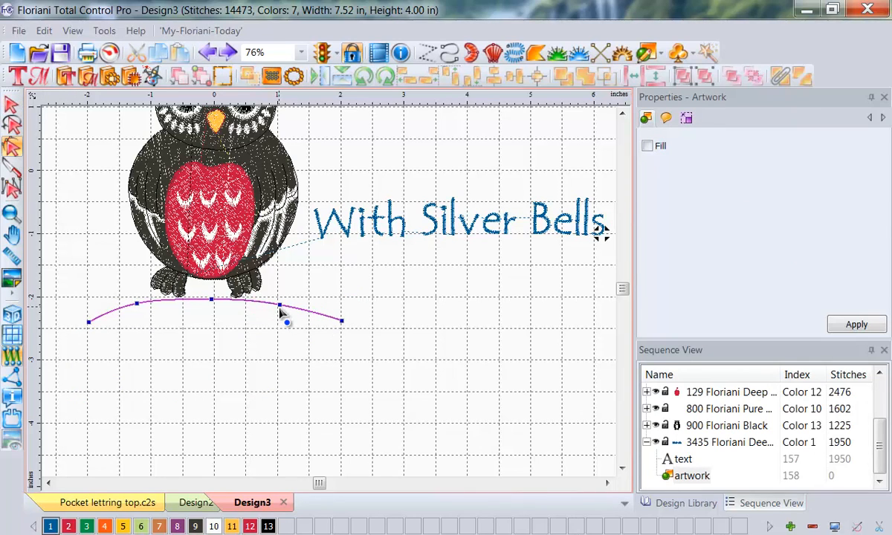
{"action": "left_click_drag", "start_coordinate": [279, 306], "coordinate": [281, 300]}
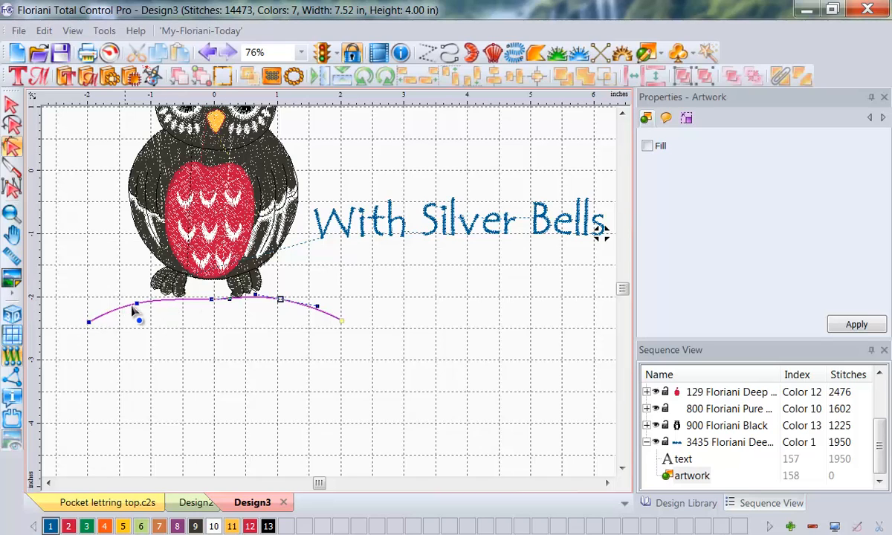
{"action": "left_click_drag", "start_coordinate": [134, 307], "coordinate": [134, 301]}
{"action": "left_click_drag", "start_coordinate": [88, 321], "coordinate": [85, 325]}
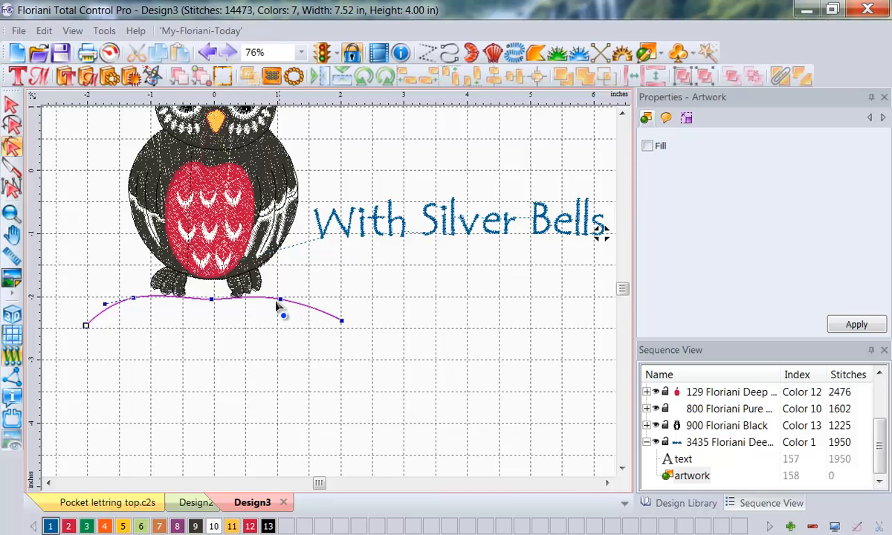
{"action": "left_click_drag", "start_coordinate": [281, 300], "coordinate": [281, 297]}
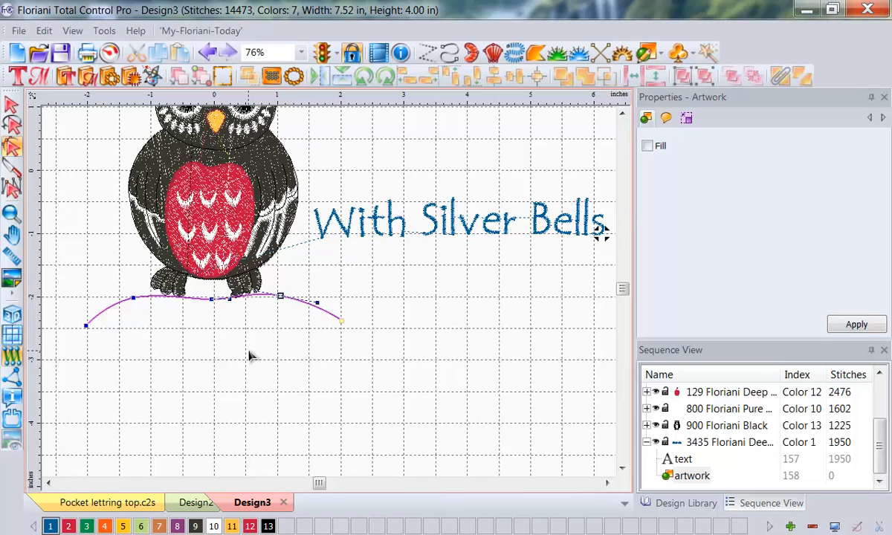
Step: Select the reshaped arch together with the "With Silver Bells" lettering and fit the lettering to the arch with Text On Path
{"action": "left_click", "coordinate": [9, 104]}
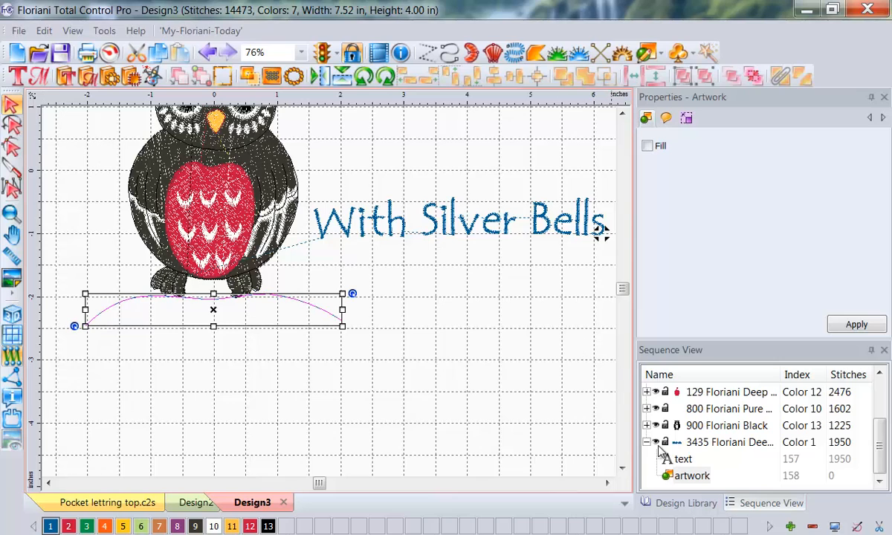
{"action": "left_click", "coordinate": [691, 475]}
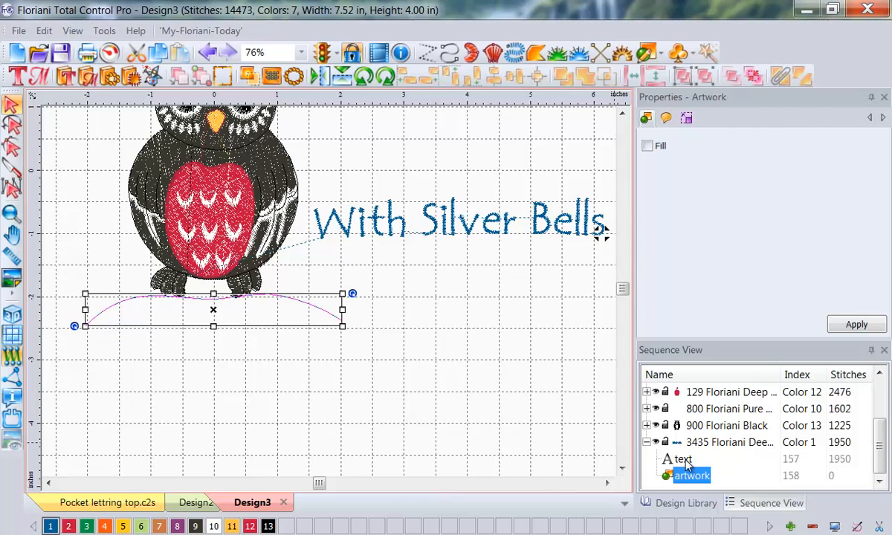
{"action": "left_click", "coordinate": [681, 459], "text": "shift"}
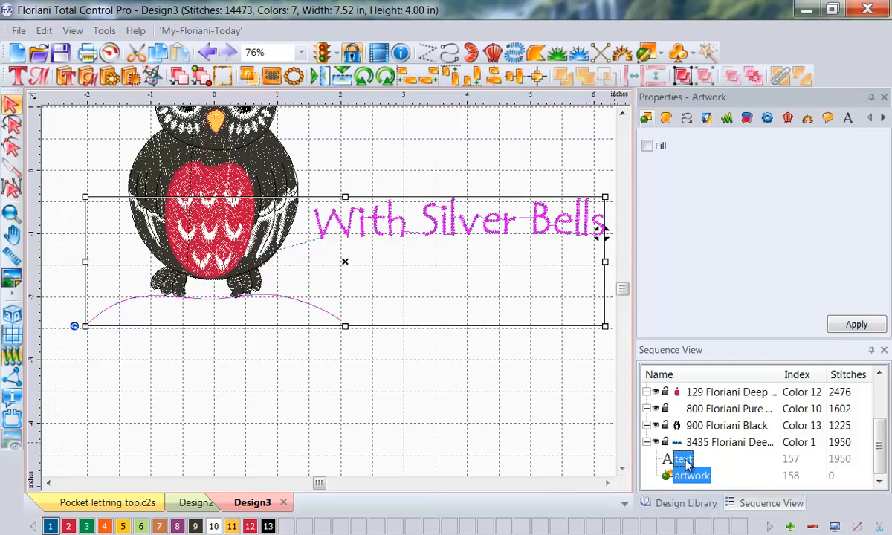
{"action": "right_click", "coordinate": [419, 275]}
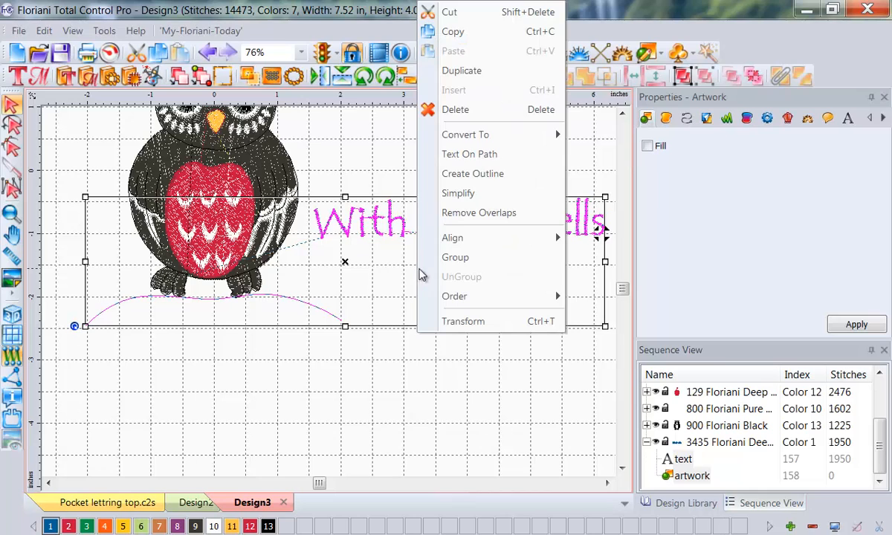
{"action": "left_click", "coordinate": [508, 163]}
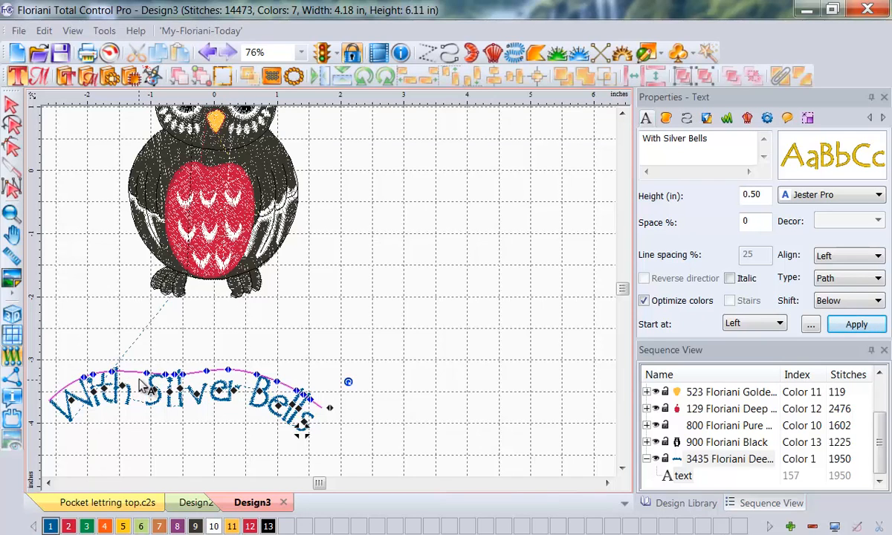
Step: Move the arched "With Silver Bells" lettering up and fine-tune its position so it sits directly beneath the owl's feet
{"action": "left_click_drag", "start_coordinate": [140, 373], "coordinate": [165, 298]}
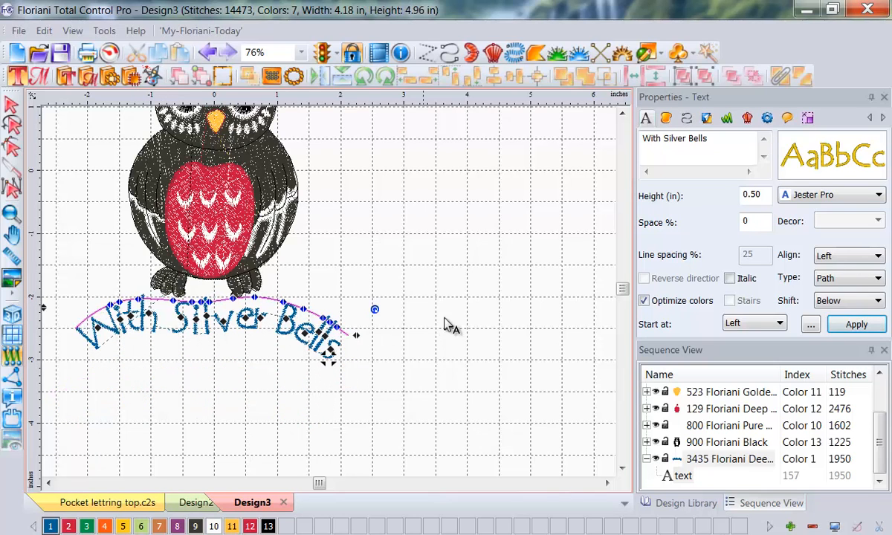
{"action": "left_click", "coordinate": [494, 340]}
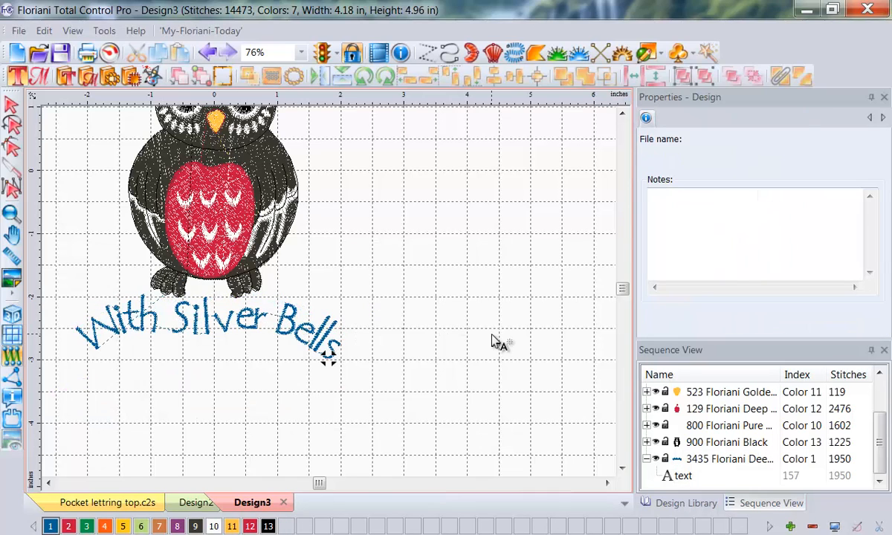
{"action": "left_click", "coordinate": [293, 312]}
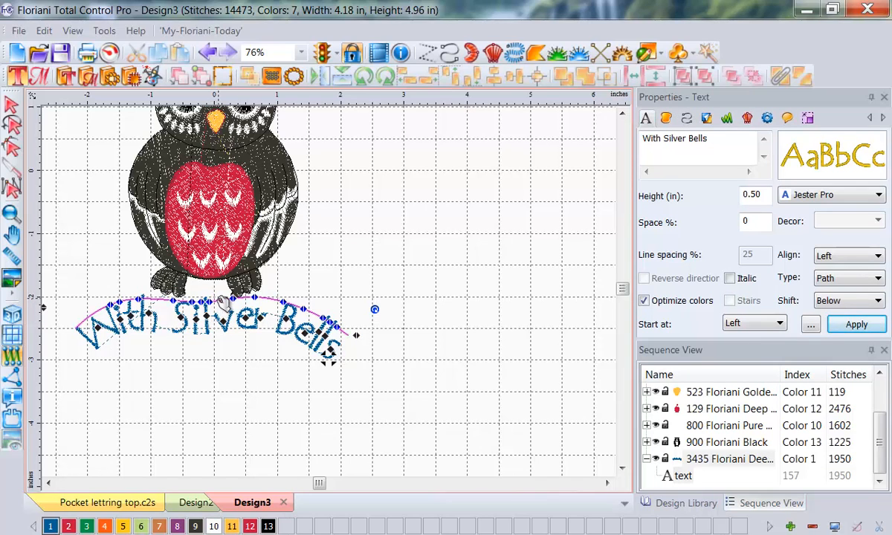
{"action": "left_click_drag", "start_coordinate": [221, 301], "coordinate": [222, 301]}
{"action": "left_click", "coordinate": [252, 396]}
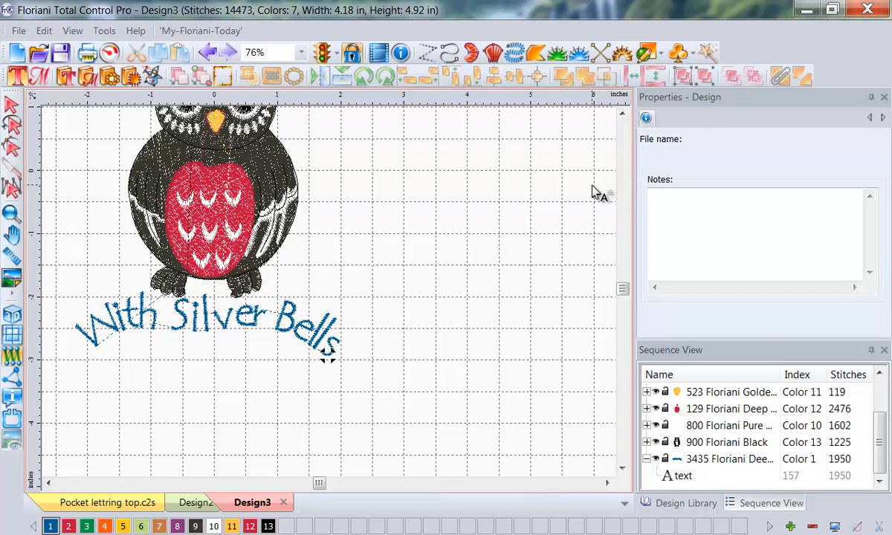
Step: Recolor the arched "With Silver Bells" lettering with the red thread, color 2 of the palette
{"action": "left_click", "coordinate": [197, 297]}
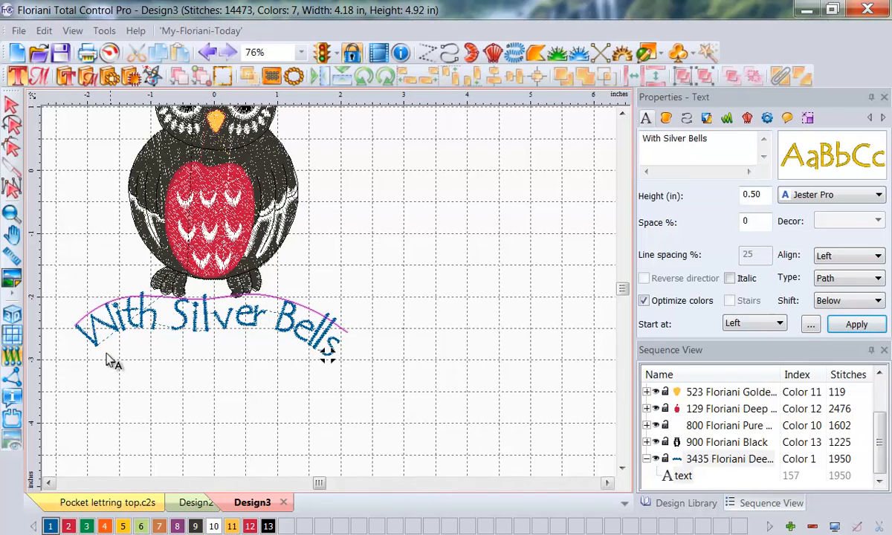
{"action": "left_click", "coordinate": [11, 143]}
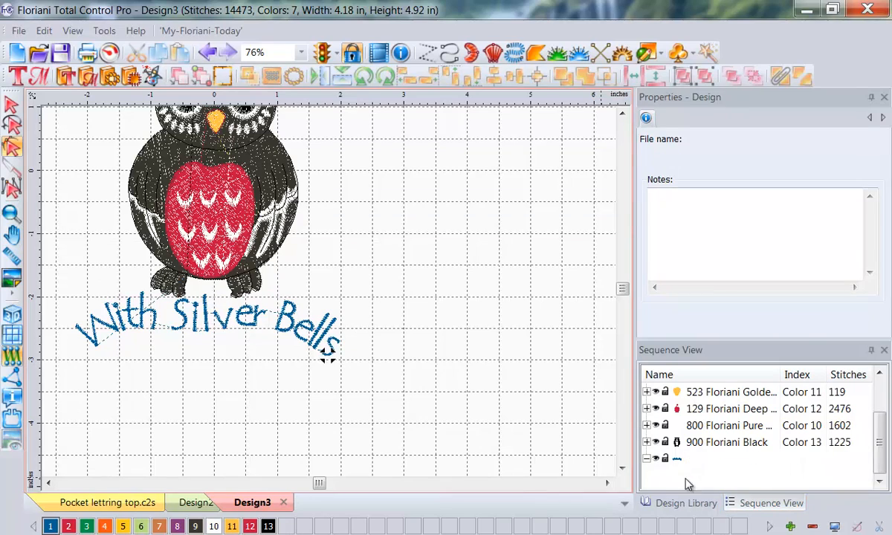
{"action": "left_click", "coordinate": [684, 476]}
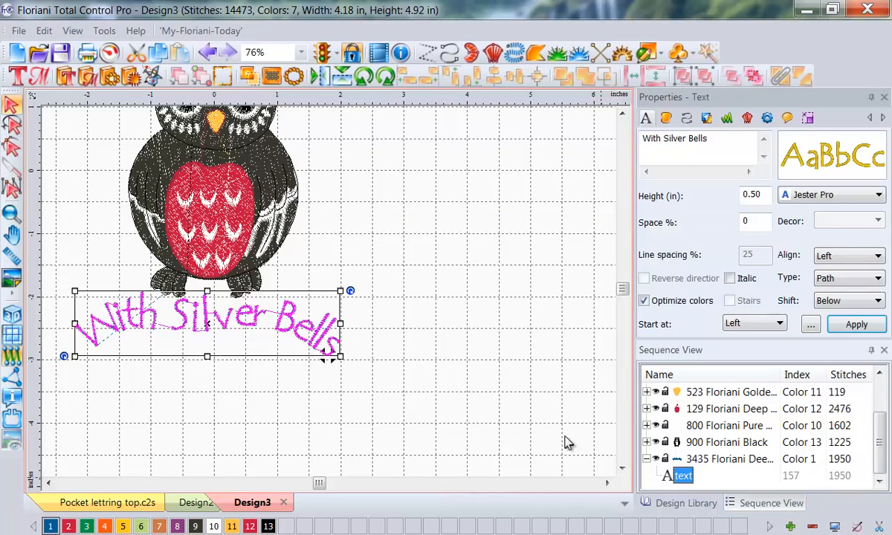
{"action": "left_click", "coordinate": [69, 526]}
{"action": "left_click", "coordinate": [411, 356]}
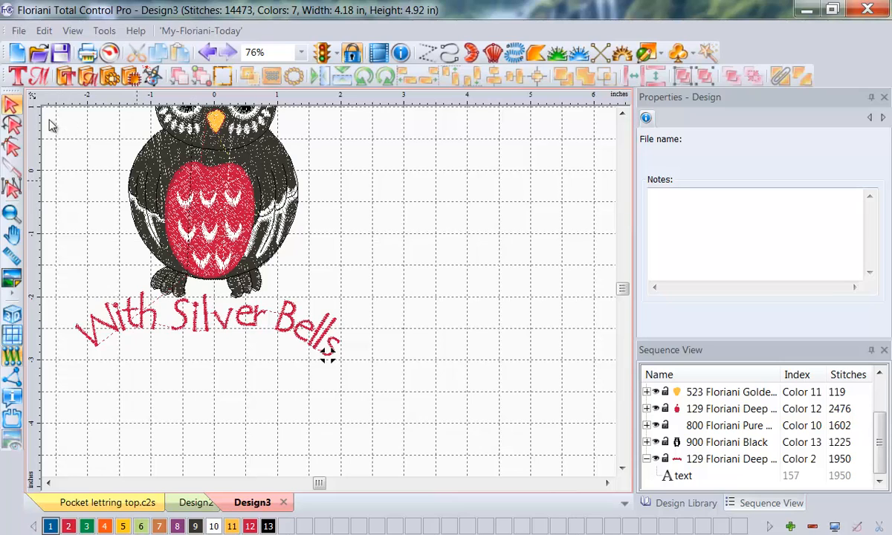
{"action": "left_click", "coordinate": [18, 31]}
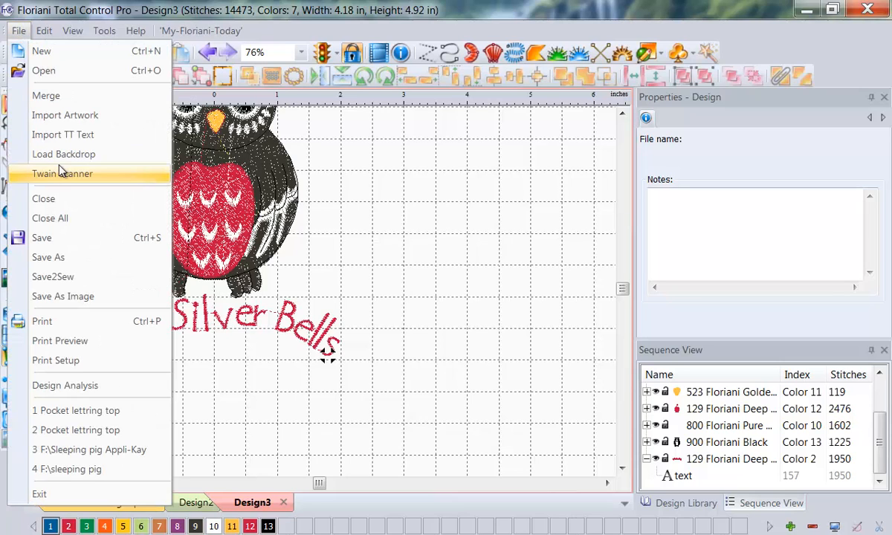
{"action": "left_click", "coordinate": [66, 260]}
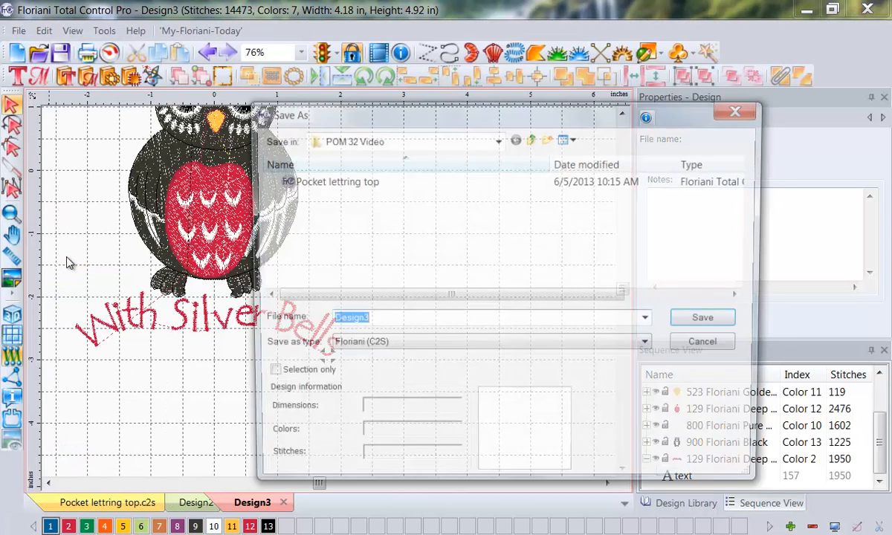
{"action": "left_click", "coordinate": [741, 108]}
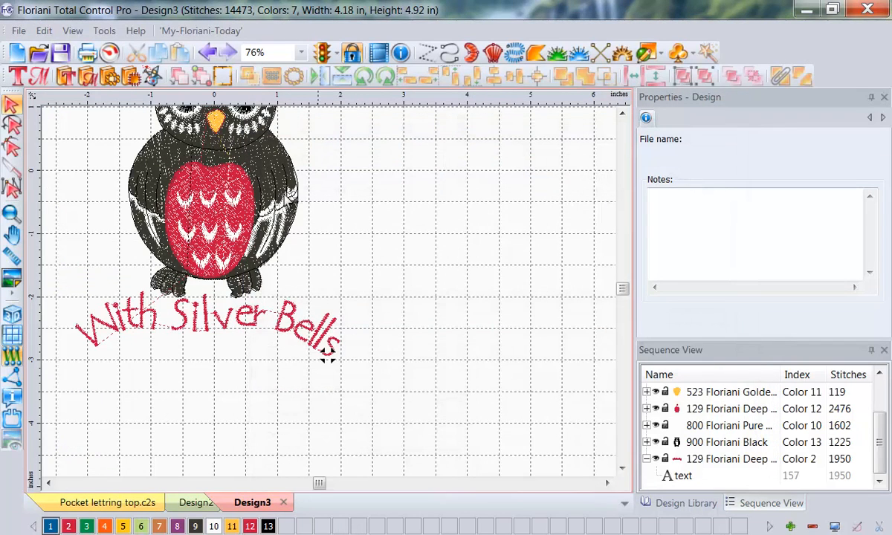
Step: Start Save2Sew for the finished owl design and open the choice of fabric types
{"action": "scroll", "coordinate": [583, 107], "scroll_direction": "up", "scroll_amount": 2}
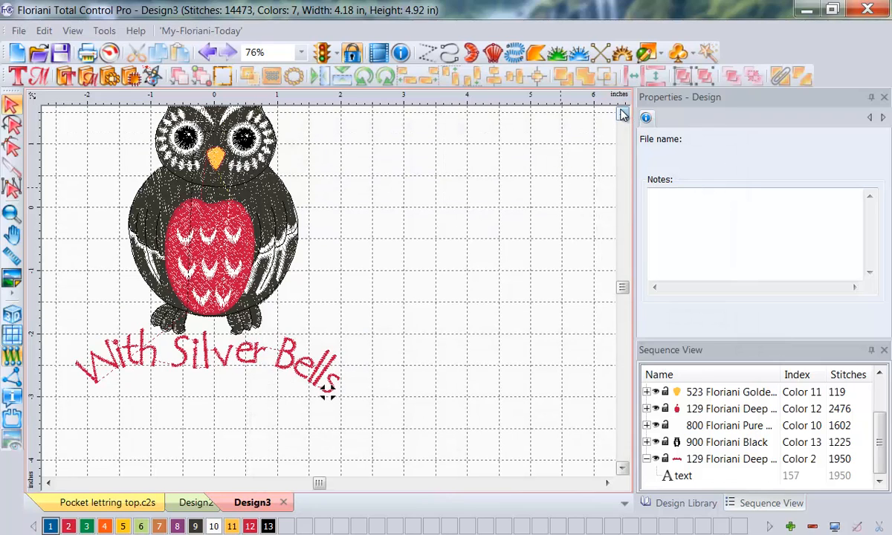
{"action": "left_click", "coordinate": [19, 32]}
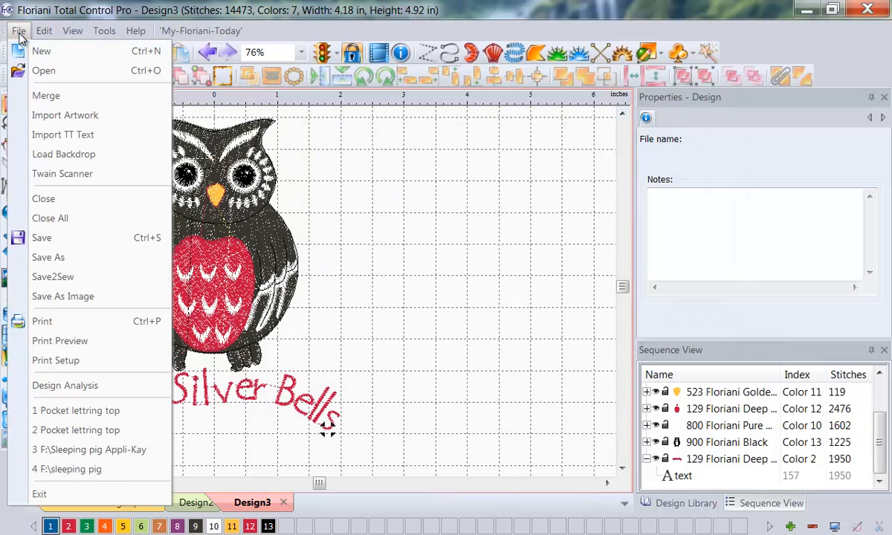
{"action": "left_click", "coordinate": [57, 277]}
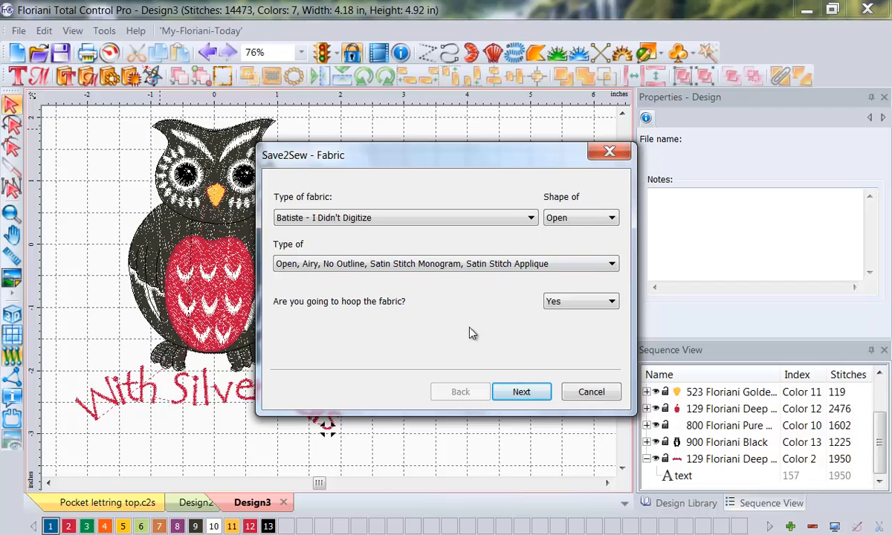
{"action": "left_click", "coordinate": [529, 219]}
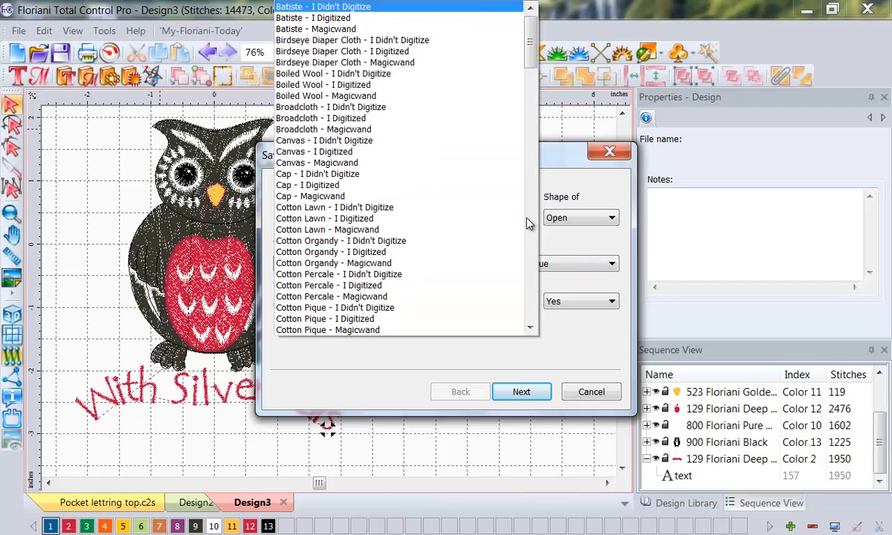
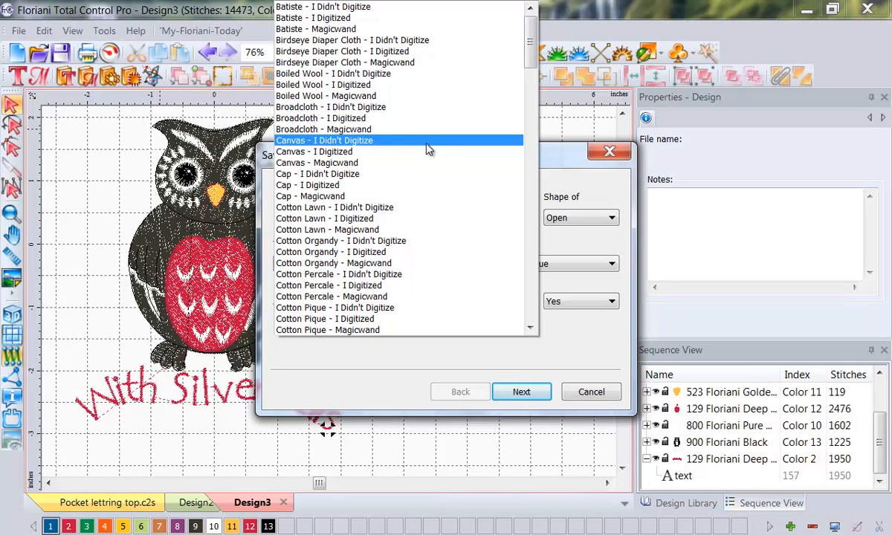
Step: Finish Save2Sew for hooped "Canvas - I Digitized" fabric, applying new density, underlay and pull compensation to the owl design
{"action": "left_click", "coordinate": [377, 152]}
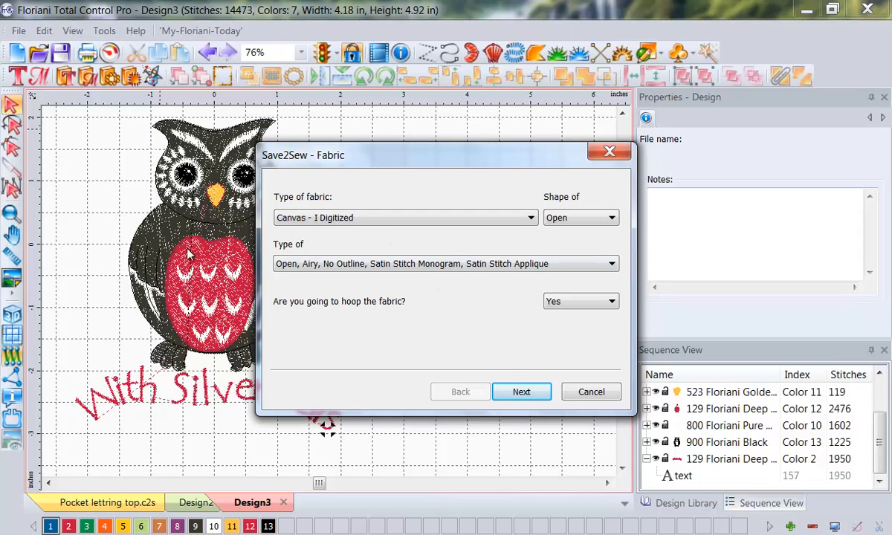
{"action": "left_click", "coordinate": [521, 393]}
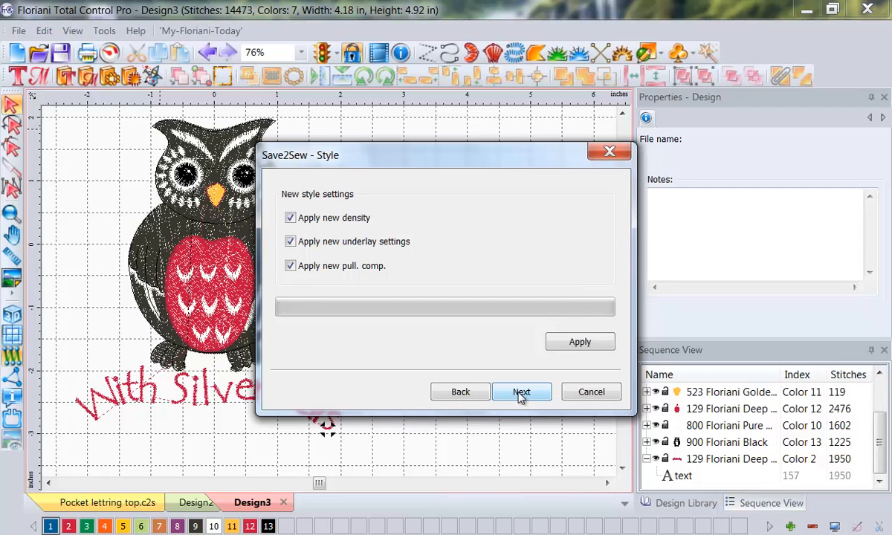
{"action": "left_click", "coordinate": [594, 342]}
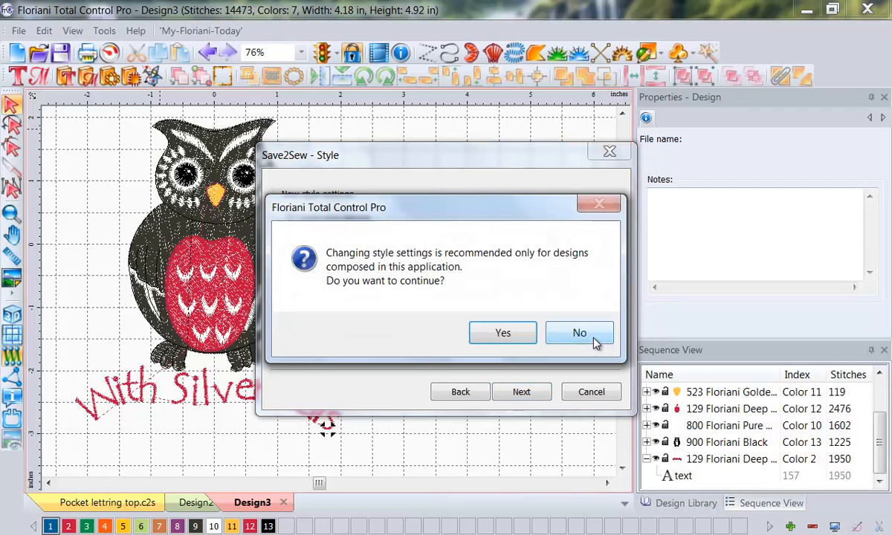
{"action": "left_click", "coordinate": [504, 334]}
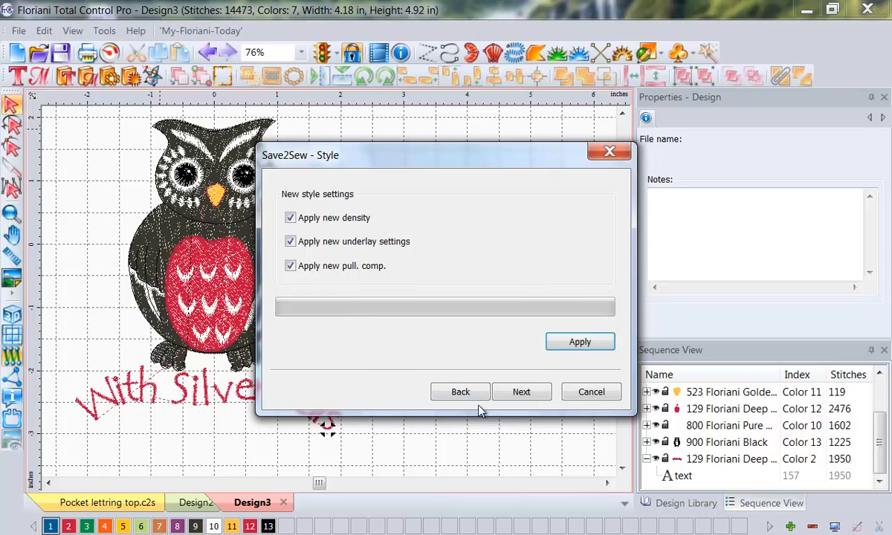
{"action": "left_click", "coordinate": [522, 392]}
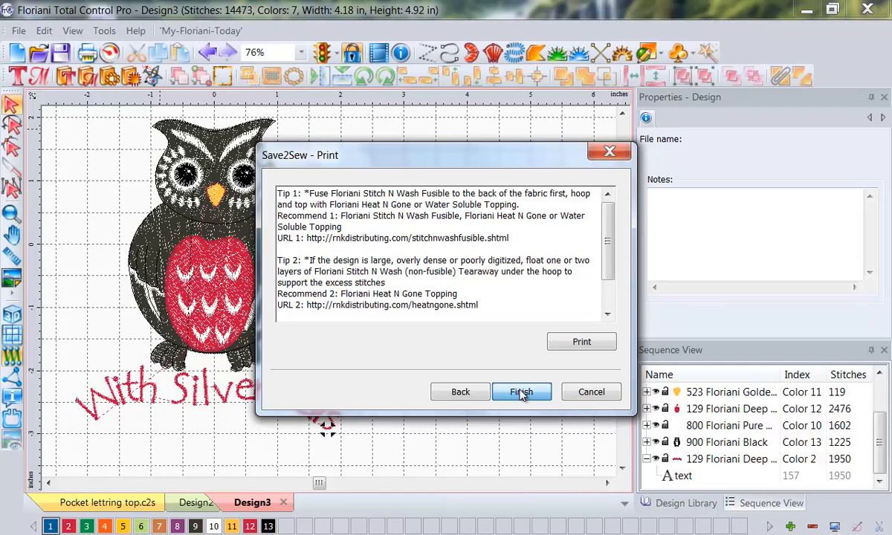
{"action": "left_click", "coordinate": [522, 393]}
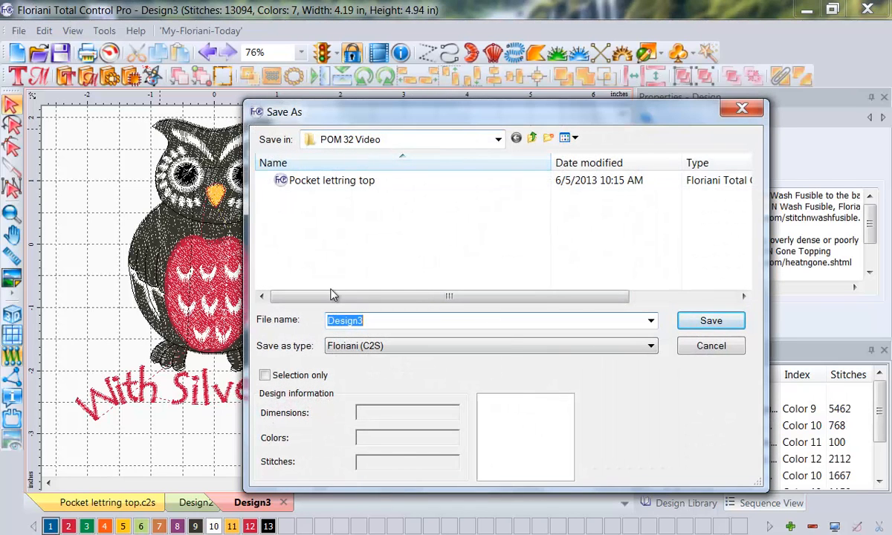
Step: Save the owl design in the POM 32 Video folder as "Top Pocket design owl" in Floriani C2S format
{"action": "left_click", "coordinate": [349, 321]}
{"action": "double_click", "coordinate": [349, 321]}
{"action": "type", "text": "Top Poc"}
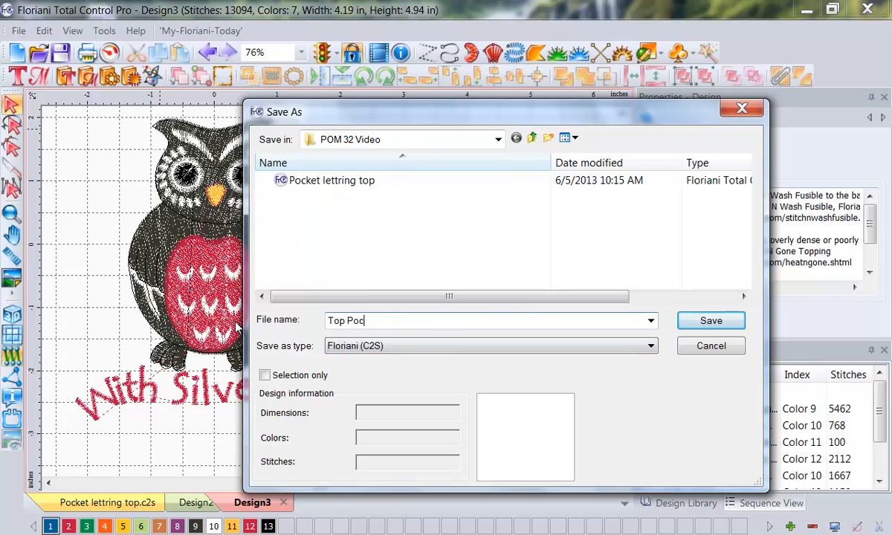
{"action": "type", "text": "ket design owl"}
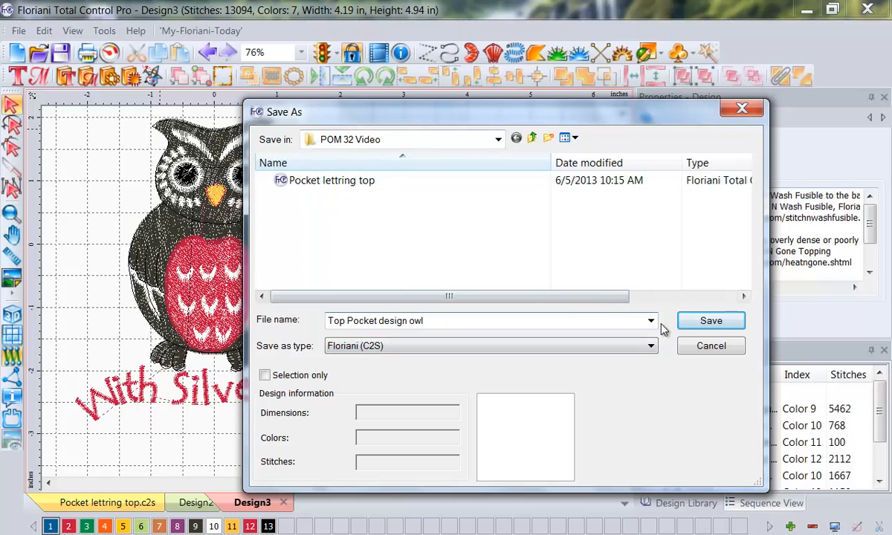
{"action": "left_click", "coordinate": [711, 321]}
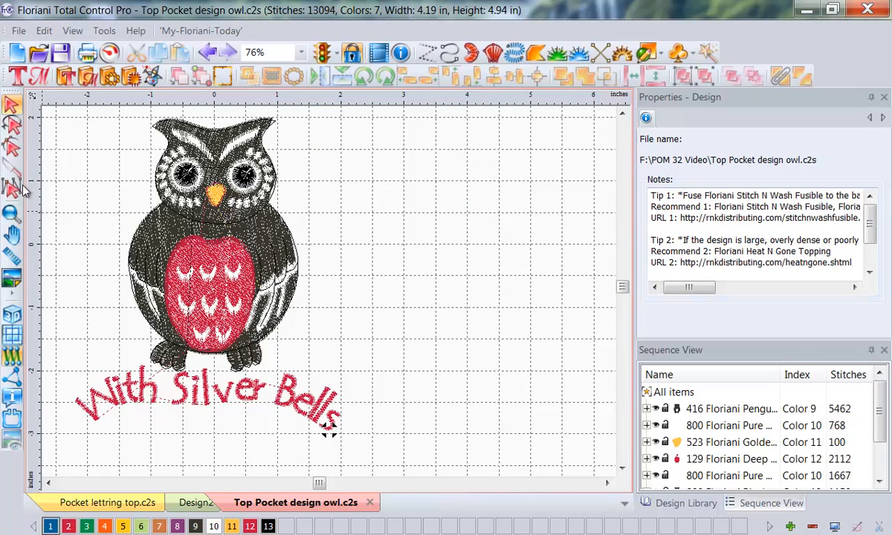
Step: Open the owl's print preview and add cross hairs, color analysis and the footer to the printout
{"action": "left_click", "coordinate": [18, 32]}
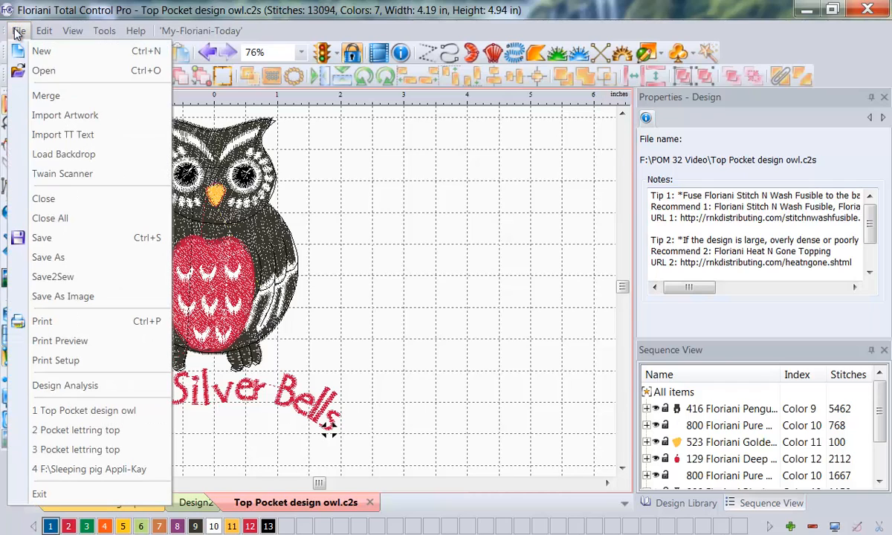
{"action": "left_click", "coordinate": [74, 340]}
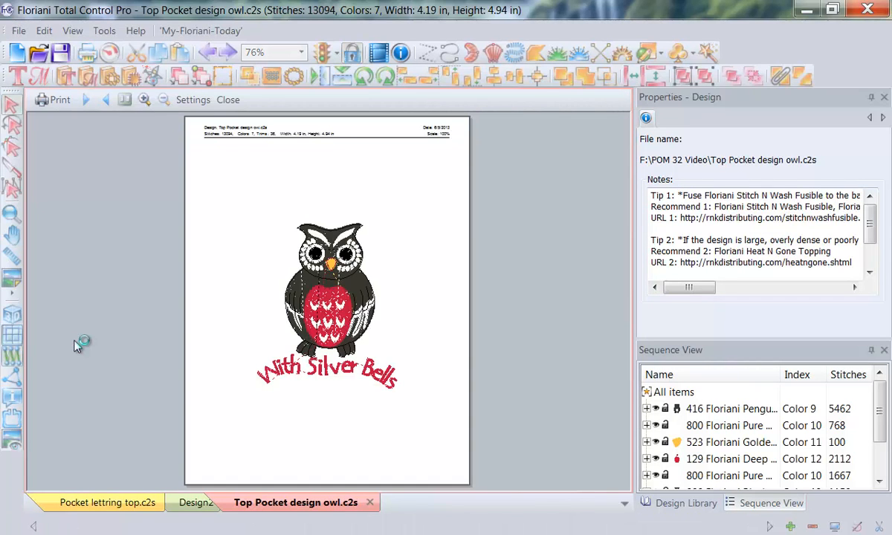
{"action": "left_click", "coordinate": [192, 101]}
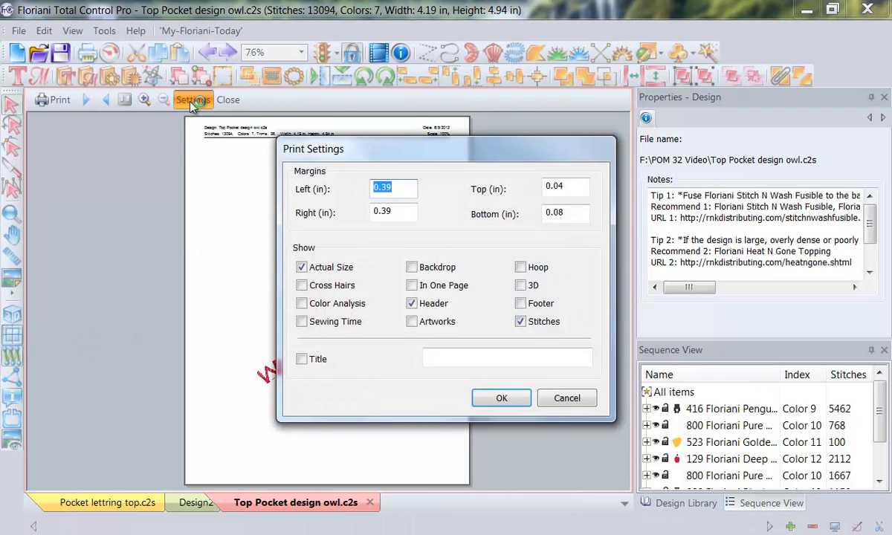
{"action": "left_click", "coordinate": [302, 285]}
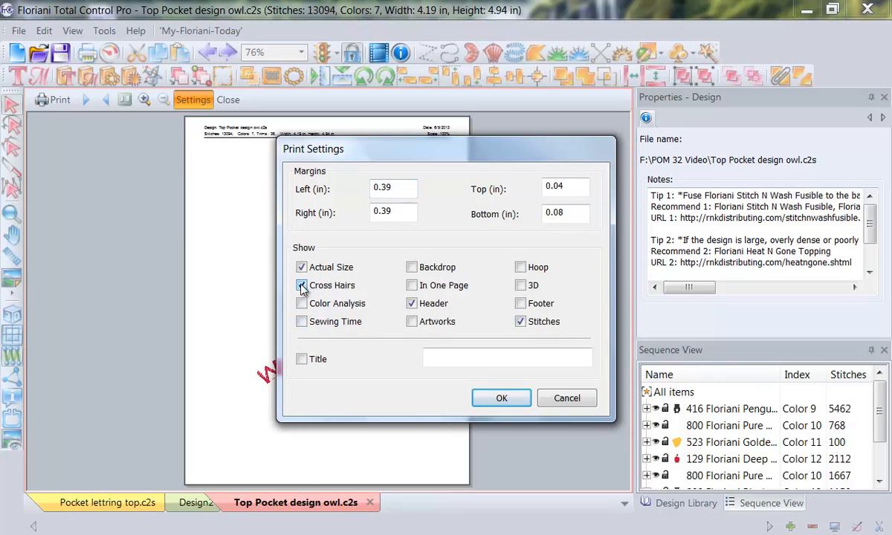
{"action": "left_click", "coordinate": [302, 303]}
{"action": "left_click", "coordinate": [521, 304]}
{"action": "left_click", "coordinate": [504, 398]}
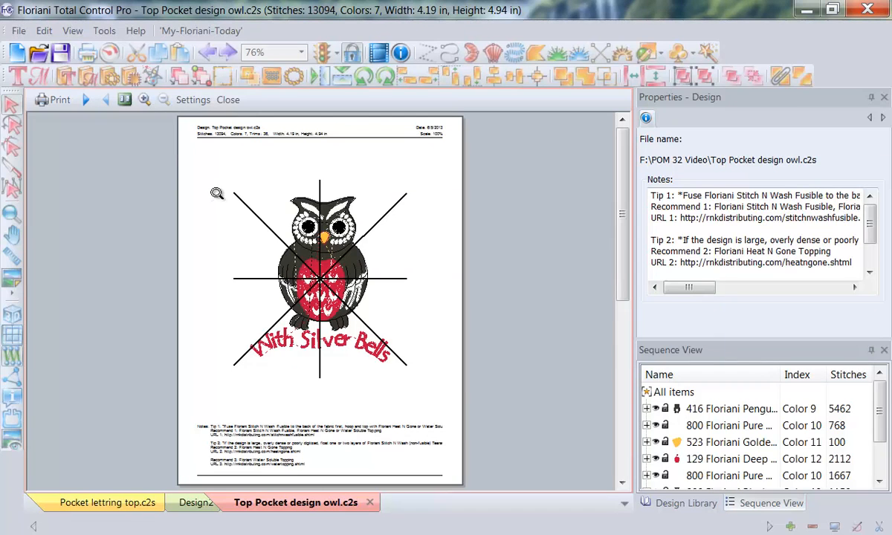
Step: Examine the enlarged cross hairs page and the color analysis page of the owl's print preview, and close the preview
{"action": "left_click", "coordinate": [145, 100]}
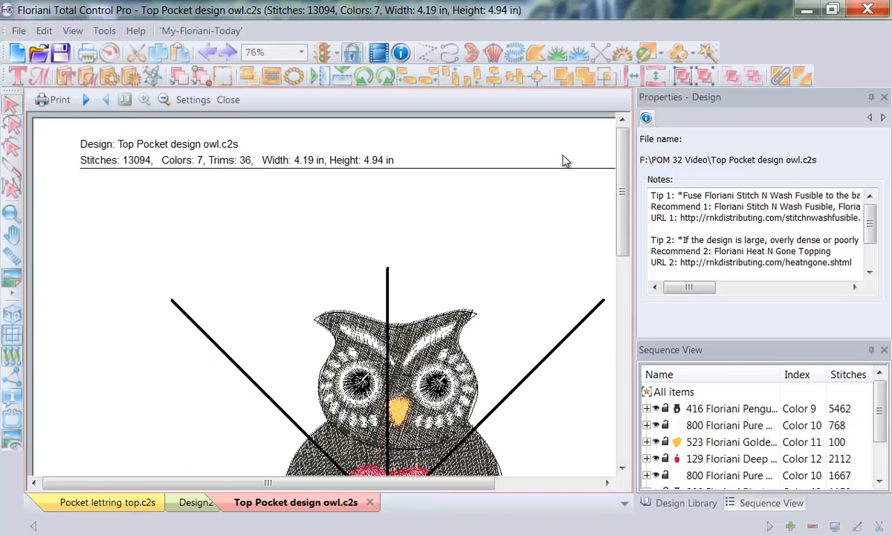
{"action": "left_click_drag", "start_coordinate": [623, 155], "coordinate": [622, 266]}
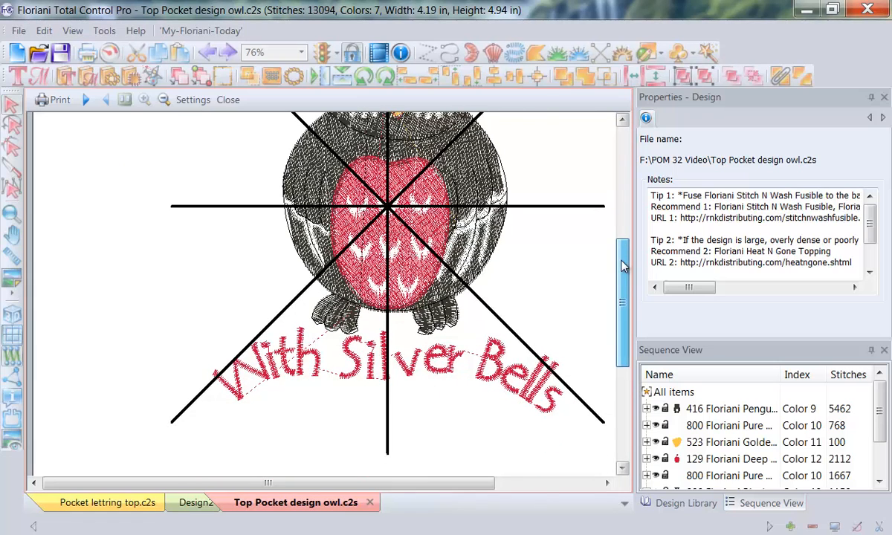
{"action": "left_click", "coordinate": [605, 483]}
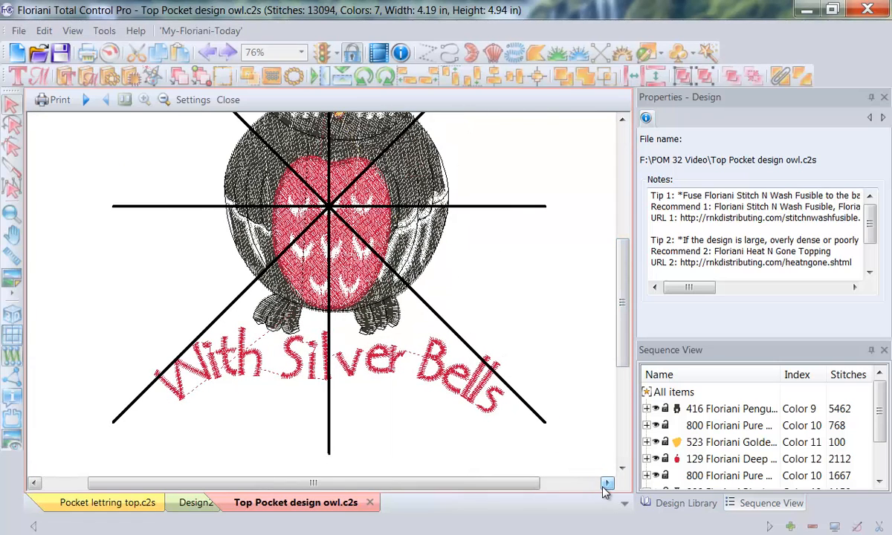
{"action": "left_click", "coordinate": [86, 100]}
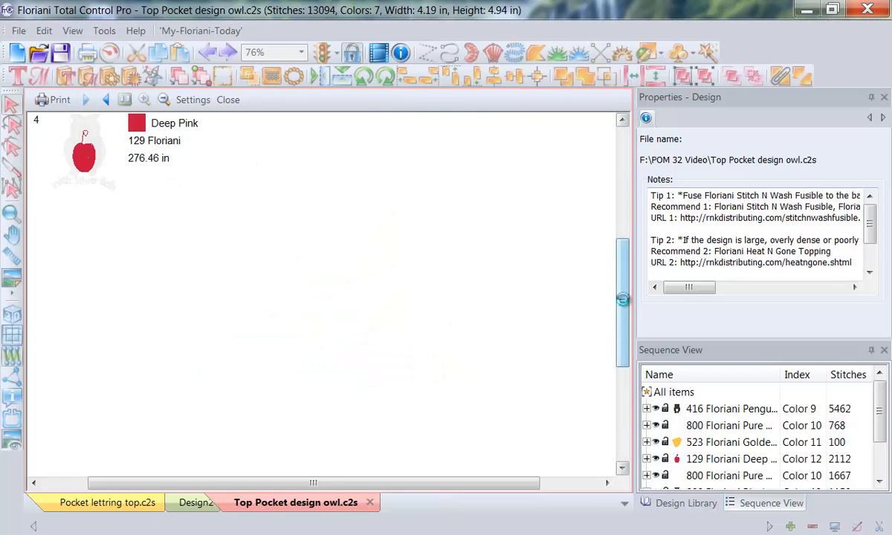
{"action": "left_click_drag", "start_coordinate": [623, 299], "coordinate": [611, 205]}
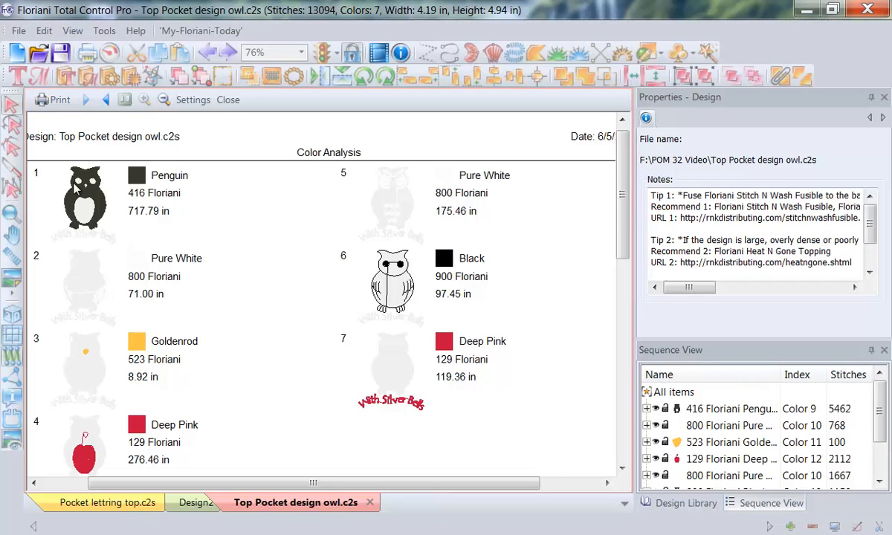
{"action": "left_click", "coordinate": [228, 100]}
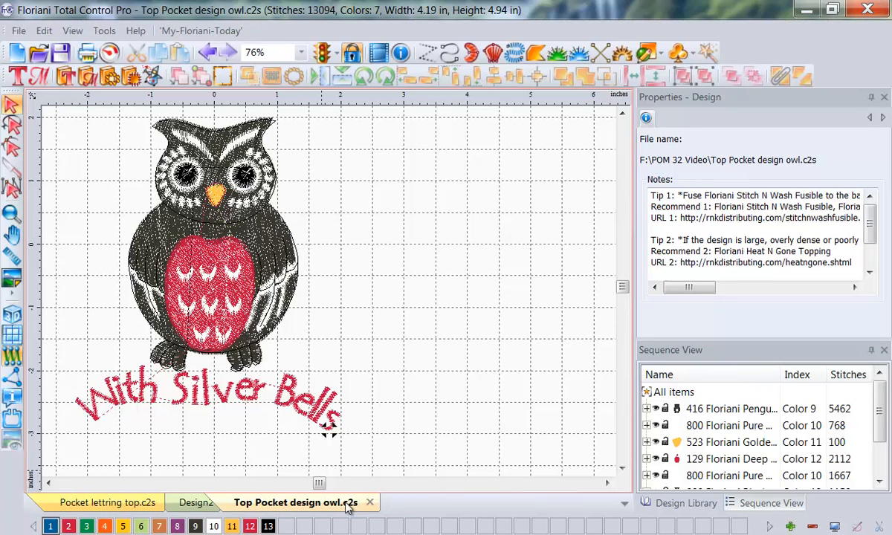
{"action": "left_click", "coordinate": [187, 503]}
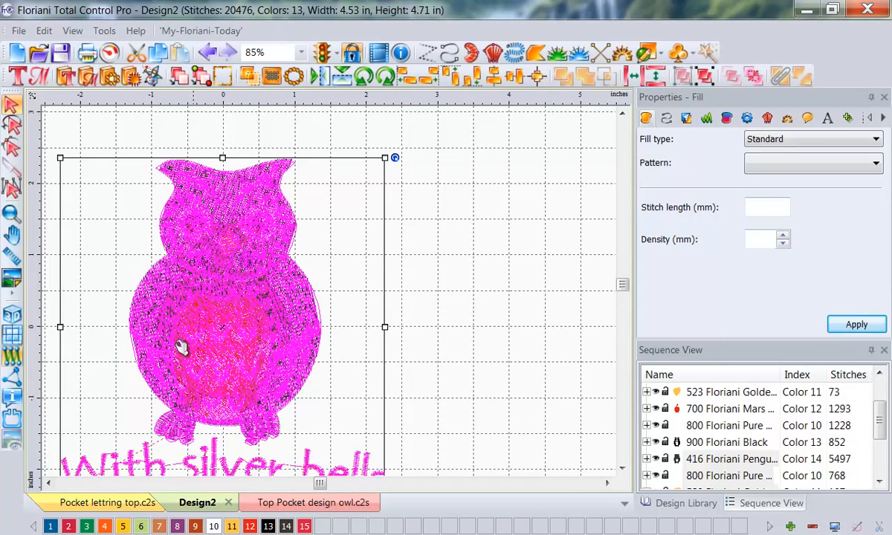
{"action": "left_click", "coordinate": [297, 503]}
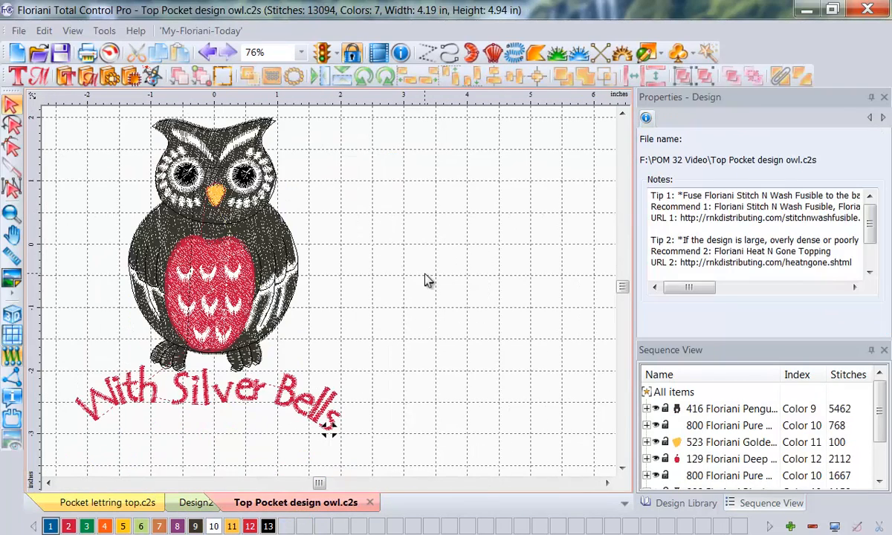
Step: Create a new blank design and place the bee from the Design Library's April2013 folder in it
{"action": "left_click", "coordinate": [17, 54]}
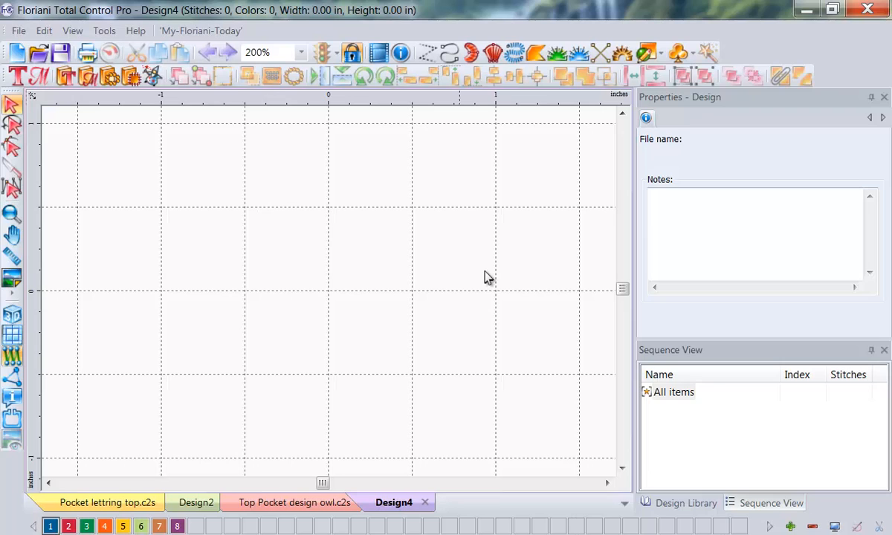
{"action": "left_click", "coordinate": [682, 505]}
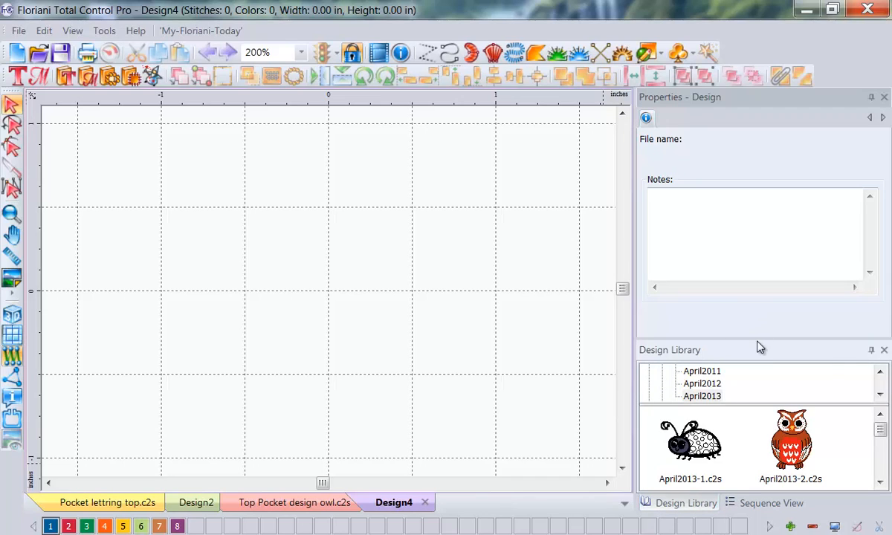
{"action": "left_click_drag", "start_coordinate": [757, 338], "coordinate": [744, 214]}
{"action": "left_click_drag", "start_coordinate": [789, 460], "coordinate": [323, 279]}
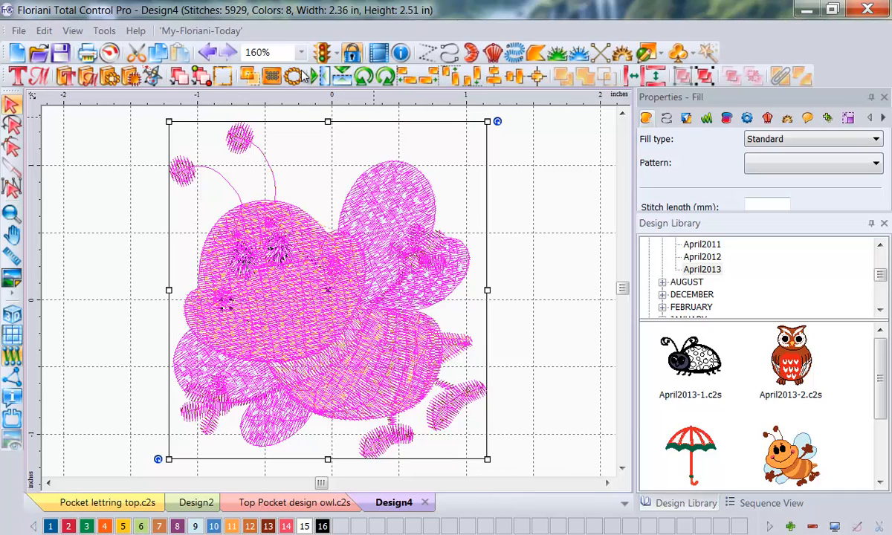
Step: Deselect the bee and shrink the Design Library to give the properties area more height
{"action": "left_click", "coordinate": [272, 54]}
{"action": "left_click", "coordinate": [258, 97]}
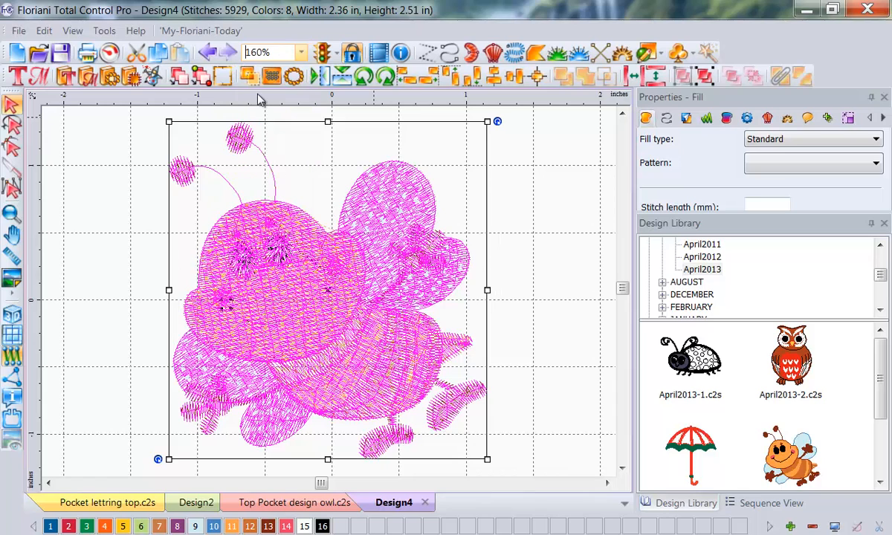
{"action": "left_click", "coordinate": [531, 218]}
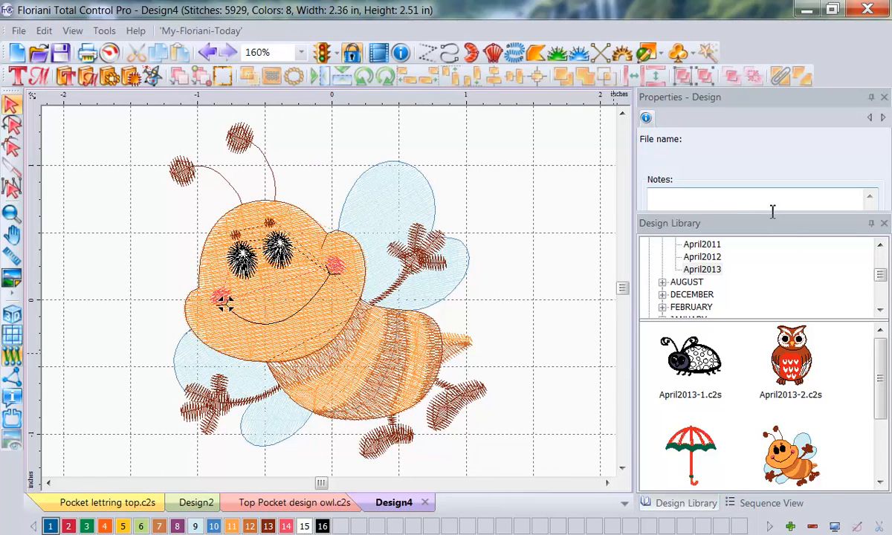
{"action": "left_click_drag", "start_coordinate": [770, 211], "coordinate": [769, 369]}
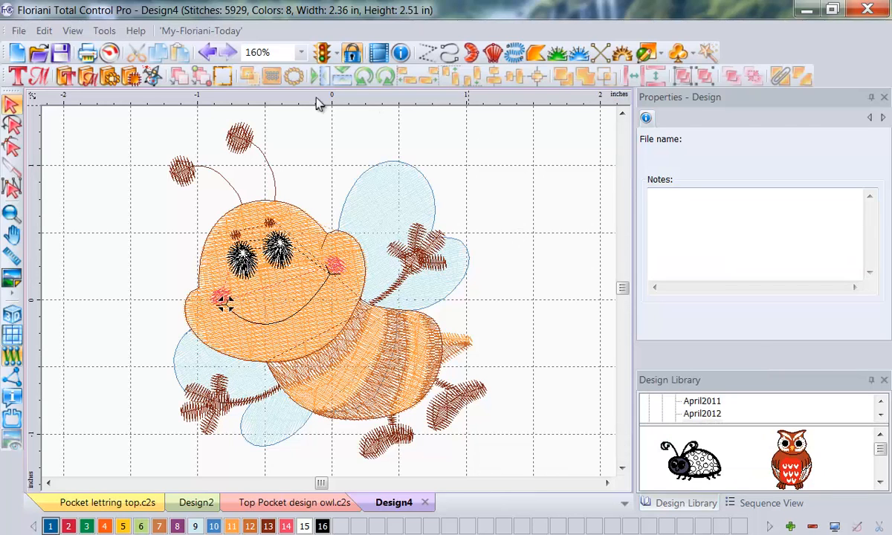
Step: Try a single united outline at a distance of 0.08 in around the whole bee, and undo it
{"action": "left_click", "coordinate": [269, 299]}
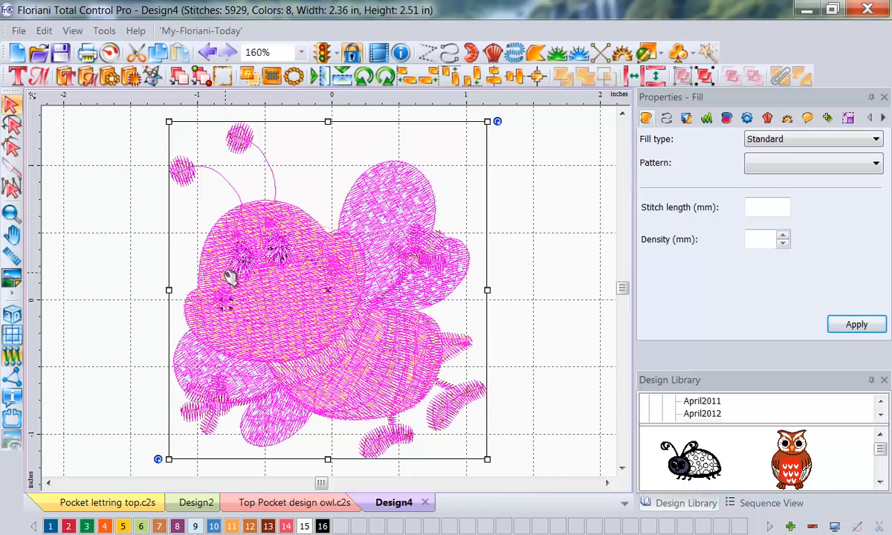
{"action": "right_click", "coordinate": [229, 278]}
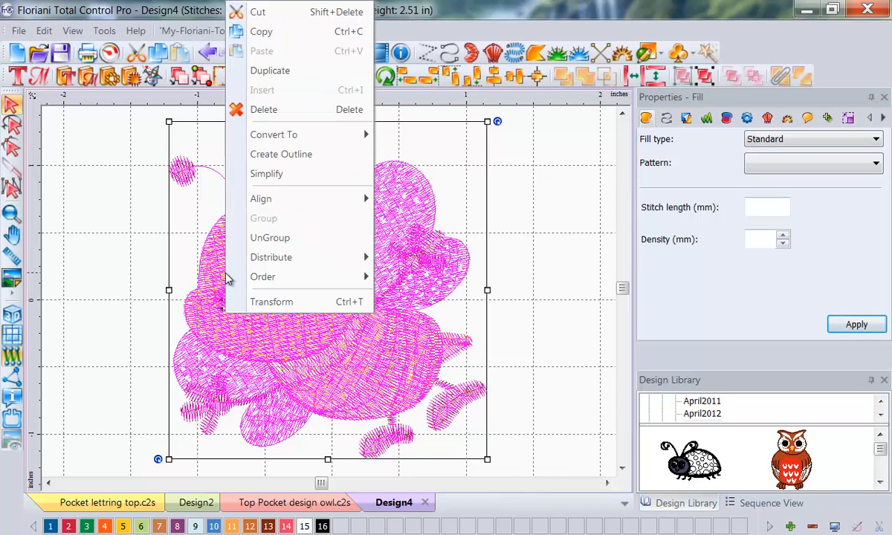
{"action": "left_click", "coordinate": [275, 156]}
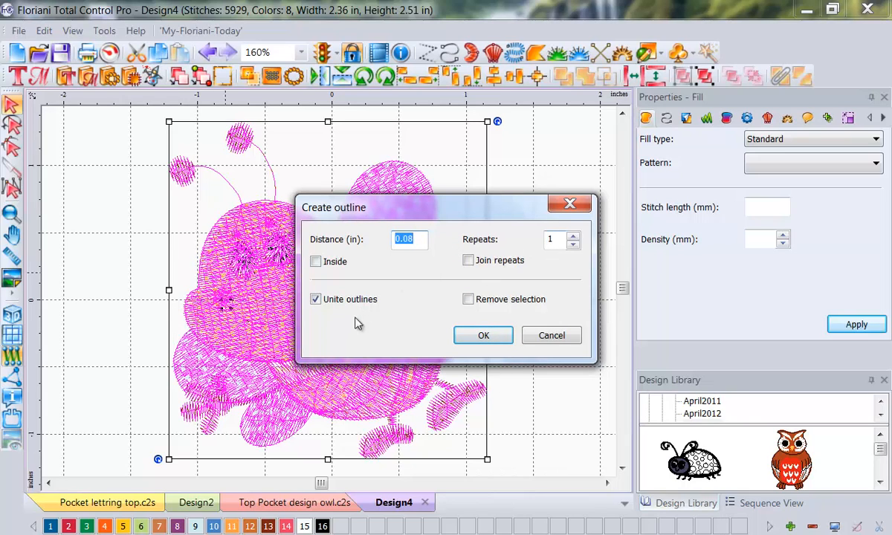
{"action": "left_click", "coordinate": [479, 336]}
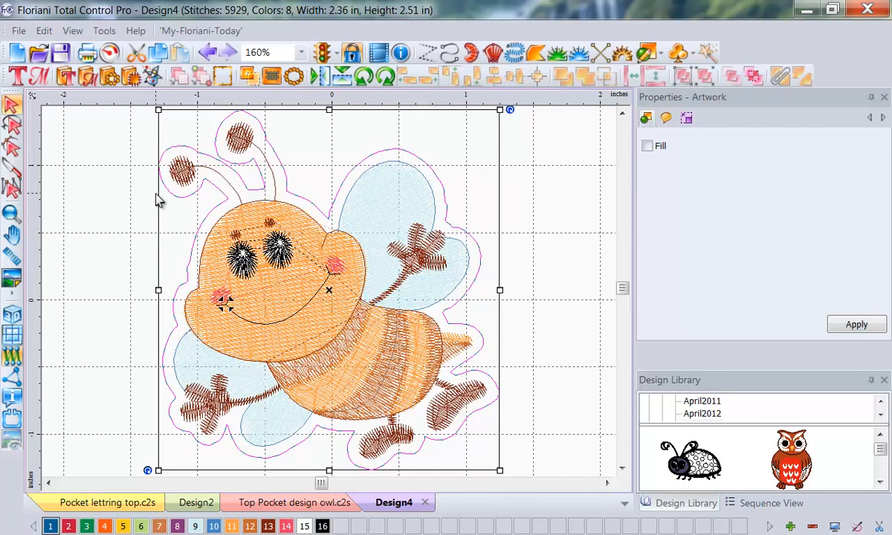
{"action": "key", "text": "ctrl+z"}
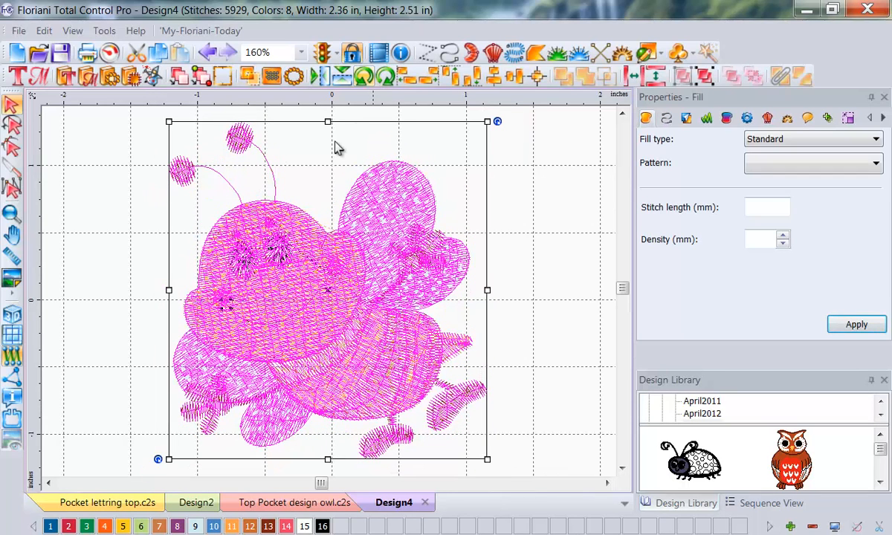
Step: Create a single united outline at a distance of 1 in around the whole bee
{"action": "right_click", "coordinate": [339, 248]}
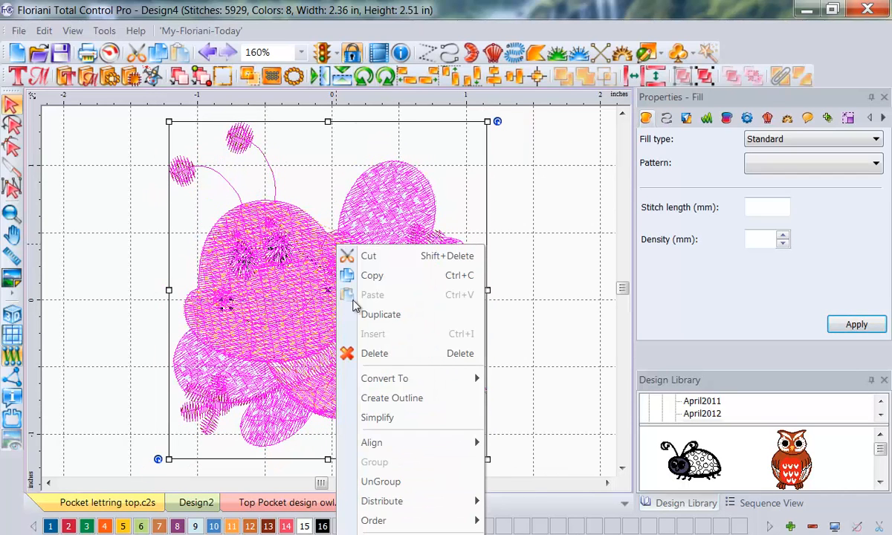
{"action": "left_click", "coordinate": [401, 400]}
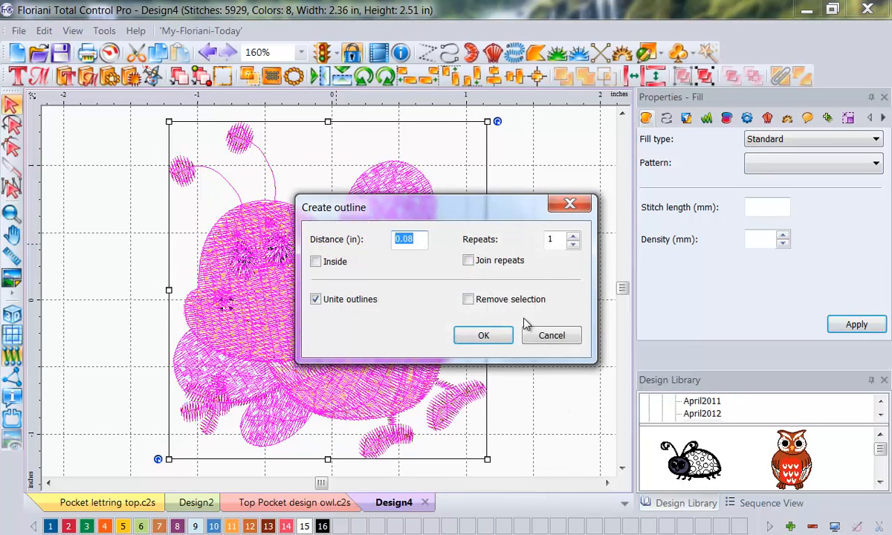
{"action": "left_click", "coordinate": [403, 240]}
{"action": "double_click", "coordinate": [404, 239]}
{"action": "type", "text": "1."}
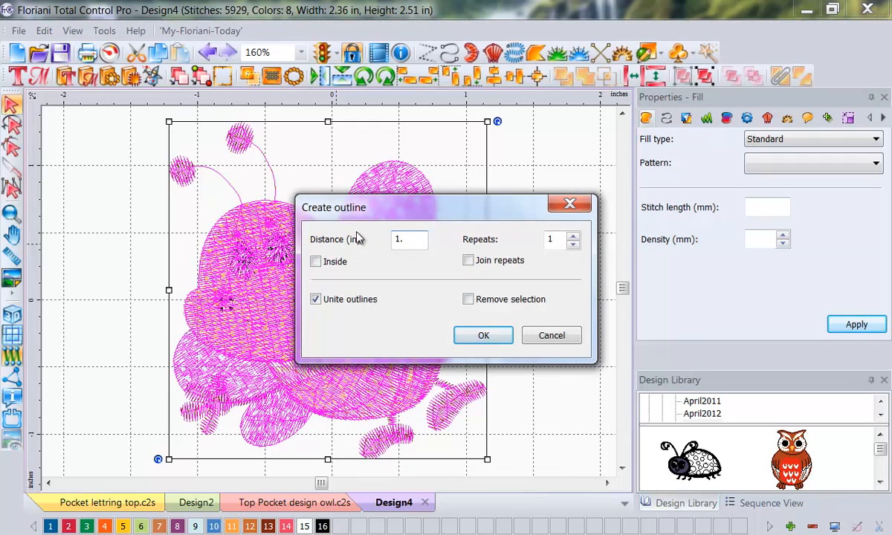
{"action": "left_click", "coordinate": [492, 336]}
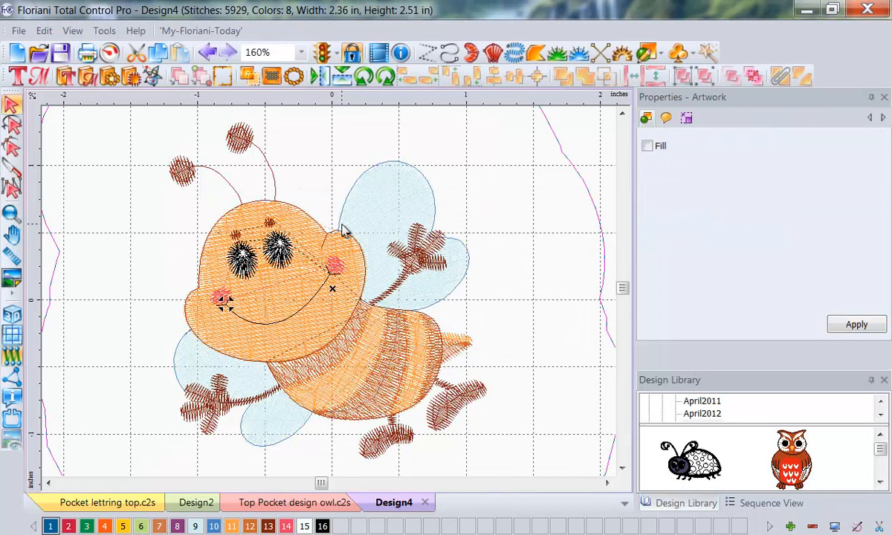
Step: Try a united outline at a distance of 0.5 in around the 1 in outline, and delete the 1 in outline
{"action": "right_click", "coordinate": [543, 181]}
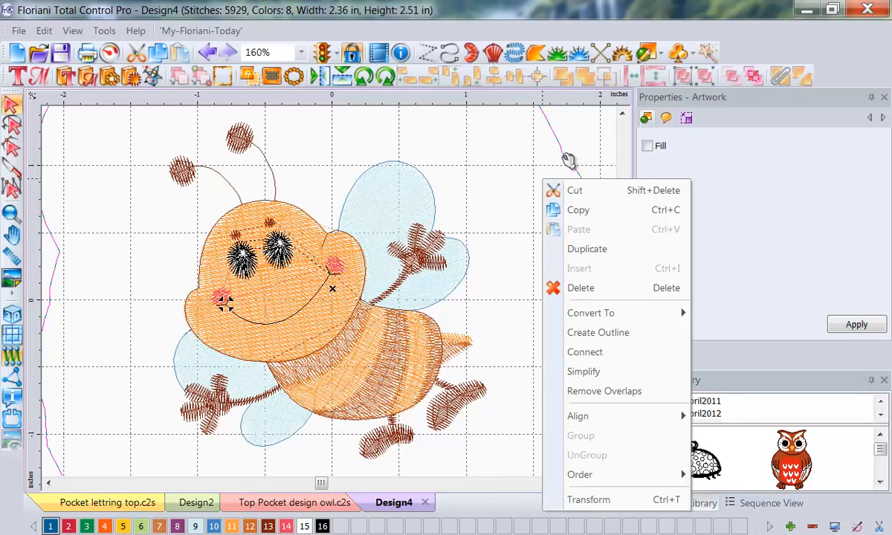
{"action": "left_click", "coordinate": [567, 163]}
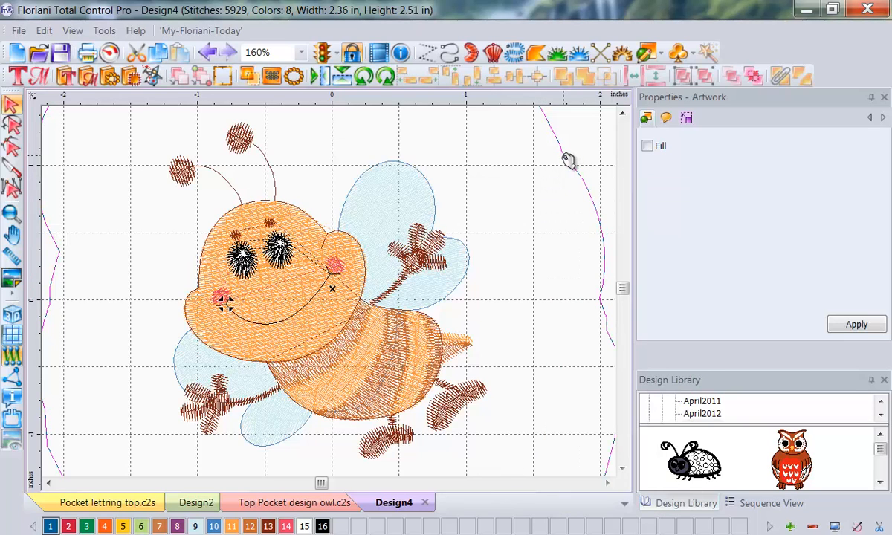
{"action": "right_click", "coordinate": [511, 235]}
{"action": "left_click", "coordinate": [576, 155]}
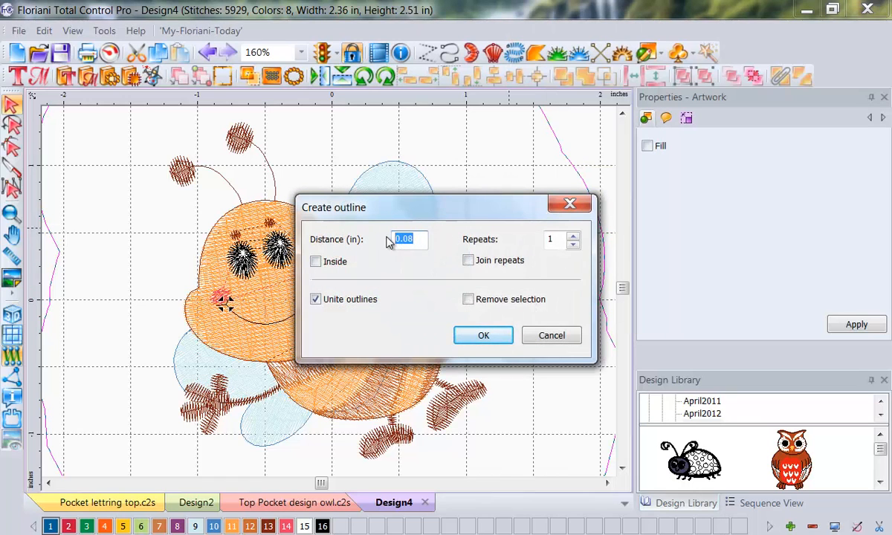
{"action": "type", "text": ".5"}
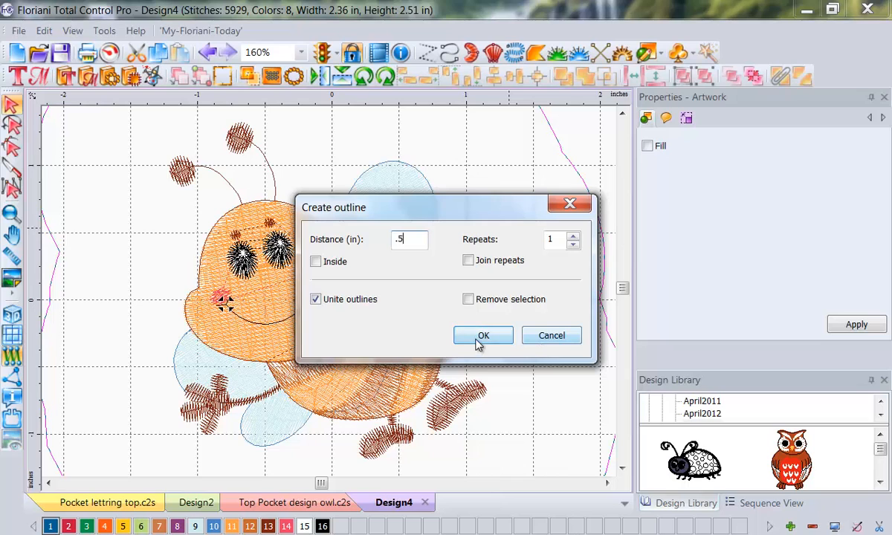
{"action": "left_click", "coordinate": [481, 336]}
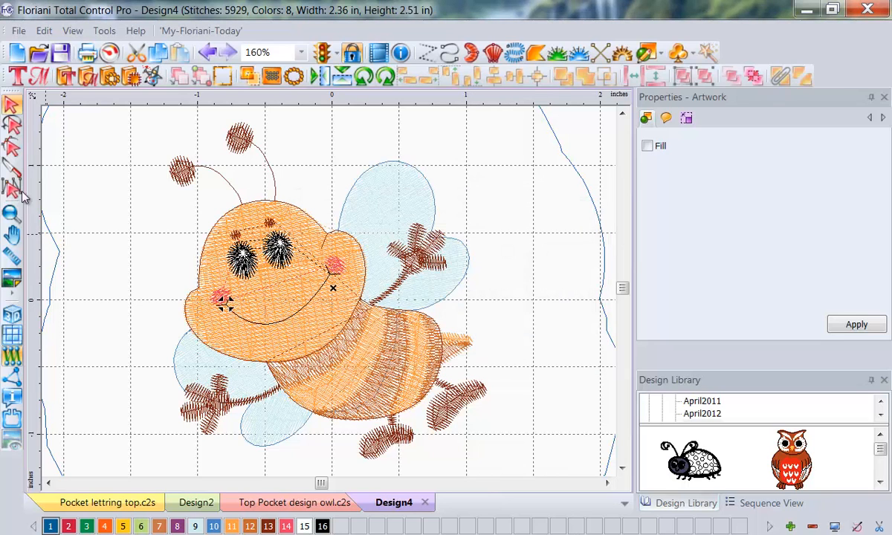
{"action": "left_click", "coordinate": [63, 259]}
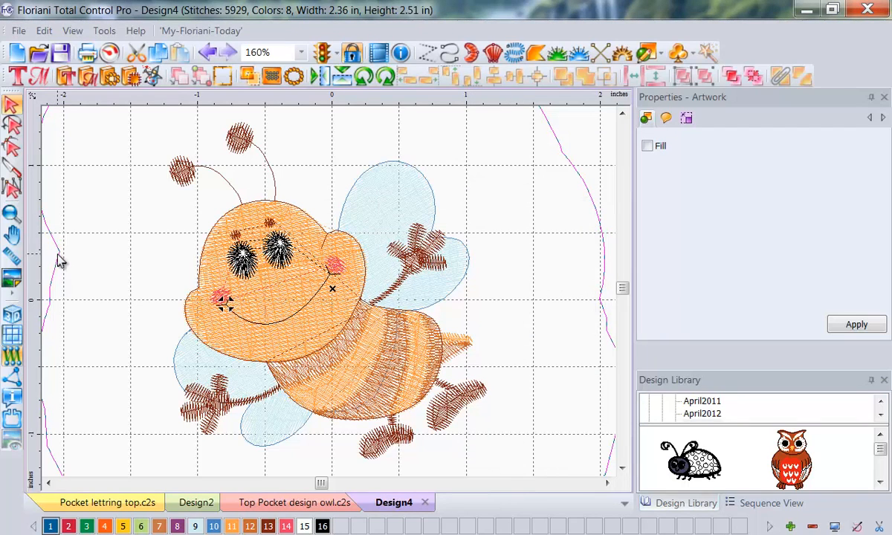
{"action": "key", "text": "Delete"}
Step: Create a single united outline at a distance of 0.5 in around the whole bee
{"action": "left_click", "coordinate": [321, 281]}
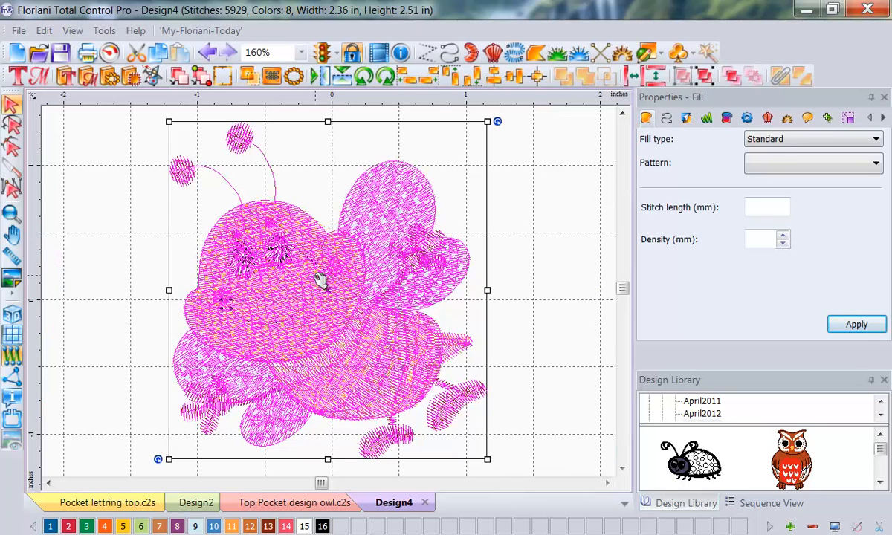
{"action": "right_click", "coordinate": [321, 281]}
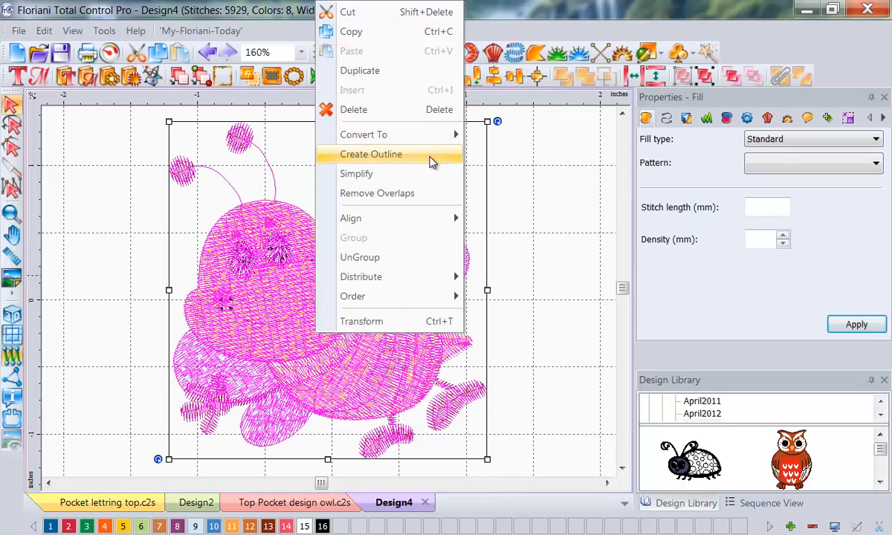
{"action": "left_click", "coordinate": [431, 161]}
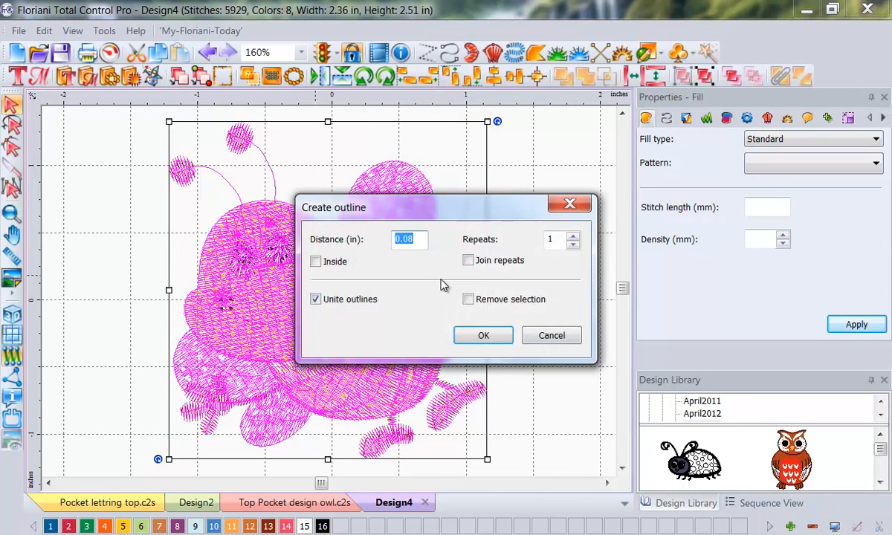
{"action": "type", "text": ".5"}
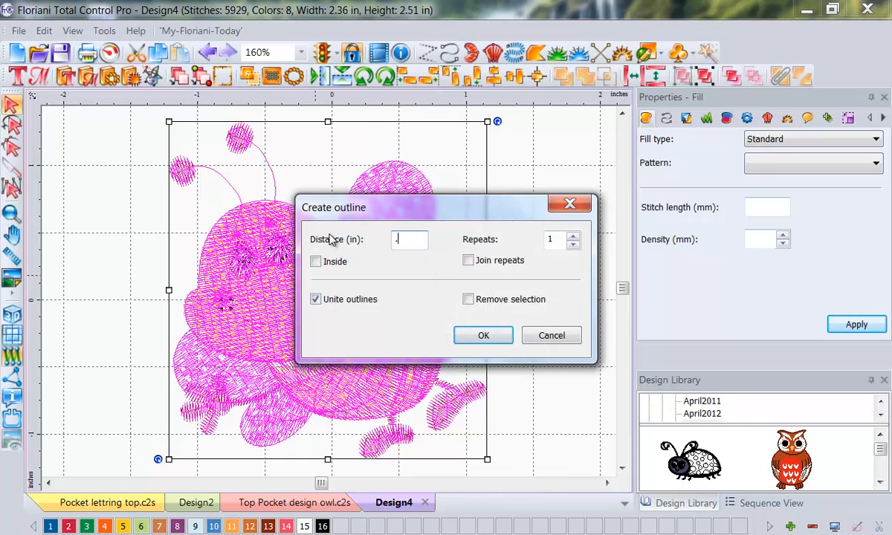
{"action": "left_click", "coordinate": [468, 336]}
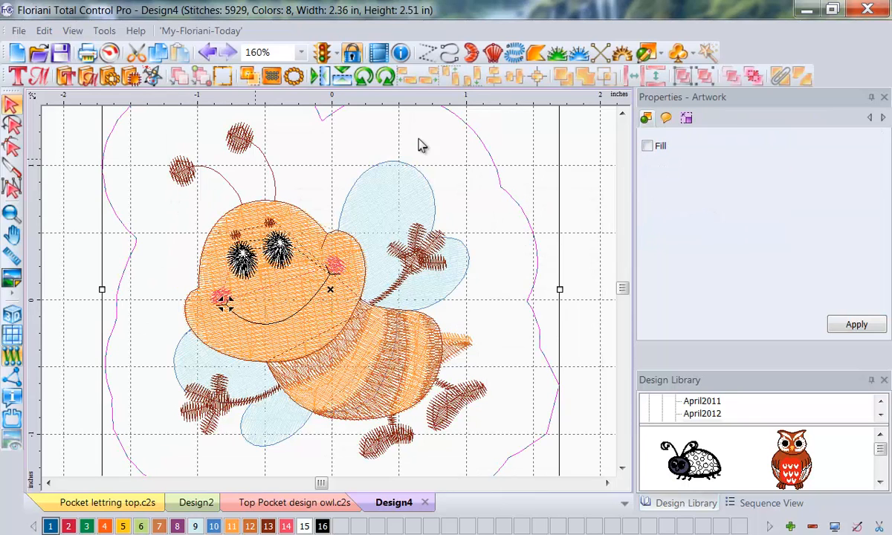
Step: Delete the larger outer outline, keeping the one closest to the bee, and leave everything deselected
{"action": "left_click", "coordinate": [292, 54]}
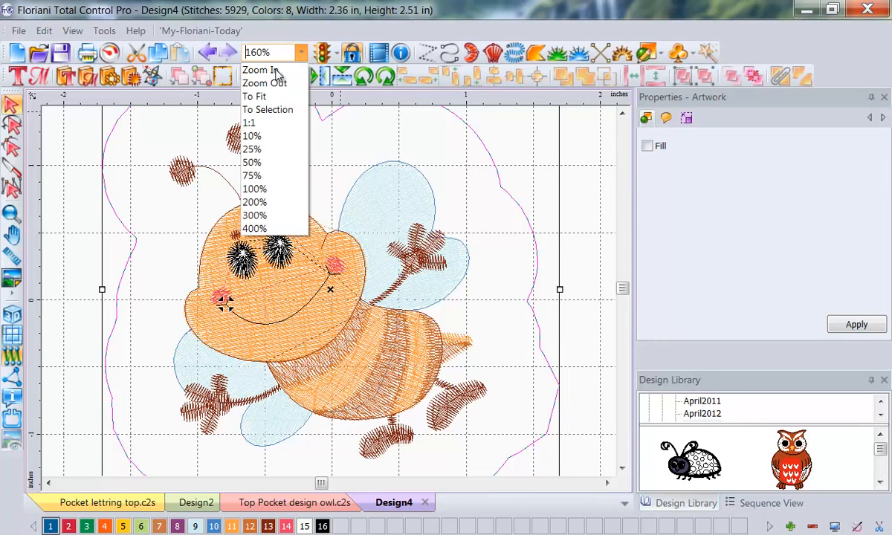
{"action": "left_click", "coordinate": [254, 97]}
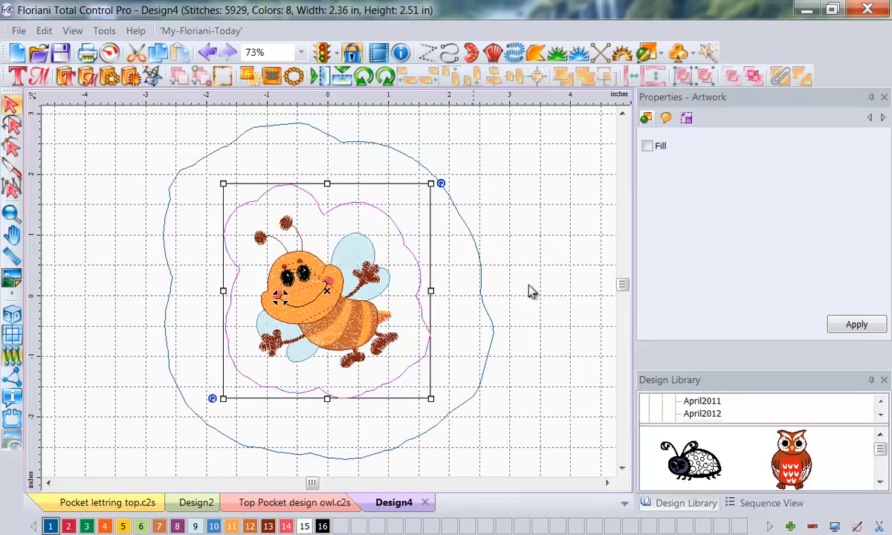
{"action": "left_click", "coordinate": [482, 273]}
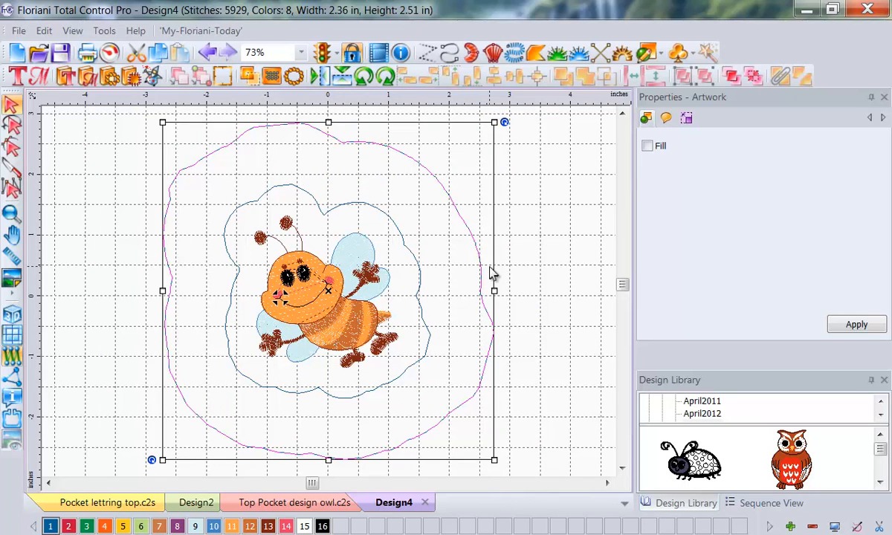
{"action": "key", "text": "Delete"}
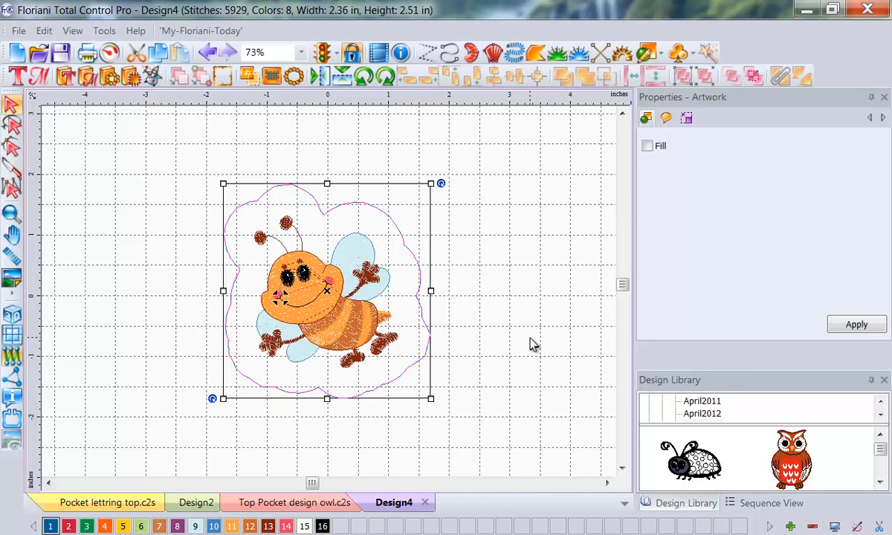
{"action": "left_click", "coordinate": [523, 191]}
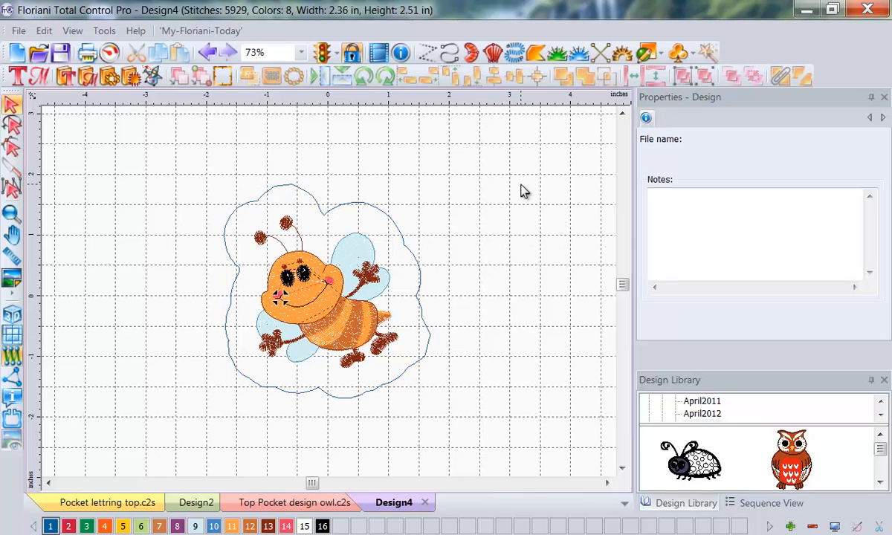
{"action": "left_click", "coordinate": [353, 336]}
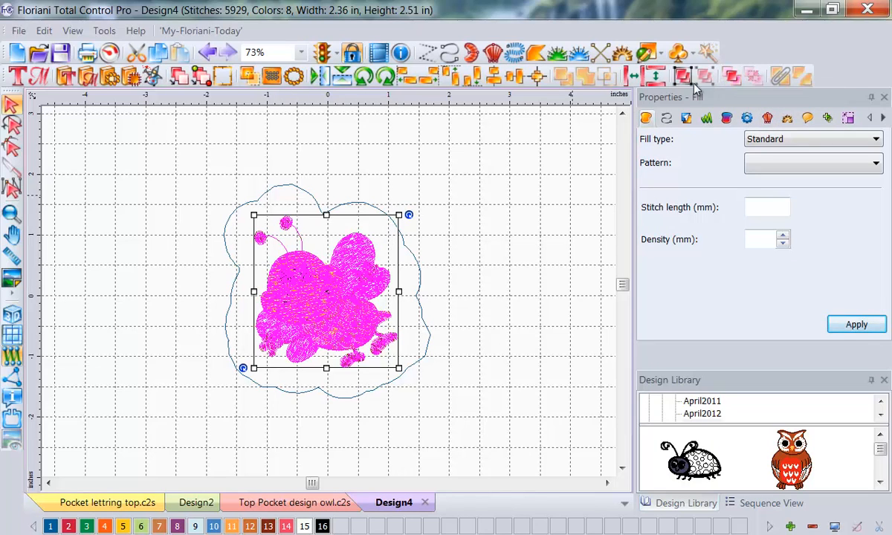
{"action": "left_click", "coordinate": [547, 188]}
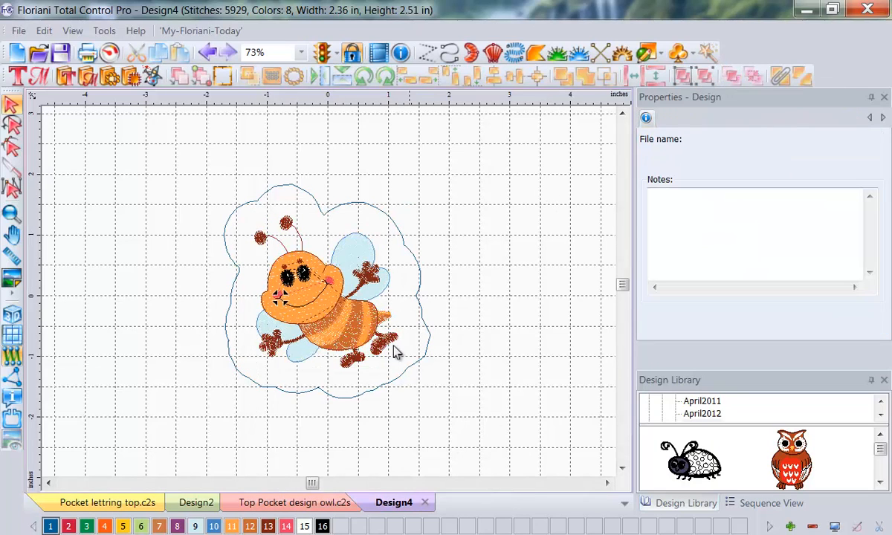
Step: Recolor the bee's orange head and body fill with palette color 5, Floriani Indian Orange
{"action": "left_click", "coordinate": [742, 504]}
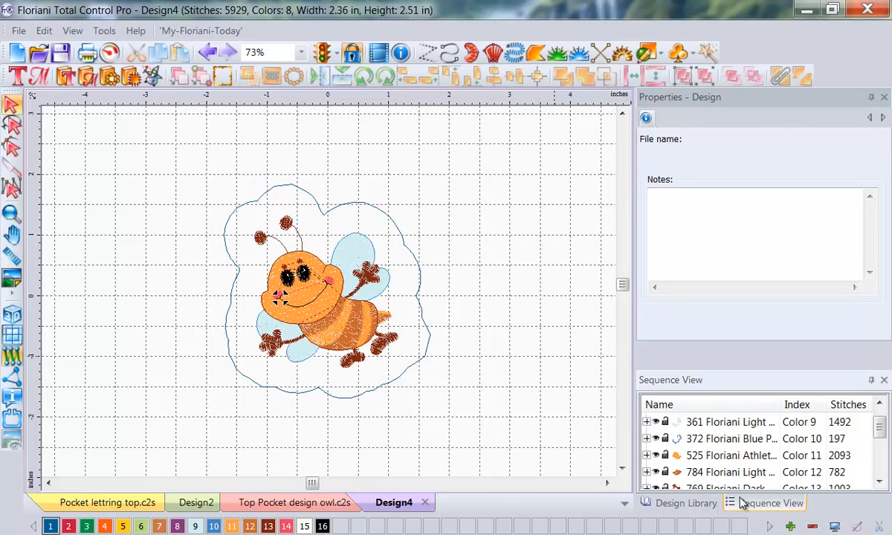
{"action": "left_click", "coordinate": [699, 456]}
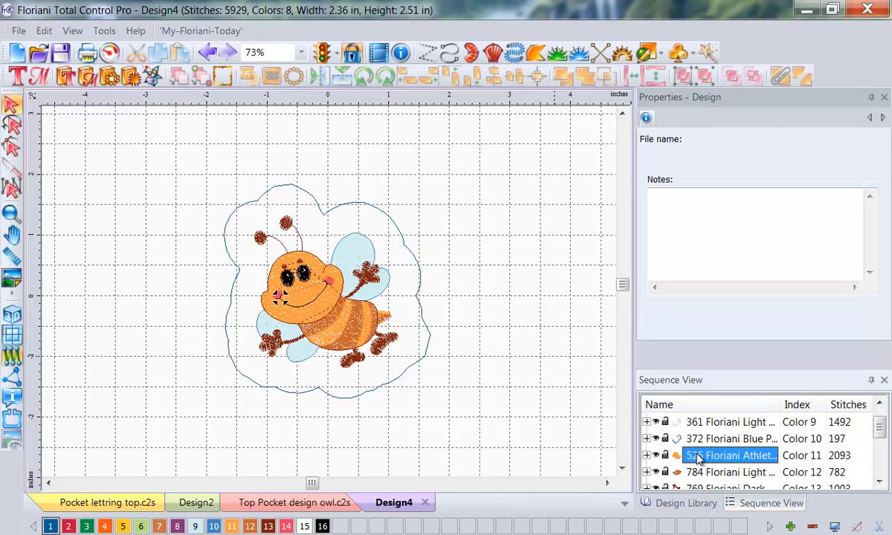
{"action": "left_click", "coordinate": [123, 527]}
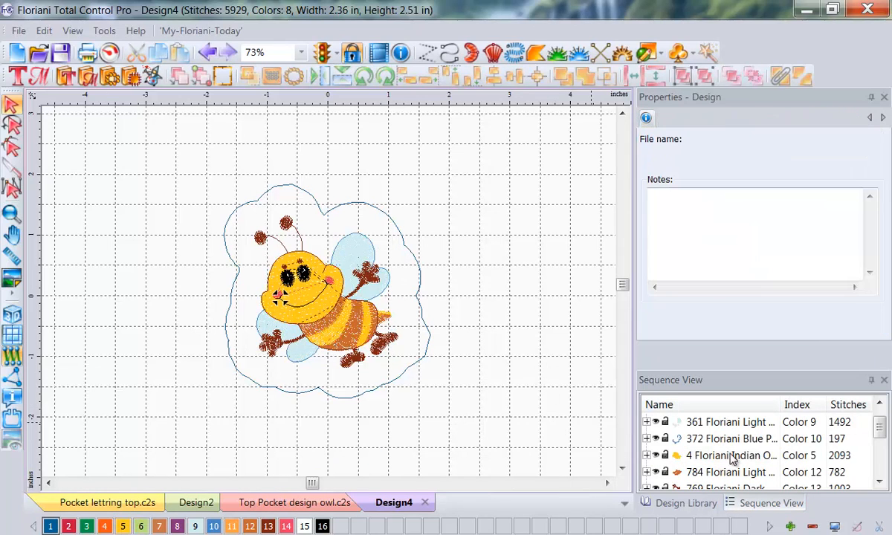
Step: Change the thread of color 12, used for the bee's body stripes, to Floriani 416
{"action": "left_click", "coordinate": [702, 473]}
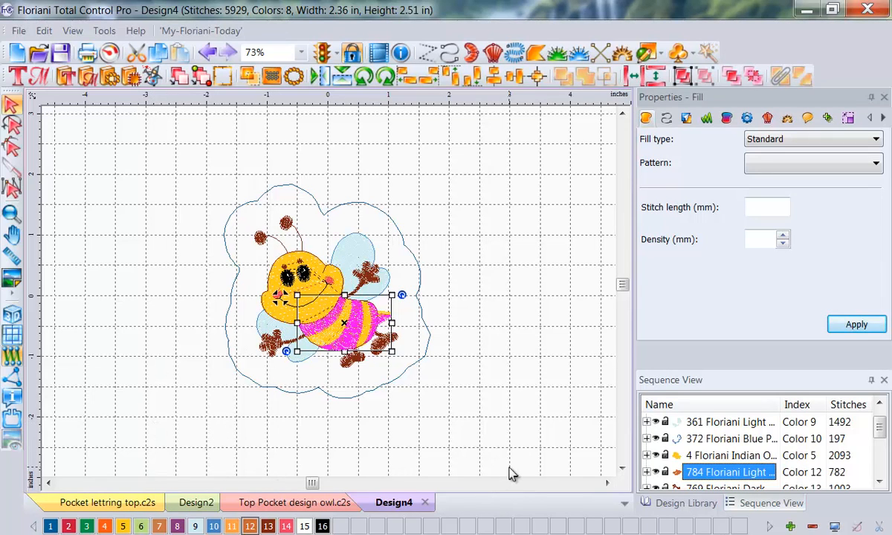
{"action": "double_click", "coordinate": [251, 526]}
{"action": "type", "text": "416"}
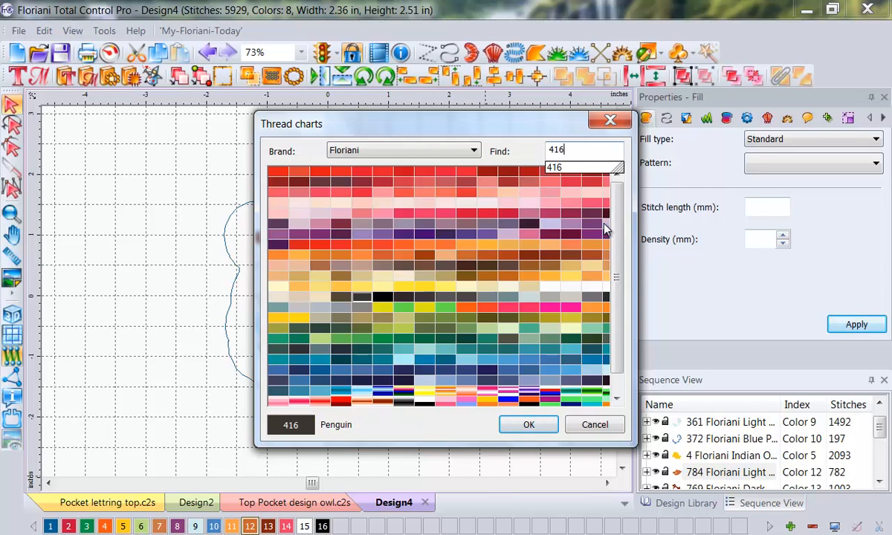
{"action": "left_click", "coordinate": [528, 424]}
{"action": "left_click", "coordinate": [513, 318]}
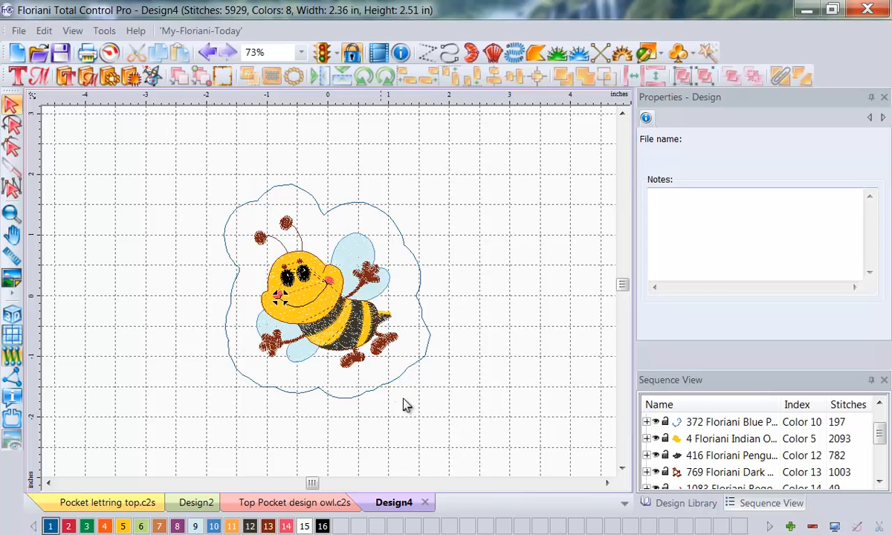
Step: Change the thread of color 13, used for the bee's antennae, hands and feet, to Floriani 900 Black
{"action": "double_click", "coordinate": [268, 528]}
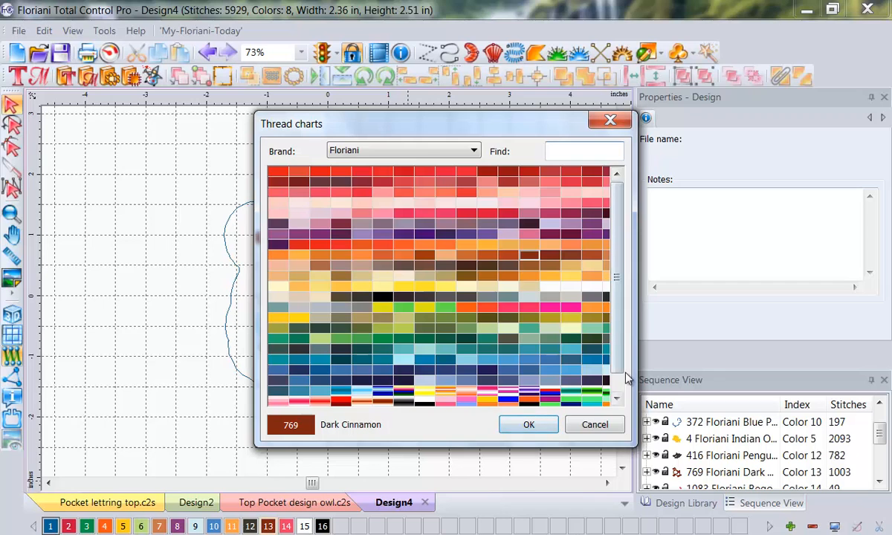
{"action": "type", "text": "900"}
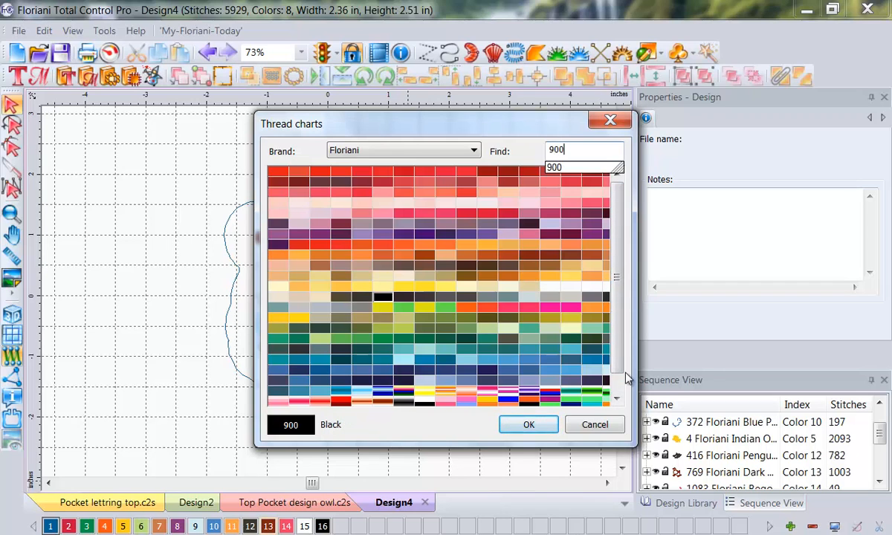
{"action": "left_click", "coordinate": [535, 425]}
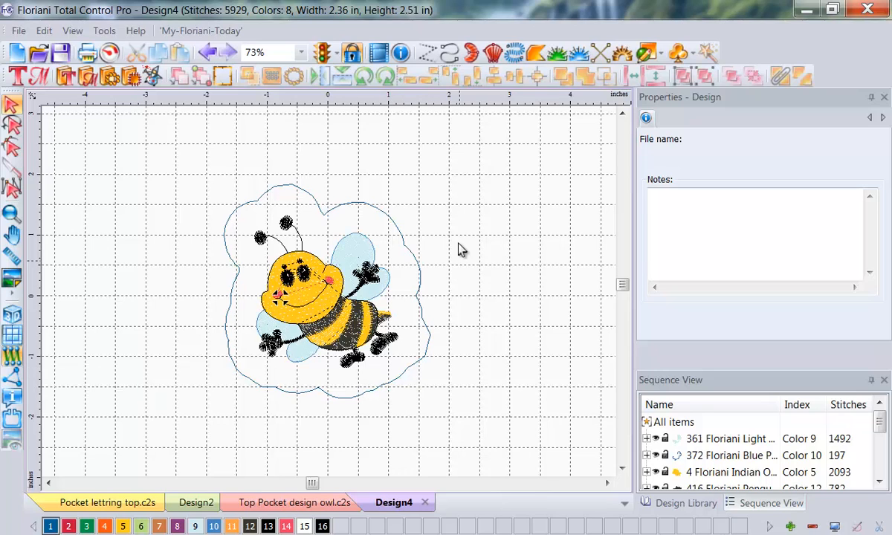
Step: Add a text object above the bee, with its type set to Path and its shift set to Center
{"action": "left_click", "coordinate": [17, 77]}
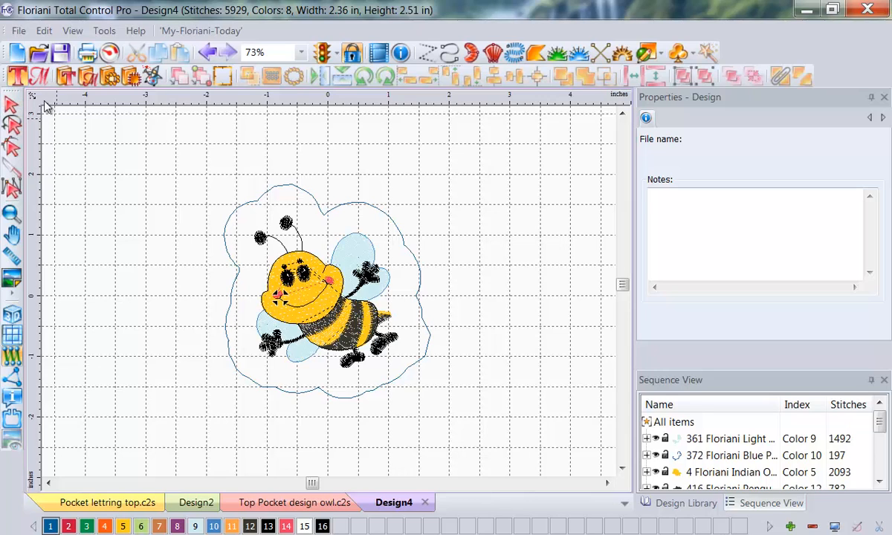
{"action": "left_click", "coordinate": [158, 158]}
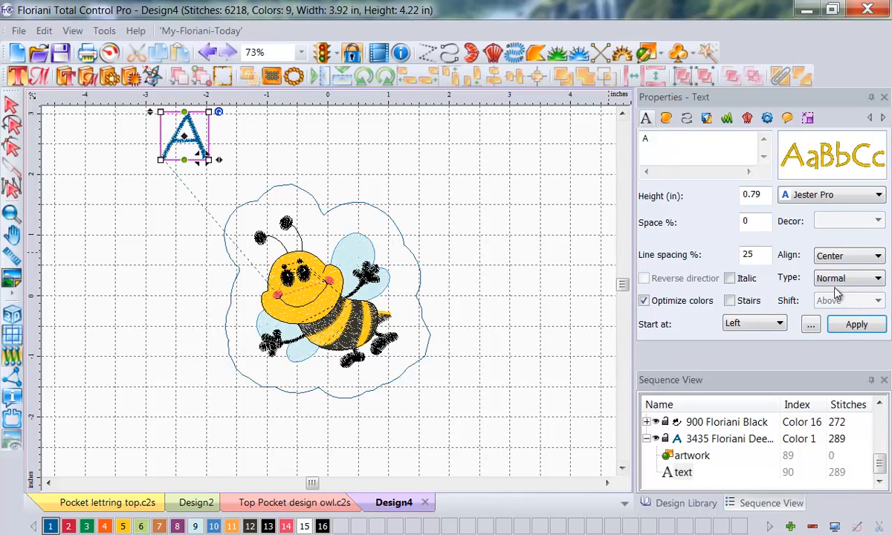
{"action": "left_click", "coordinate": [878, 278]}
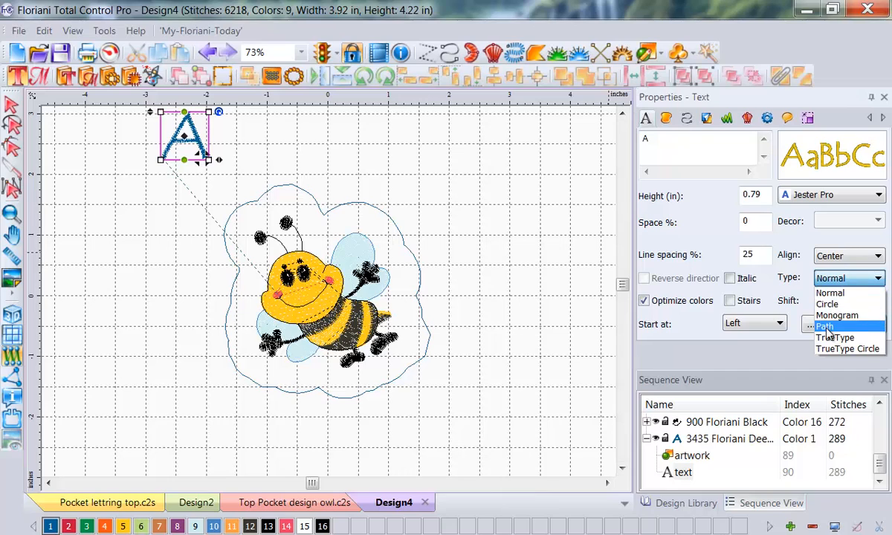
{"action": "left_click", "coordinate": [827, 327]}
{"action": "left_click", "coordinate": [876, 301]}
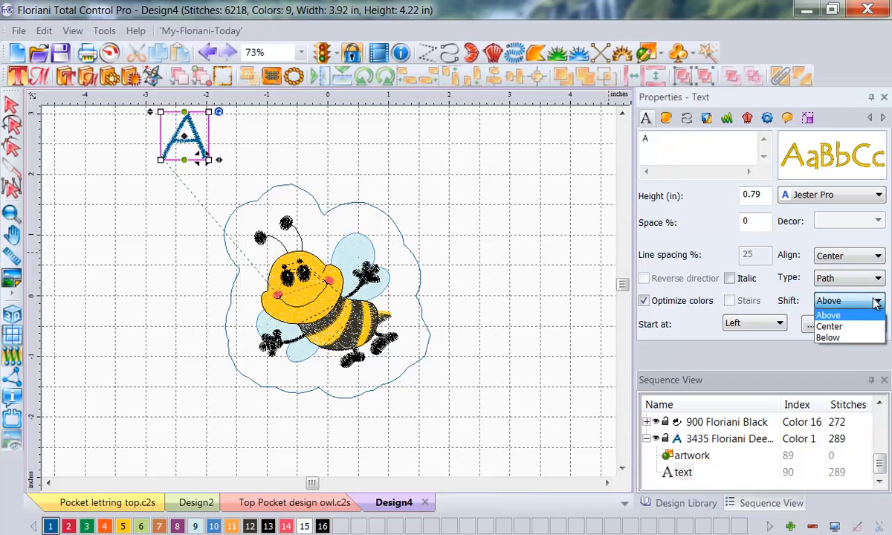
{"action": "left_click", "coordinate": [831, 328]}
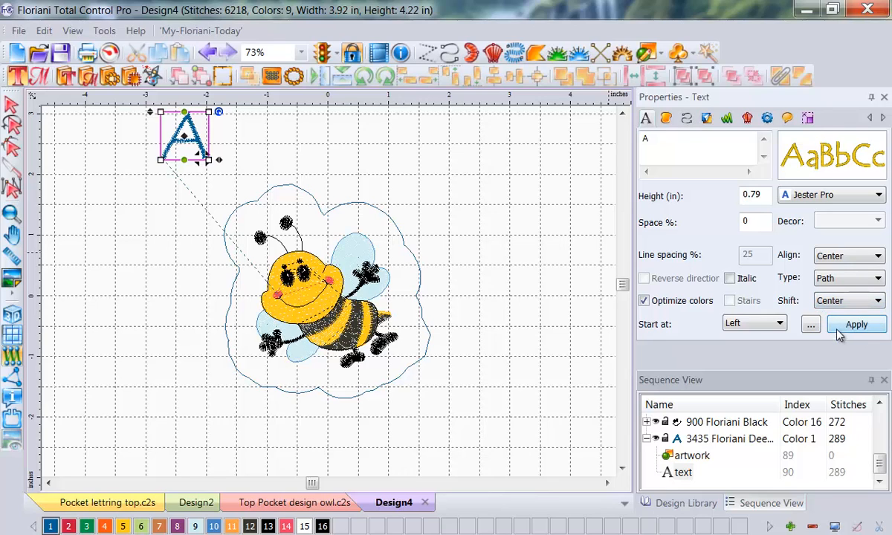
{"action": "left_click", "coordinate": [862, 327]}
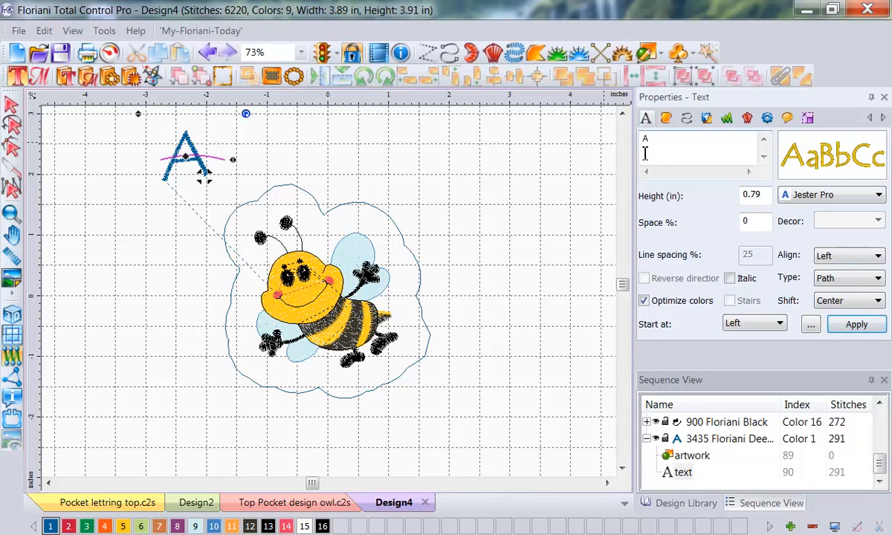
Step: Change the text's wording to "and cockleshells" and set its height to 0.50 in
{"action": "double_click", "coordinate": [667, 146]}
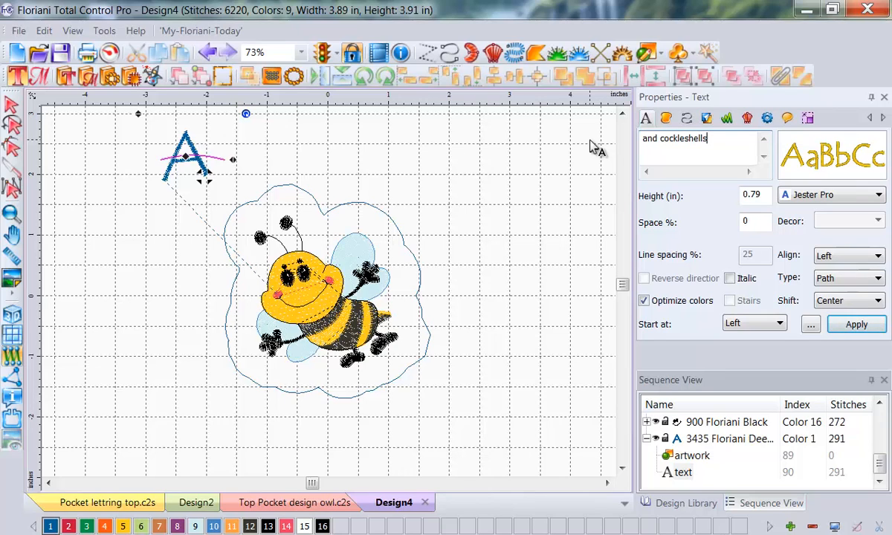
{"action": "double_click", "coordinate": [761, 195]}
{"action": "type", "text": ".5"}
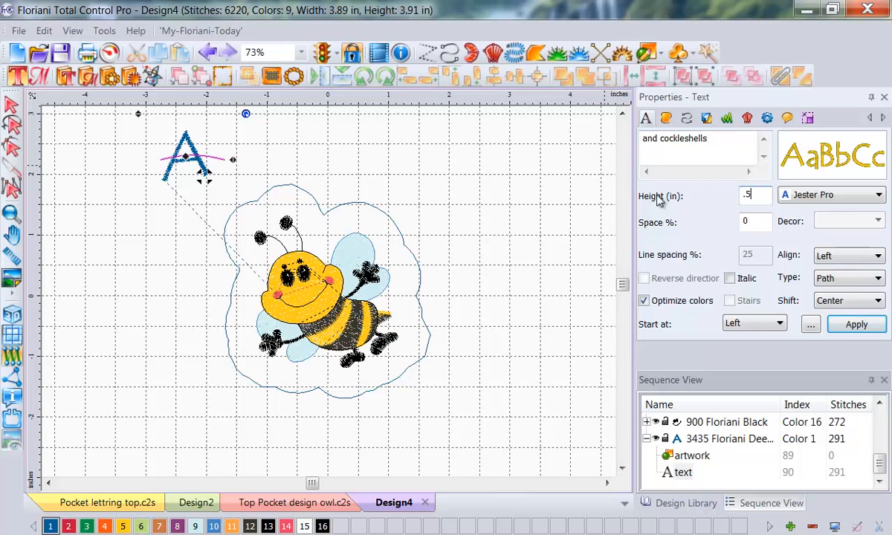
{"action": "left_click", "coordinate": [848, 325]}
{"action": "left_click", "coordinate": [851, 326]}
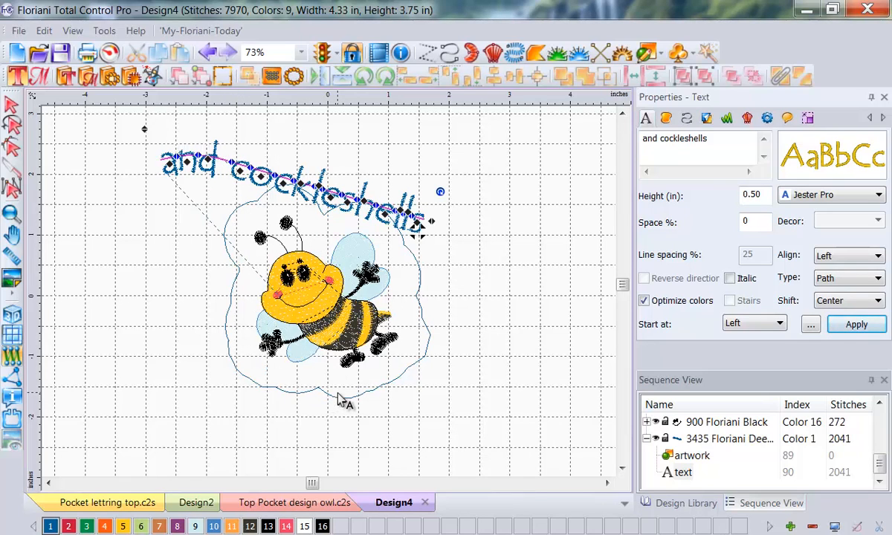
Step: Fit the "and cockleshells" text onto the outline artwork around the bee with Text On Path
{"action": "left_click", "coordinate": [702, 458]}
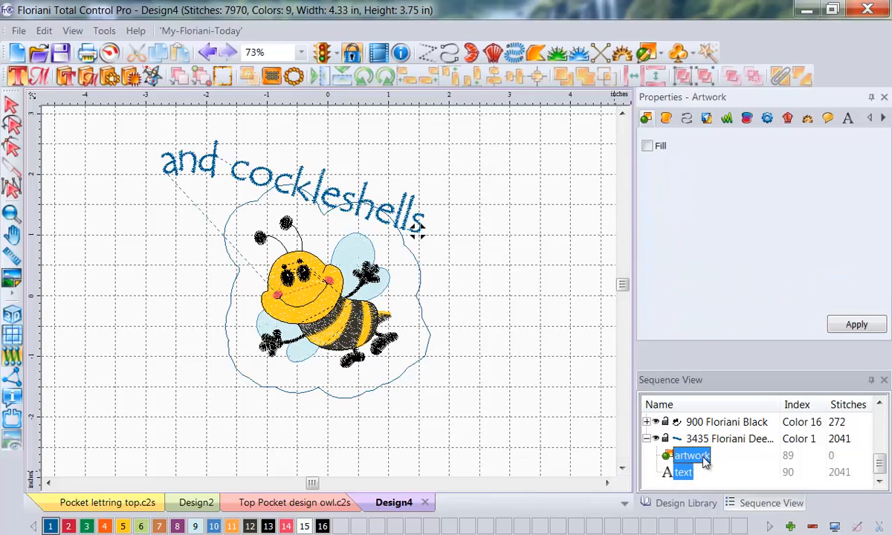
{"action": "right_click", "coordinate": [316, 192]}
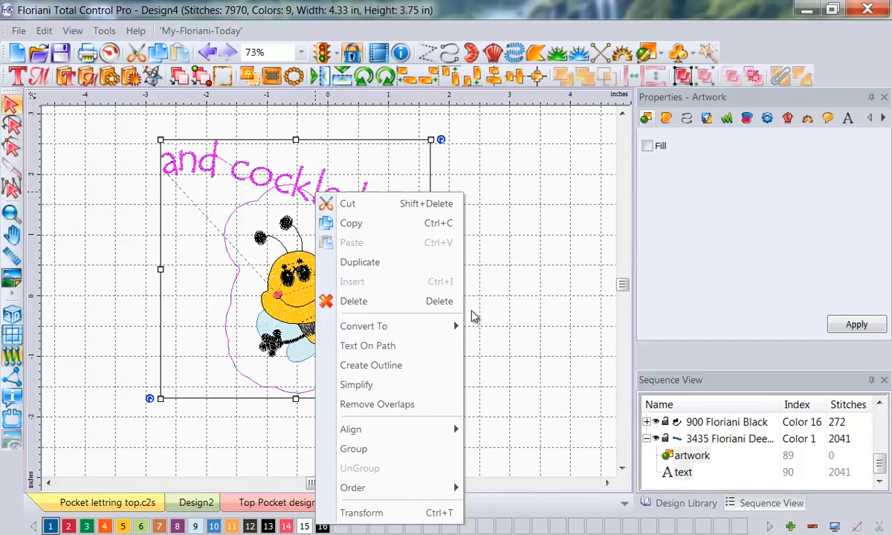
{"action": "left_click", "coordinate": [366, 345]}
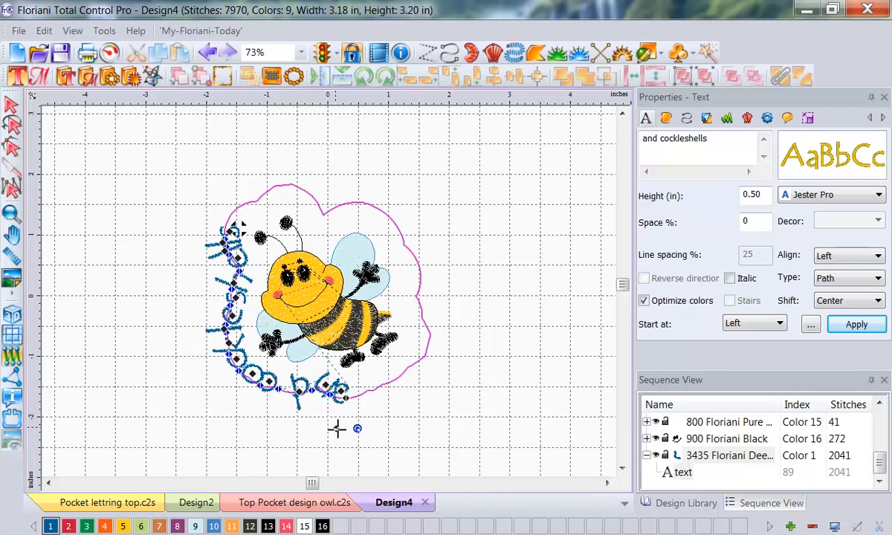
Step: Set the height of the text along the bee's outline to 0.60 in and check its placement
{"action": "left_click_drag", "start_coordinate": [330, 426], "coordinate": [364, 434]}
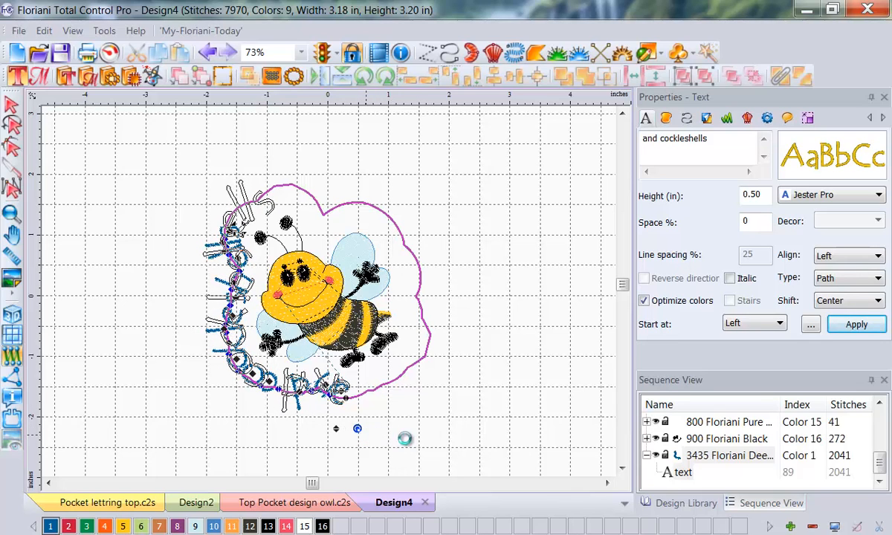
{"action": "left_click", "coordinate": [496, 289]}
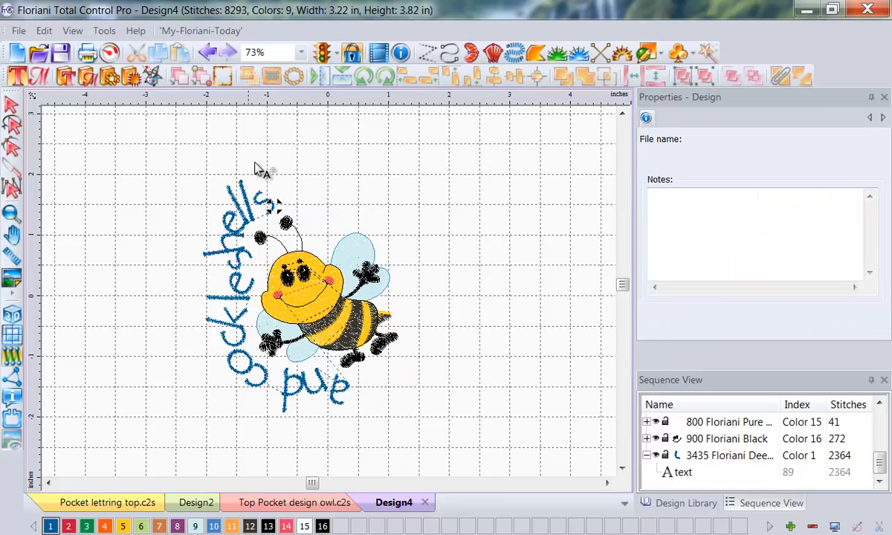
{"action": "left_click", "coordinate": [339, 406]}
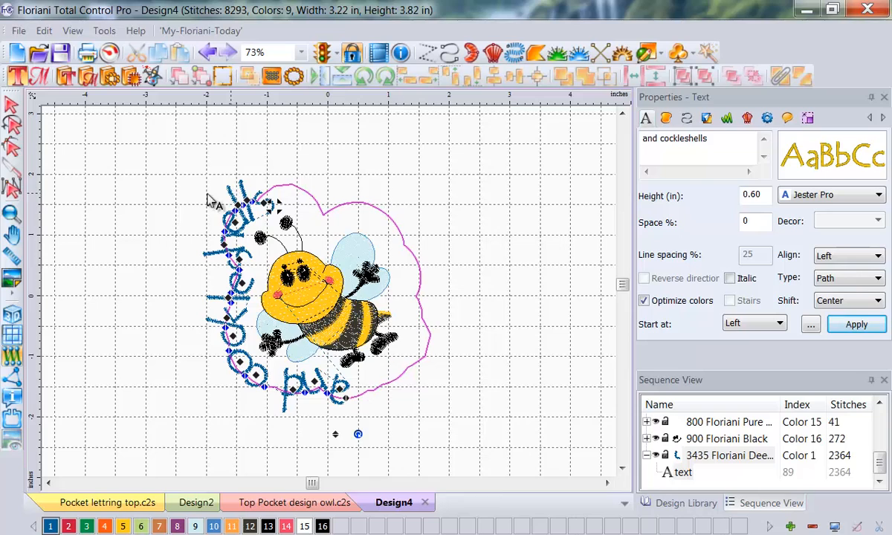
Step: Recolor the "and cockleshells" text with palette color 2, Floriani 129 Deep Pink, and deselect it
{"action": "left_click", "coordinate": [11, 105]}
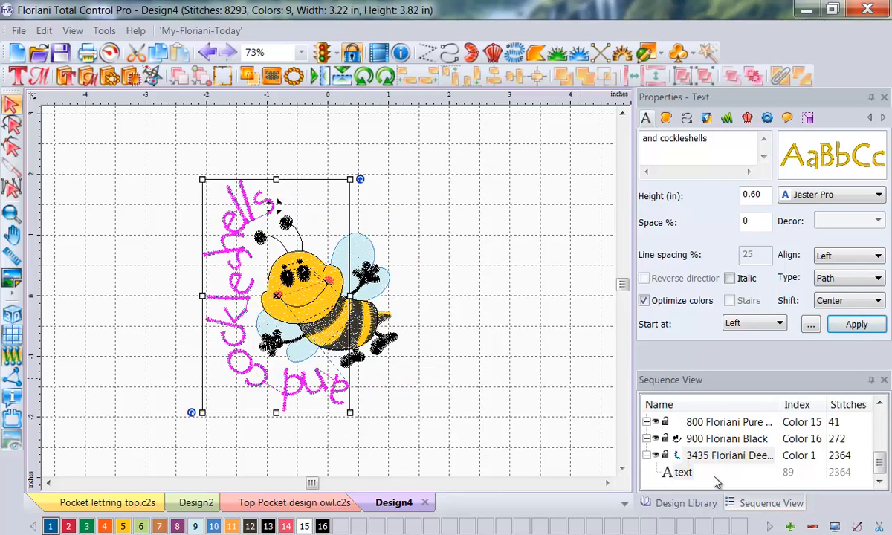
{"action": "left_click", "coordinate": [70, 528]}
{"action": "left_click", "coordinate": [83, 382]}
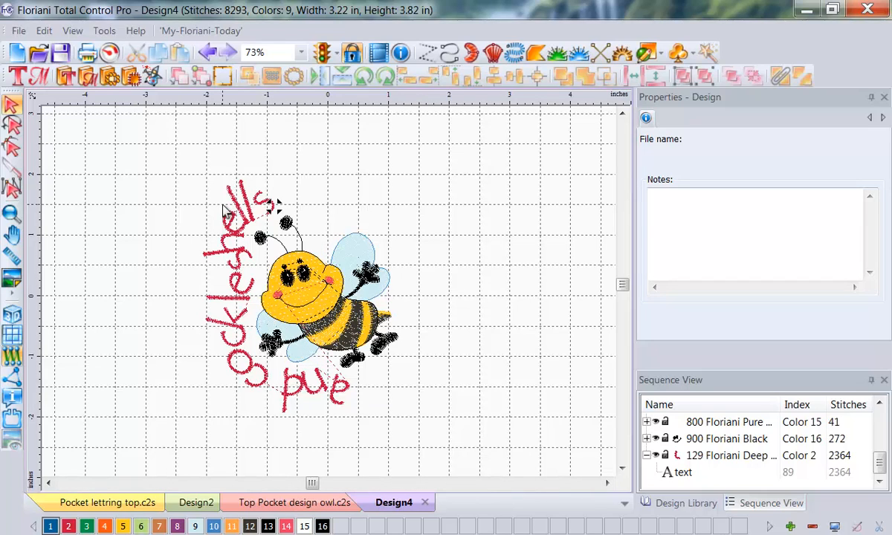
Step: Run Save2Sew for Canvas - I Digitized fabric, applying the new density, underlay and pull compensation settings
{"action": "left_click", "coordinate": [19, 31]}
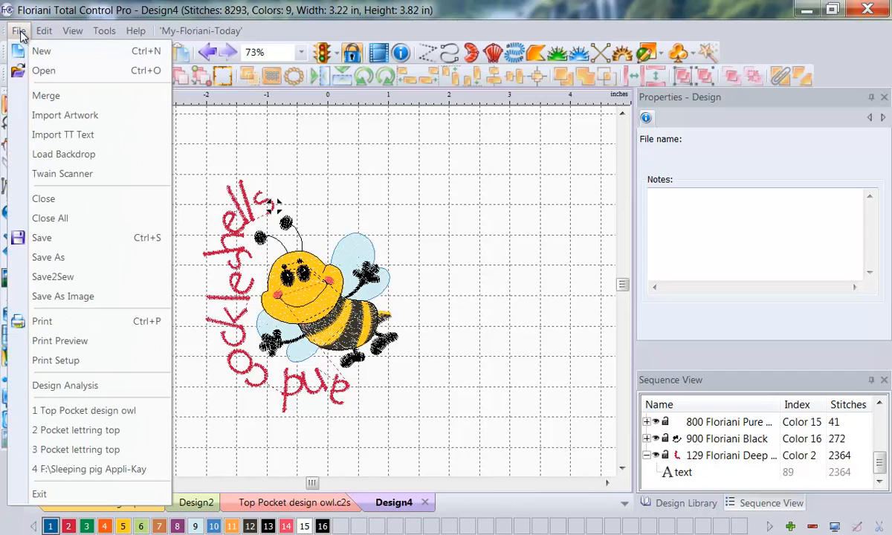
{"action": "left_click", "coordinate": [56, 276]}
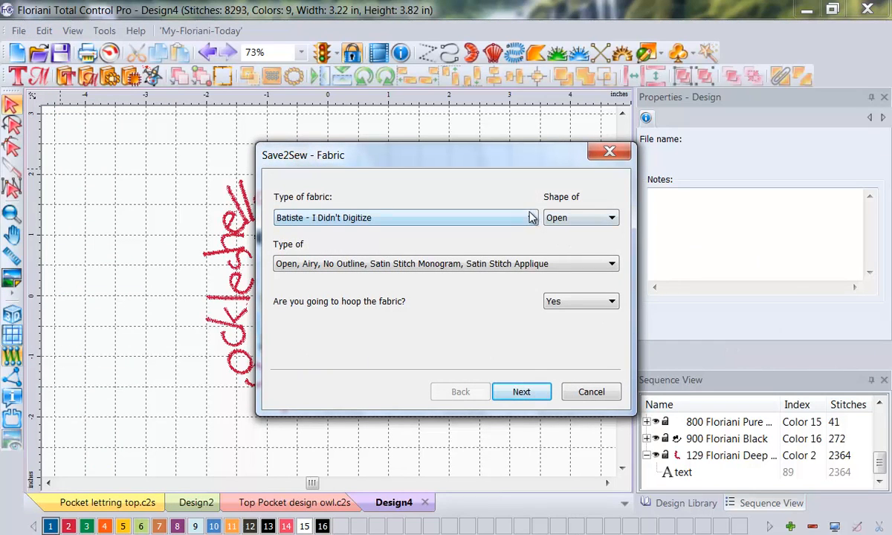
{"action": "left_click", "coordinate": [532, 216]}
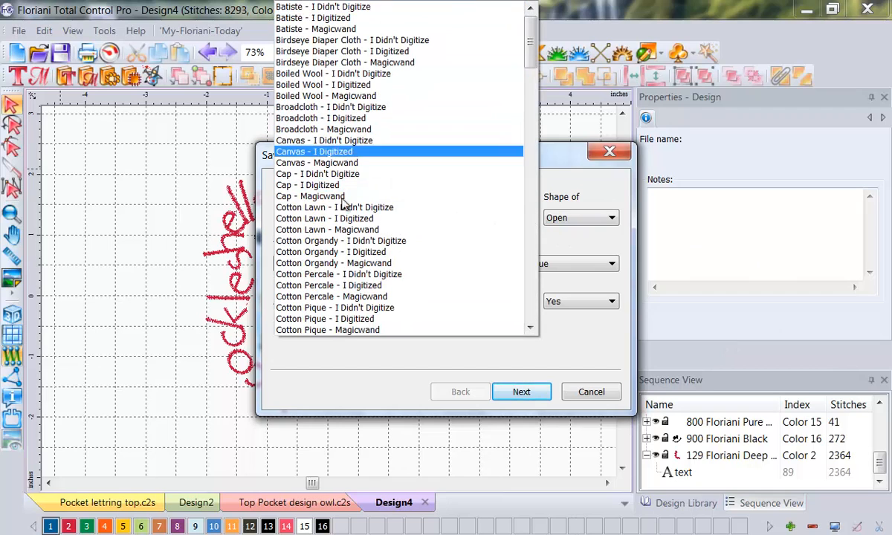
{"action": "left_click", "coordinate": [312, 151]}
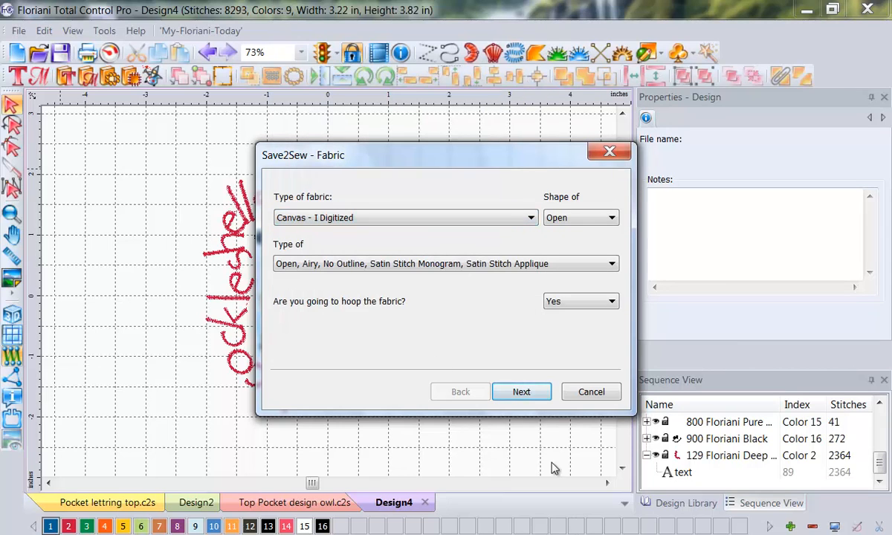
{"action": "left_click", "coordinate": [521, 392]}
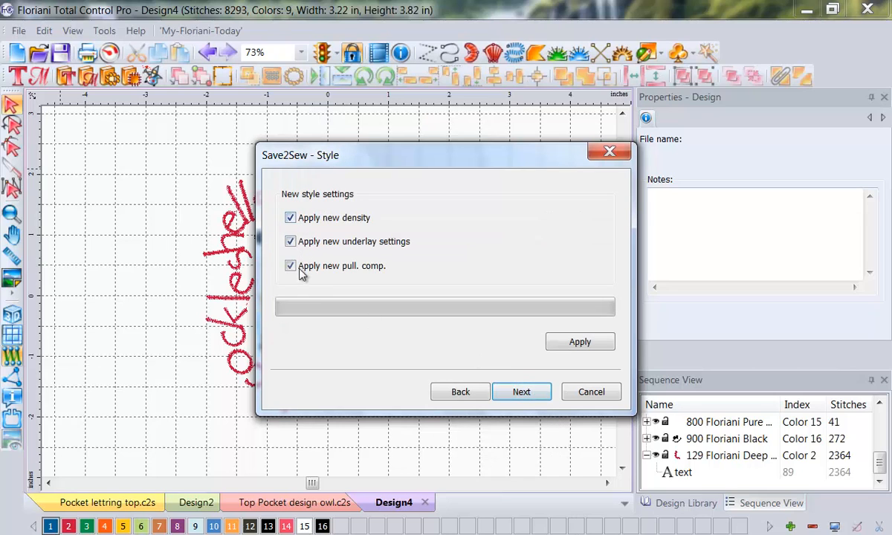
{"action": "left_click", "coordinate": [565, 343]}
{"action": "left_click", "coordinate": [502, 335]}
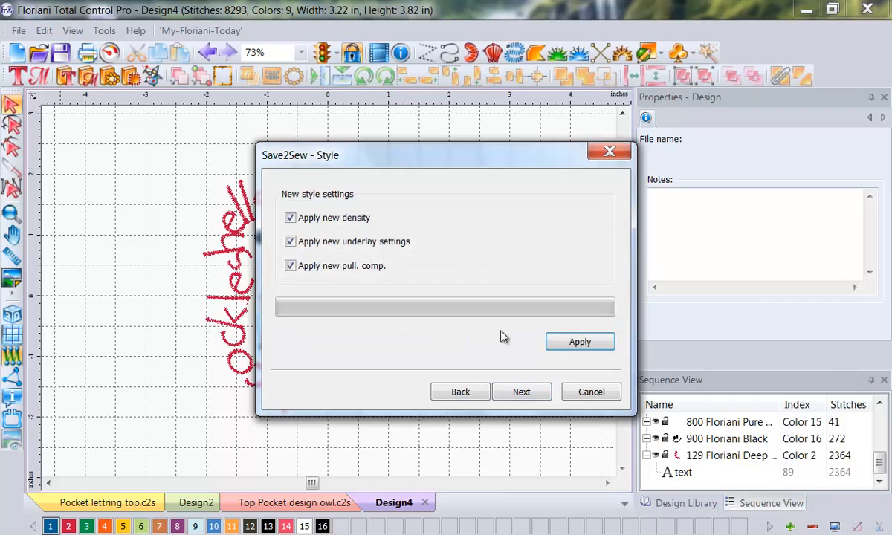
{"action": "left_click", "coordinate": [521, 392]}
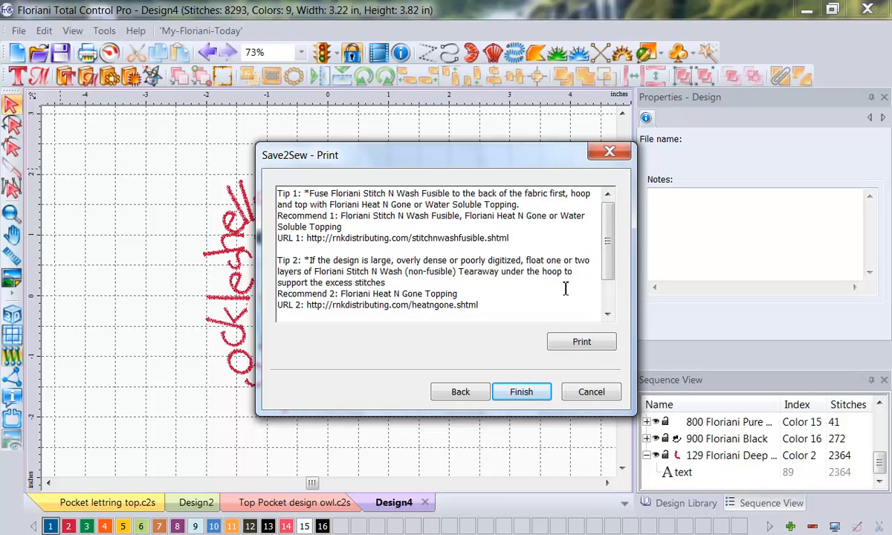
Step: Finish Save2Sew and save the design as "Lower pocket design 1 bee" in Floriani C2S format in the POM 32 Video folder
{"action": "left_click", "coordinate": [523, 392]}
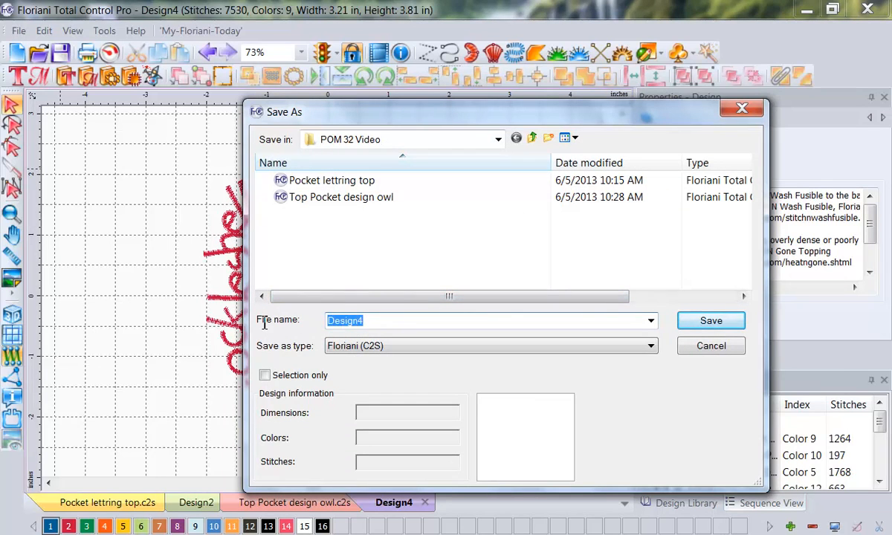
{"action": "type", "text": "Lower pocket d"}
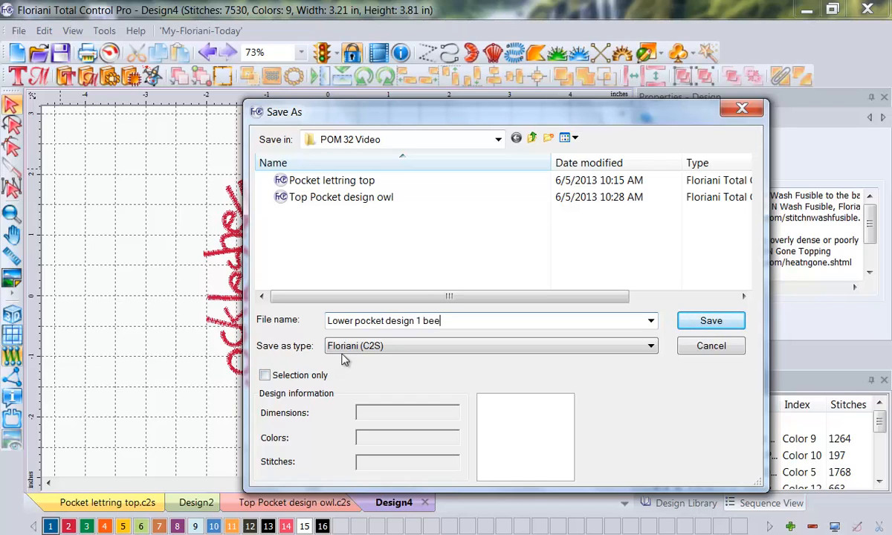
{"action": "left_click", "coordinate": [736, 320]}
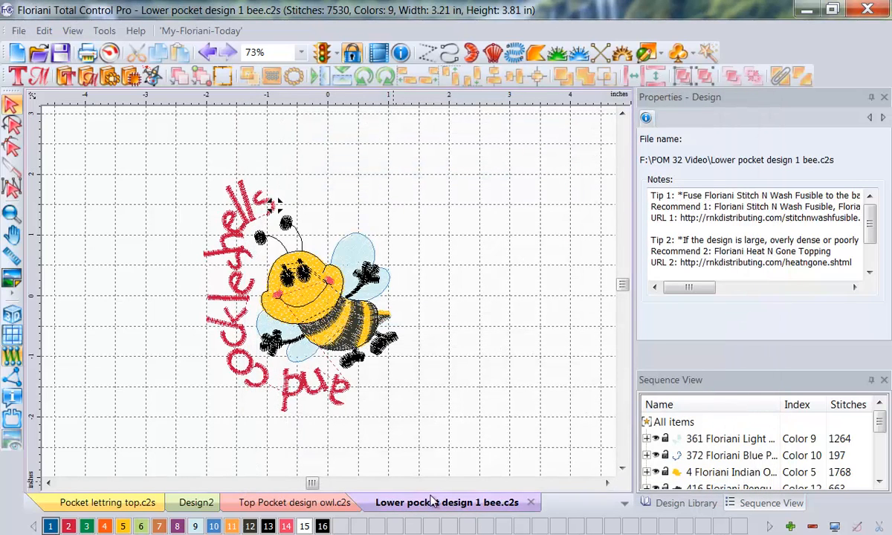
Step: Preview the bee design's printout, including its color analysis page, and close the preview
{"action": "left_click", "coordinate": [19, 33]}
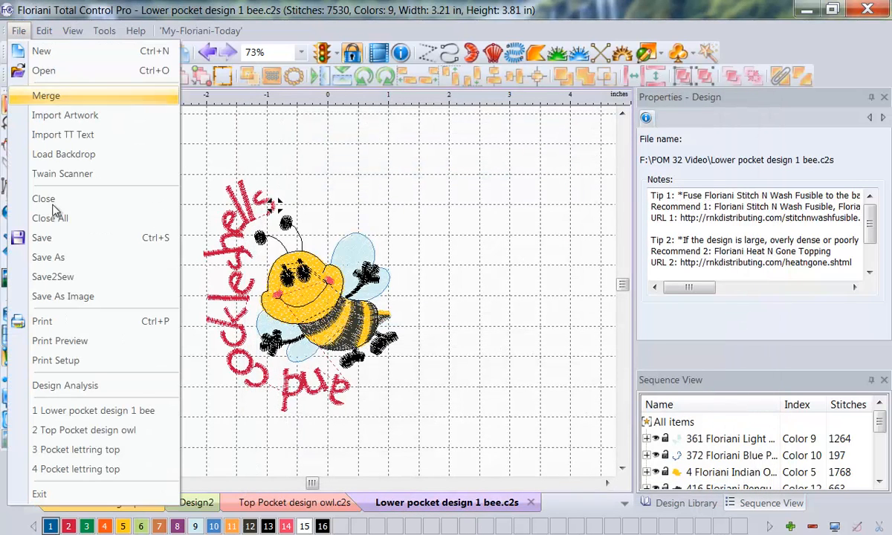
{"action": "left_click", "coordinate": [71, 339]}
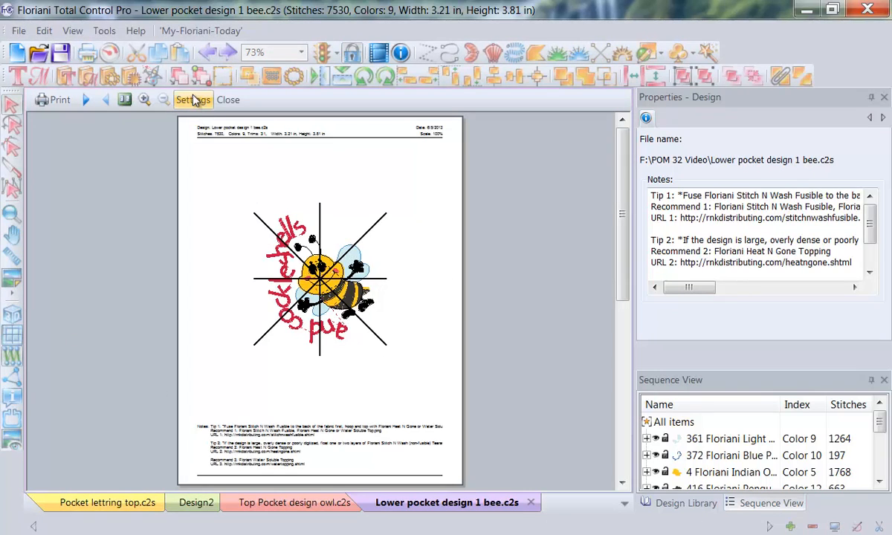
{"action": "left_click", "coordinate": [84, 100]}
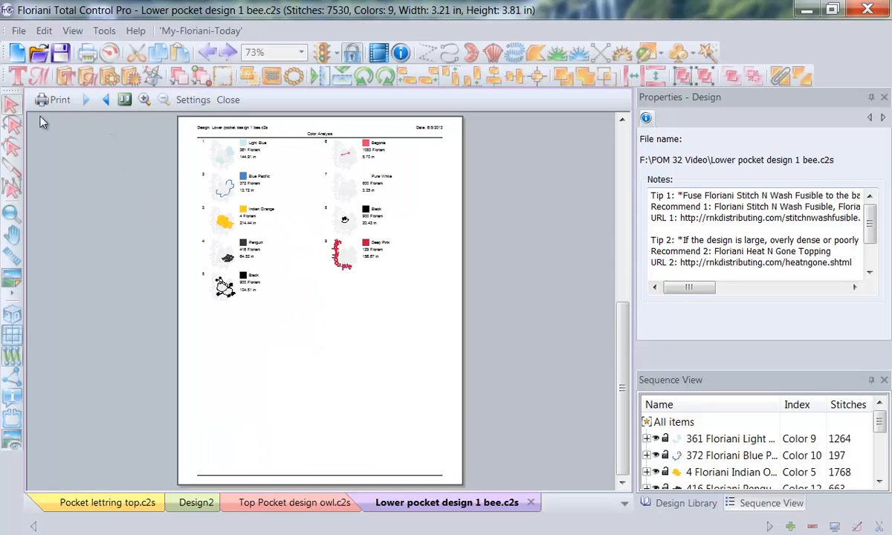
{"action": "left_click", "coordinate": [221, 99]}
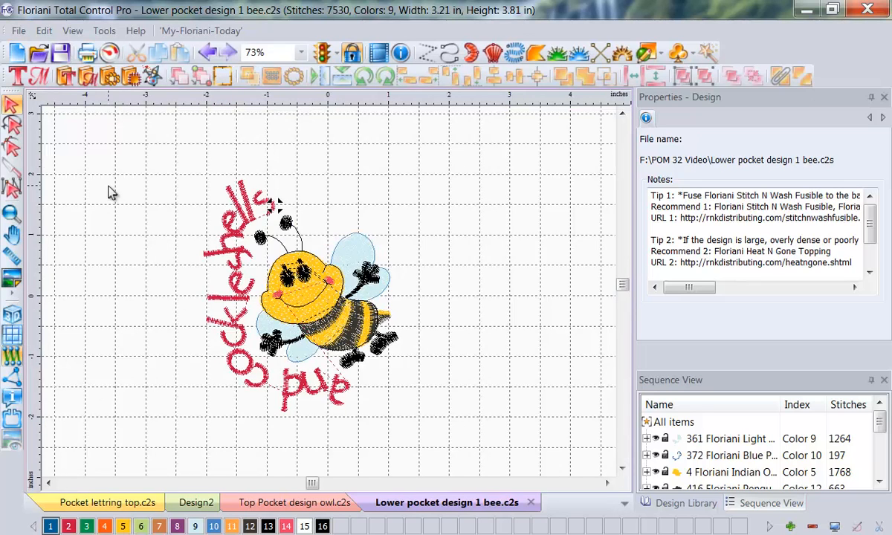
Step: Start a new blank design and show the Design Library with more room for its folders and thumbnails
{"action": "left_click", "coordinate": [16, 53]}
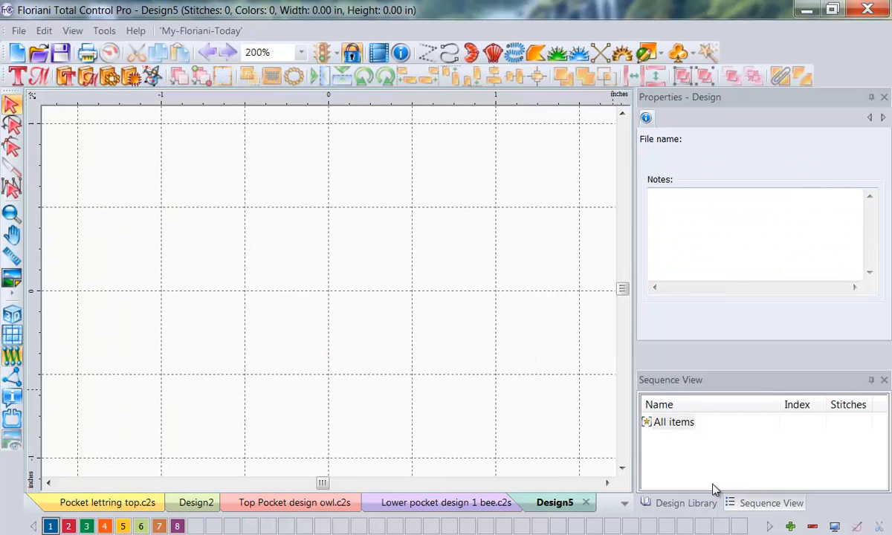
{"action": "left_click", "coordinate": [678, 506]}
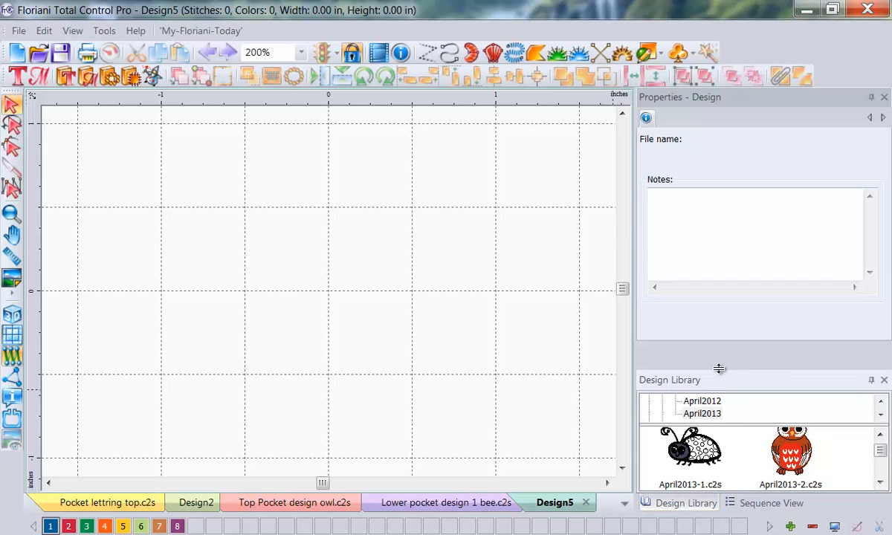
{"action": "left_click_drag", "start_coordinate": [718, 369], "coordinate": [701, 258]}
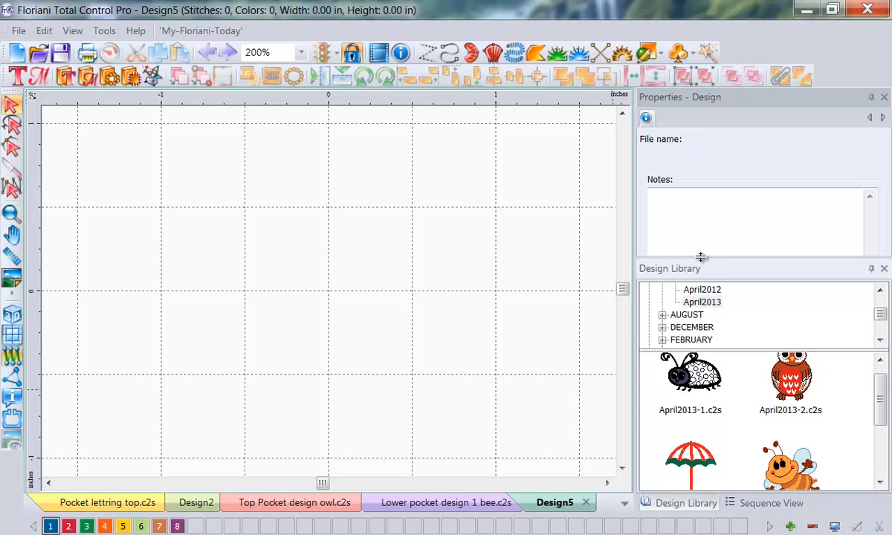
Step: Expand the JULY folder in the Design Library and view the July2012 designs
{"action": "left_click", "coordinate": [879, 339]}
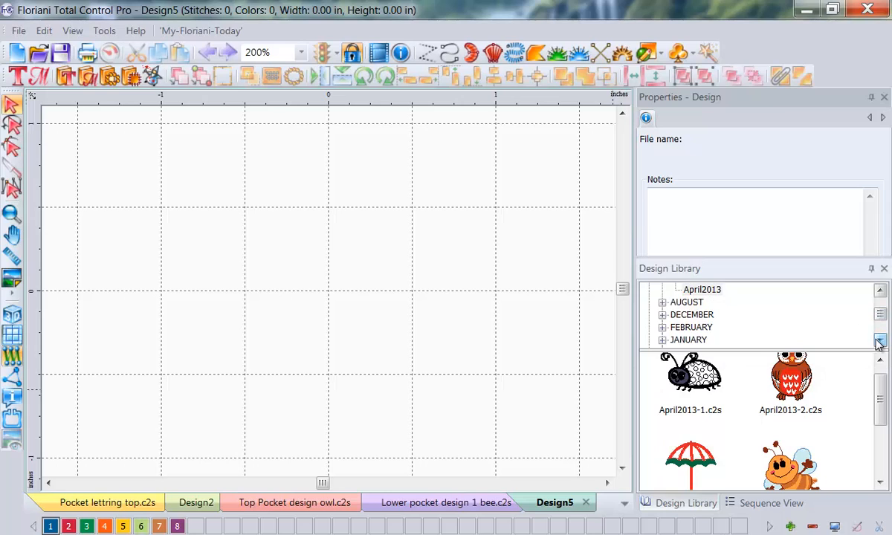
{"action": "left_click", "coordinate": [879, 340]}
{"action": "left_click", "coordinate": [880, 340]}
{"action": "left_click", "coordinate": [662, 328]}
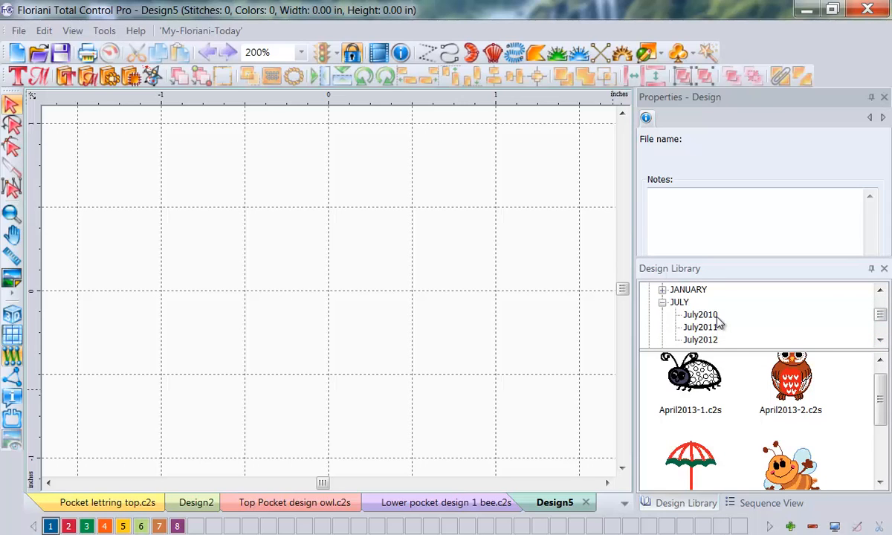
{"action": "left_click", "coordinate": [706, 342]}
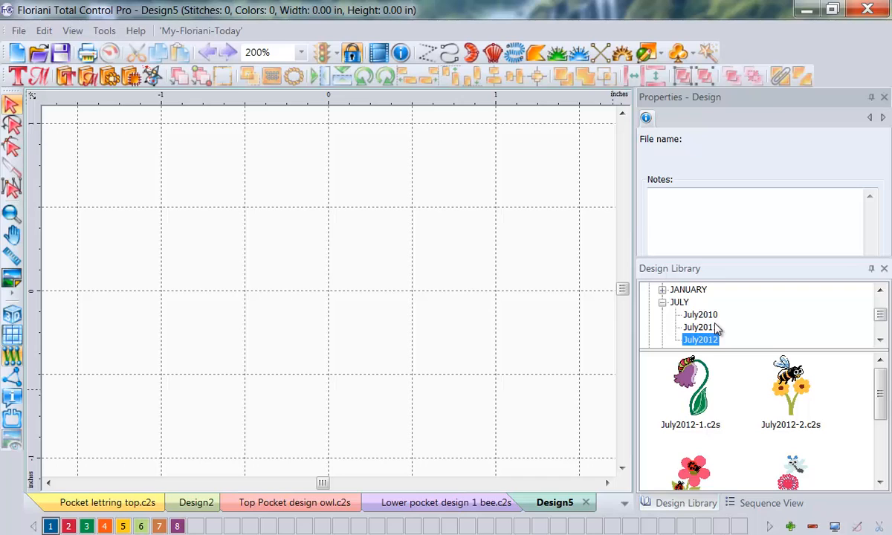
Step: Expand the AUGUST folder in the Design Library and open the August2011 sun designs
{"action": "left_click", "coordinate": [880, 293]}
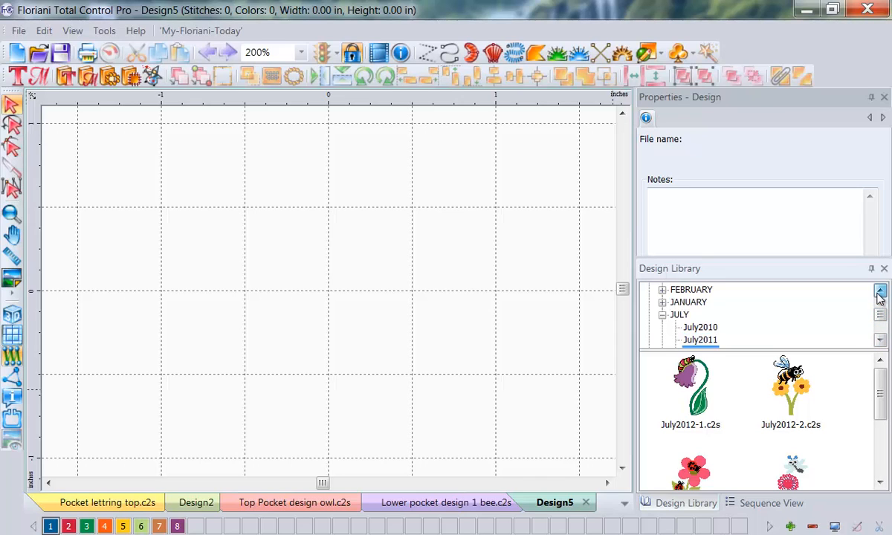
{"action": "left_click", "coordinate": [880, 290]}
{"action": "left_click", "coordinate": [880, 291]}
{"action": "left_click", "coordinate": [880, 291]}
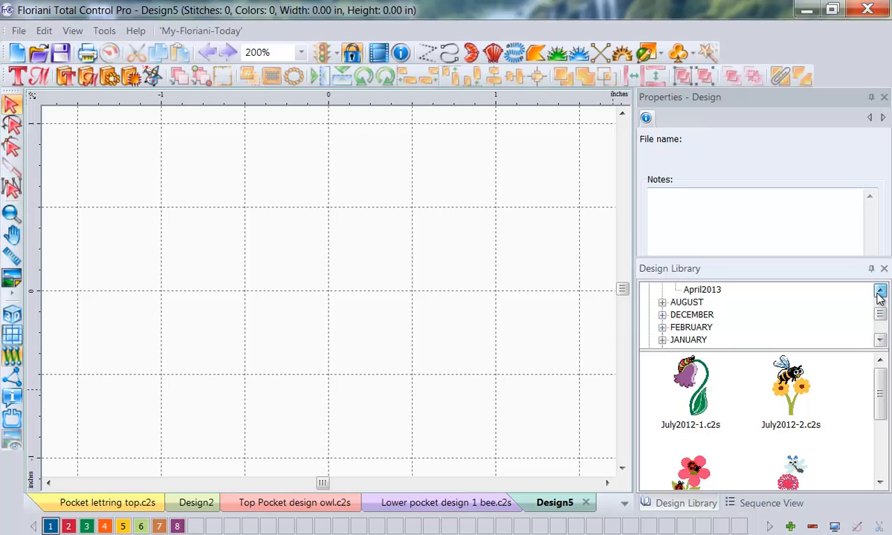
{"action": "left_click", "coordinate": [662, 303]}
{"action": "left_click", "coordinate": [715, 328]}
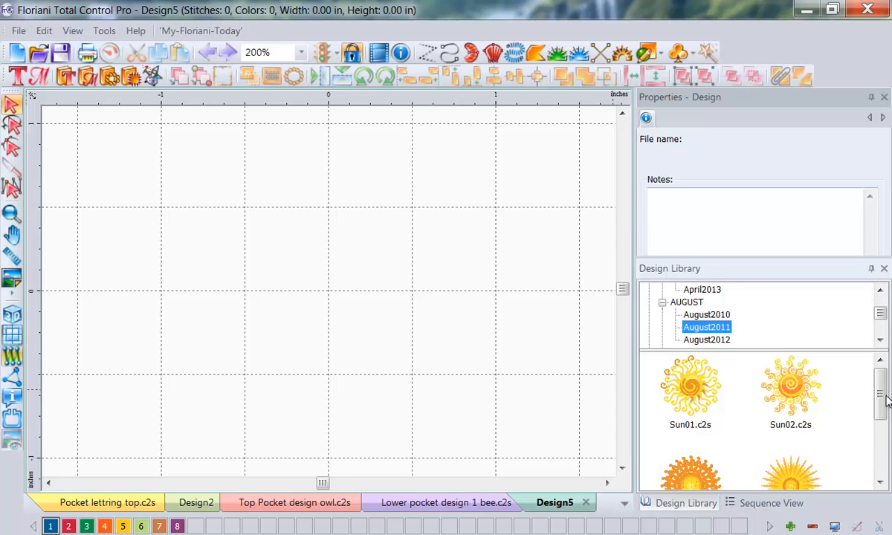
{"action": "left_click_drag", "start_coordinate": [878, 401], "coordinate": [851, 398]}
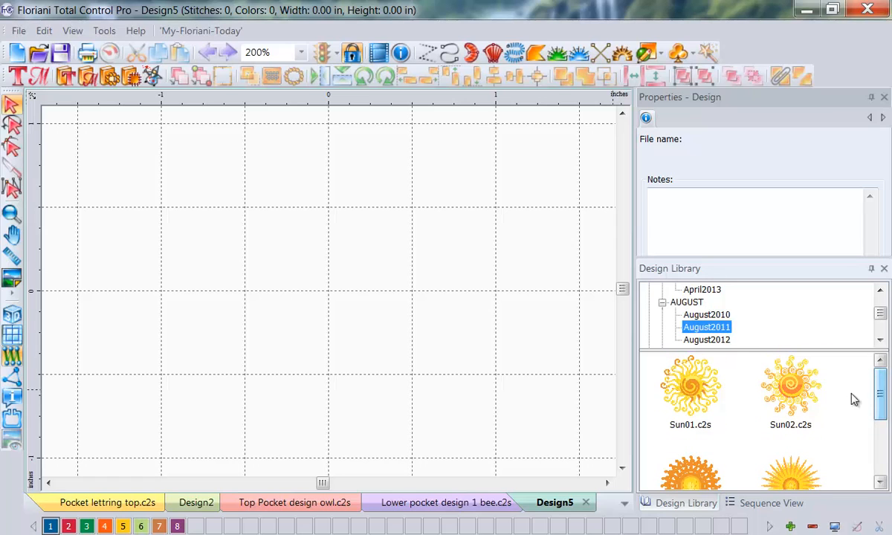
Step: Place the spiral sun with curly rays from the August2011 folder on the blank canvas and deselect it
{"action": "left_click_drag", "start_coordinate": [790, 375], "coordinate": [373, 295]}
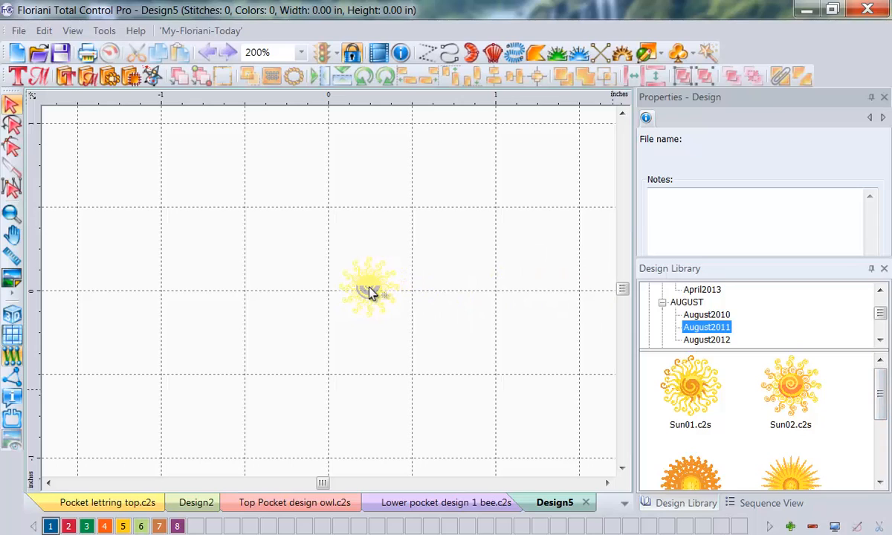
{"action": "left_click_drag", "start_coordinate": [369, 303], "coordinate": [364, 303]}
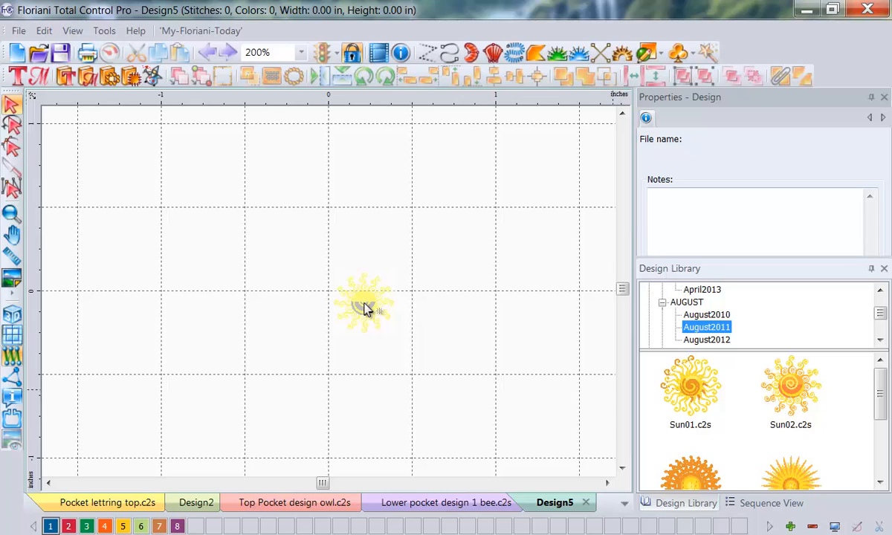
{"action": "left_click_drag", "start_coordinate": [364, 309], "coordinate": [363, 324]}
{"action": "left_click_drag", "start_coordinate": [363, 325], "coordinate": [313, 295]}
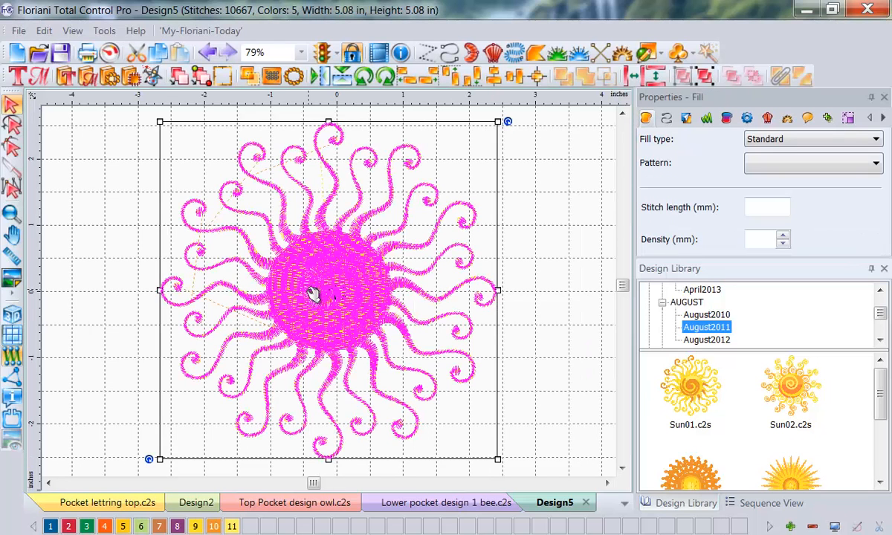
{"action": "left_click", "coordinate": [554, 199]}
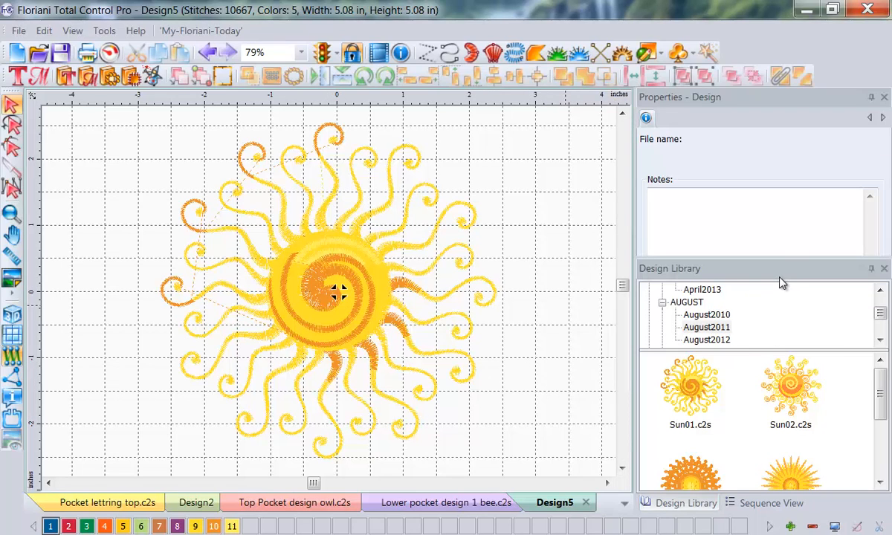
Step: Shrink the Design Library area so the design properties above it regain their full height
{"action": "left_click", "coordinate": [774, 251]}
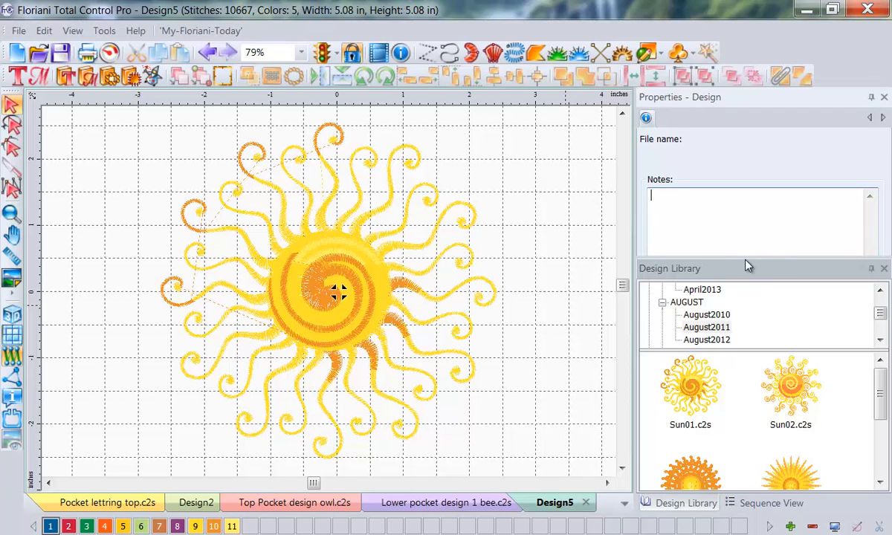
{"action": "left_click_drag", "start_coordinate": [746, 256], "coordinate": [746, 369]}
{"action": "left_click_drag", "start_coordinate": [746, 388], "coordinate": [745, 387]}
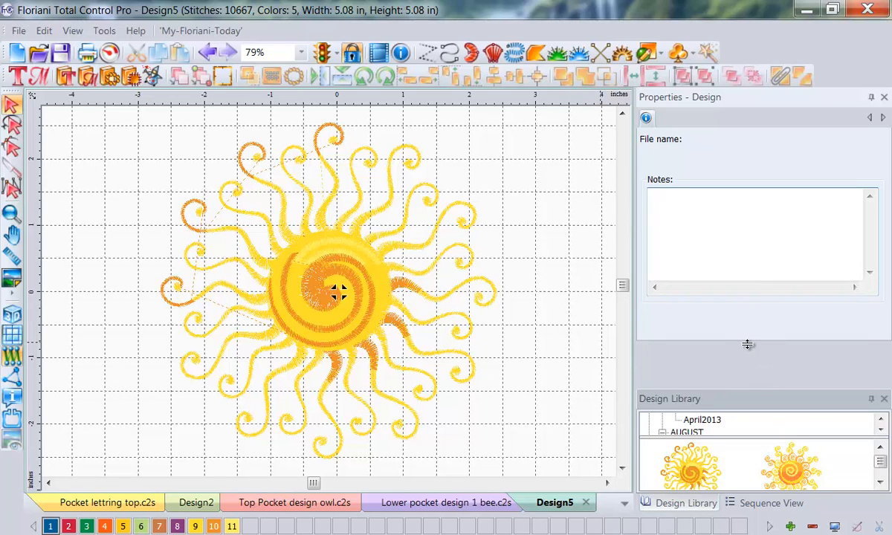
{"action": "left_click_drag", "start_coordinate": [748, 344], "coordinate": [747, 346]}
Step: Create a single united outline around the sun at a distance of 0.5 in
{"action": "left_click", "coordinate": [357, 298]}
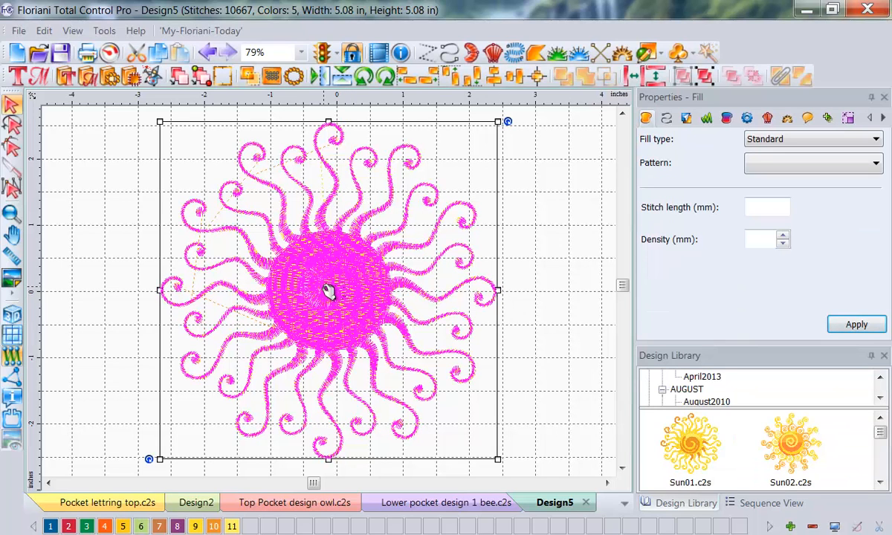
{"action": "right_click", "coordinate": [328, 292]}
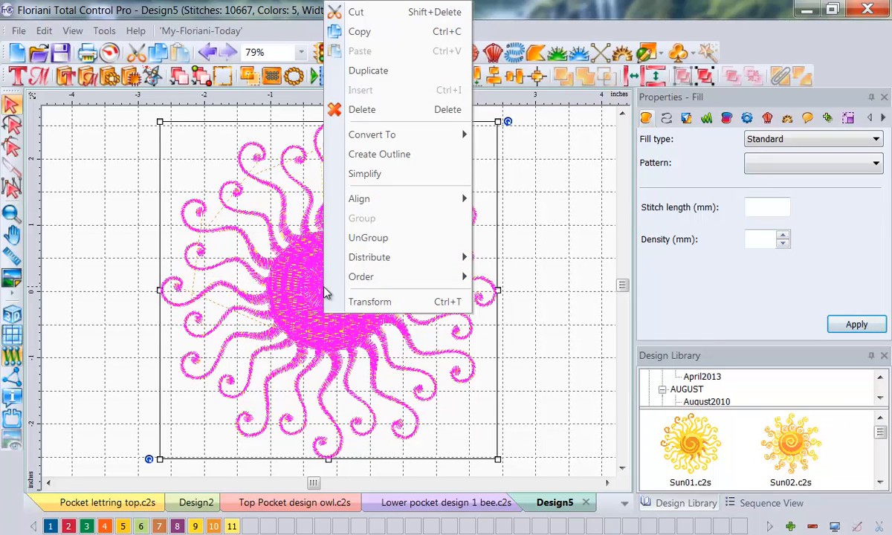
{"action": "left_click", "coordinate": [436, 163]}
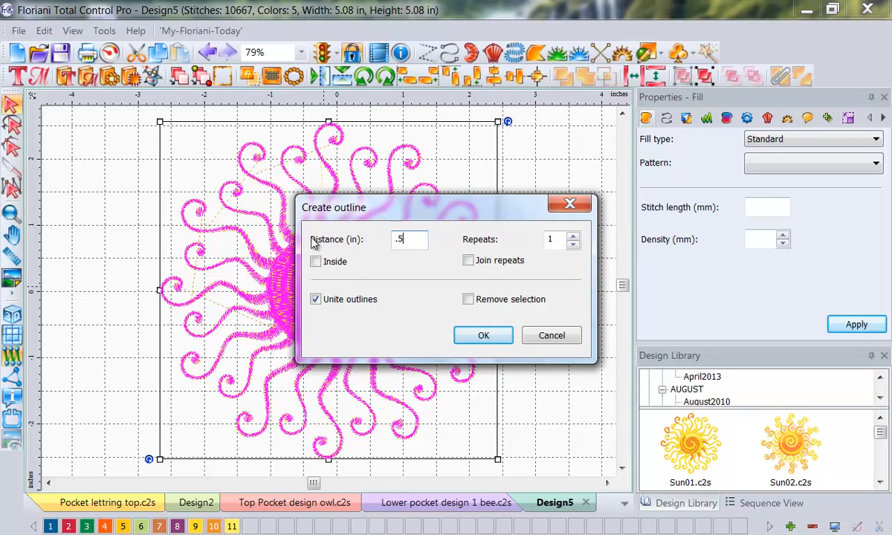
{"action": "left_click", "coordinate": [484, 335]}
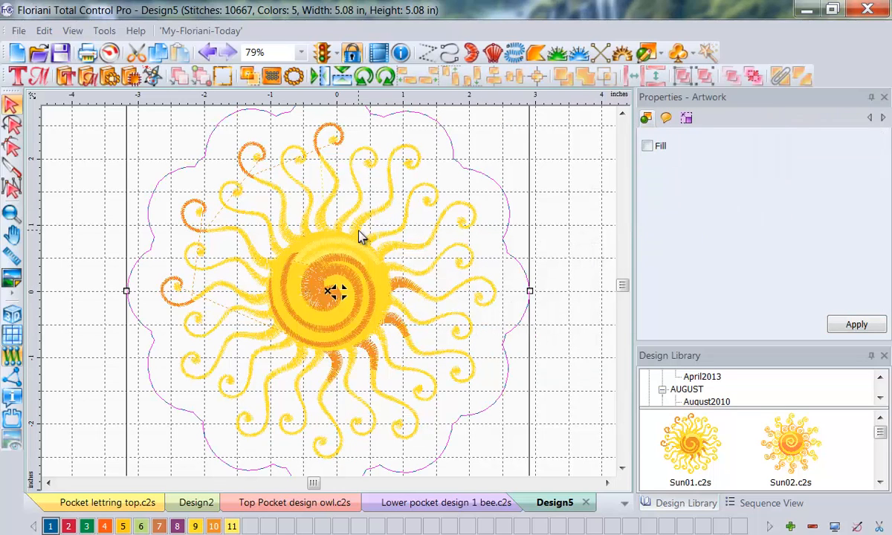
Step: Start a text object beside the sun's outline at the upper right and enter the wording "And pretty maids"
{"action": "left_click", "coordinate": [17, 74]}
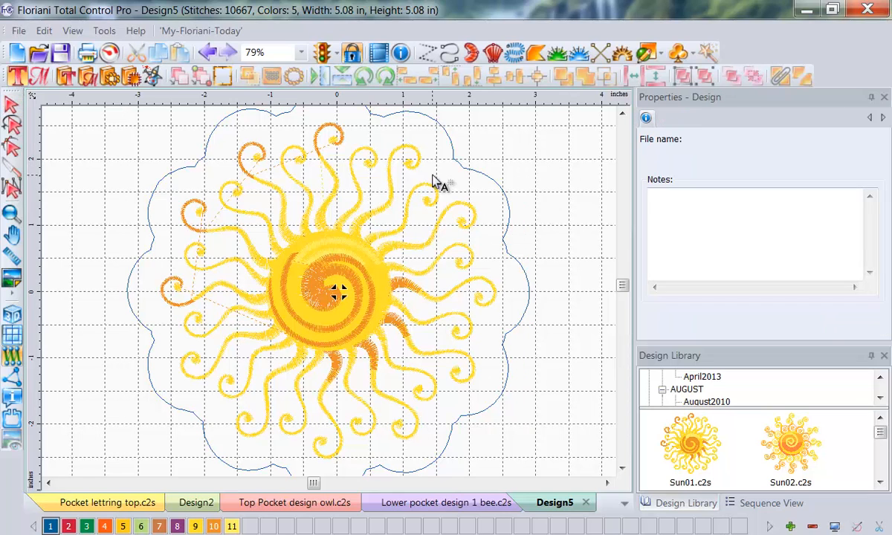
{"action": "left_click", "coordinate": [460, 163]}
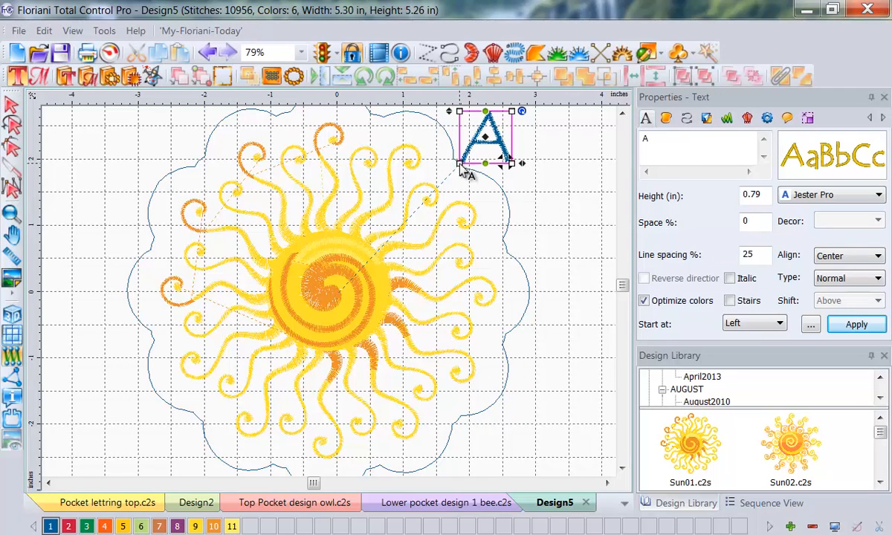
{"action": "double_click", "coordinate": [664, 152]}
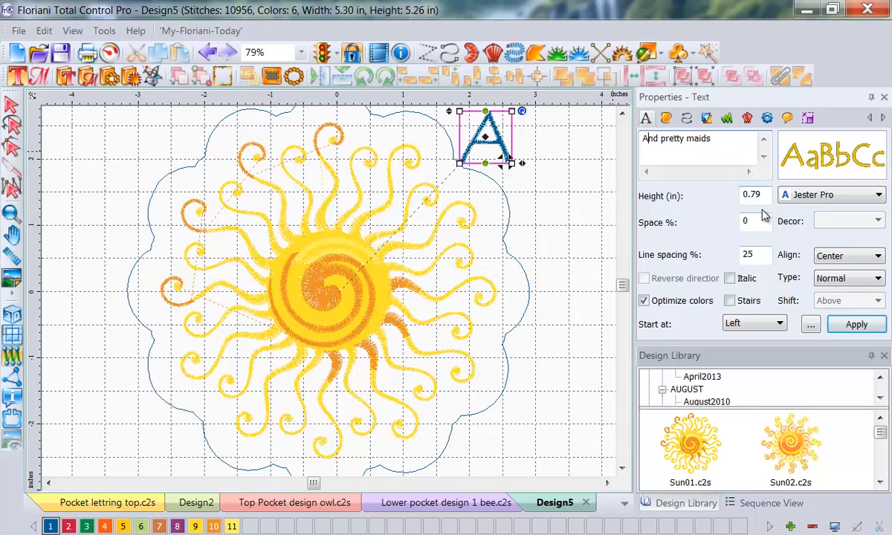
Step: Set the text height to 0.5 in, its type to Path and its shift to Center, and apply the settings
{"action": "left_click_drag", "start_coordinate": [760, 195], "coordinate": [656, 209]}
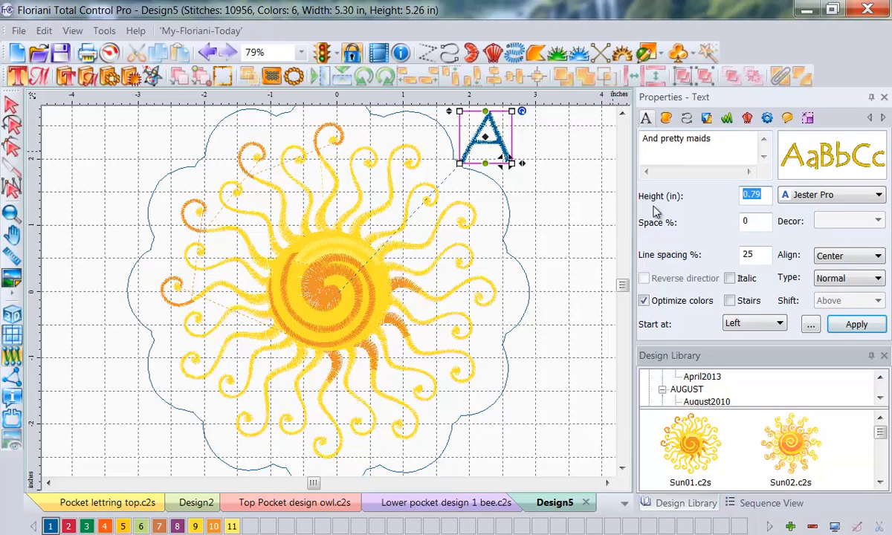
{"action": "type", "text": ".5"}
{"action": "left_click", "coordinate": [879, 278]}
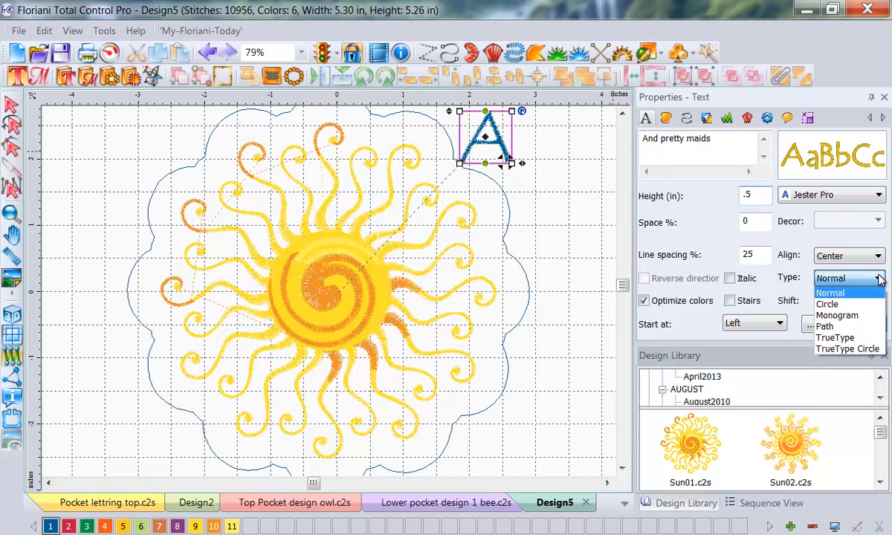
{"action": "left_click", "coordinate": [831, 329]}
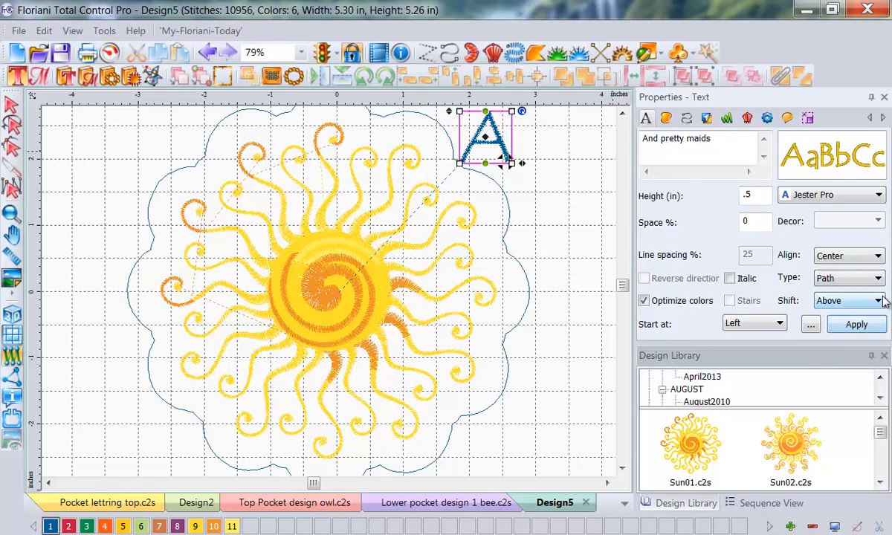
{"action": "left_click", "coordinate": [828, 301]}
{"action": "left_click", "coordinate": [829, 326]}
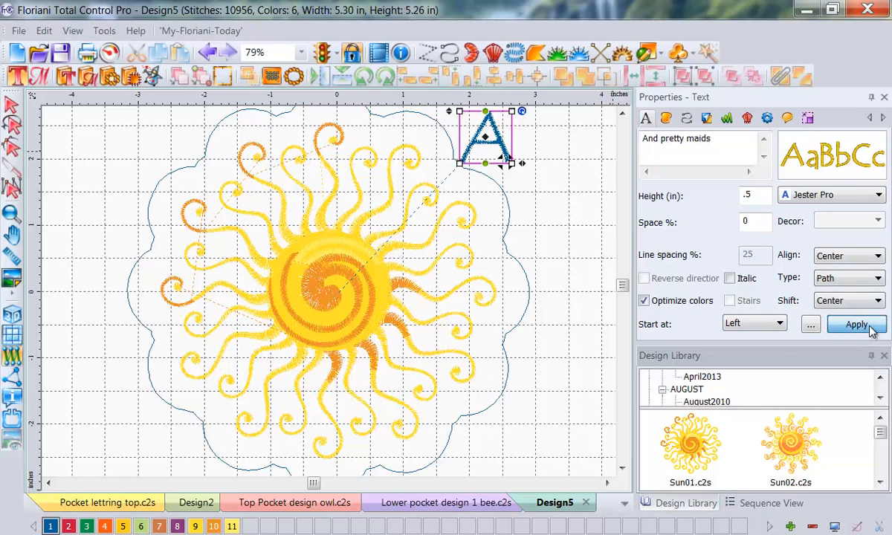
{"action": "left_click", "coordinate": [856, 325]}
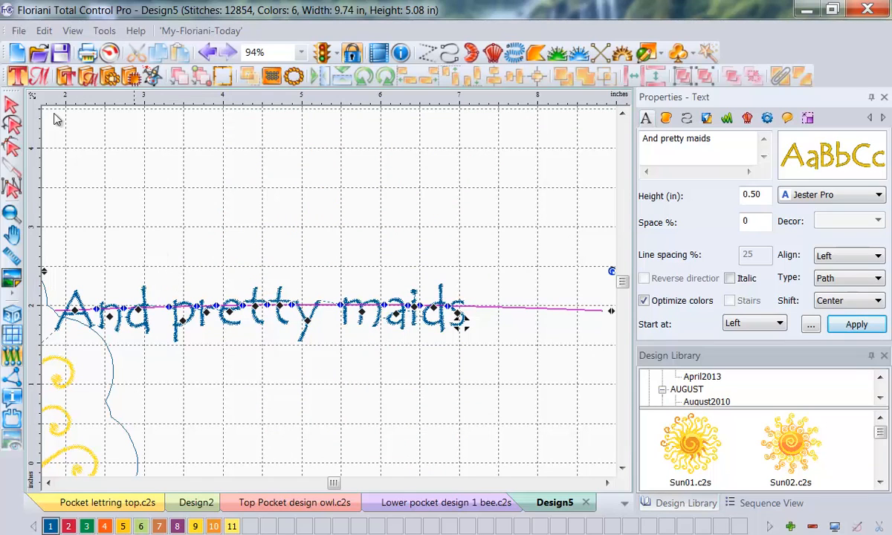
Step: Select the "And pretty maids" text together with the sun's outline artwork and fit the wording along it with Text On Path
{"action": "left_click", "coordinate": [10, 106]}
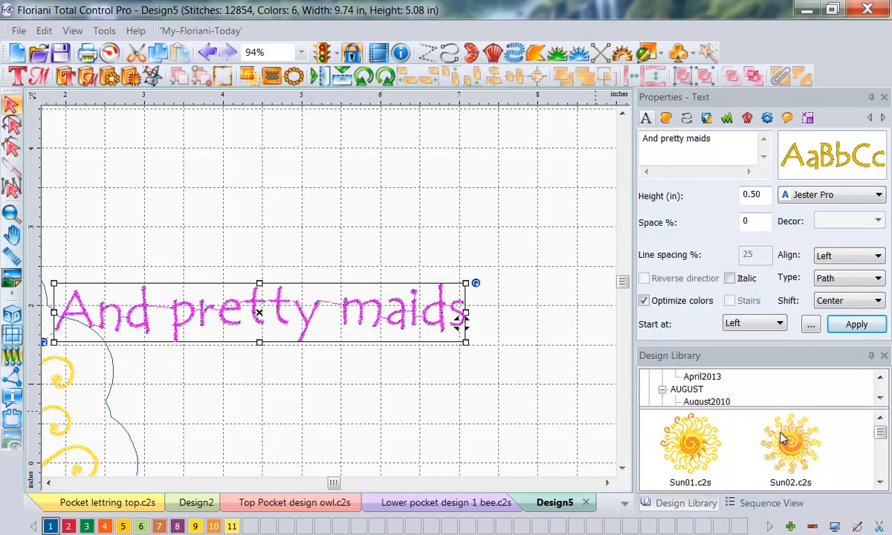
{"action": "left_click", "coordinate": [762, 504]}
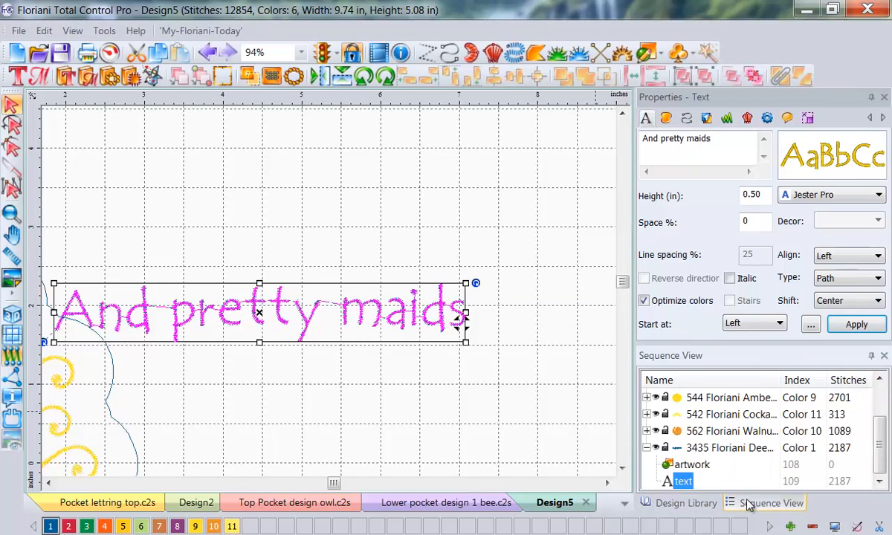
{"action": "left_click", "coordinate": [691, 465]}
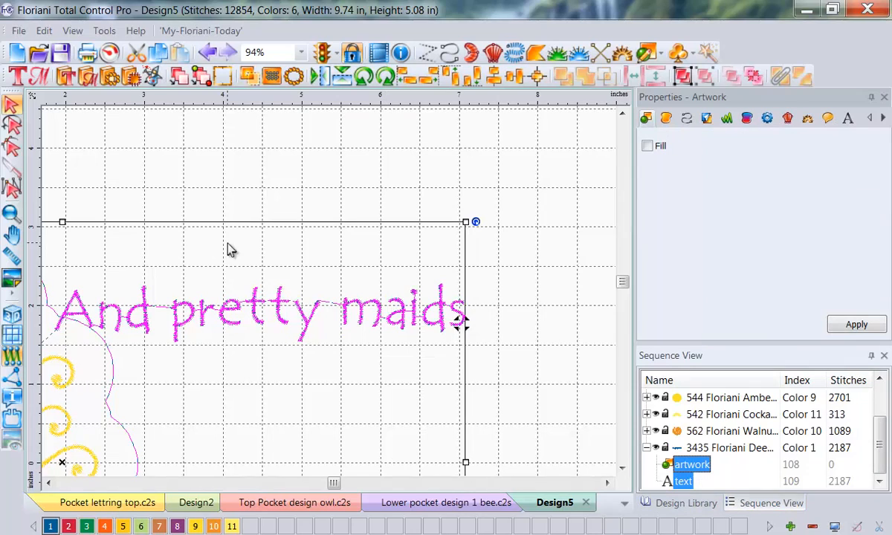
{"action": "left_click", "coordinate": [301, 52]}
{"action": "left_click", "coordinate": [259, 94]}
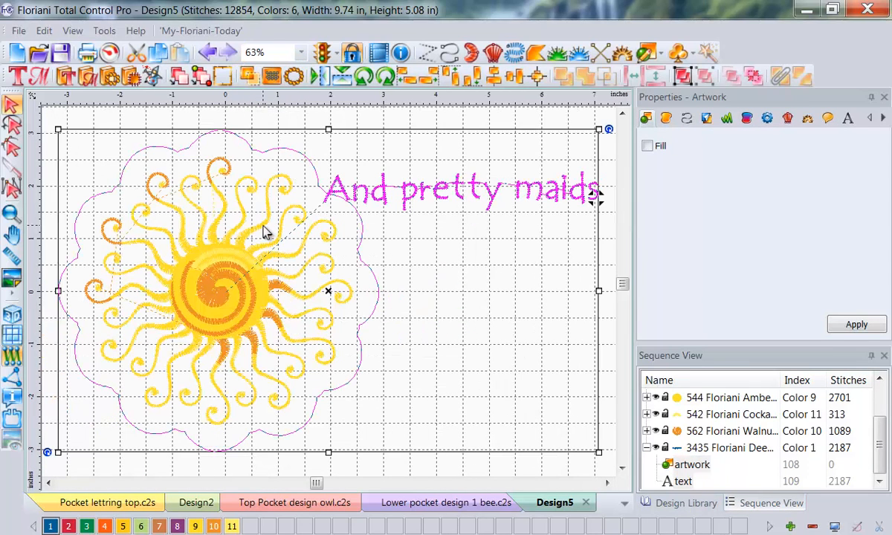
{"action": "right_click", "coordinate": [265, 232]}
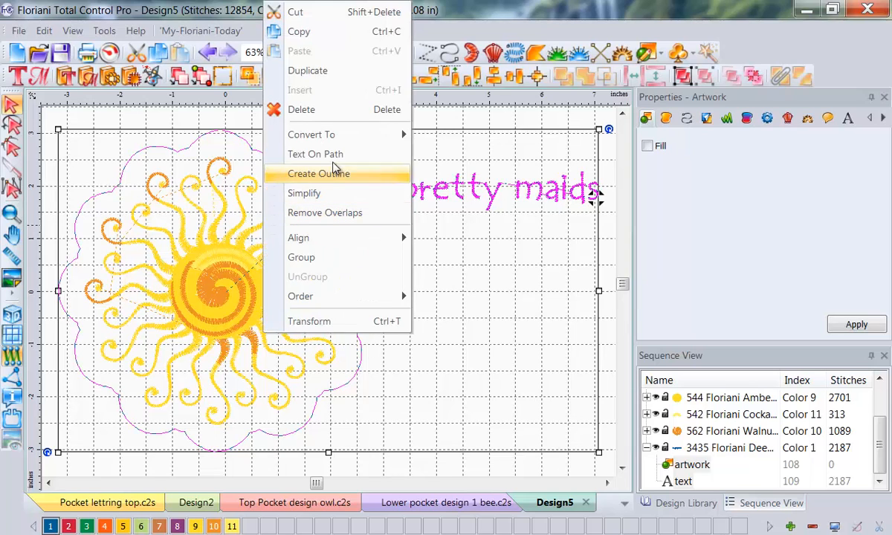
{"action": "left_click", "coordinate": [305, 154]}
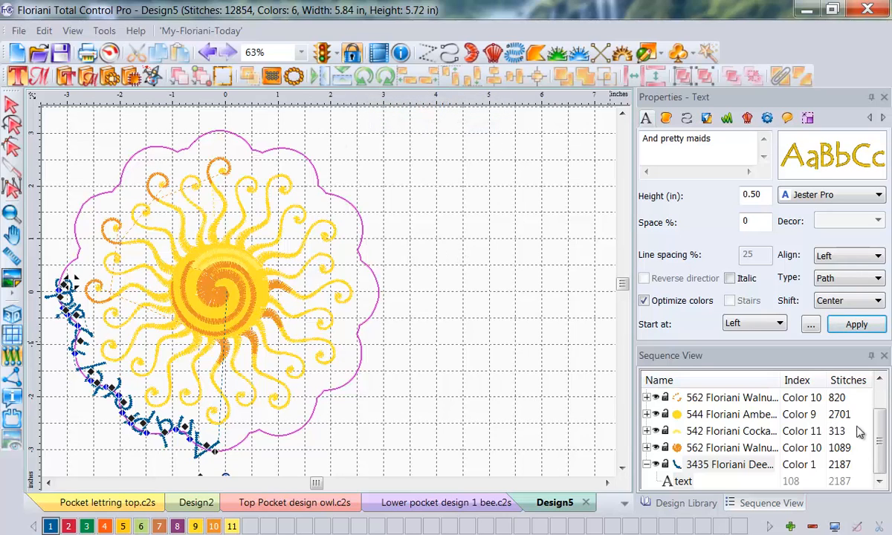
{"action": "scroll", "coordinate": [826, 416], "scroll_direction": "up", "scroll_amount": 1}
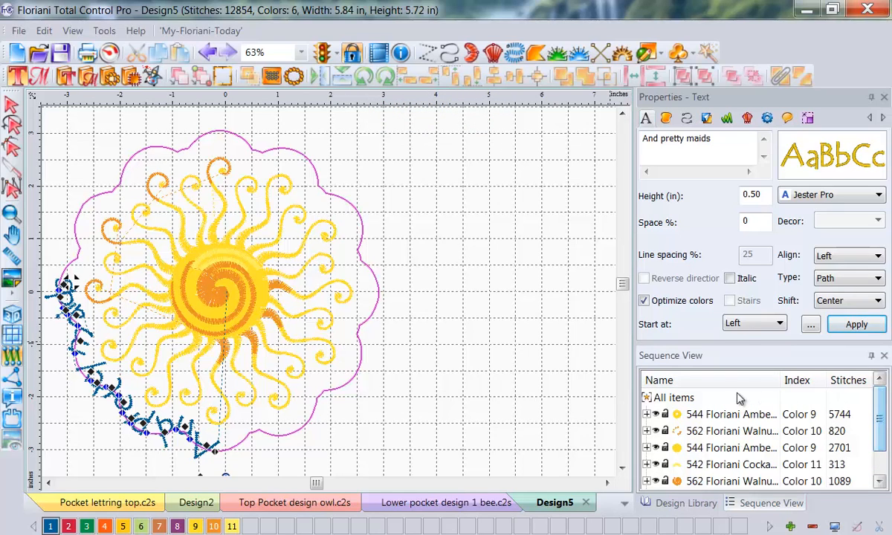
Step: Select the whole design and rotate it left until the "And pretty maids" lettering arches over the sun's top, and clear the selection
{"action": "left_click", "coordinate": [654, 398]}
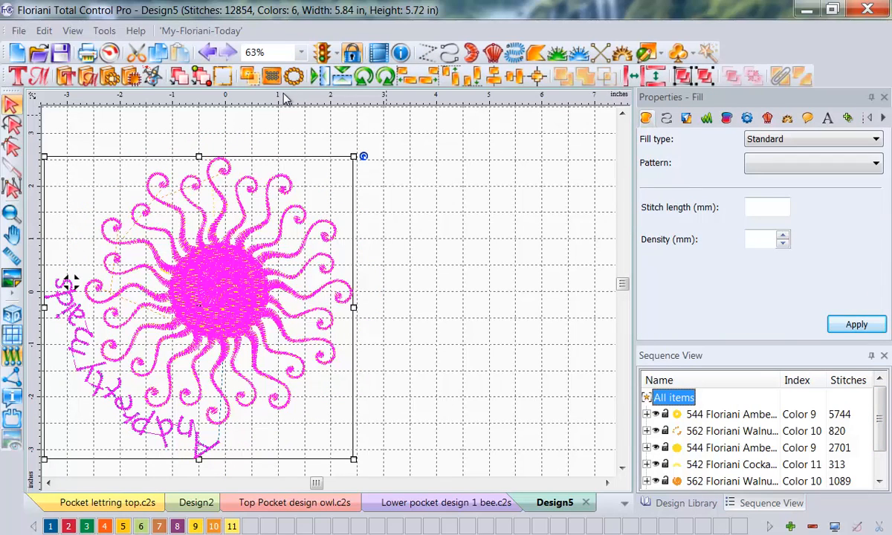
{"action": "left_click", "coordinate": [365, 77]}
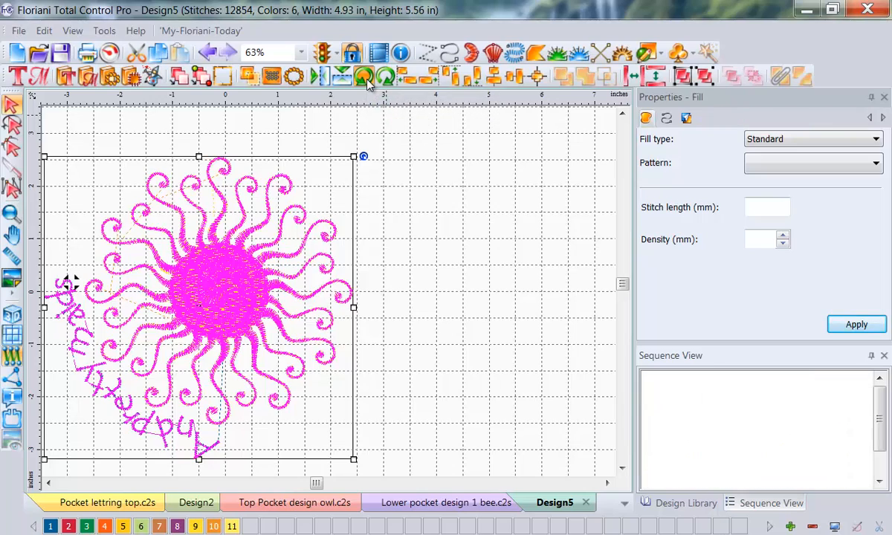
{"action": "left_click", "coordinate": [365, 77]}
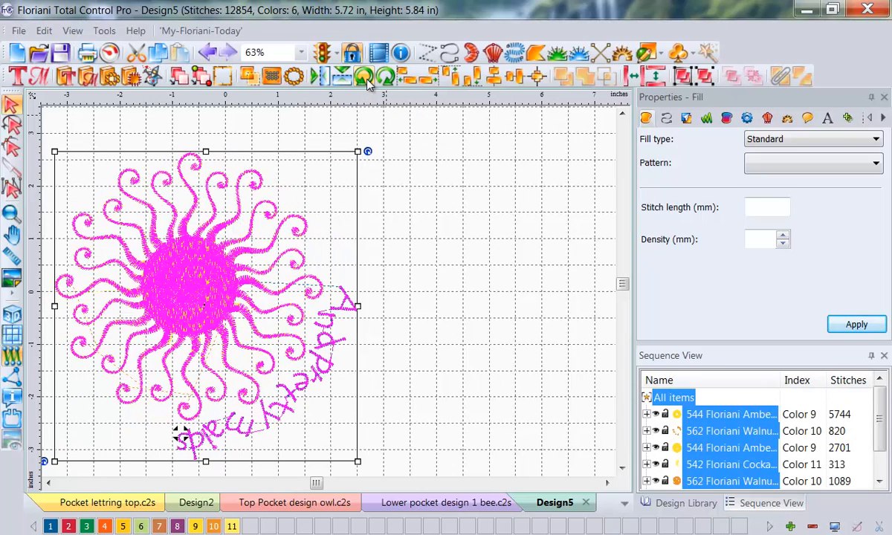
{"action": "left_click", "coordinate": [365, 78]}
{"action": "left_click", "coordinate": [365, 78]}
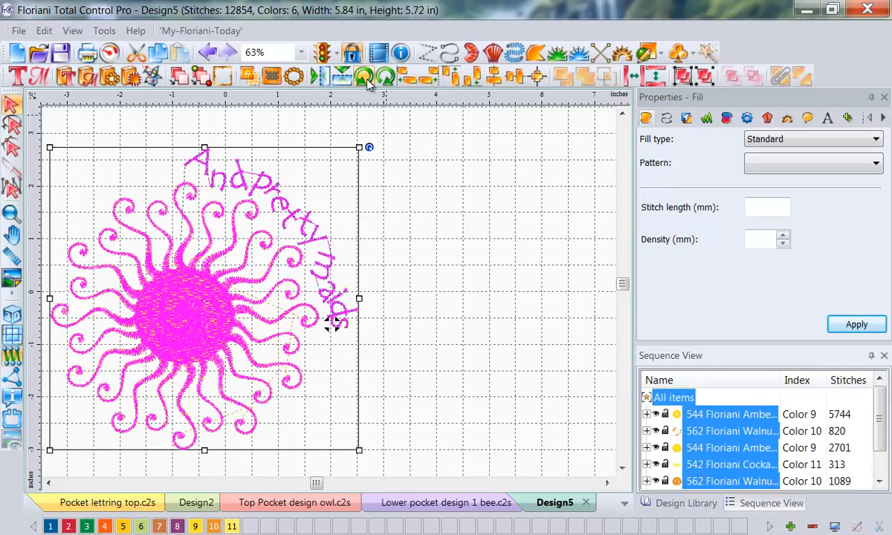
{"action": "left_click", "coordinate": [365, 77]}
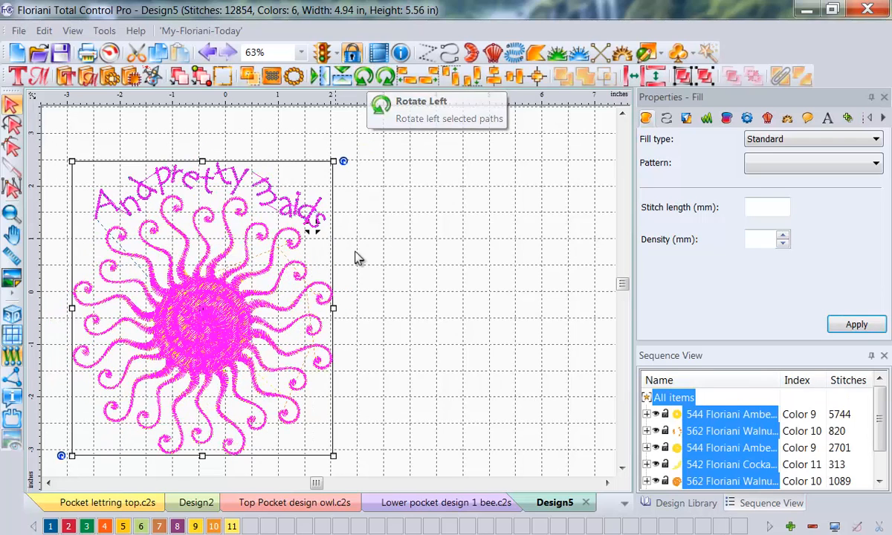
{"action": "left_click", "coordinate": [436, 267]}
Step: Try to select only the "And pretty maids" lettering, both in the design and through its text entry in the sequence
{"action": "left_click", "coordinate": [287, 200]}
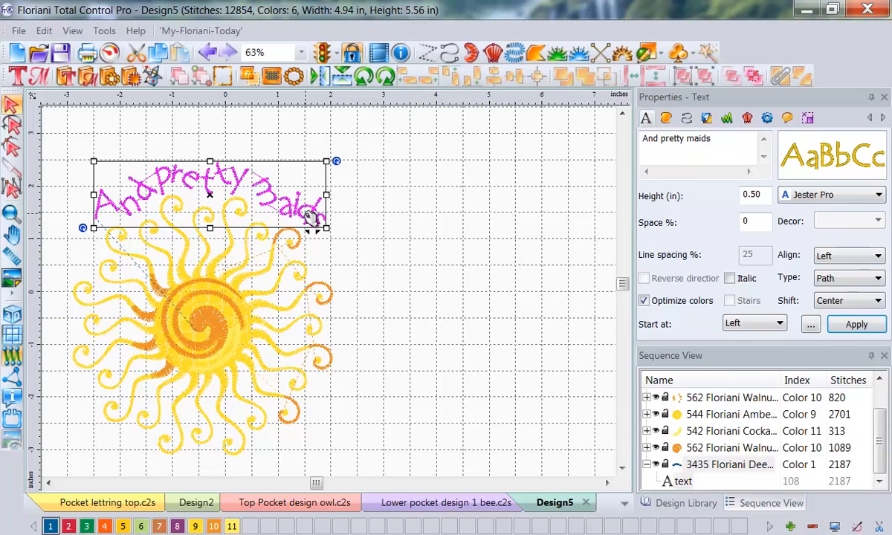
{"action": "left_click", "coordinate": [678, 481]}
{"action": "left_click", "coordinate": [180, 172]}
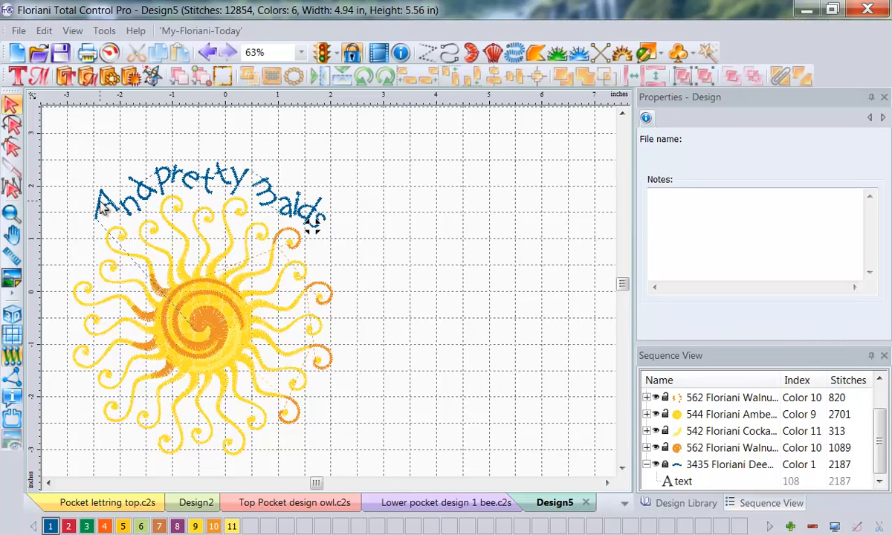
{"action": "left_click", "coordinate": [681, 481]}
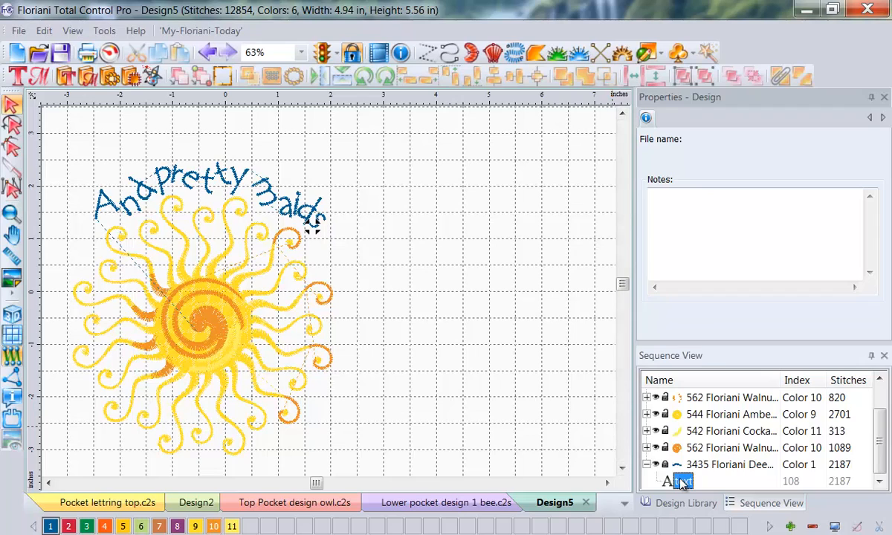
{"action": "left_click", "coordinate": [730, 466]}
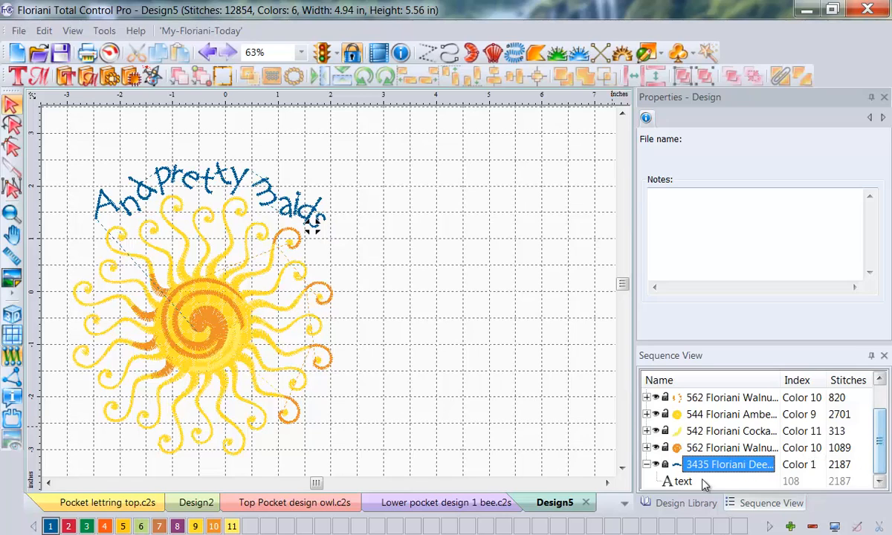
{"action": "left_click", "coordinate": [678, 482]}
{"action": "left_click", "coordinate": [657, 482]}
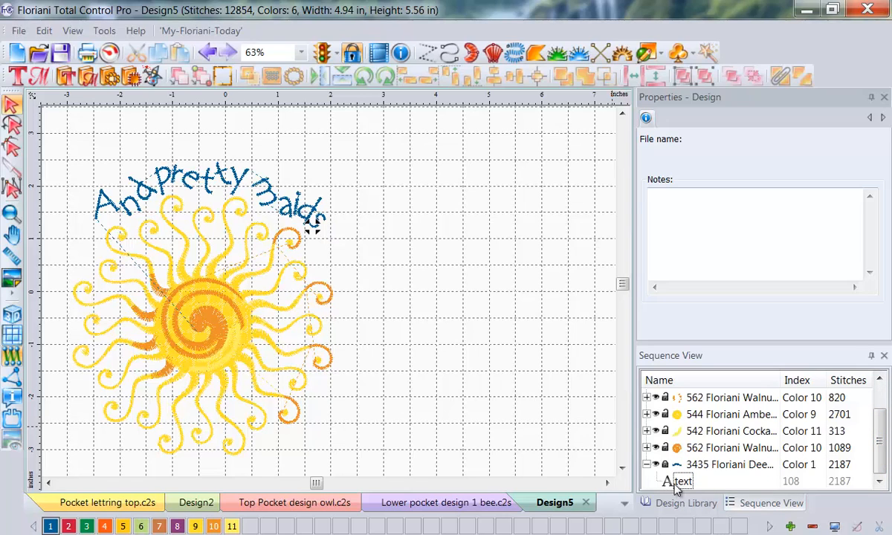
{"action": "left_click", "coordinate": [677, 483]}
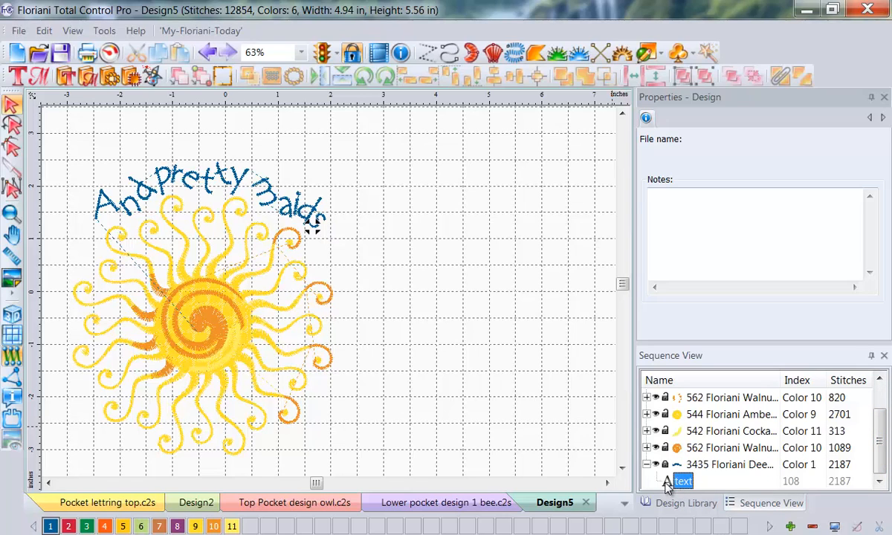
{"action": "left_click", "coordinate": [316, 222]}
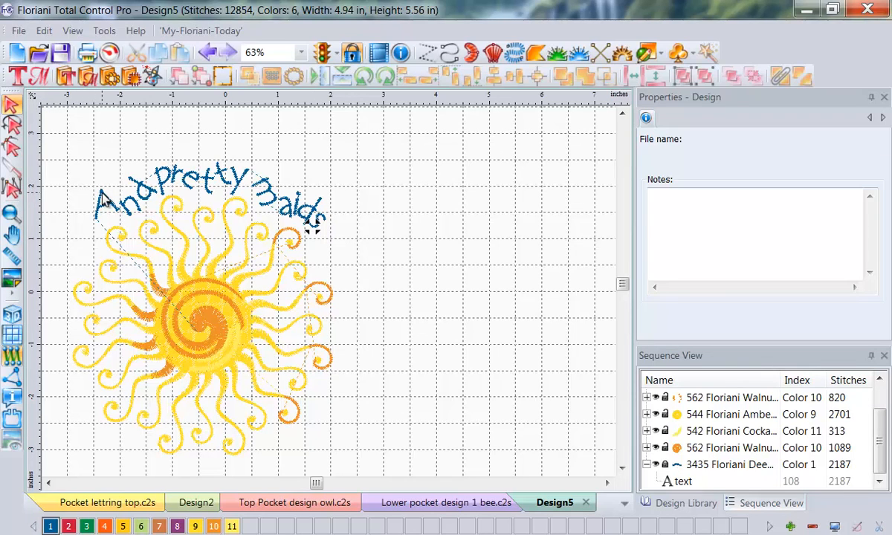
Step: Select the sun's artwork in the sequence and try selecting the lettering's text entry in its place
{"action": "left_click", "coordinate": [710, 449], "text": "shift"}
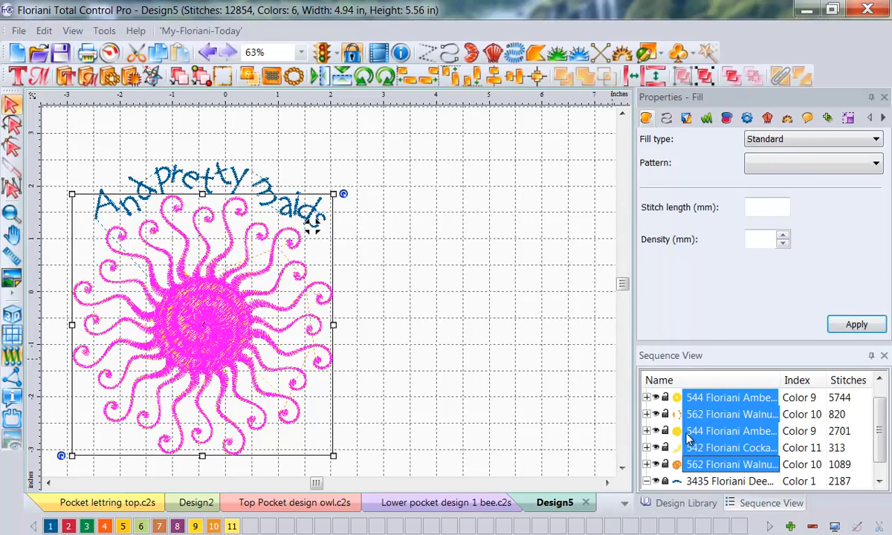
{"action": "left_click", "coordinate": [677, 485]}
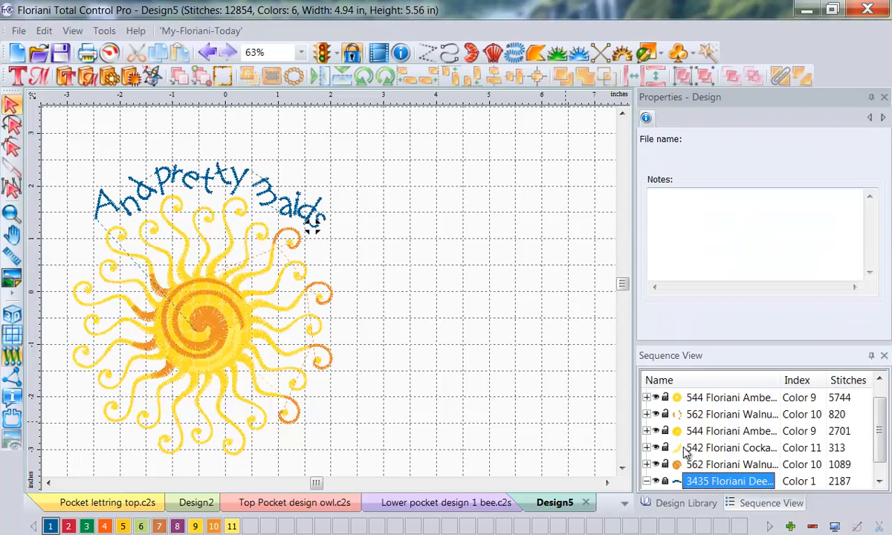
{"action": "scroll", "coordinate": [884, 432], "scroll_direction": "down", "scroll_amount": 1}
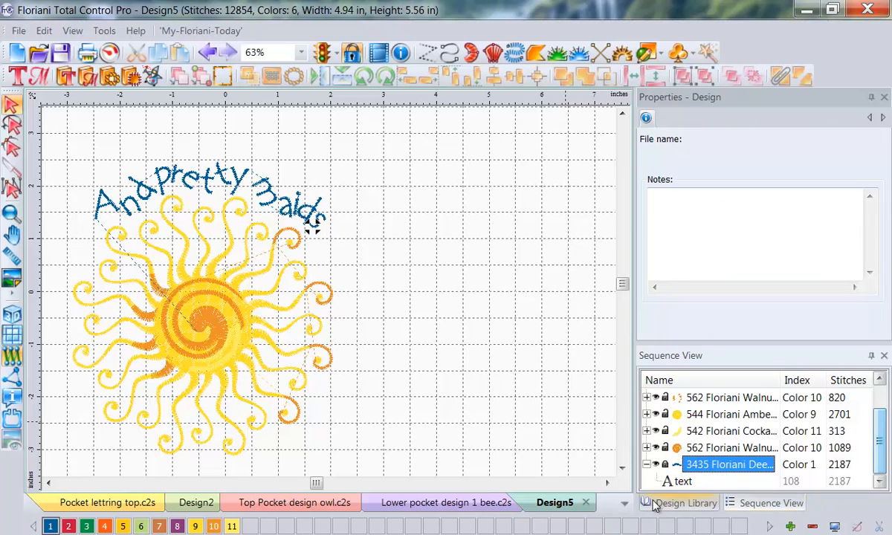
{"action": "left_click", "coordinate": [681, 483]}
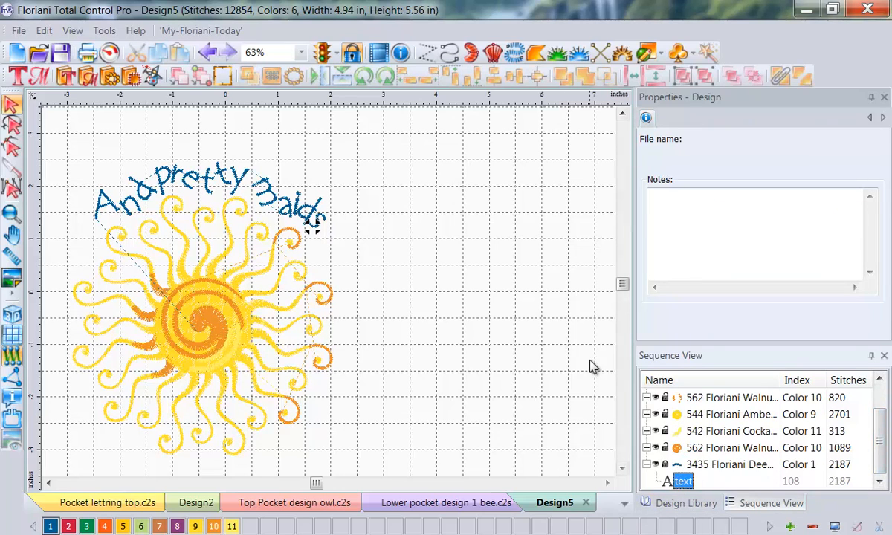
Step: Ungroup the sun's artwork and clear the selection
{"action": "left_click", "coordinate": [714, 436]}
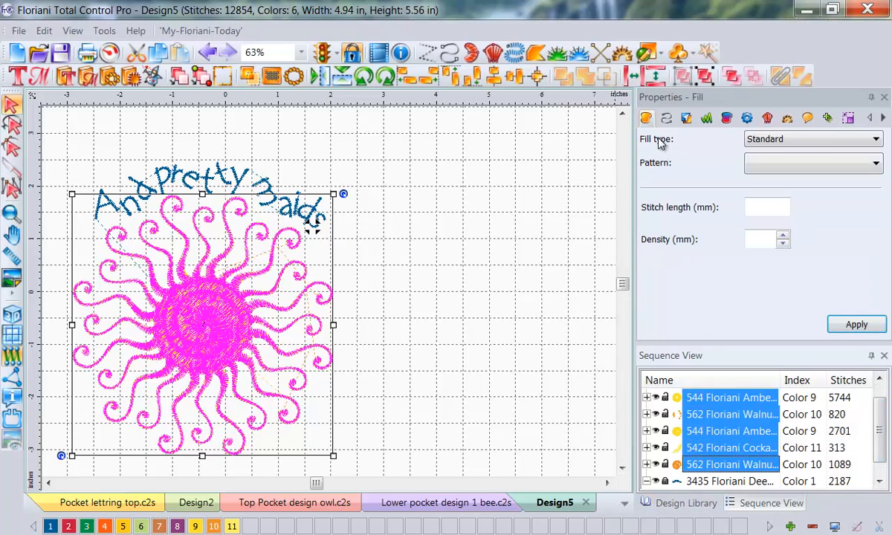
{"action": "left_click", "coordinate": [704, 76]}
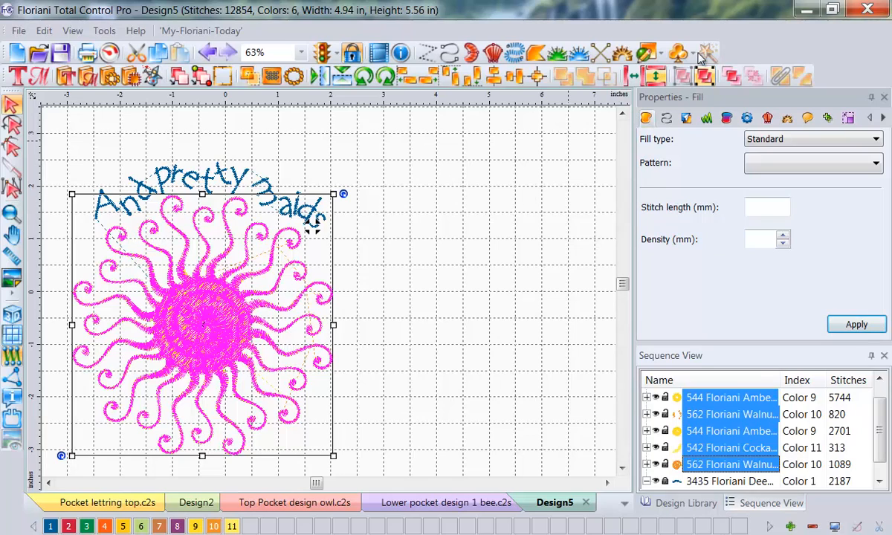
{"action": "left_click", "coordinate": [683, 76]}
{"action": "left_click", "coordinate": [550, 138]}
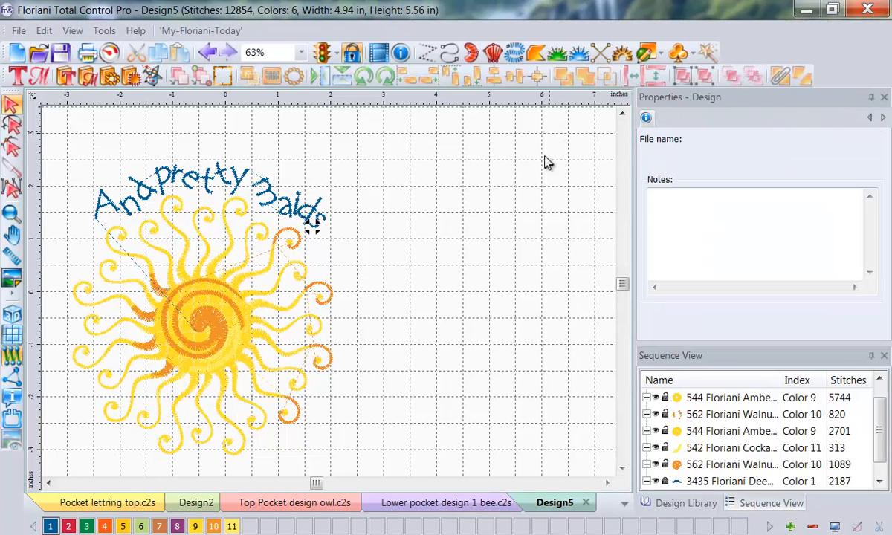
Step: Try again to select the lettering through its color block, its text entry and its stitches in the design
{"action": "left_click", "coordinate": [696, 483]}
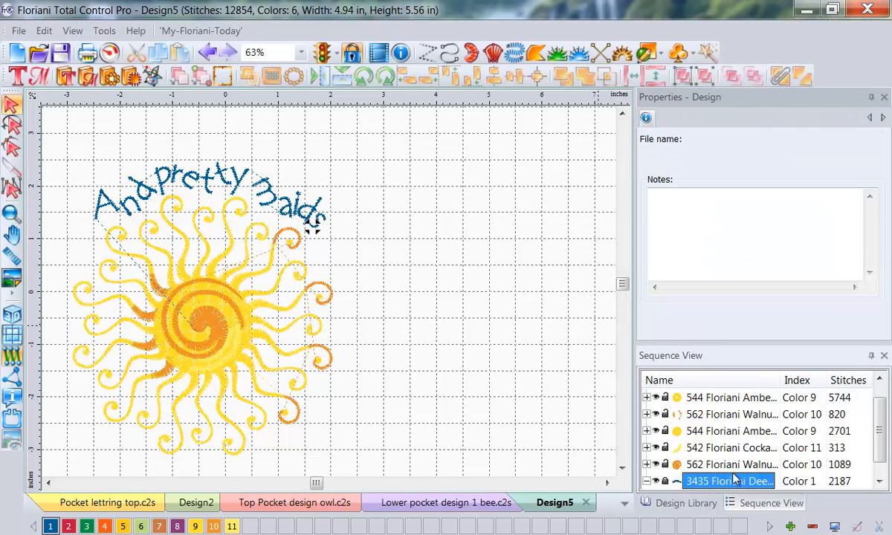
{"action": "left_click", "coordinate": [880, 481]}
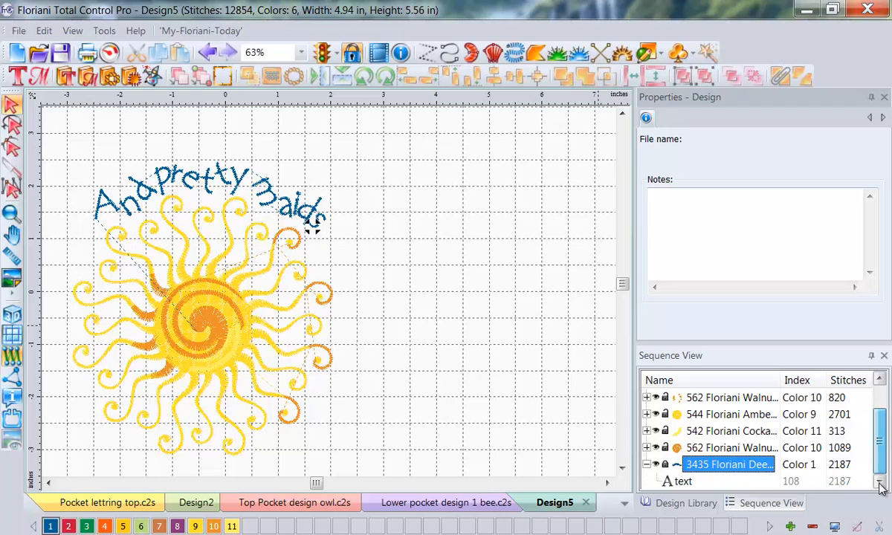
{"action": "left_click", "coordinate": [677, 483]}
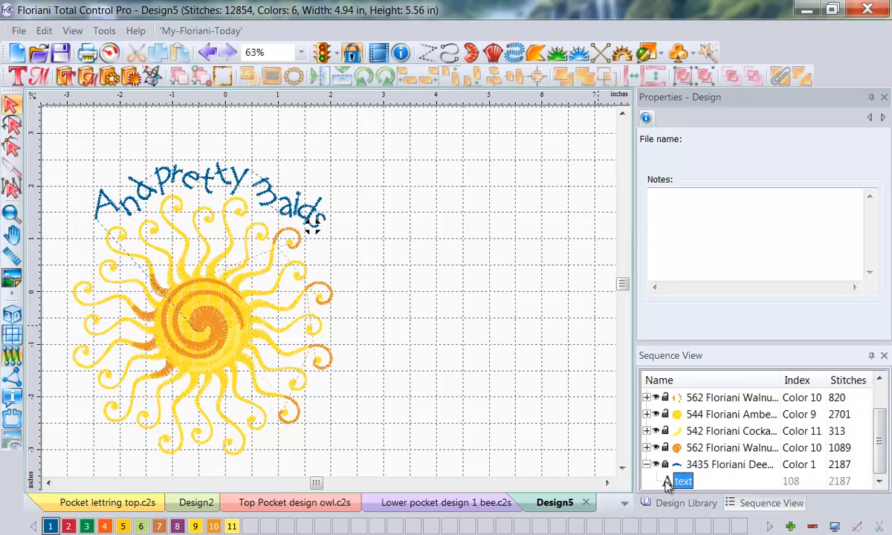
{"action": "left_click", "coordinate": [306, 220]}
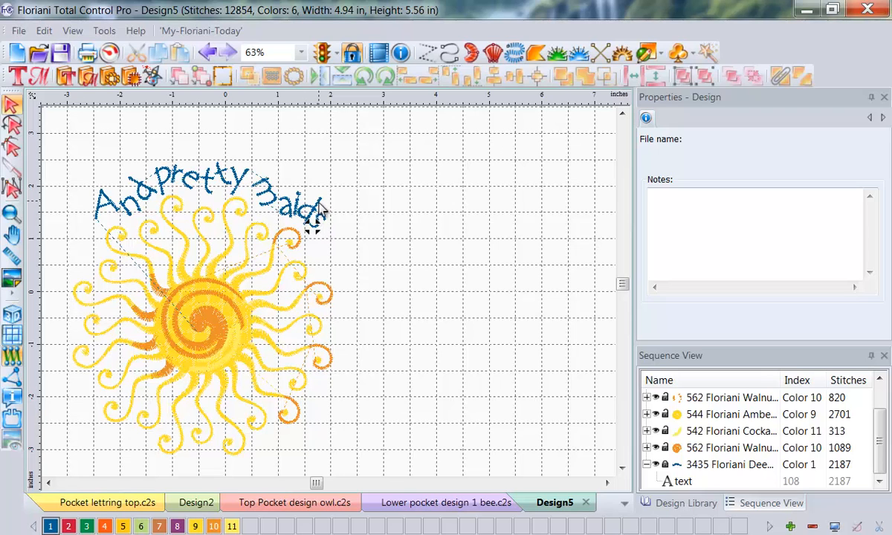
Step: Check the Top Pocket design owl file, return to the sun design and shrink the bee design's pane to enlarge the sun's view
{"action": "left_click", "coordinate": [276, 504]}
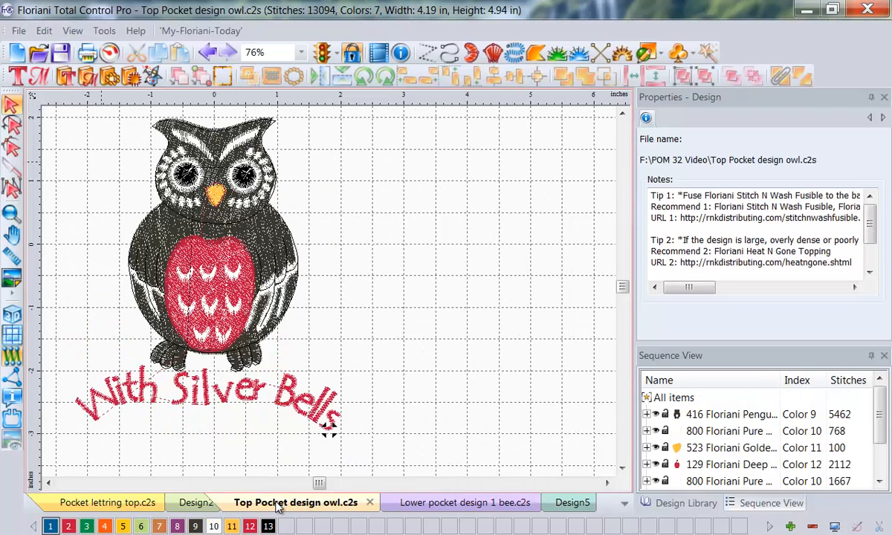
{"action": "left_click", "coordinate": [553, 504]}
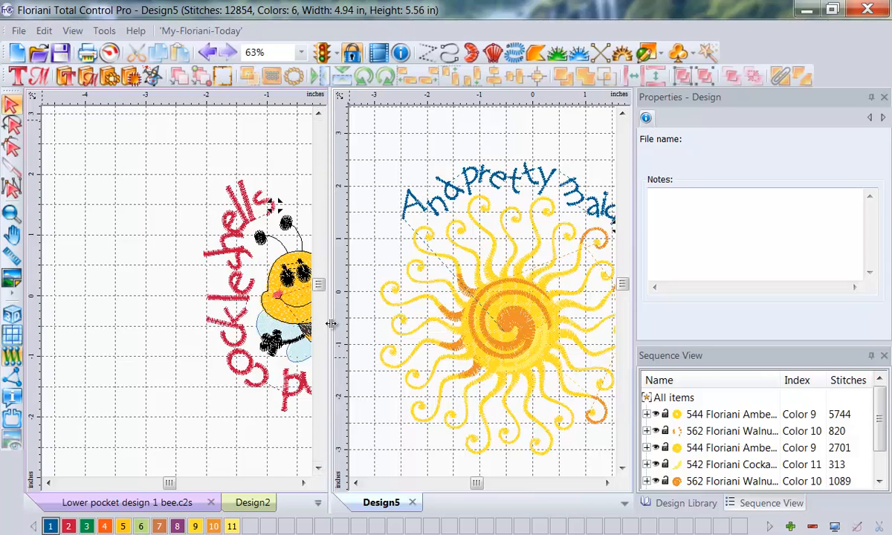
{"action": "left_click_drag", "start_coordinate": [184, 344], "coordinate": [114, 332]}
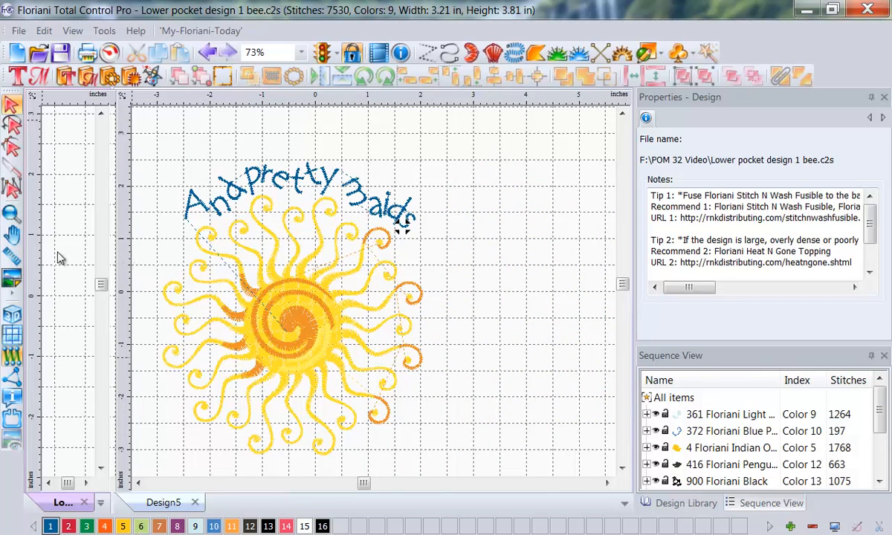
{"action": "left_click", "coordinate": [34, 238]}
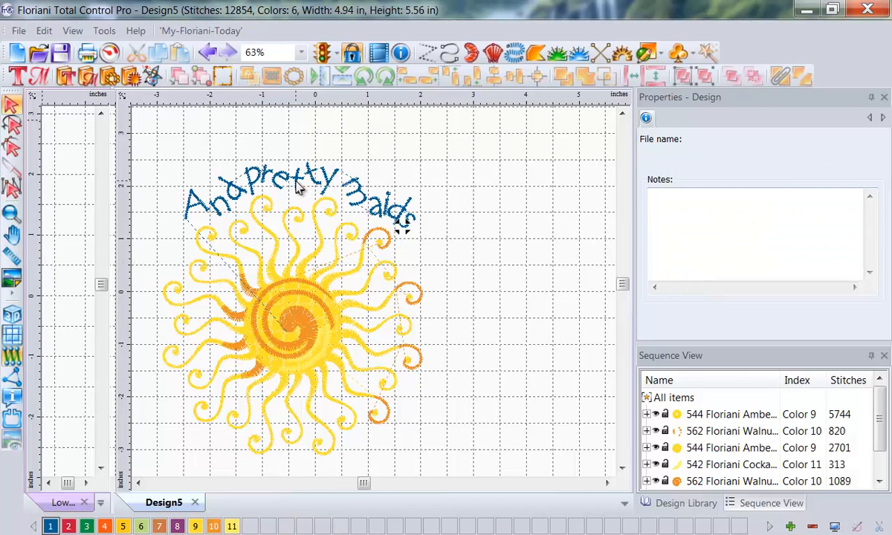
Step: Examine which parts belong to the sun by selecting all items and each of its color blocks in turn
{"action": "left_click", "coordinate": [674, 399]}
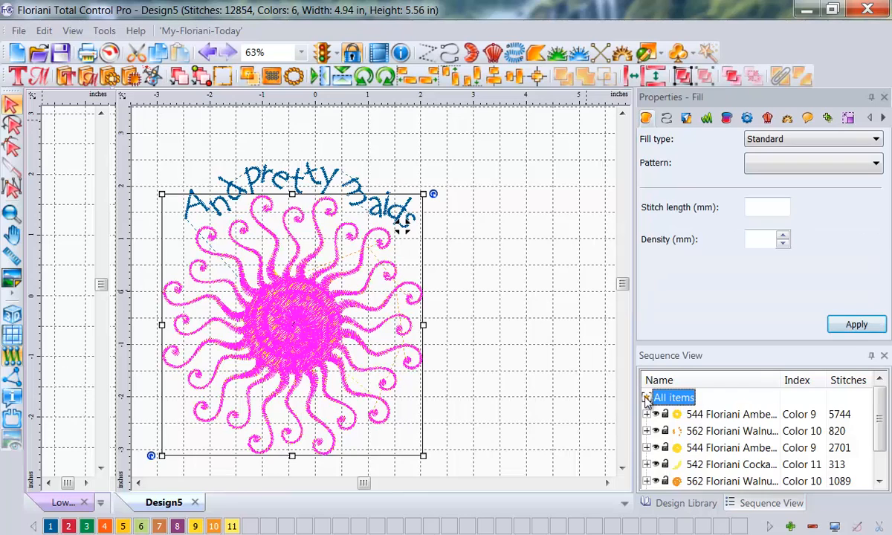
{"action": "left_click", "coordinate": [669, 415]}
{"action": "left_click", "coordinate": [695, 431]}
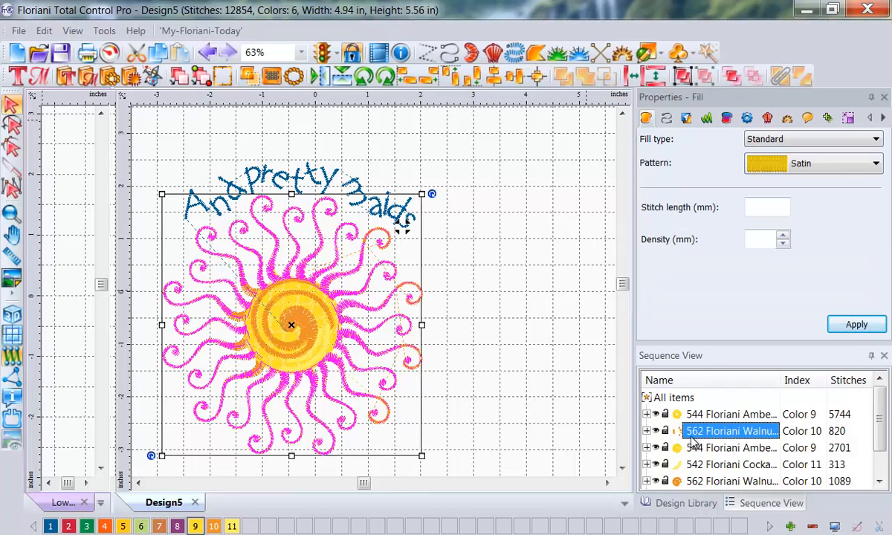
{"action": "left_click", "coordinate": [694, 448]}
{"action": "left_click", "coordinate": [699, 465]}
{"action": "left_click", "coordinate": [703, 481]}
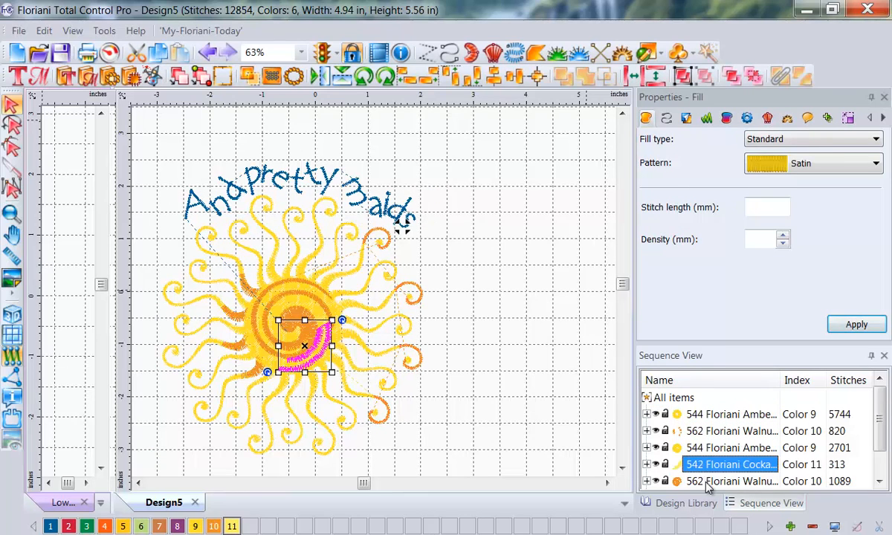
Step: Try to select the "And pretty maids" lettering by collapsing and reopening its blue color block and picking its text entry
{"action": "scroll", "coordinate": [825, 453], "scroll_direction": "down", "scroll_amount": 2}
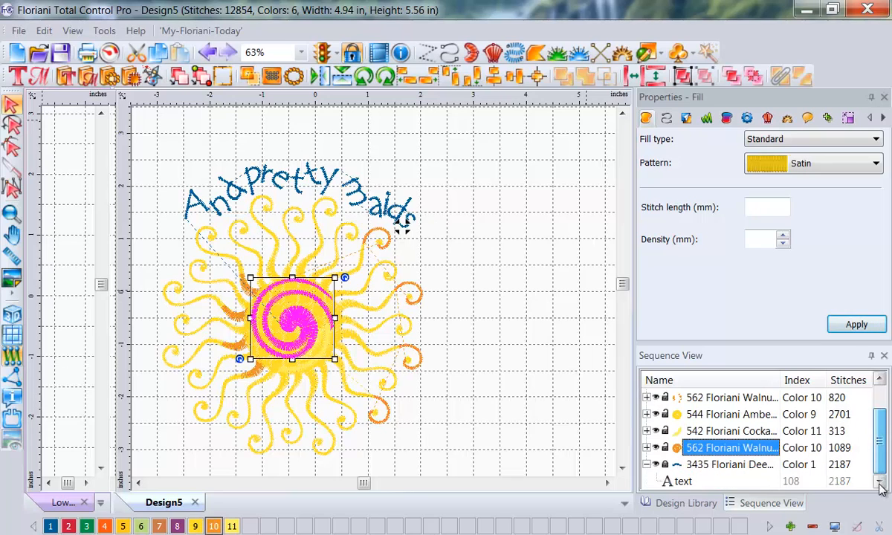
{"action": "left_click", "coordinate": [710, 465]}
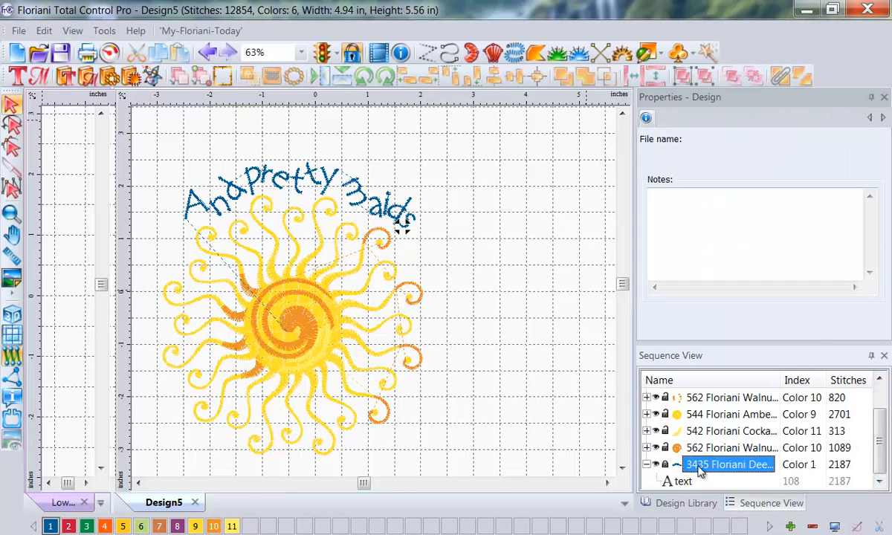
{"action": "left_click", "coordinate": [646, 464]}
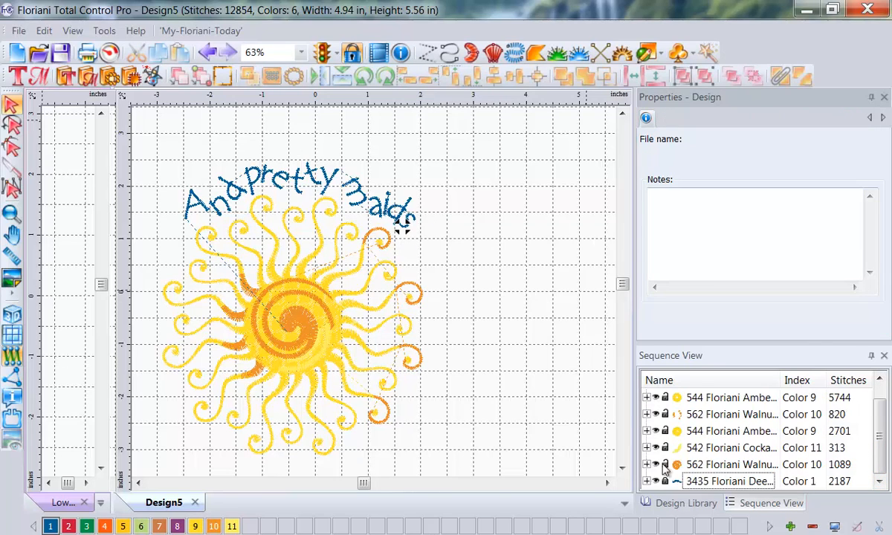
{"action": "left_click", "coordinate": [734, 482]}
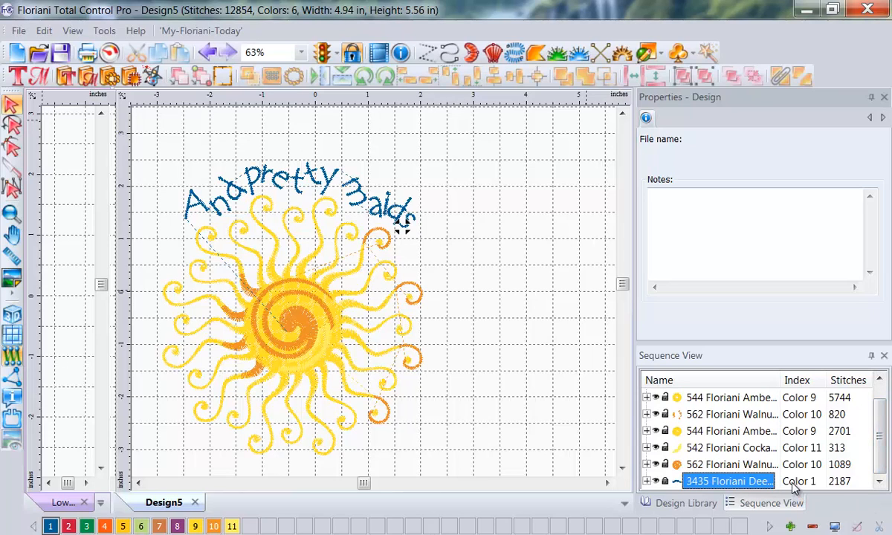
{"action": "left_click", "coordinate": [645, 481]}
{"action": "left_click", "coordinate": [716, 487]}
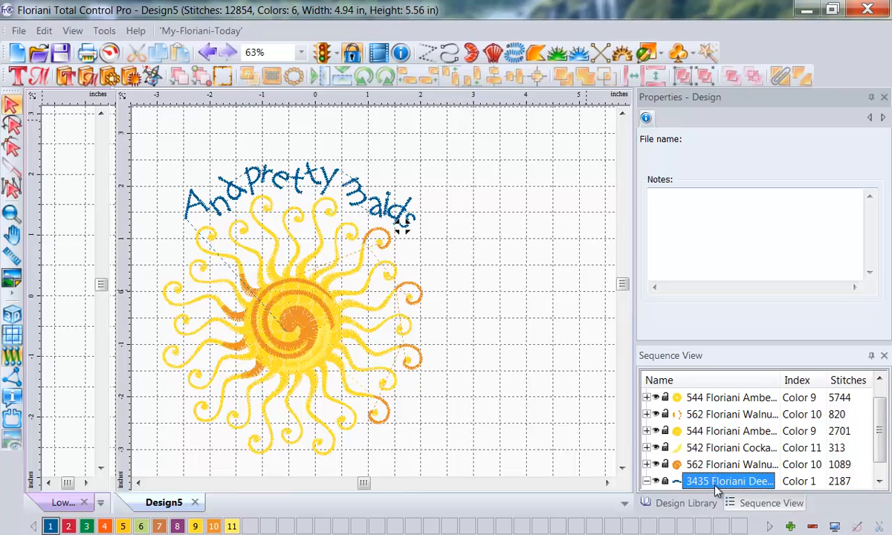
{"action": "scroll", "coordinate": [825, 446], "scroll_direction": "down", "scroll_amount": 1}
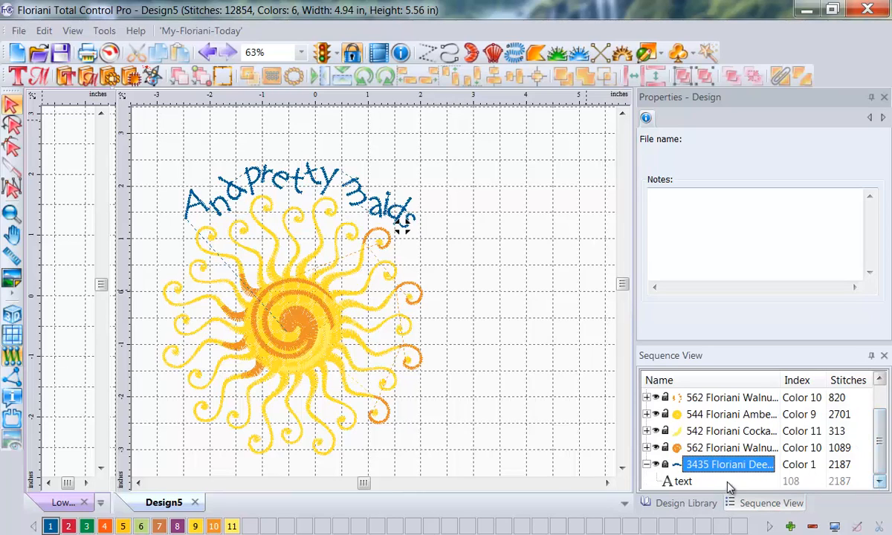
{"action": "left_click", "coordinate": [684, 483]}
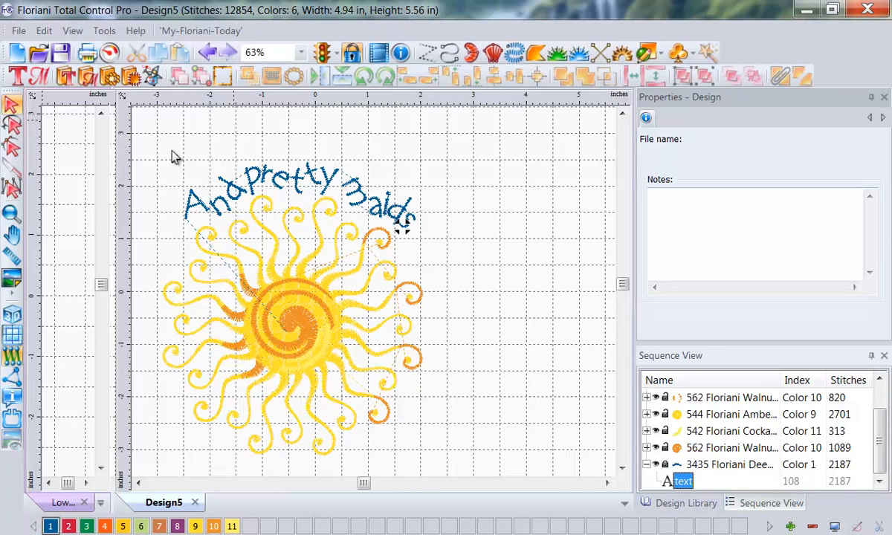
Step: Undo the last changes to the sun design, then rotate all items until the lettering arches over the sun, and clear the selection
{"action": "left_click", "coordinate": [206, 52]}
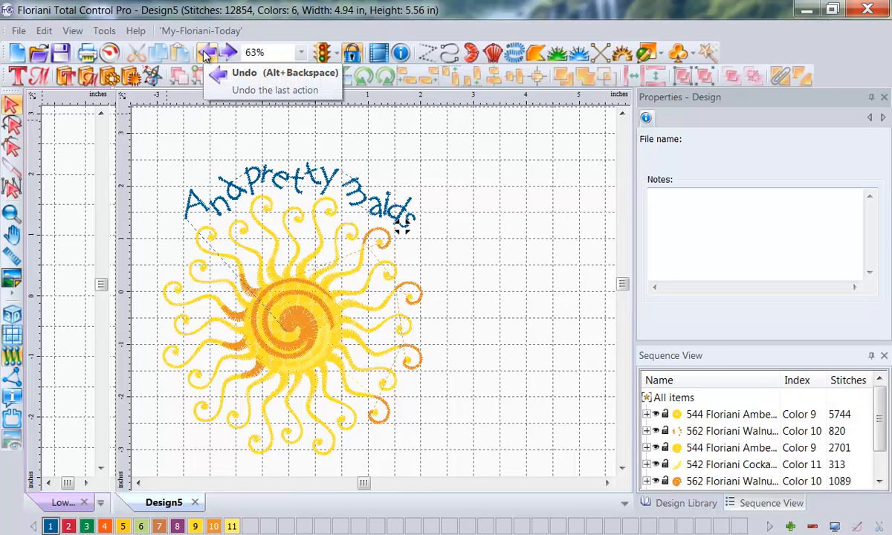
{"action": "left_click", "coordinate": [206, 52]}
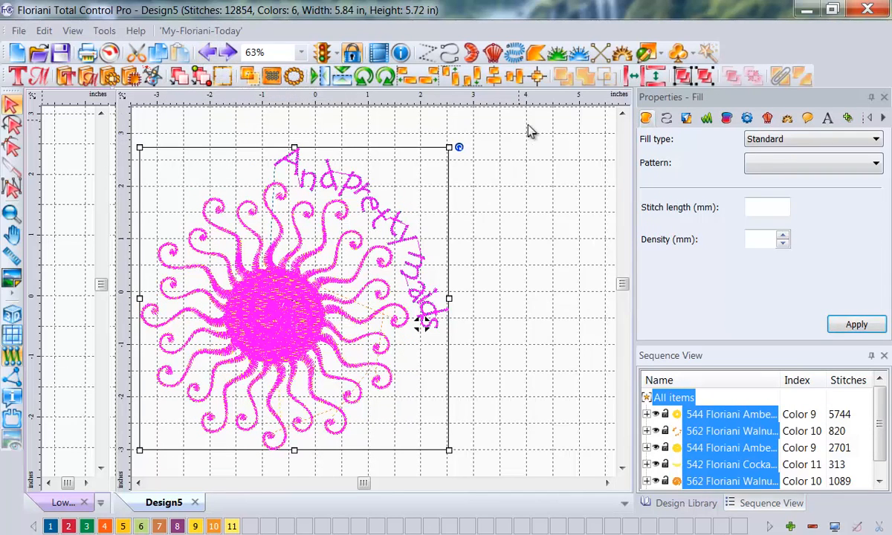
{"action": "left_click", "coordinate": [385, 76]}
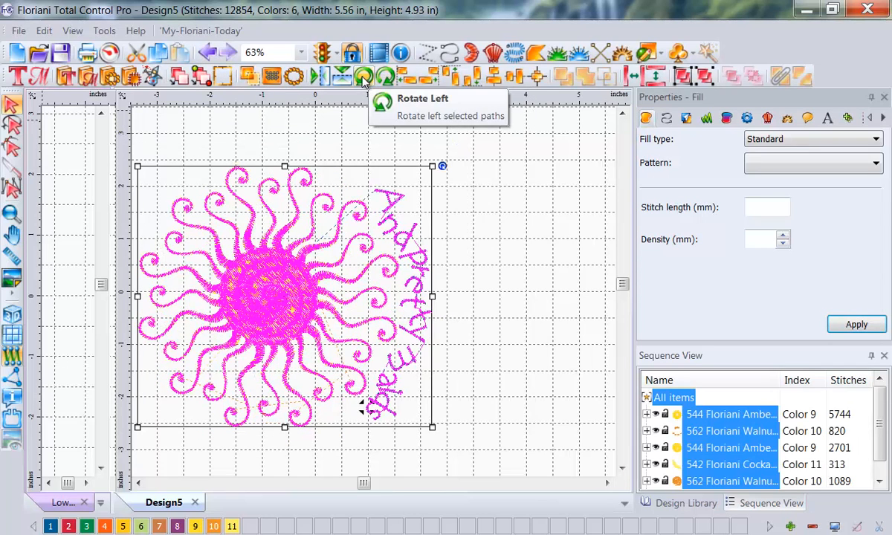
{"action": "left_click", "coordinate": [364, 77]}
{"action": "left_click", "coordinate": [364, 77]}
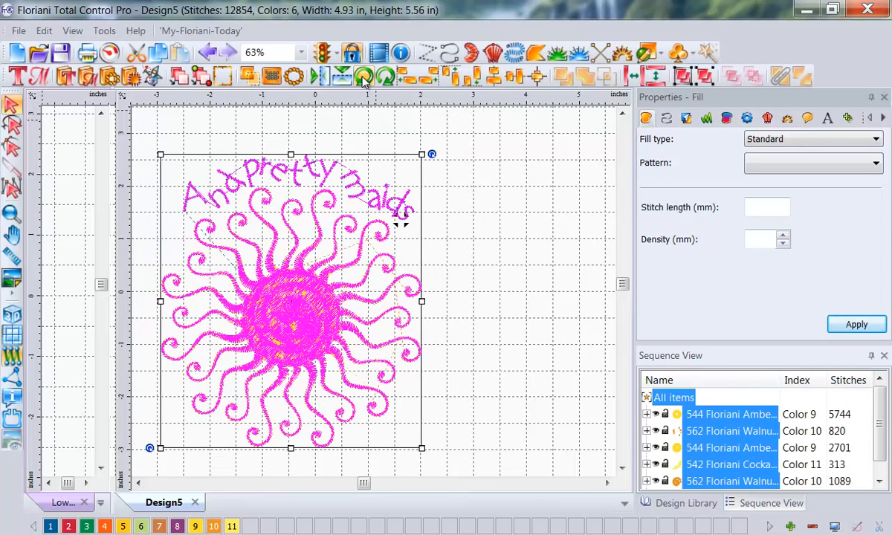
{"action": "left_click", "coordinate": [518, 251]}
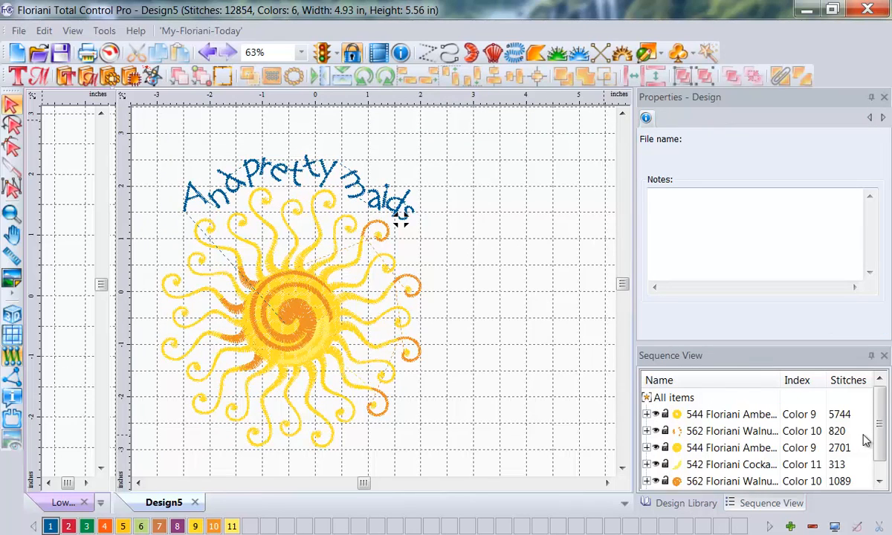
Step: Select the lettering by its blue color block, reduce its height to 0.42 in and spread its letters farther along the scalloped path
{"action": "scroll", "coordinate": [866, 440], "scroll_direction": "down", "scroll_amount": 1}
{"action": "left_click", "coordinate": [692, 483]}
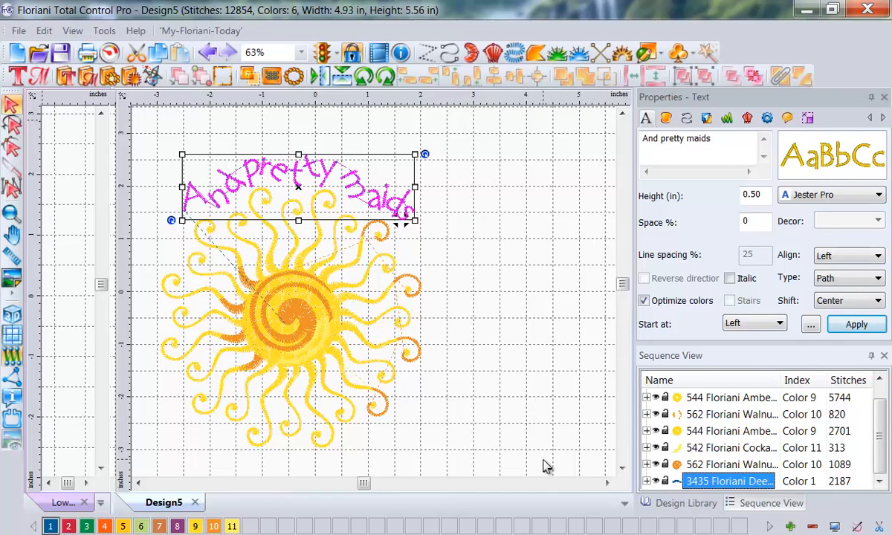
{"action": "left_click", "coordinate": [16, 76]}
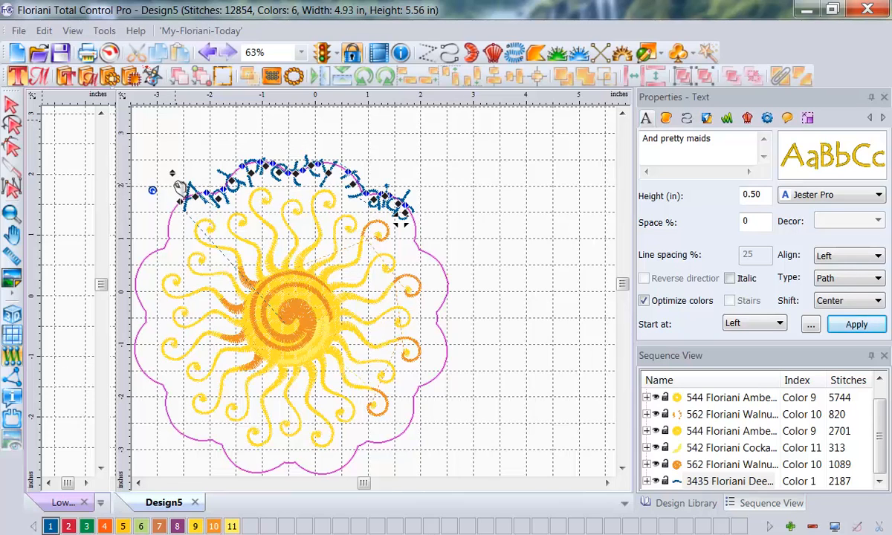
{"action": "mouse_move", "coordinate": [169, 191]}
{"action": "left_mouse_down"}
{"action": "mouse_move", "coordinate": [144, 212]}
{"action": "mouse_move", "coordinate": [170, 186]}
{"action": "left_mouse_up"}
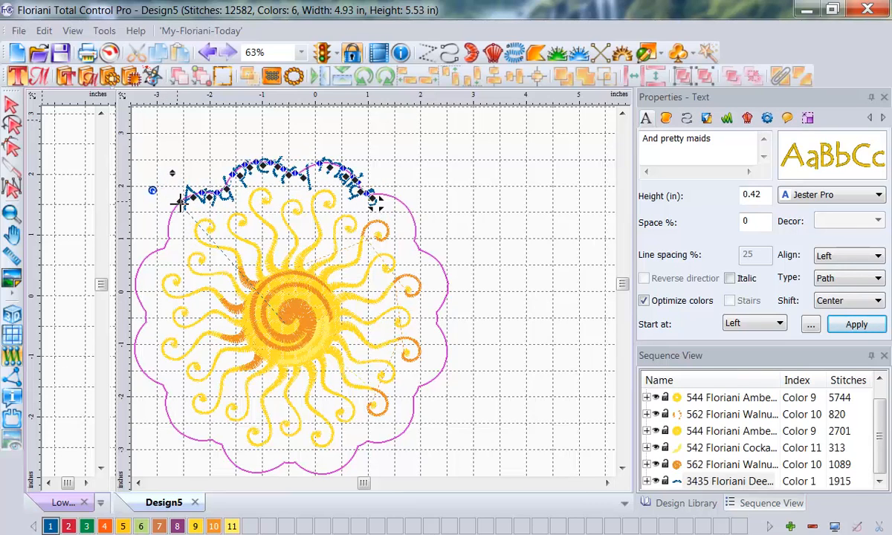
{"action": "left_click_drag", "start_coordinate": [179, 200], "coordinate": [253, 153]}
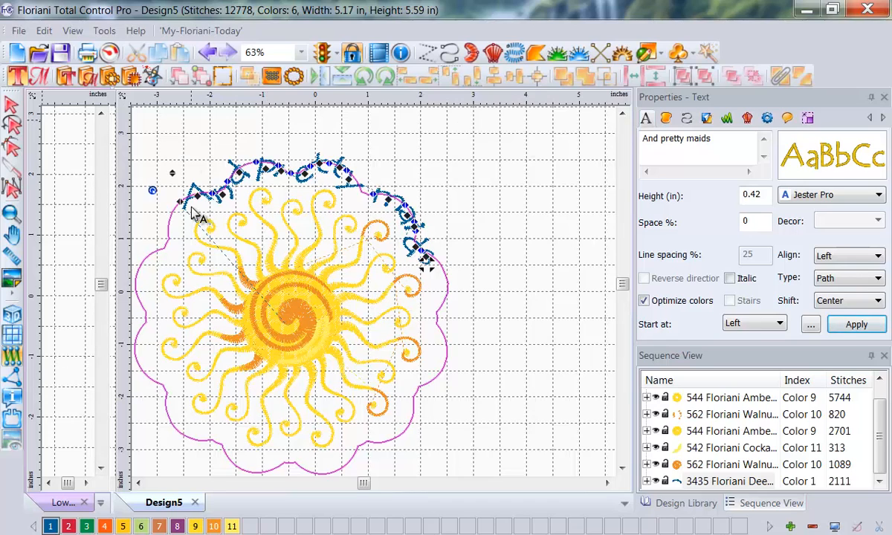
{"action": "left_click", "coordinate": [466, 186]}
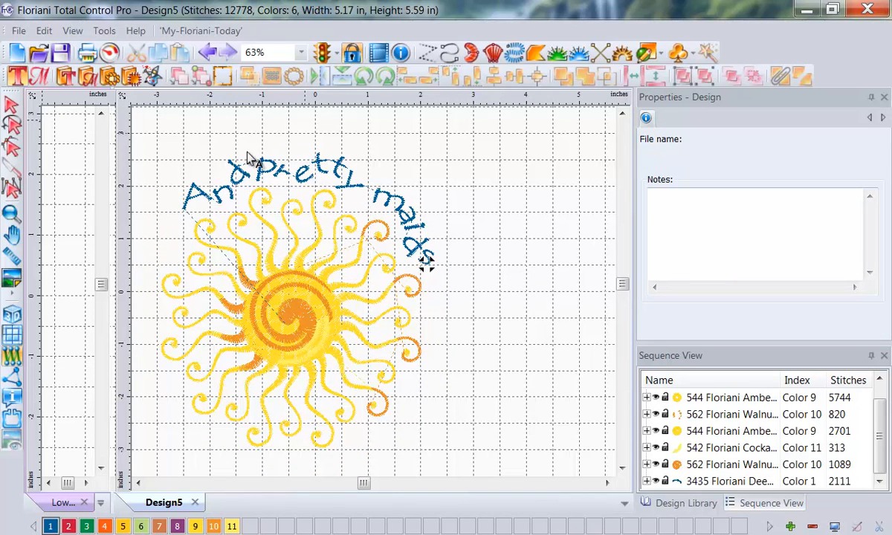
Step: Reselect the arched lettering for text editing and enlarge its height to 0.58 in
{"action": "left_click", "coordinate": [213, 206]}
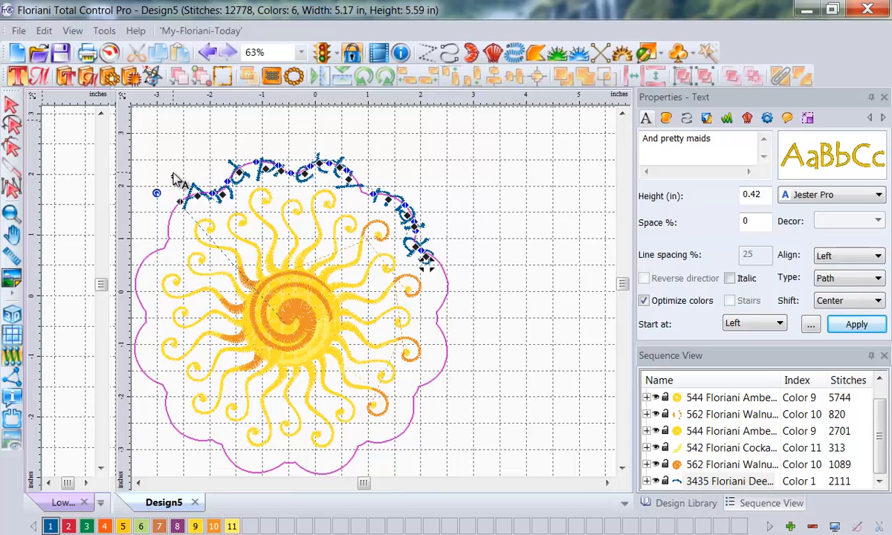
{"action": "left_click", "coordinate": [173, 177]}
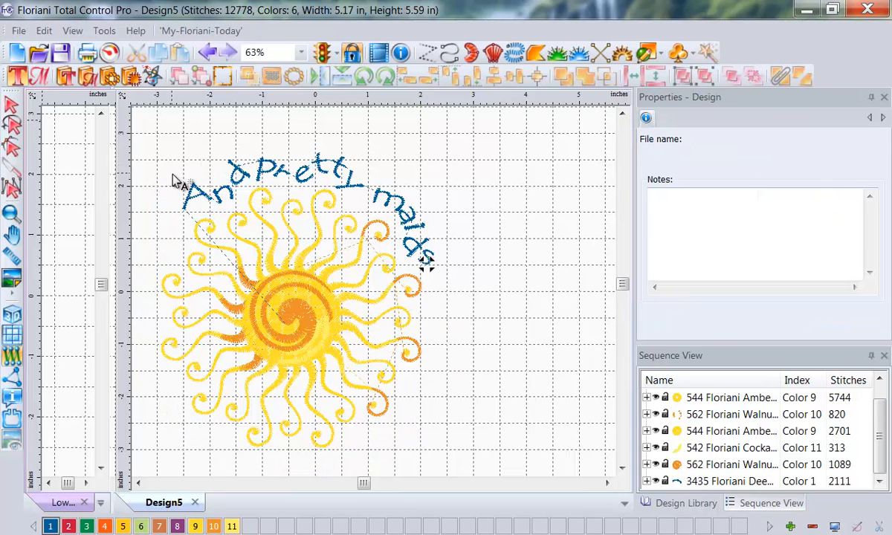
{"action": "left_click", "coordinate": [197, 202]}
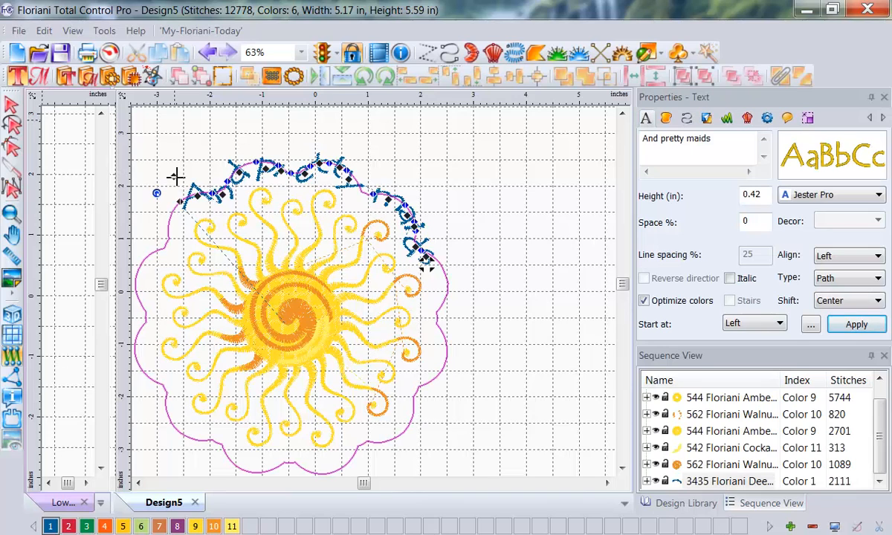
{"action": "left_click_drag", "start_coordinate": [174, 172], "coordinate": [168, 171]}
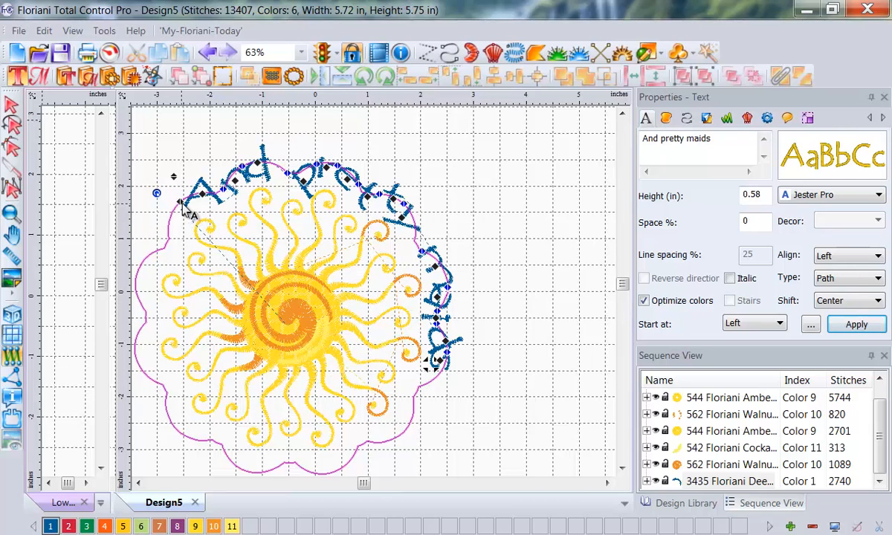
Step: Shift the lettering's path slightly and tighten the spacing between its letters, then clear the text selection
{"action": "left_click_drag", "start_coordinate": [186, 200], "coordinate": [180, 206]}
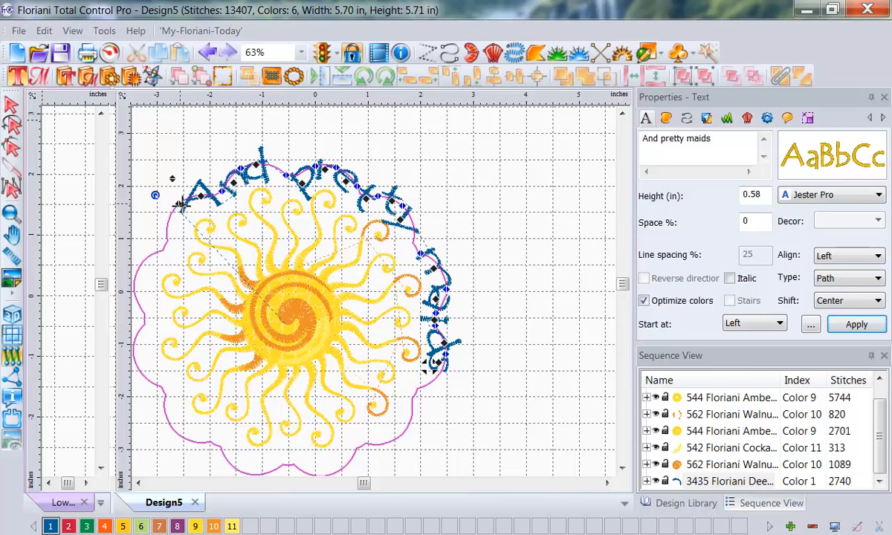
{"action": "mouse_move", "coordinate": [180, 203]}
{"action": "left_mouse_down"}
{"action": "mouse_move", "coordinate": [168, 202]}
{"action": "mouse_move", "coordinate": [157, 243]}
{"action": "mouse_move", "coordinate": [173, 215]}
{"action": "mouse_move", "coordinate": [189, 209]}
{"action": "left_mouse_up"}
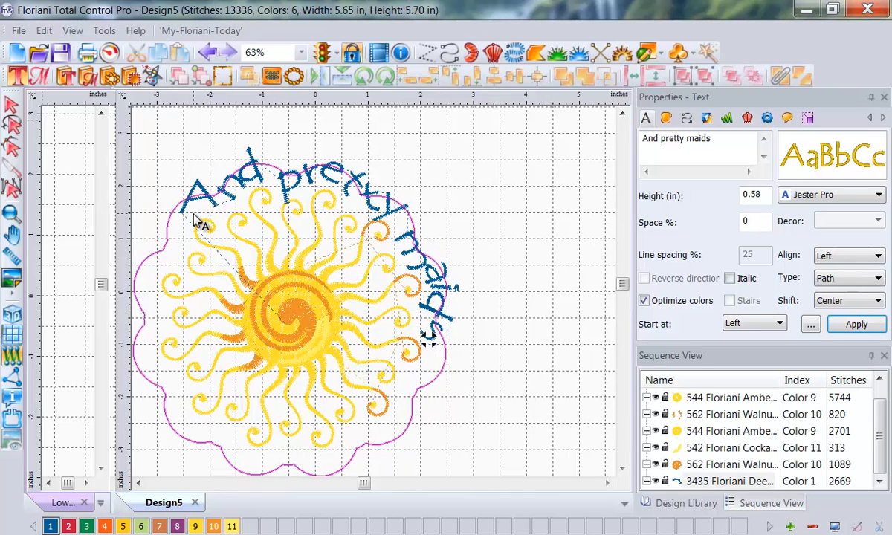
{"action": "left_click", "coordinate": [498, 181]}
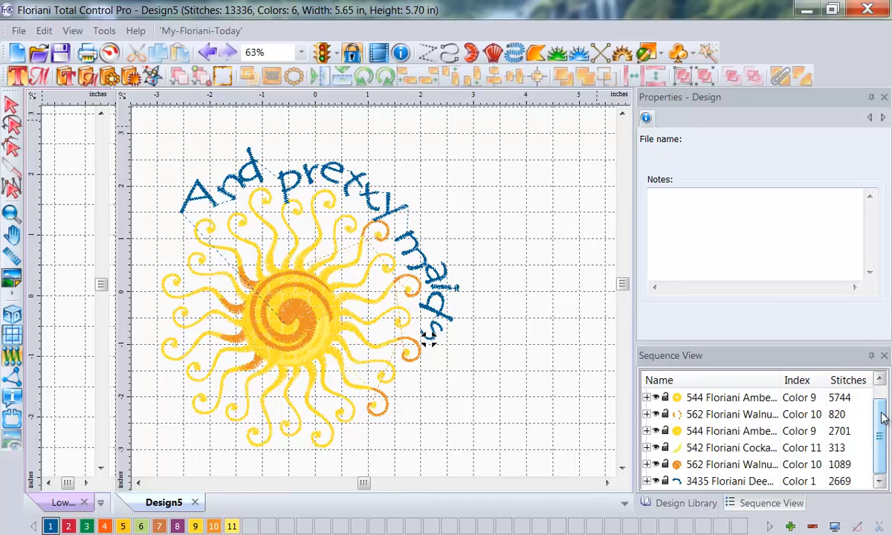
Step: Select all items and rotate the whole design left so "And pretty maids" sits over the top of the sun
{"action": "right_click", "coordinate": [882, 383]}
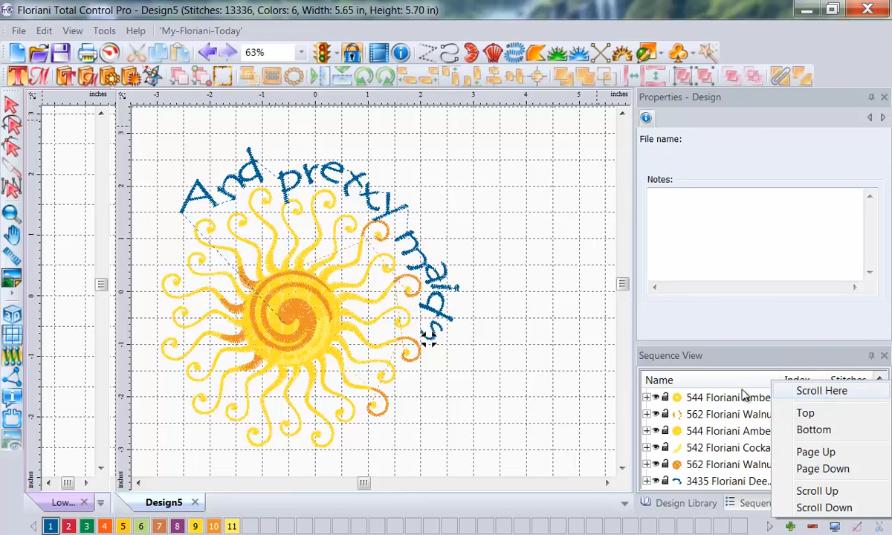
{"action": "left_click", "coordinate": [544, 402]}
{"action": "left_click_drag", "start_coordinate": [879, 458], "coordinate": [879, 399]}
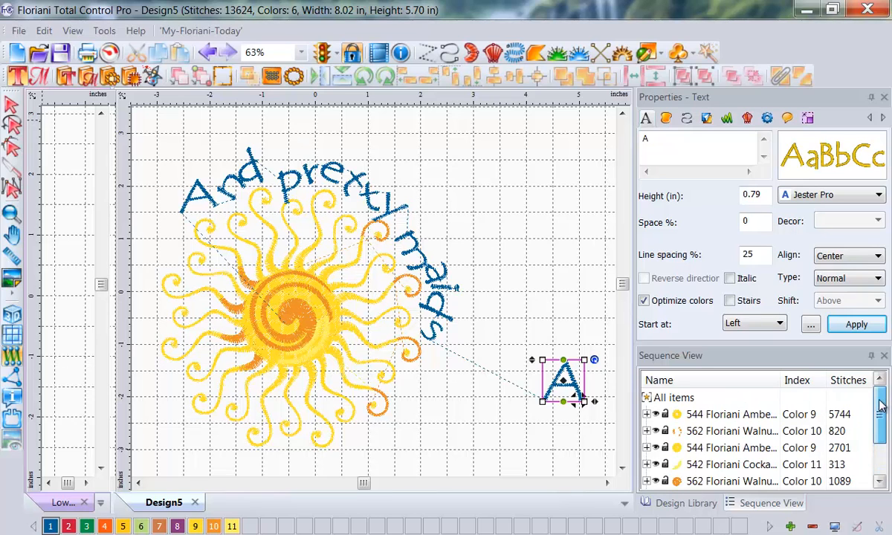
{"action": "left_click", "coordinate": [666, 400]}
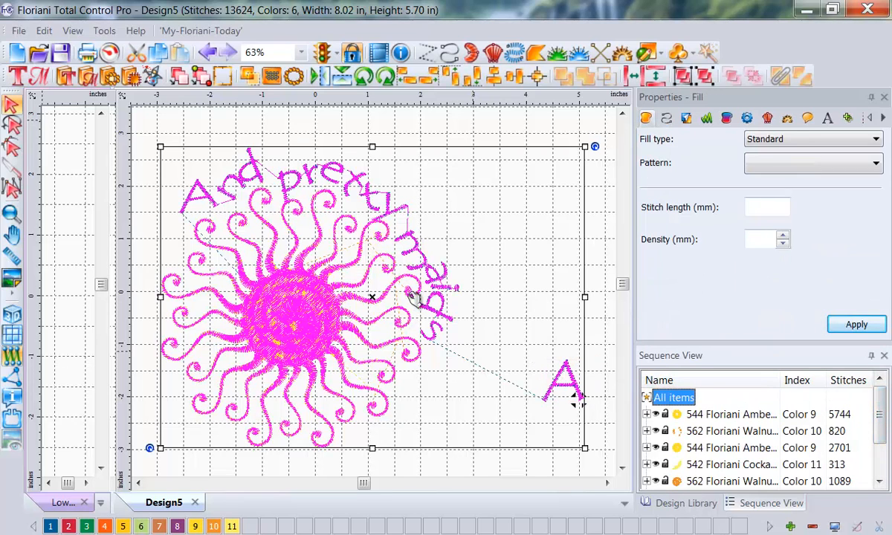
{"action": "left_click", "coordinate": [342, 79]}
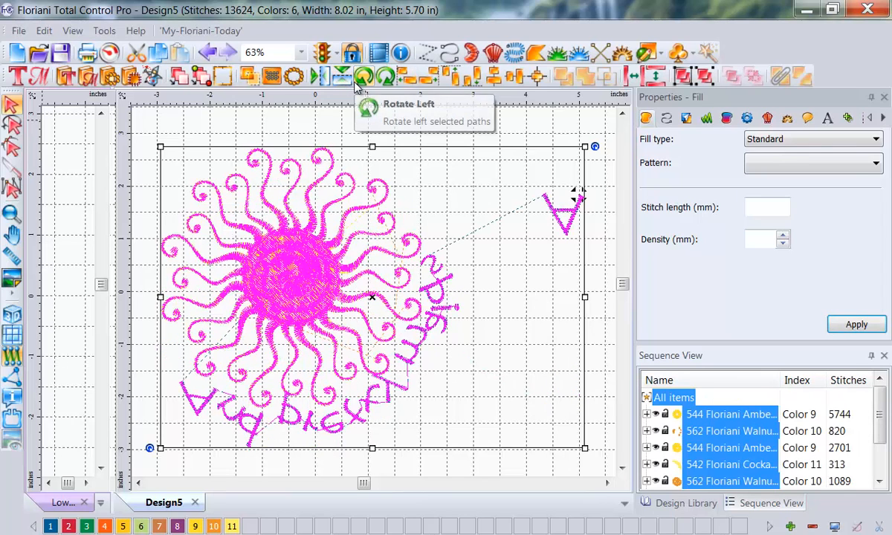
{"action": "left_click", "coordinate": [338, 80]}
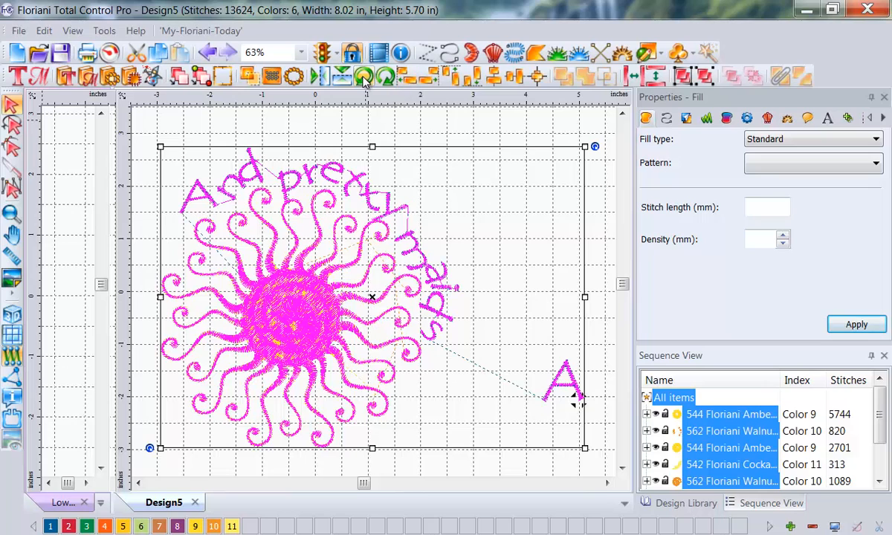
{"action": "left_click", "coordinate": [363, 77]}
{"action": "left_click", "coordinate": [447, 146]}
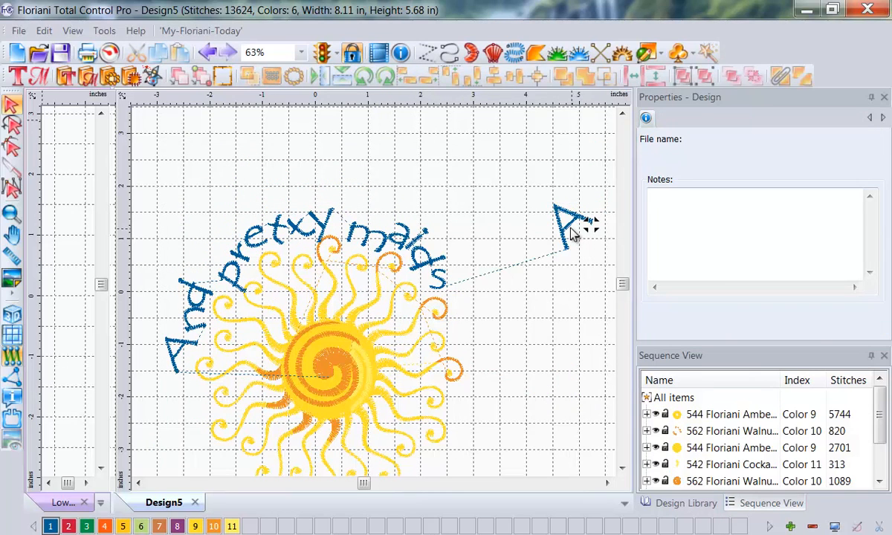
Step: Delete the stray letter A beside the sun and widen the letter spacing of "And pretty maids" along its path
{"action": "left_click", "coordinate": [572, 233]}
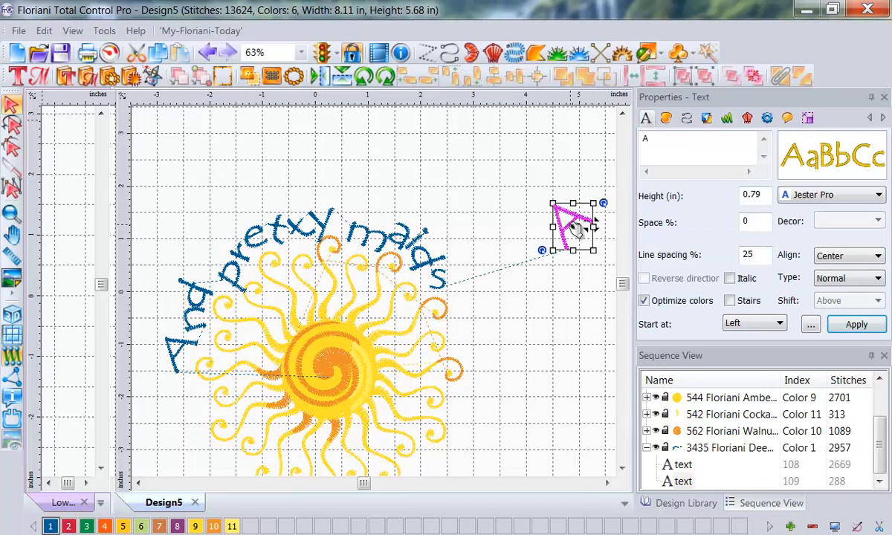
{"action": "key", "text": "Delete"}
{"action": "left_click", "coordinate": [442, 283]}
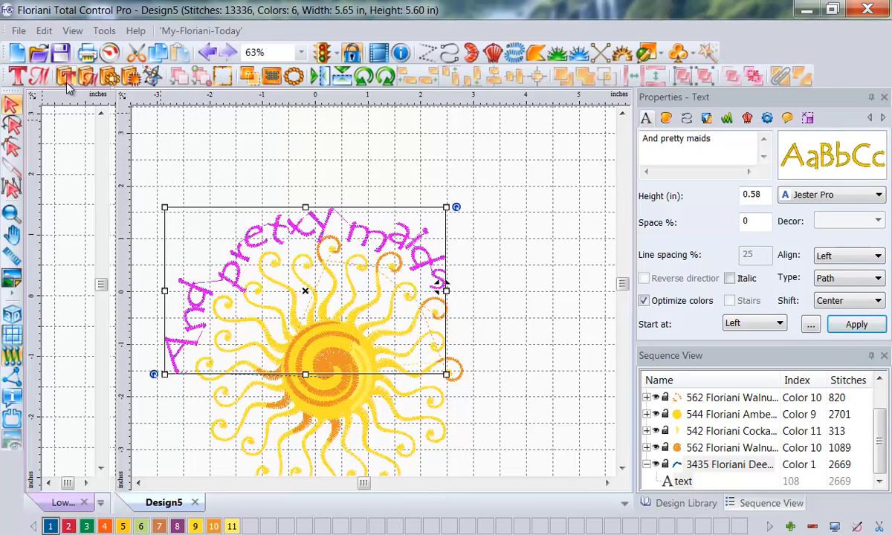
{"action": "left_click", "coordinate": [16, 77]}
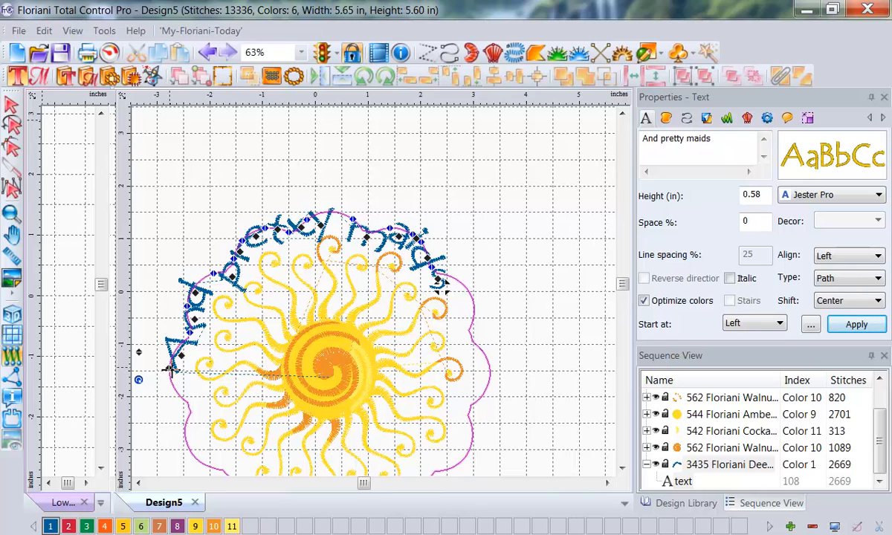
{"action": "left_click_drag", "start_coordinate": [171, 370], "coordinate": [230, 339]}
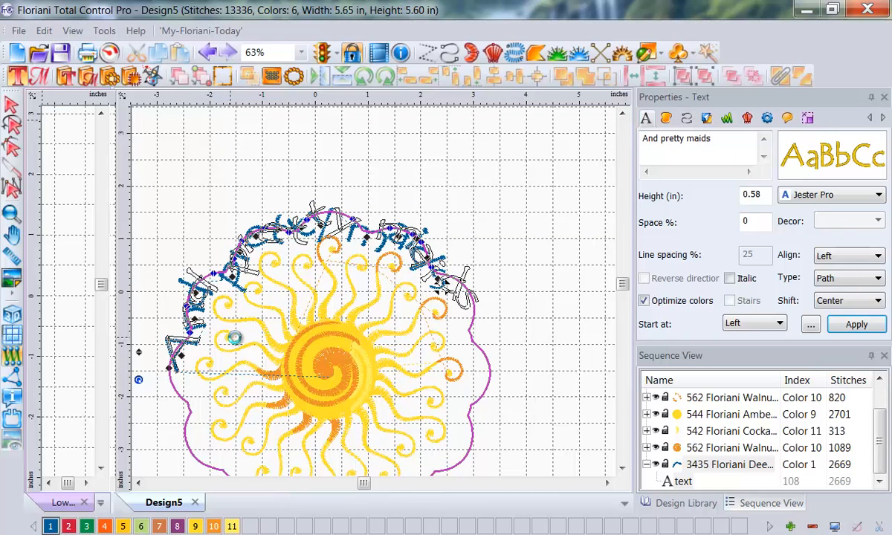
{"action": "left_click", "coordinate": [505, 213]}
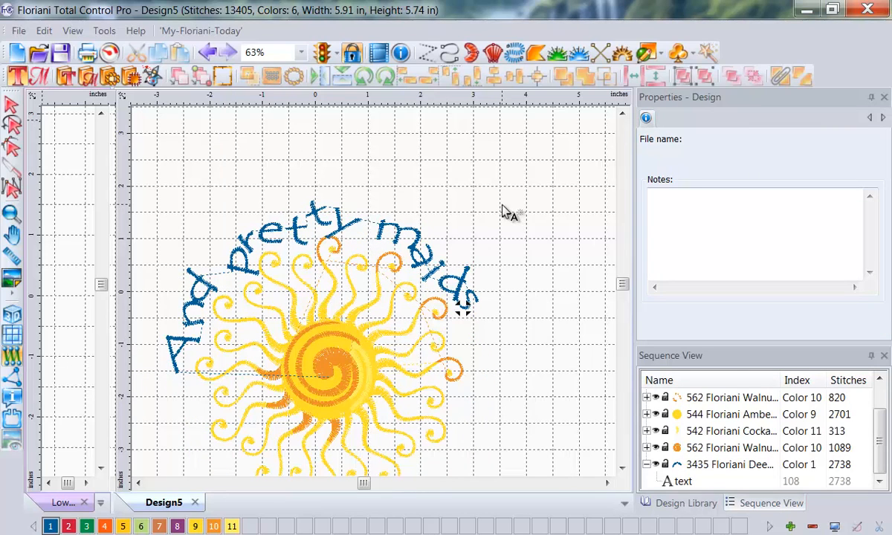
Step: Recolor the "And pretty maids" lettering to red, color 2 of the palette
{"action": "left_click", "coordinate": [215, 297]}
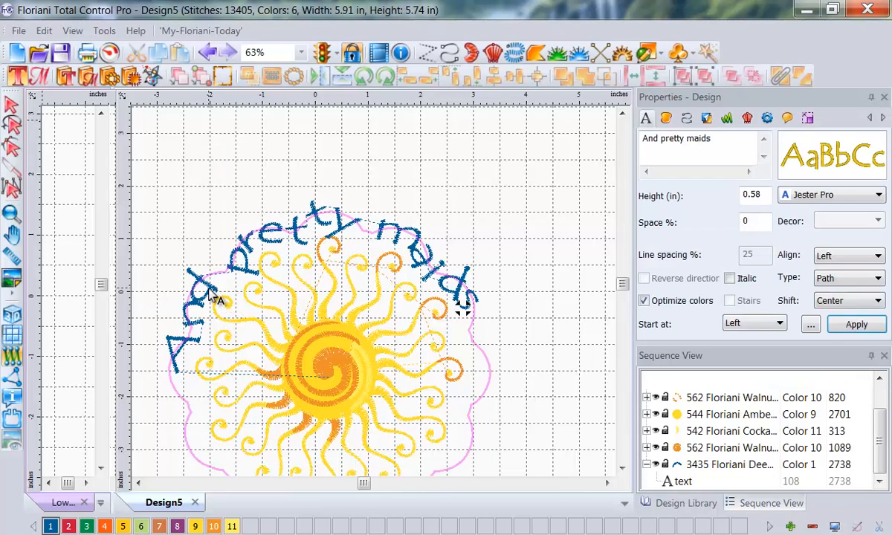
{"action": "left_click", "coordinate": [68, 526]}
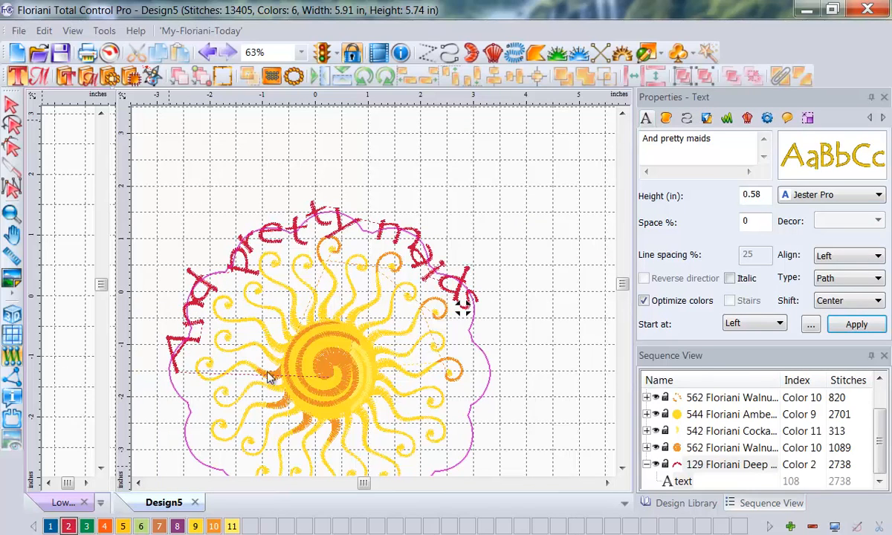
Step: Run Save2Sew on the bee design for "Canvas - I Digitized" fabric, applying new density, underlay and pull compensation settings
{"action": "left_click", "coordinate": [86, 185]}
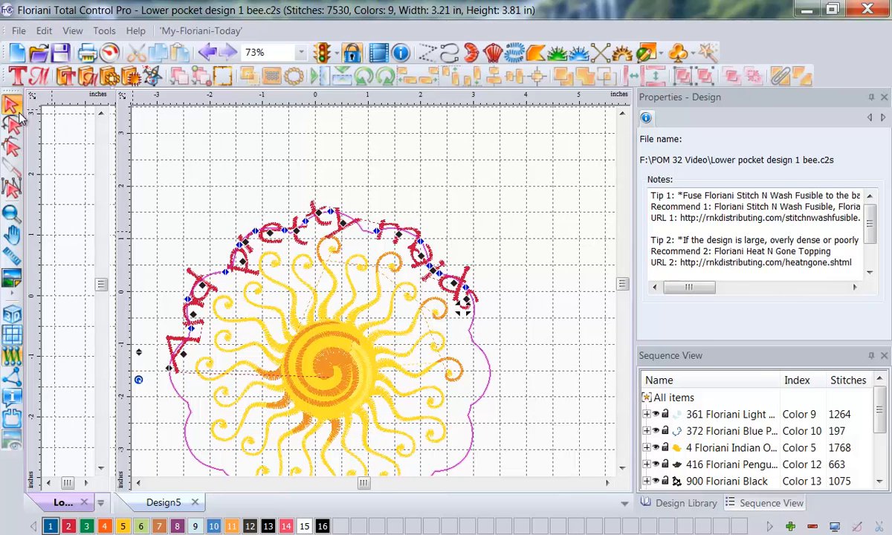
{"action": "left_click", "coordinate": [19, 32]}
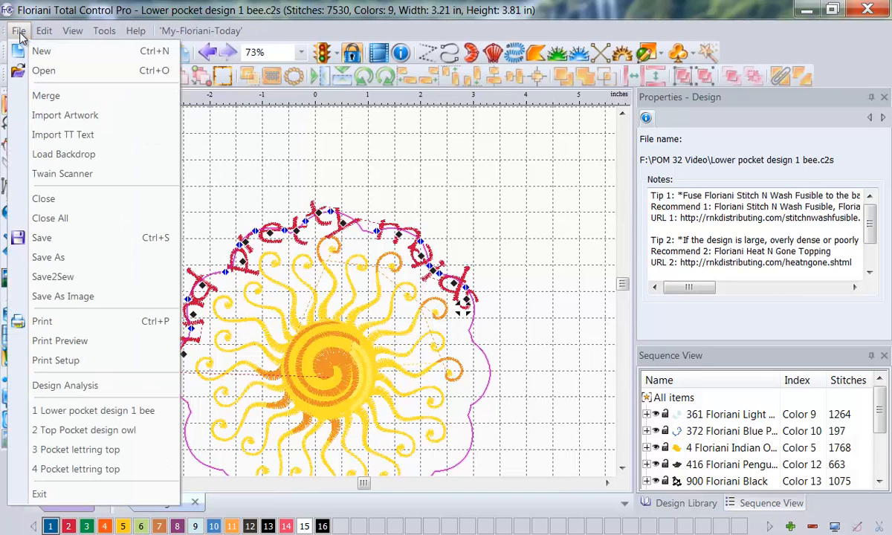
{"action": "left_click", "coordinate": [64, 277]}
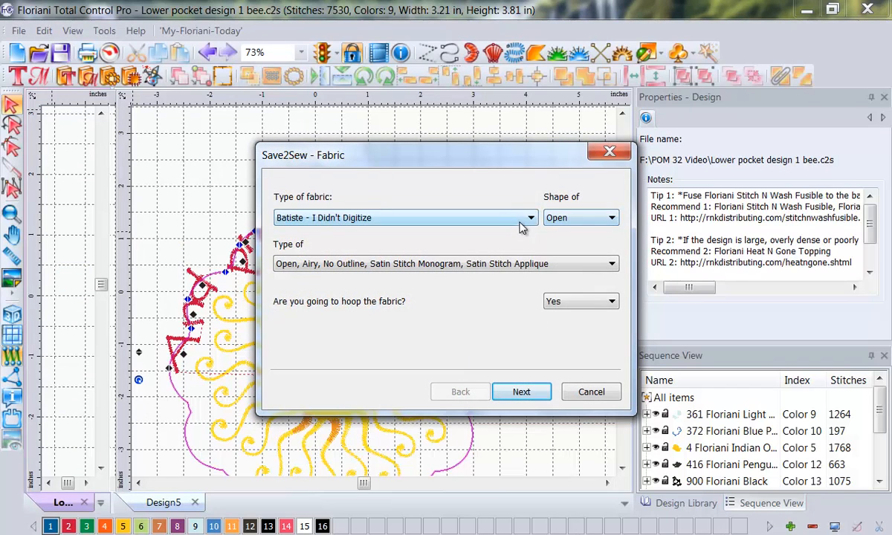
{"action": "left_click", "coordinate": [531, 219]}
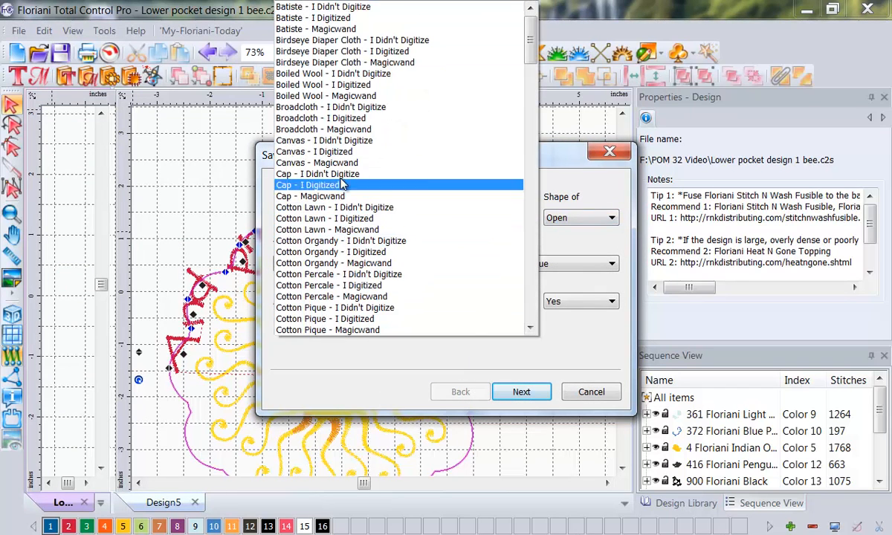
{"action": "left_click", "coordinate": [310, 152]}
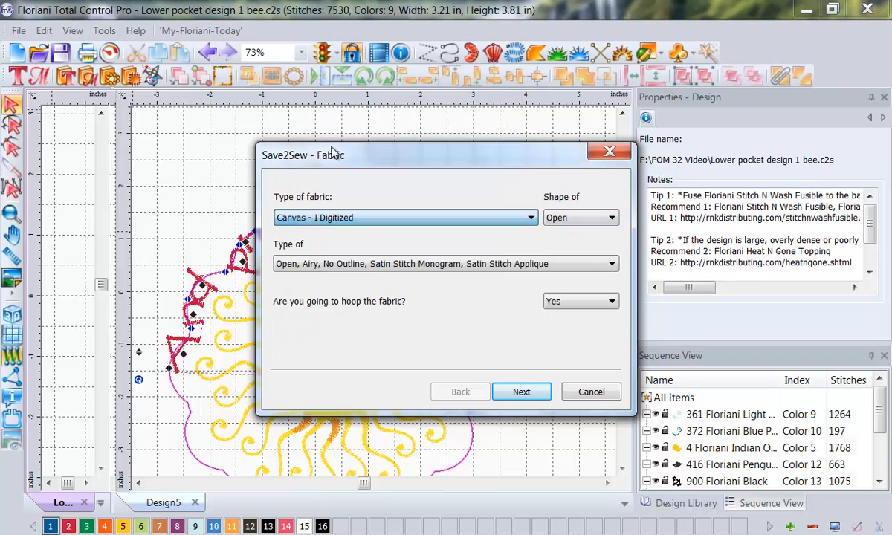
{"action": "left_click", "coordinate": [525, 392]}
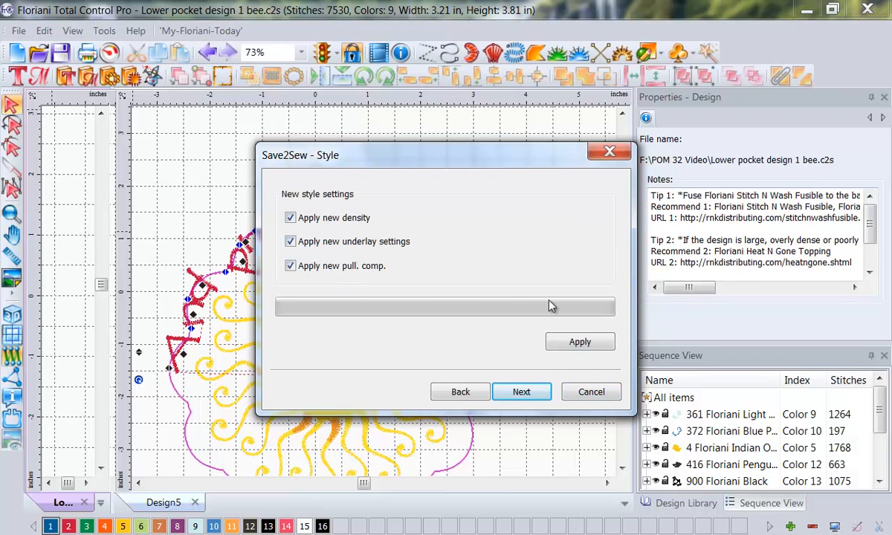
{"action": "left_click", "coordinate": [596, 346]}
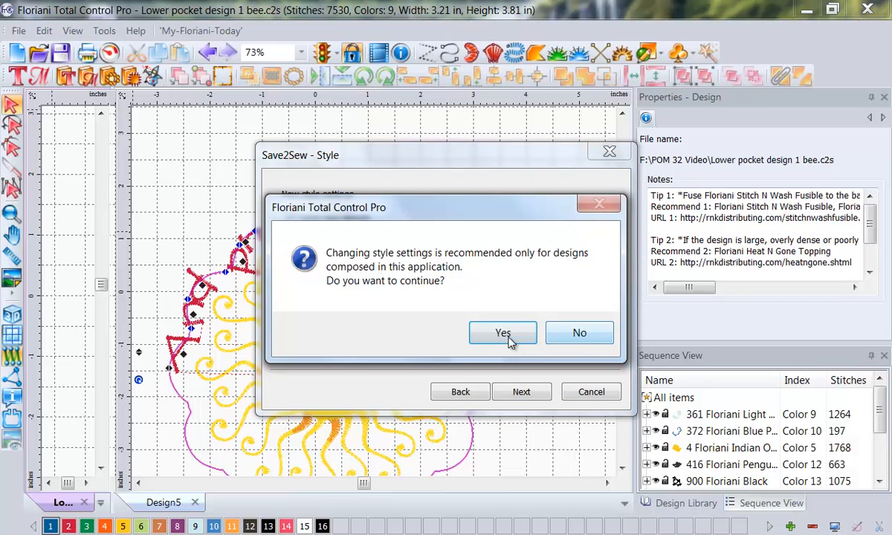
{"action": "left_click", "coordinate": [510, 337]}
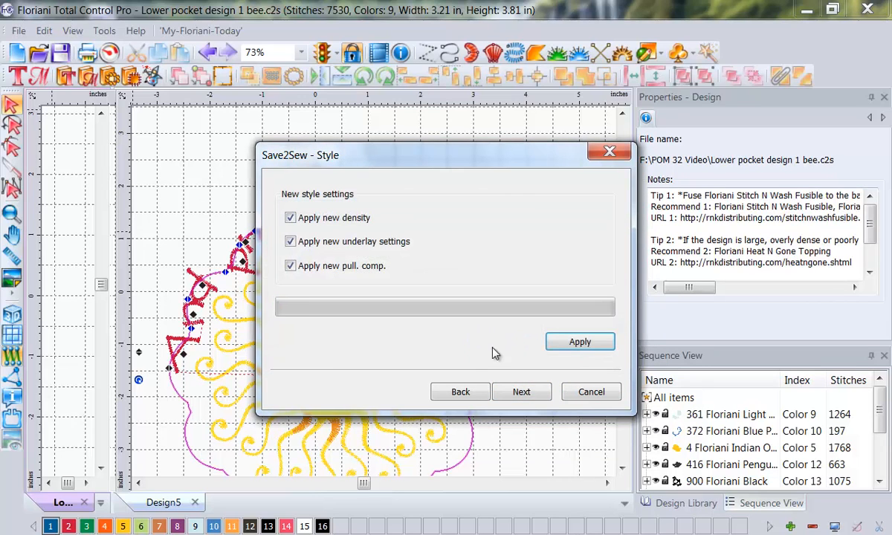
Step: Finish Save2Sew with the stabilizer tips and save the design as "Center pocket design sun" in the POM 32 Video folder
{"action": "left_click", "coordinate": [535, 398]}
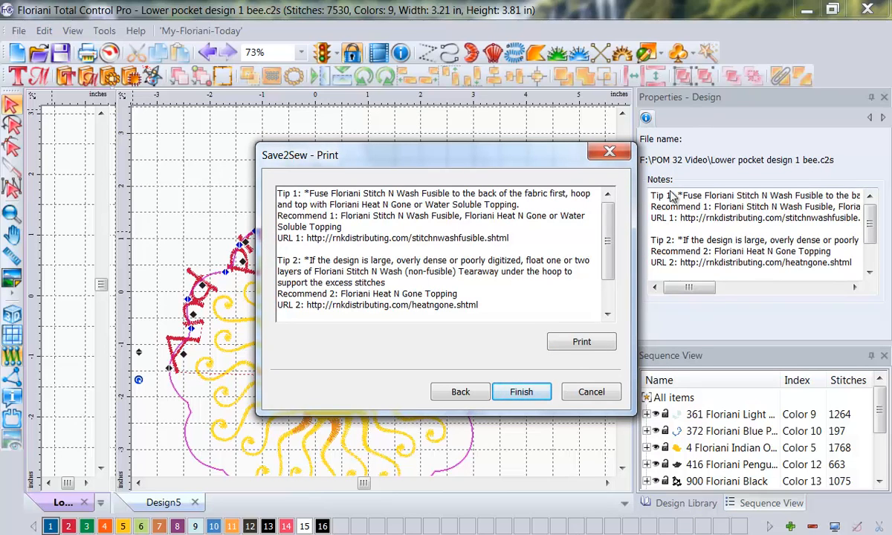
{"action": "left_click", "coordinate": [521, 392]}
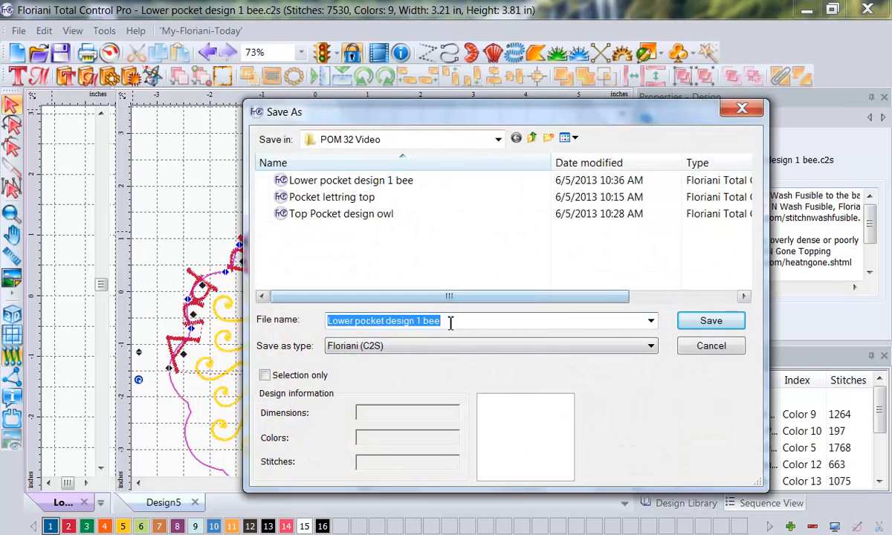
{"action": "left_click", "coordinate": [353, 322]}
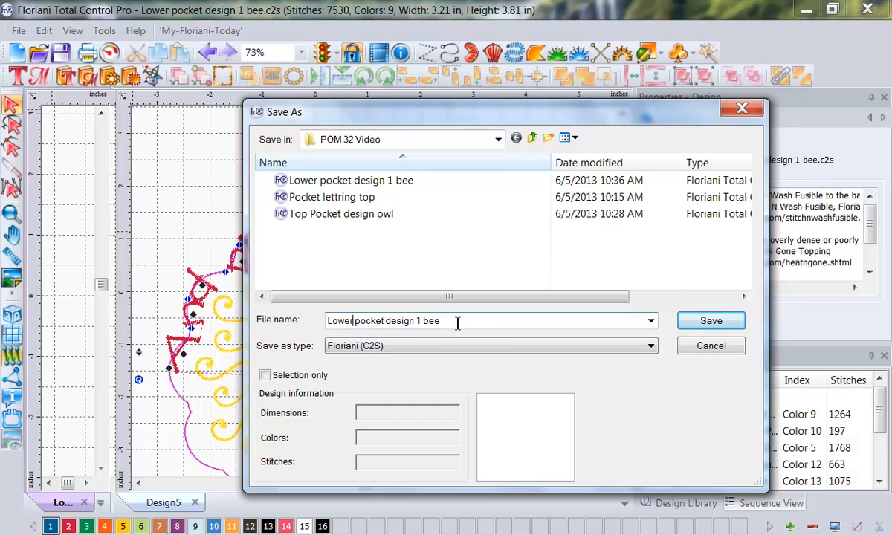
{"action": "left_click_drag", "start_coordinate": [457, 322], "coordinate": [199, 321]}
{"action": "type", "text": "Cent"}
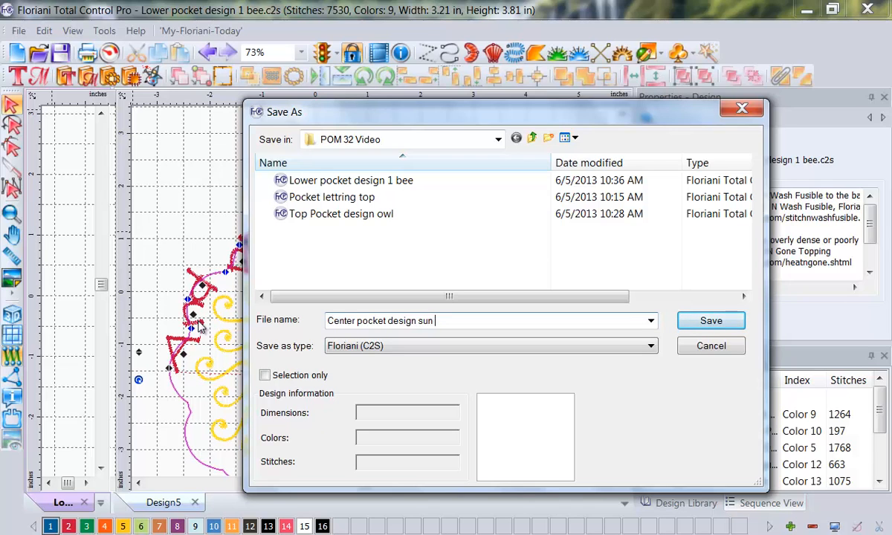
{"action": "left_click", "coordinate": [710, 320]}
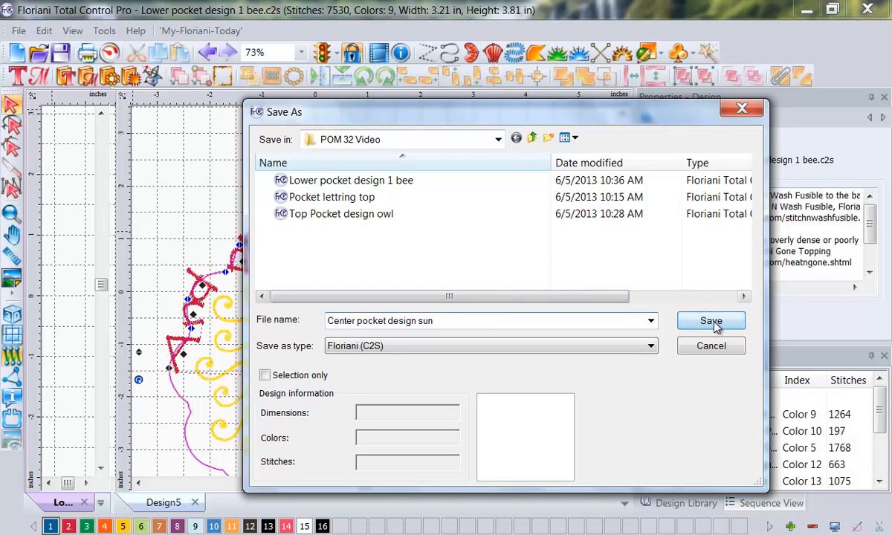
Step: Return to the sun design in Design5 and view its print preview
{"action": "left_click", "coordinate": [653, 399]}
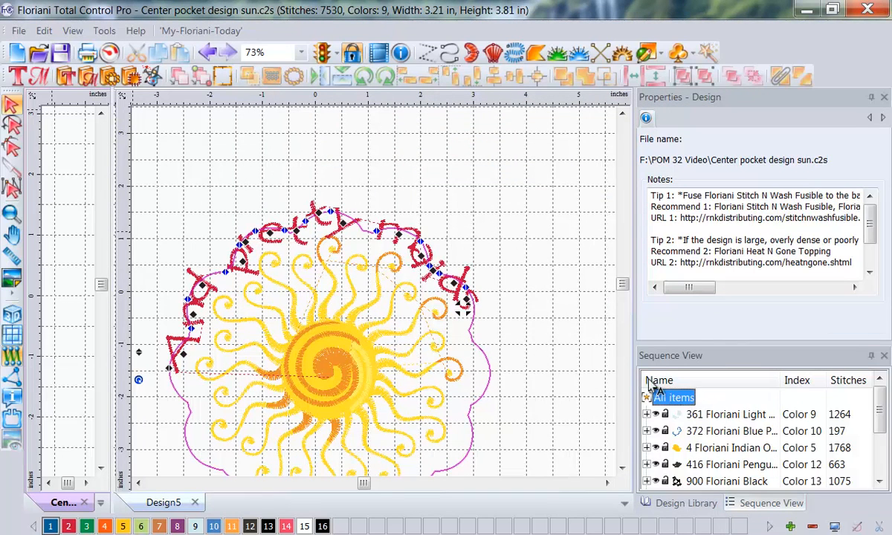
{"action": "left_click", "coordinate": [714, 419]}
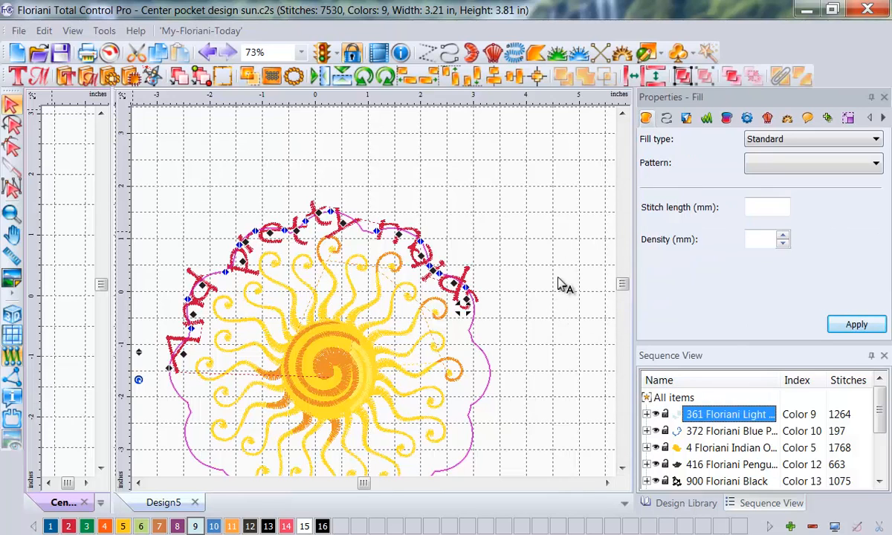
{"action": "left_click", "coordinate": [556, 273]}
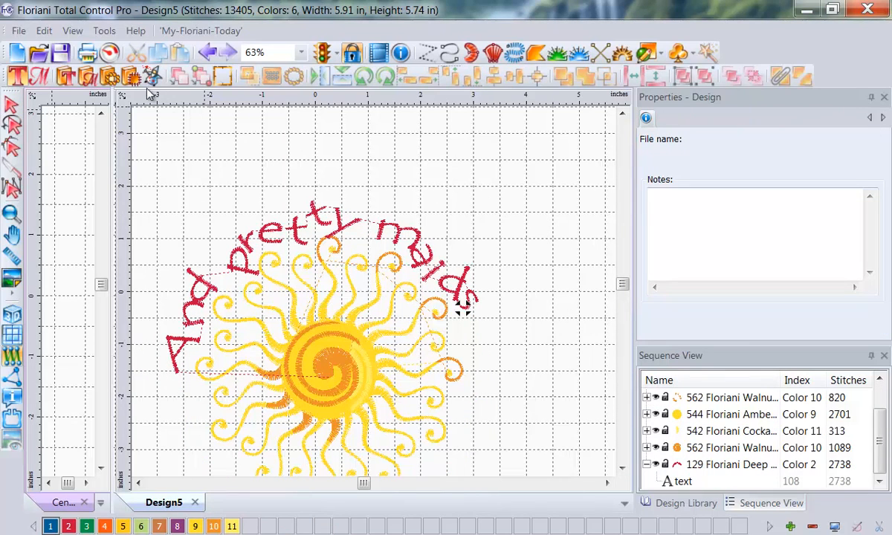
{"action": "left_click", "coordinate": [18, 31]}
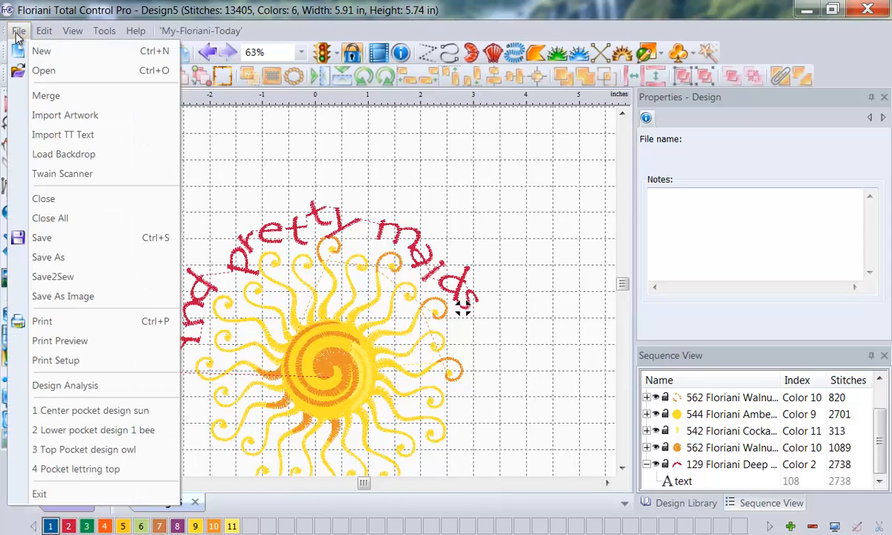
{"action": "left_click", "coordinate": [45, 341]}
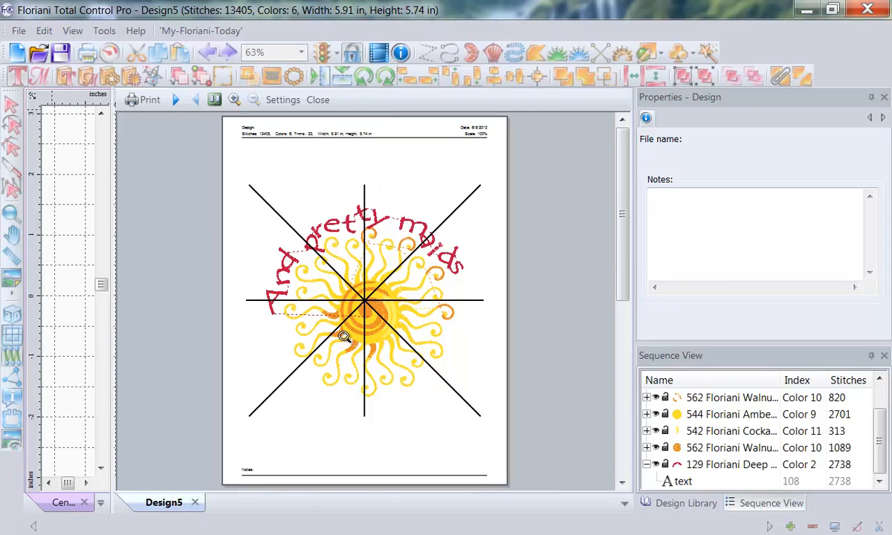
{"action": "left_click", "coordinate": [149, 101]}
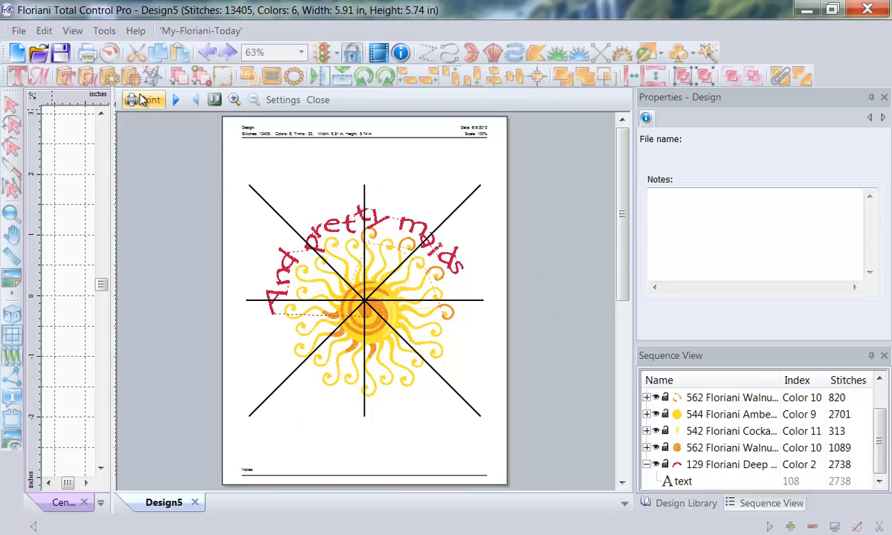
{"action": "left_click", "coordinate": [140, 306]}
Step: Create a new blank design and widen its workspace over the neighboring design pane
{"action": "left_click", "coordinate": [16, 52]}
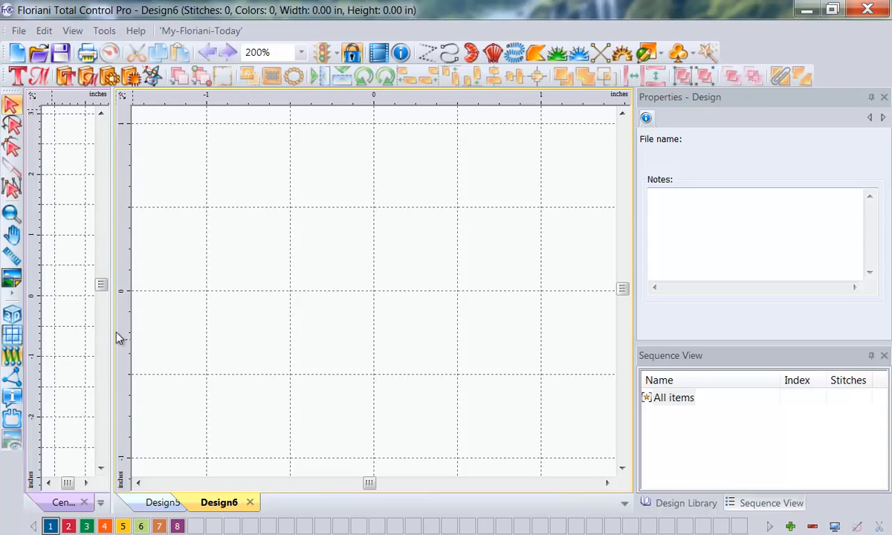
{"action": "left_click_drag", "start_coordinate": [114, 328], "coordinate": [24, 313]}
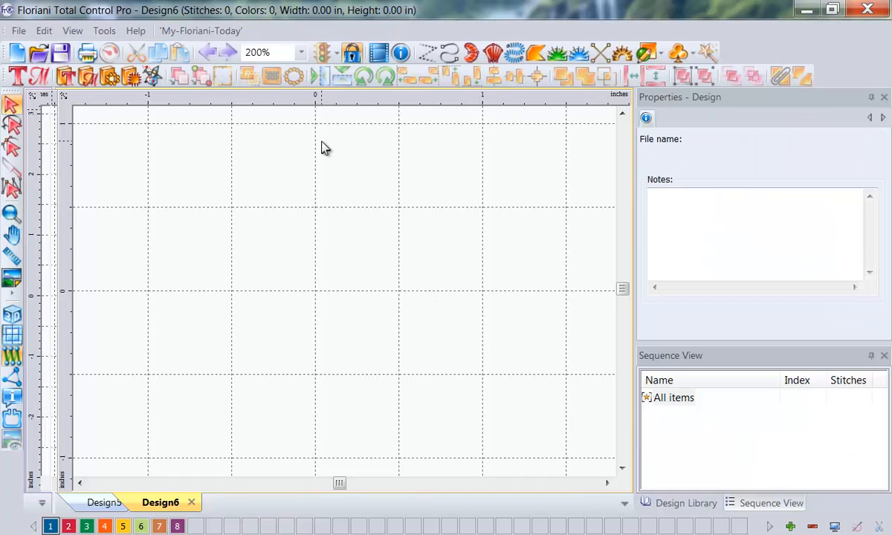
Step: Browse the Design Library to the JULY category and show the designs in its July2012 folder
{"action": "left_click", "coordinate": [686, 504]}
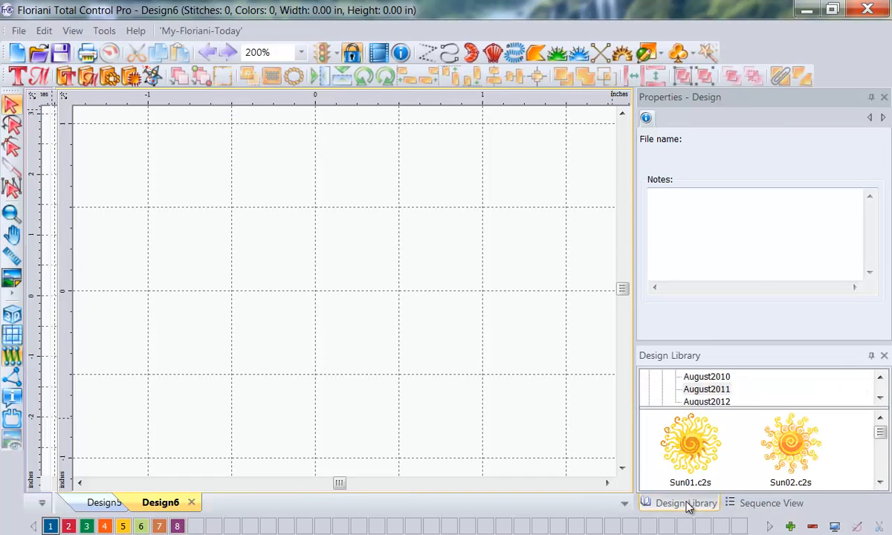
{"action": "left_click", "coordinate": [880, 398]}
{"action": "left_click", "coordinate": [880, 397]}
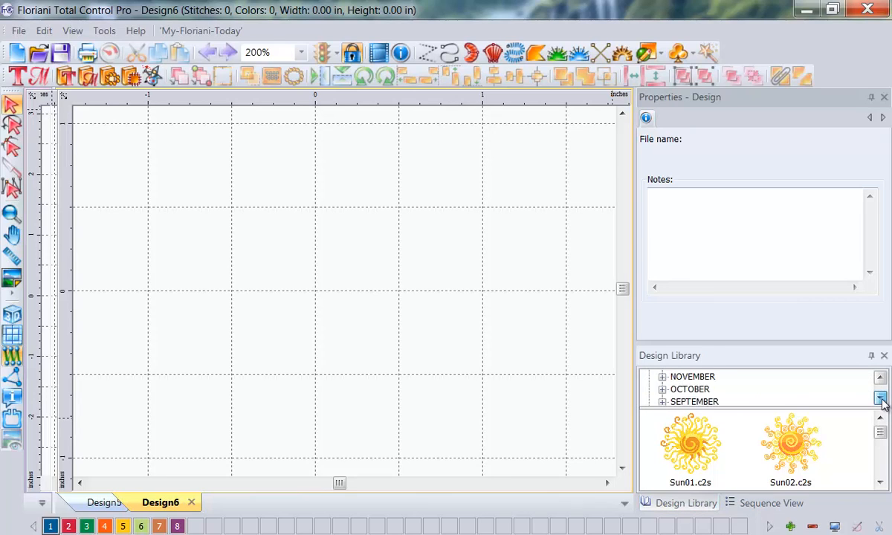
{"action": "left_click", "coordinate": [880, 378]}
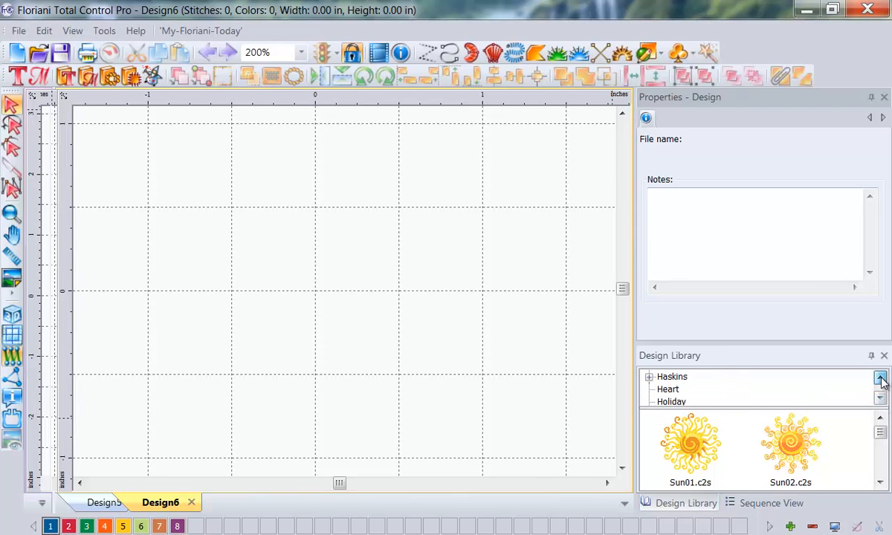
{"action": "left_click", "coordinate": [880, 379]}
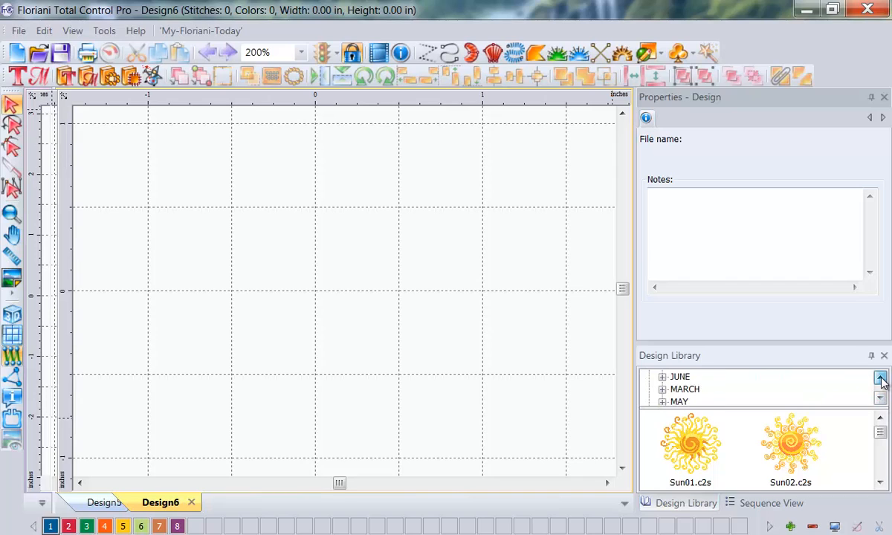
{"action": "left_click", "coordinate": [662, 378]}
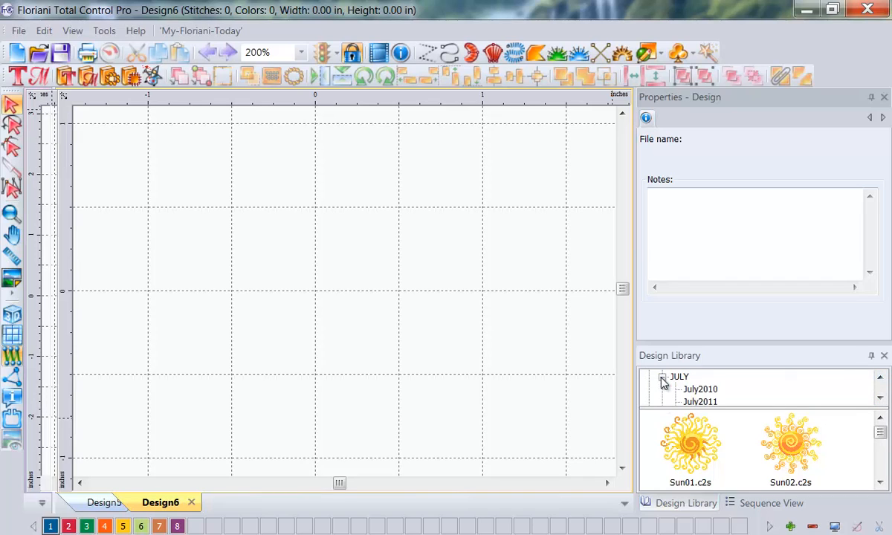
{"action": "left_click", "coordinate": [686, 401]}
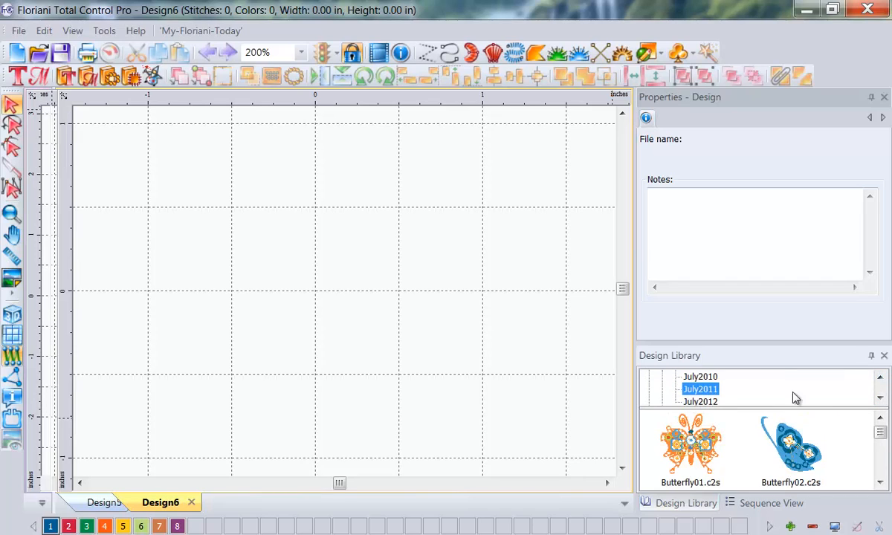
{"action": "left_click", "coordinate": [880, 398]}
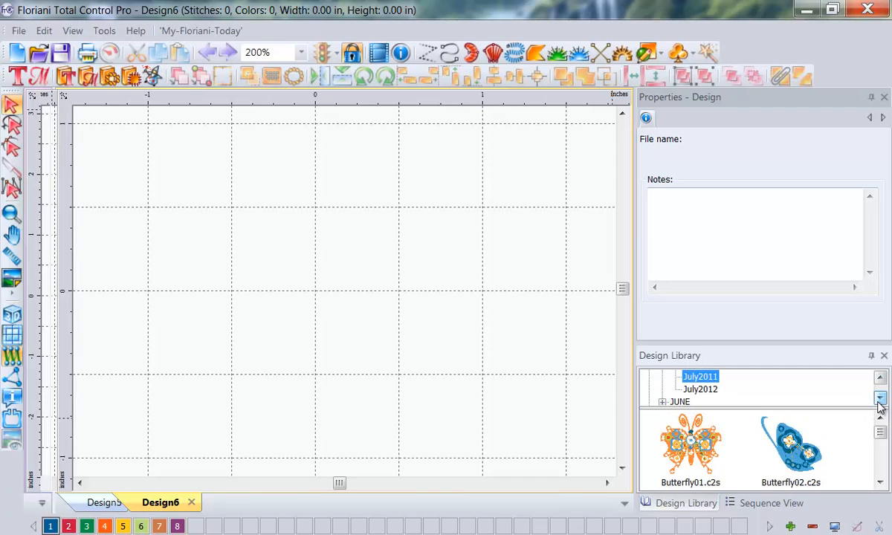
{"action": "left_click", "coordinate": [700, 389]}
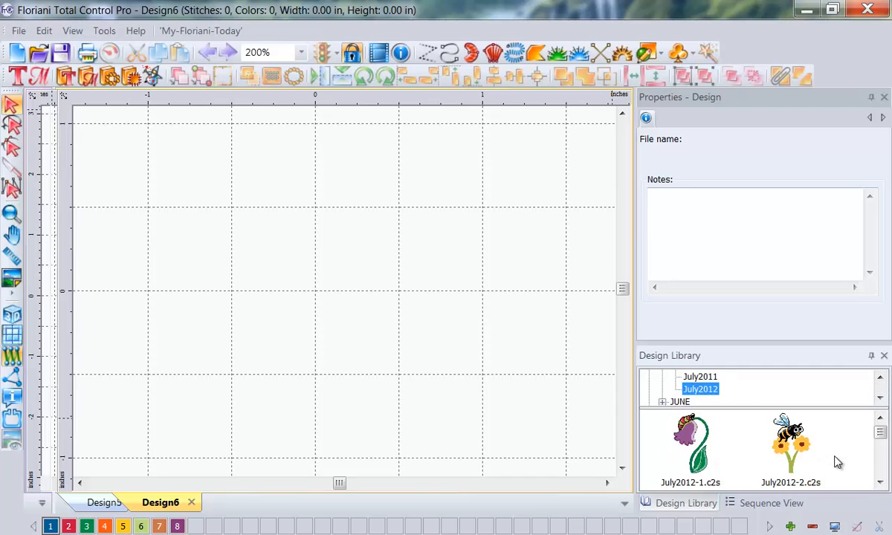
Step: Place the July2012-3.c2s ladybug flower into the new design and clear its selection
{"action": "left_click", "coordinate": [880, 482]}
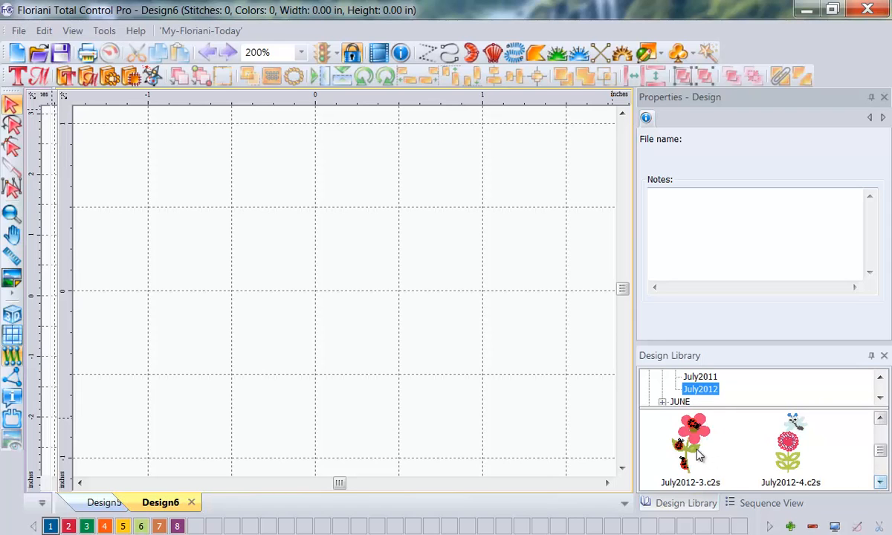
{"action": "left_click_drag", "start_coordinate": [691, 446], "coordinate": [361, 314]}
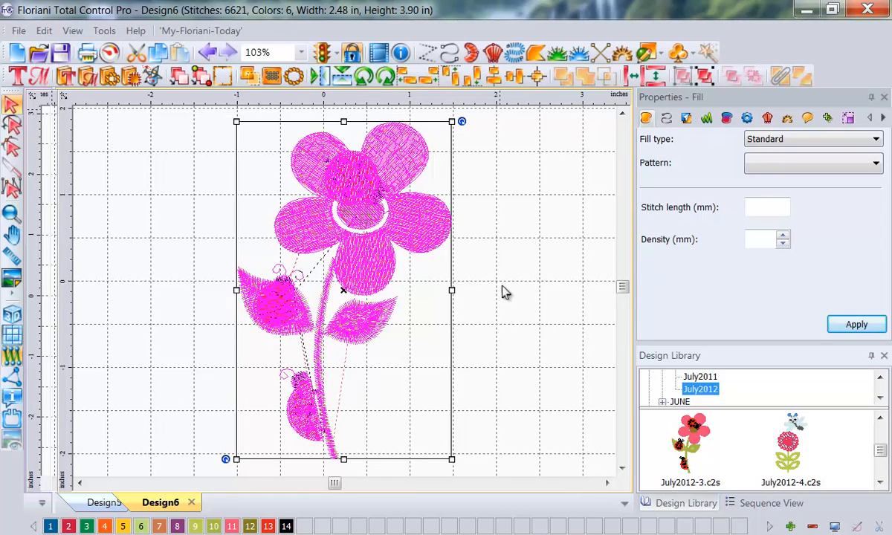
{"action": "left_click", "coordinate": [532, 267]}
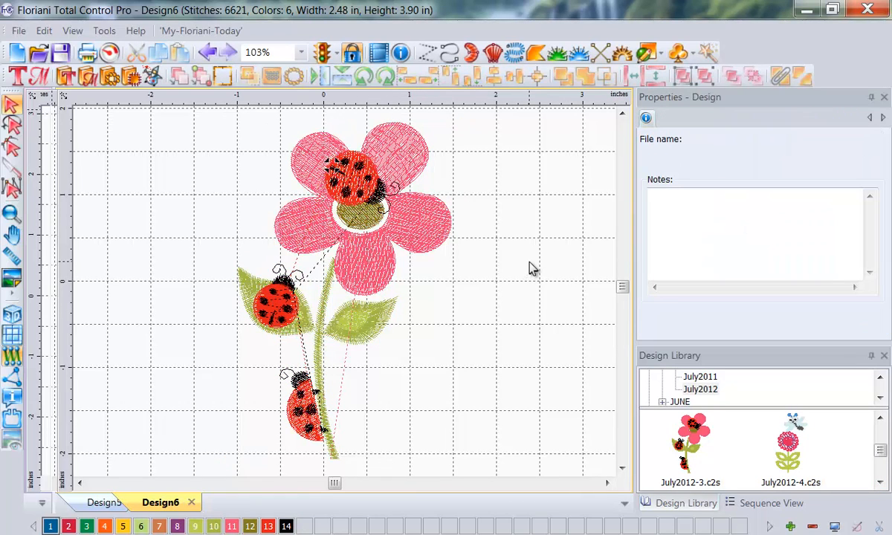
Step: Create a united outline around the whole ladybug flower at a distance of .5 inches
{"action": "left_click", "coordinate": [399, 213]}
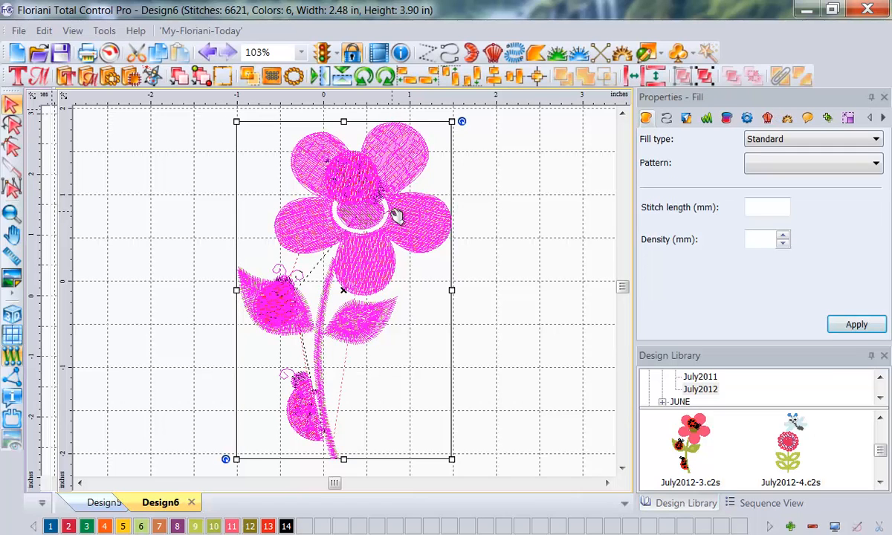
{"action": "right_click", "coordinate": [354, 231]}
{"action": "left_click", "coordinate": [440, 380]}
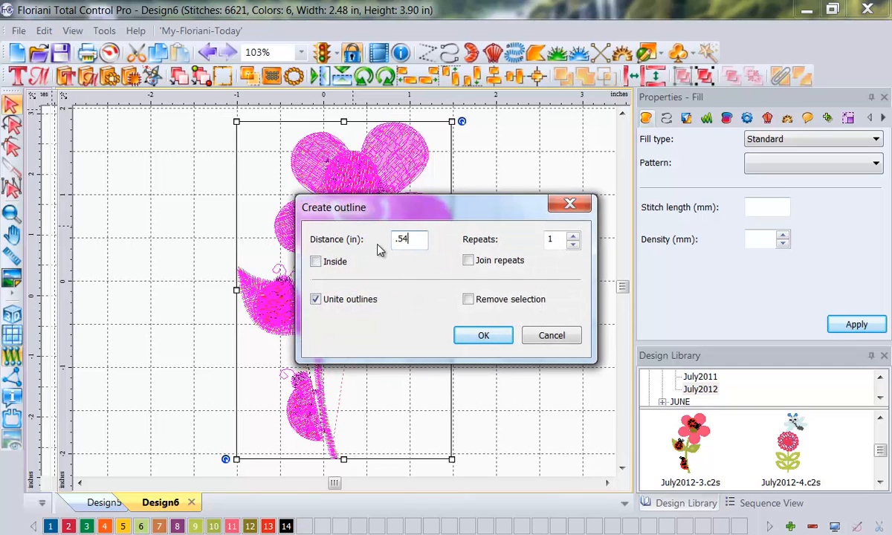
{"action": "key", "text": "BackSpace"}
{"action": "left_click", "coordinate": [485, 335]}
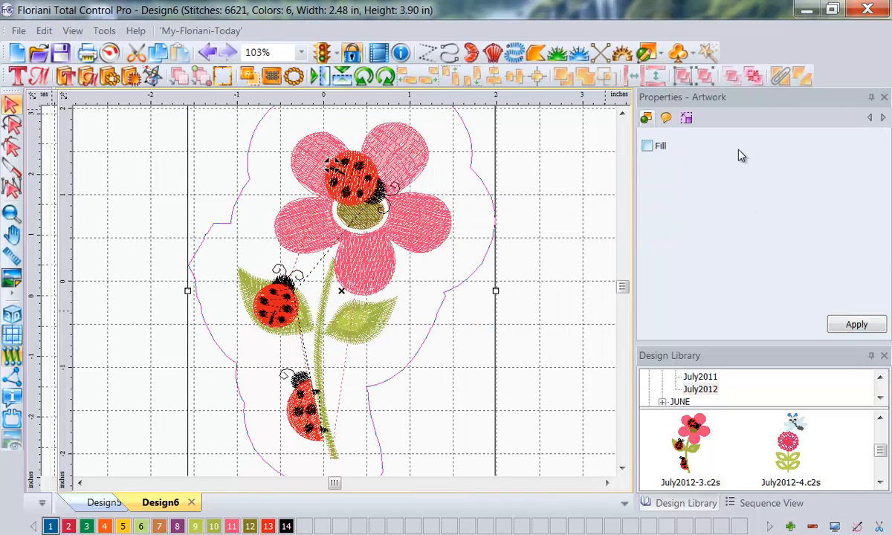
Step: Add the lettering "in all a row." in the empty area beside the flower with a height of .5 inches
{"action": "left_click", "coordinate": [15, 76]}
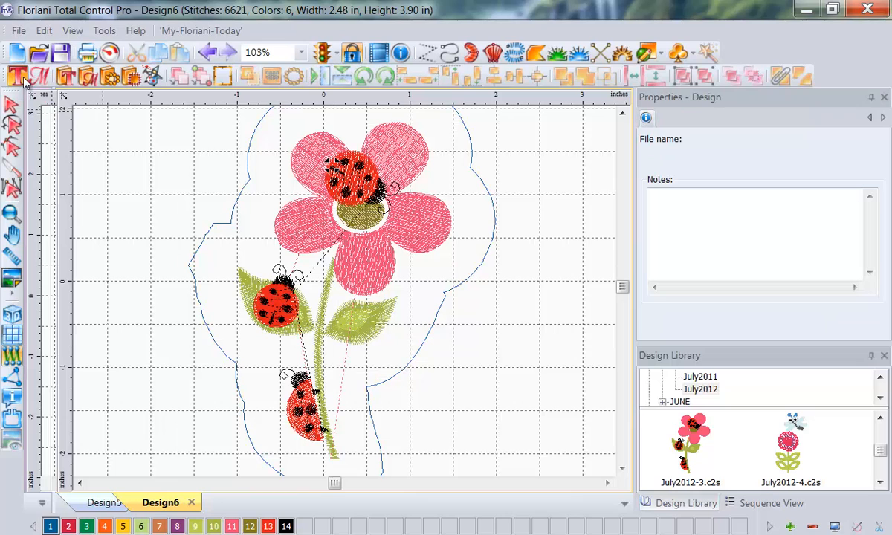
{"action": "left_click", "coordinate": [558, 200]}
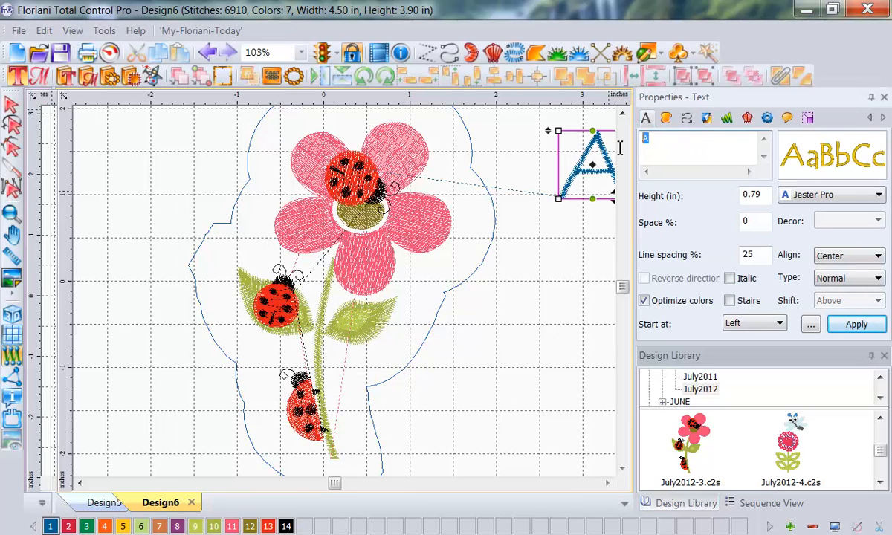
{"action": "type", "text": "in all a row."}
{"action": "double_click", "coordinate": [764, 196]}
{"action": "type", "text": "."}
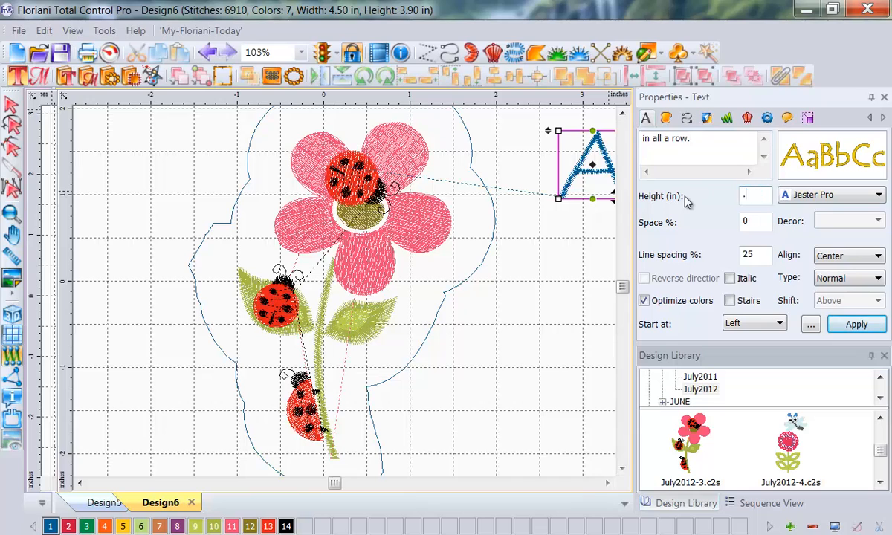
Step: Make the lettering Path-type text with its shift set to Center and apply the text settings
{"action": "left_click", "coordinate": [876, 279]}
{"action": "left_click", "coordinate": [855, 325]}
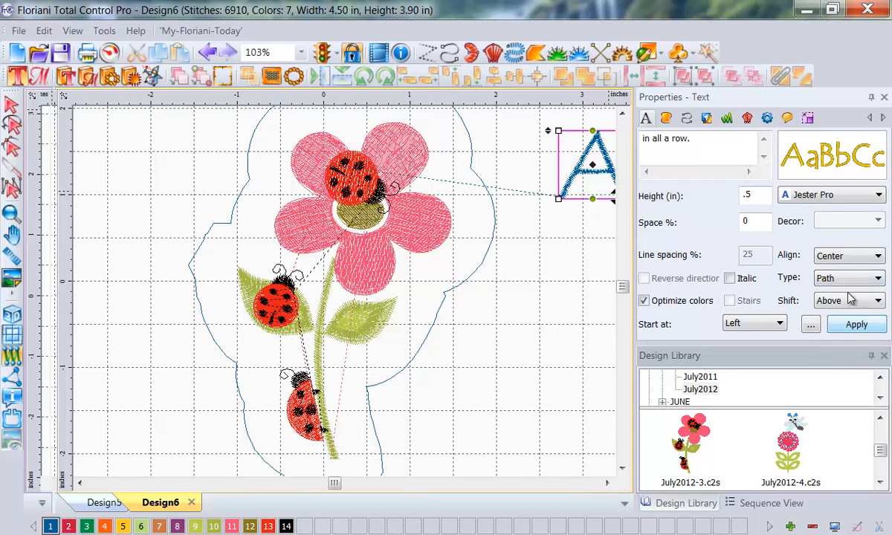
{"action": "left_click", "coordinate": [876, 301]}
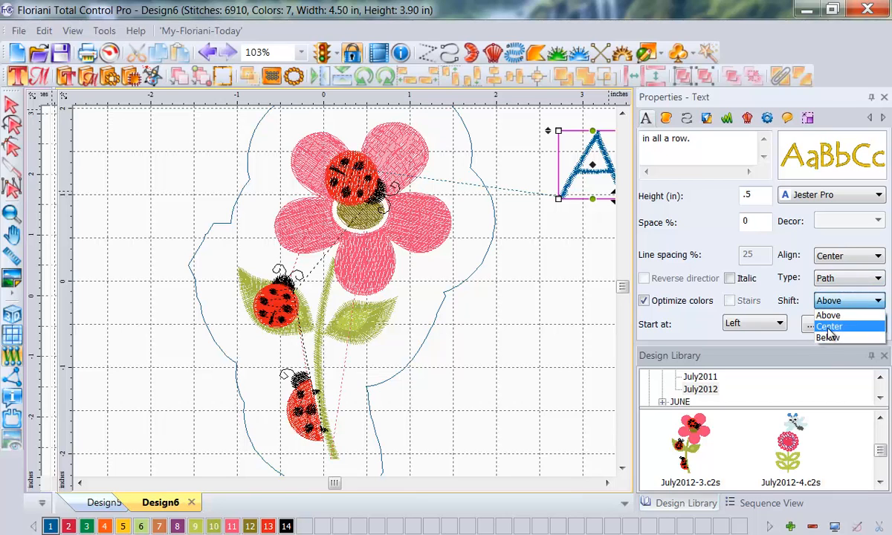
{"action": "left_click", "coordinate": [818, 325]}
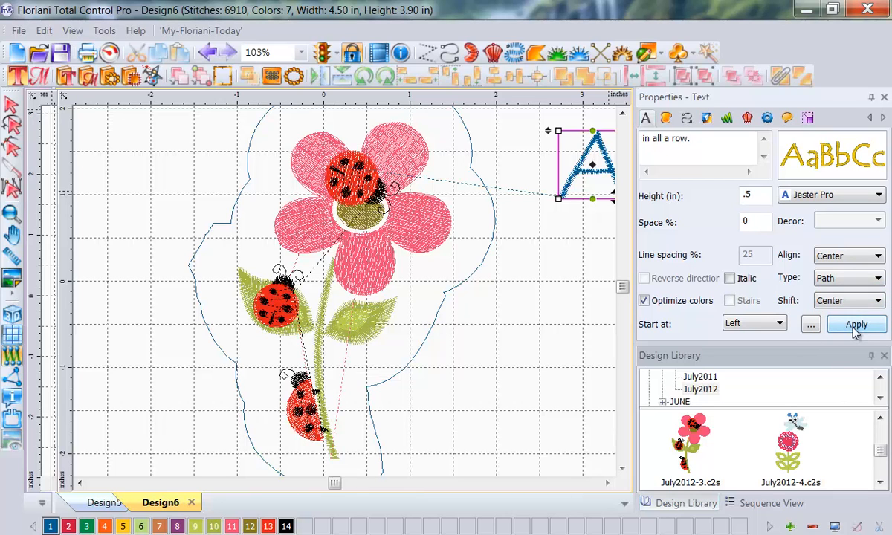
{"action": "left_click", "coordinate": [855, 325]}
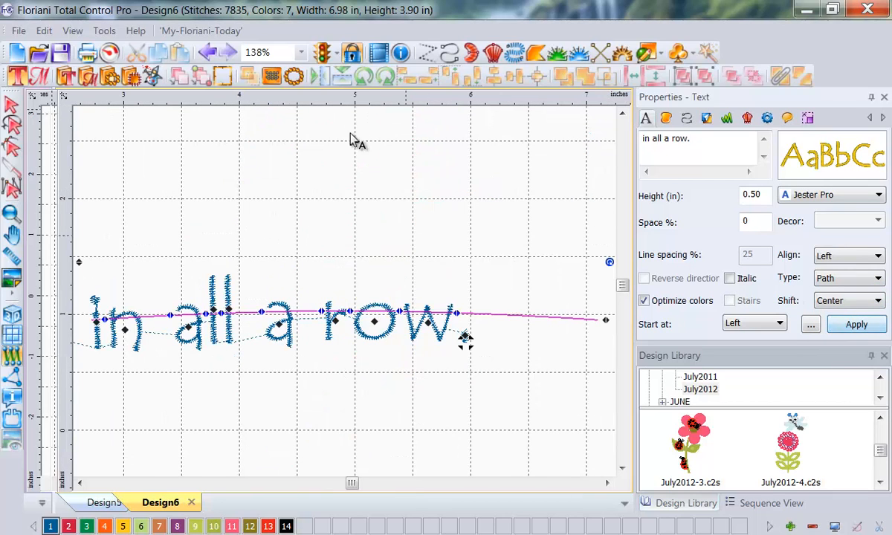
Step: Select the outline artwork together with the lettering and place the text on the outline path around the flower
{"action": "left_click", "coordinate": [301, 52]}
{"action": "left_click", "coordinate": [249, 101]}
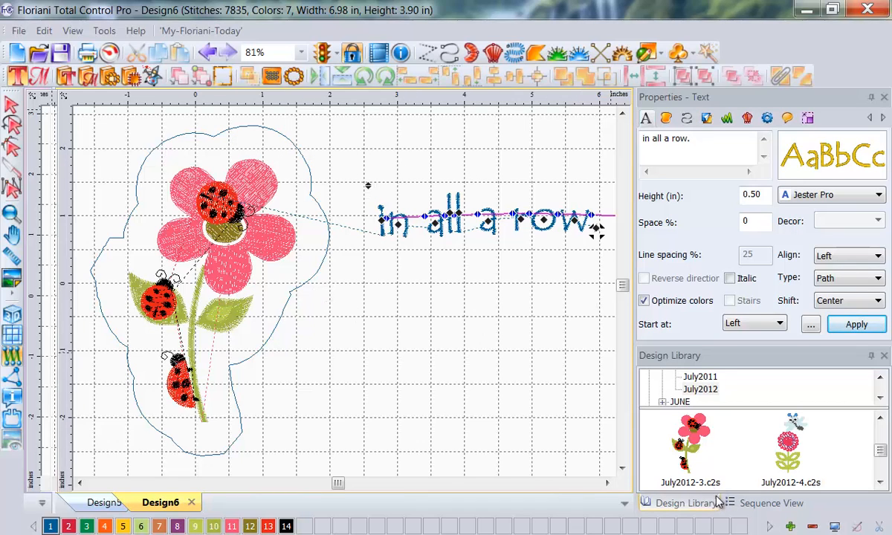
{"action": "left_click", "coordinate": [766, 504]}
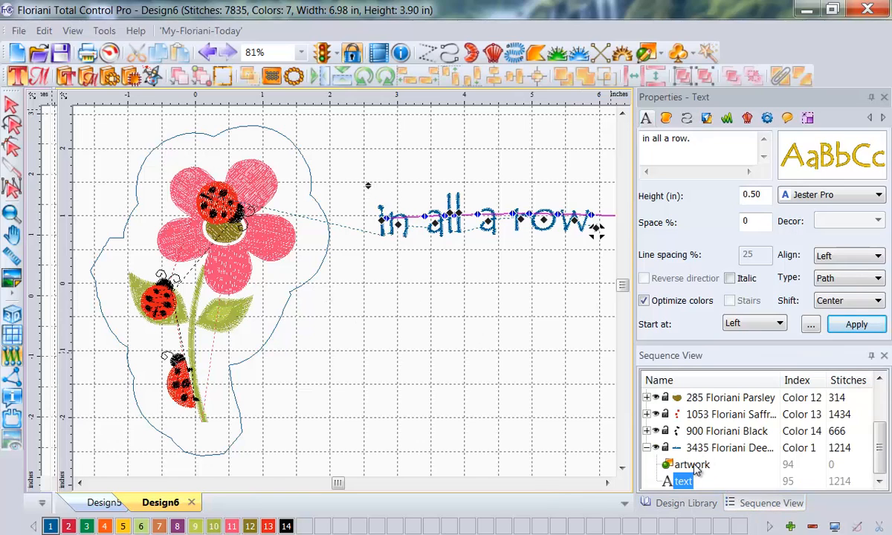
{"action": "key", "text": "Escape"}
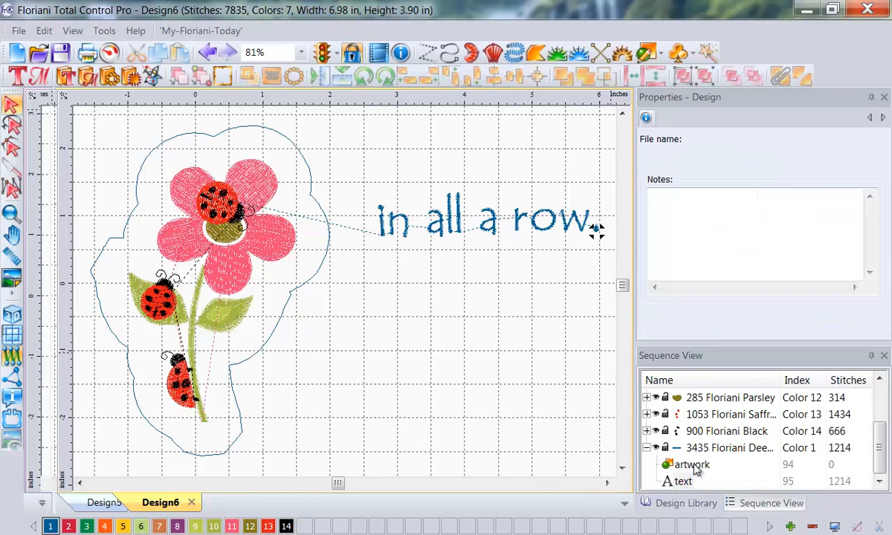
{"action": "left_click", "coordinate": [691, 465]}
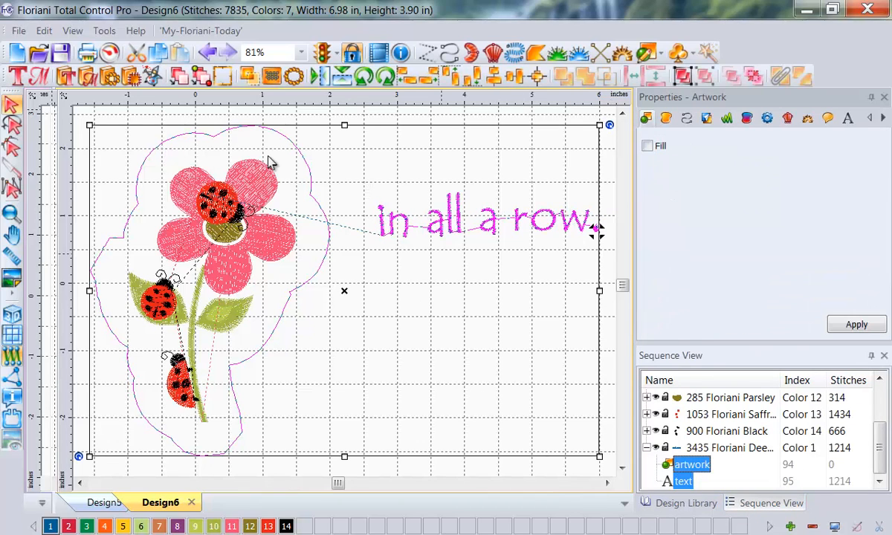
{"action": "right_click", "coordinate": [314, 225]}
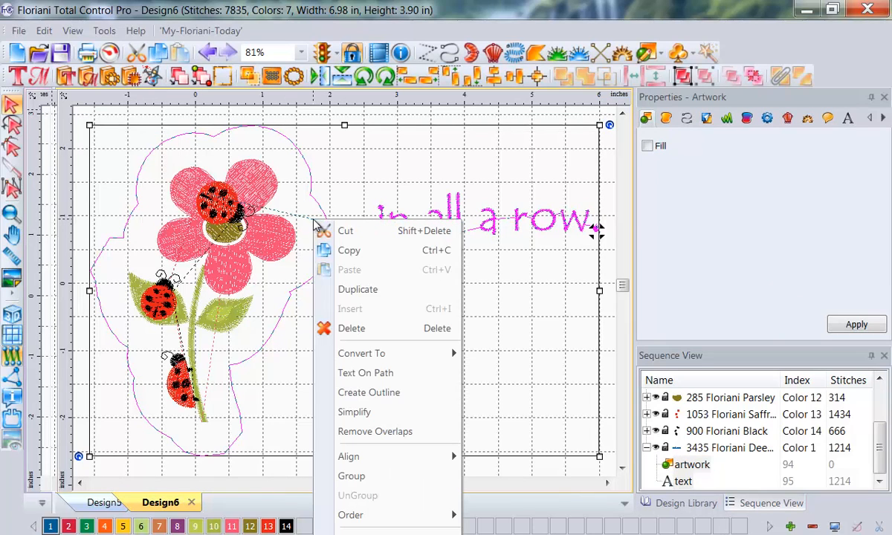
{"action": "left_click", "coordinate": [375, 375]}
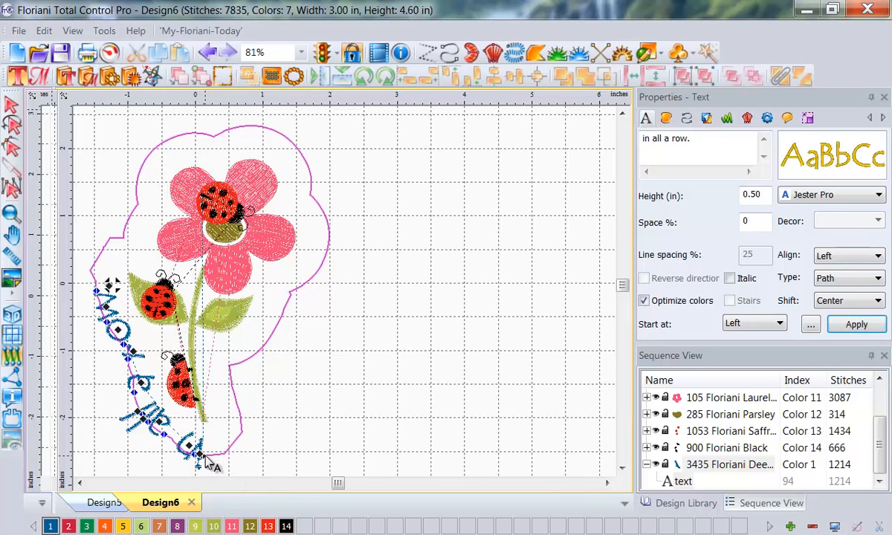
Step: Spread the letters of "in all a row." farther apart along the flower's outline
{"action": "left_click_drag", "start_coordinate": [212, 465], "coordinate": [93, 380]}
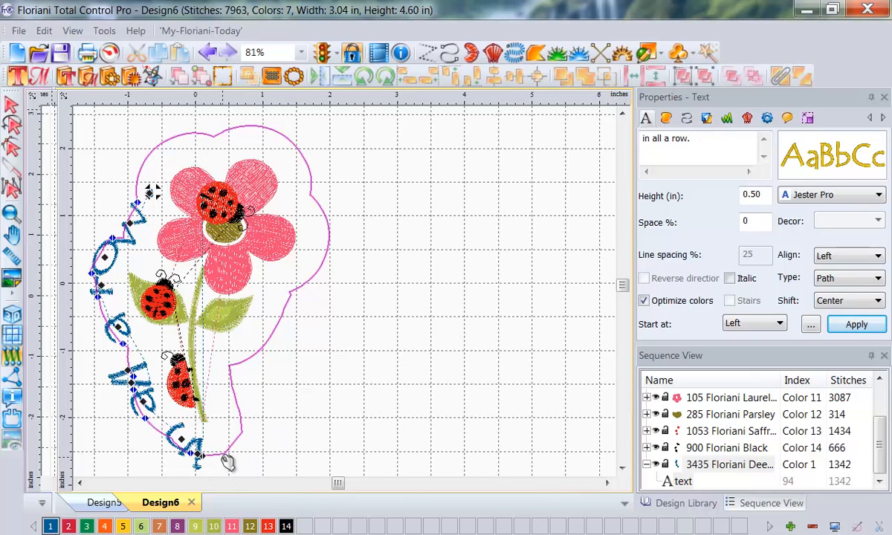
{"action": "left_click_drag", "start_coordinate": [204, 457], "coordinate": [168, 444]}
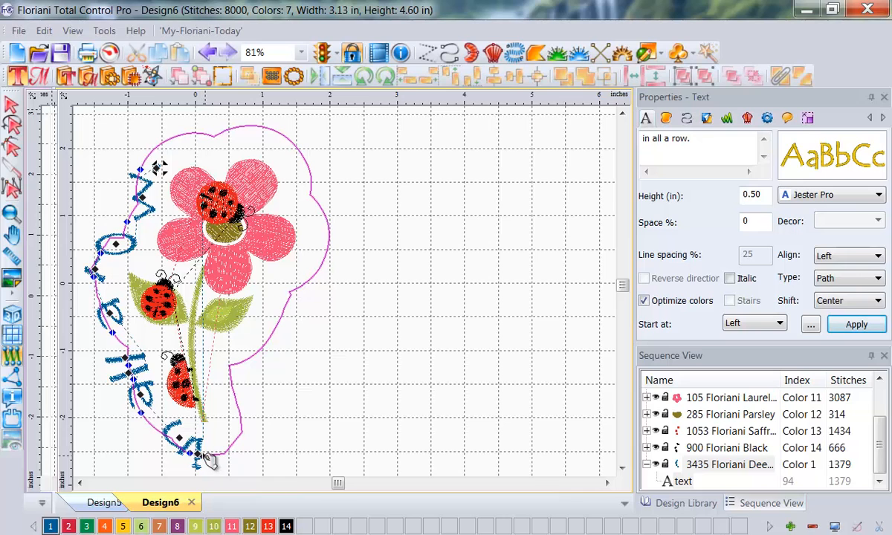
{"action": "left_click_drag", "start_coordinate": [205, 458], "coordinate": [132, 397]}
{"action": "left_click_drag", "start_coordinate": [155, 427], "coordinate": [185, 440]}
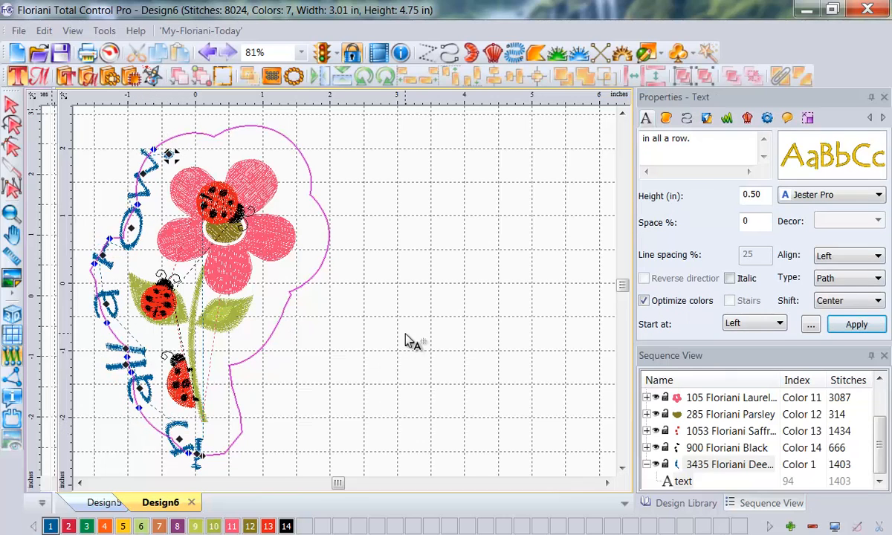
Step: Check the curved lettering without its path, then tighten its letter spacing along the outline
{"action": "left_click", "coordinate": [418, 321]}
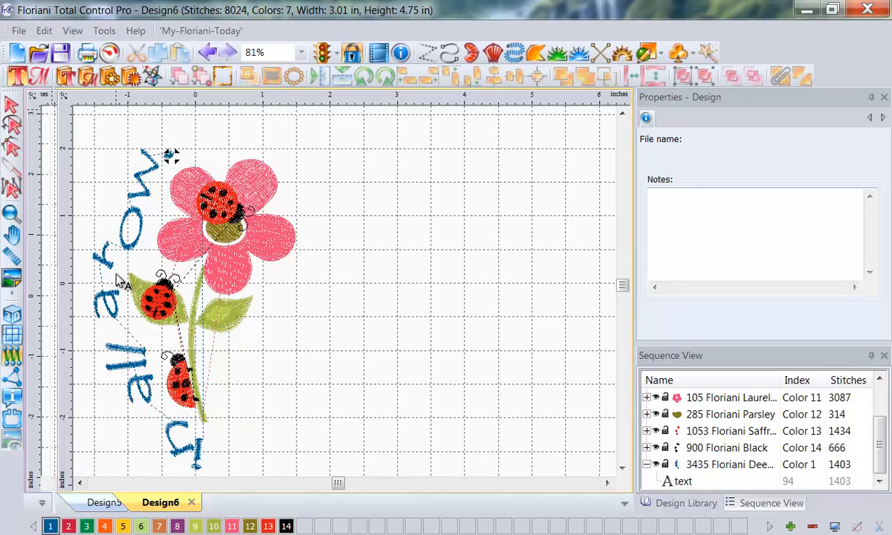
{"action": "left_click", "coordinate": [128, 229]}
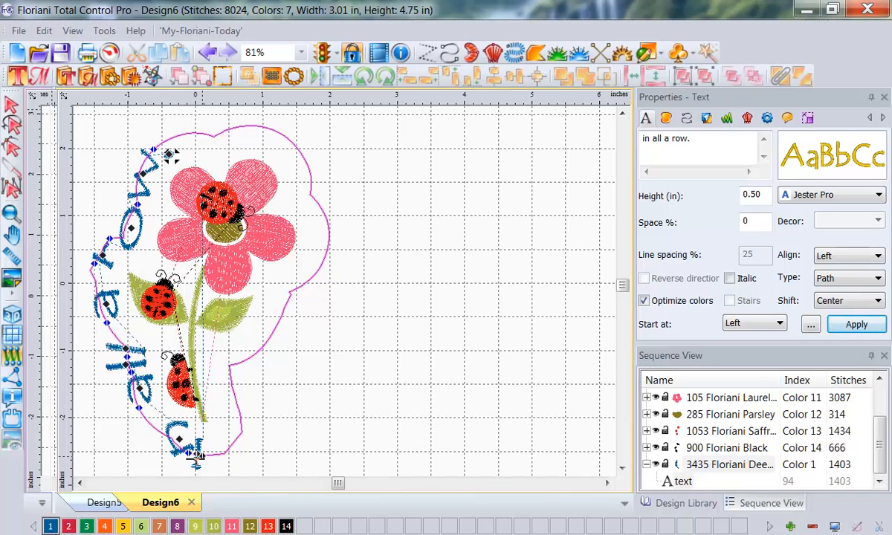
{"action": "mouse_move", "coordinate": [198, 457]}
{"action": "left_mouse_down"}
{"action": "mouse_move", "coordinate": [184, 444]}
{"action": "mouse_move", "coordinate": [233, 458]}
{"action": "mouse_move", "coordinate": [269, 454]}
{"action": "mouse_move", "coordinate": [289, 430]}
{"action": "mouse_move", "coordinate": [277, 414]}
{"action": "mouse_move", "coordinate": [316, 409]}
{"action": "left_mouse_up"}
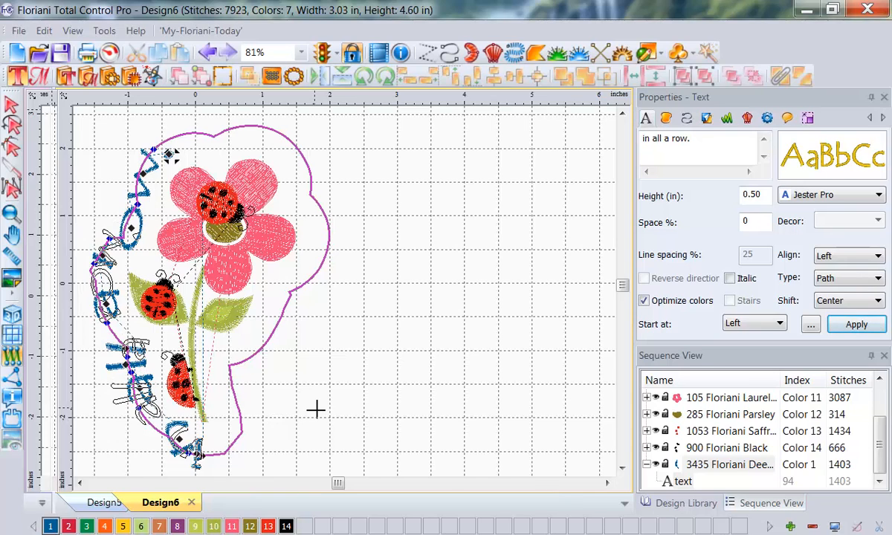
{"action": "left_click_drag", "start_coordinate": [316, 409], "coordinate": [317, 401]}
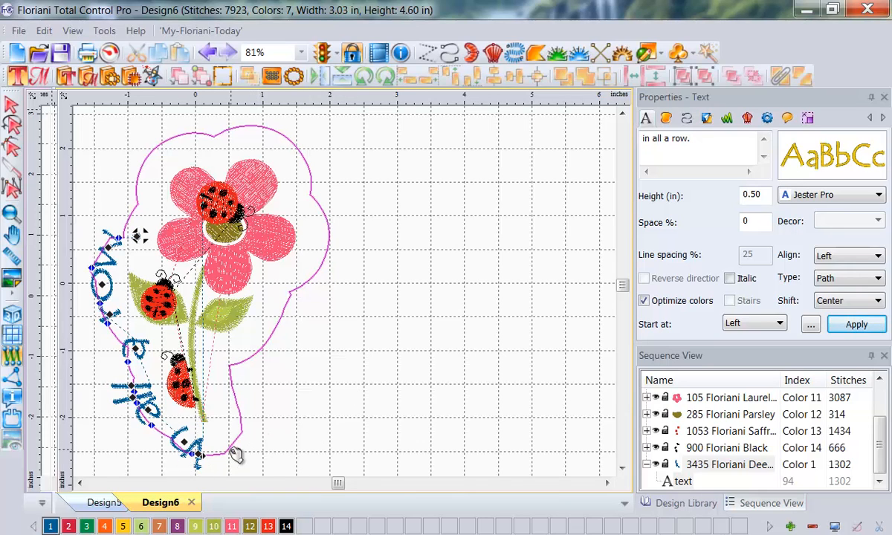
Step: Reword the curved lettering as "all in a row" and apply the change
{"action": "left_click_drag", "start_coordinate": [701, 143], "coordinate": [593, 153]}
{"action": "type", "text": "ll"}
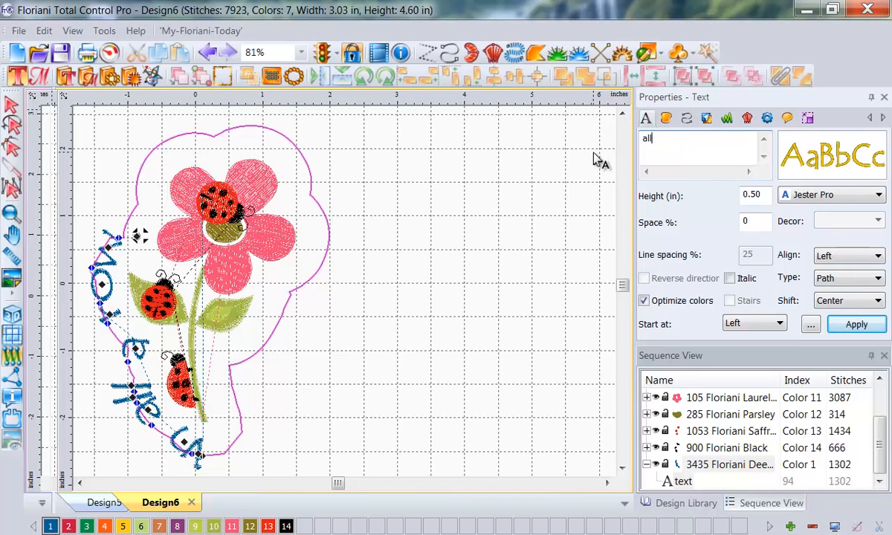
{"action": "type", "text": " in a row"}
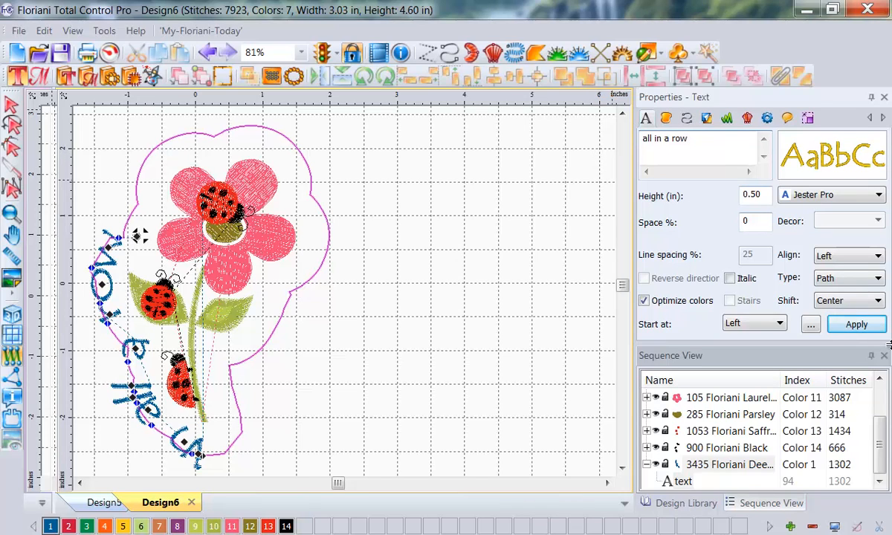
{"action": "left_click", "coordinate": [851, 327]}
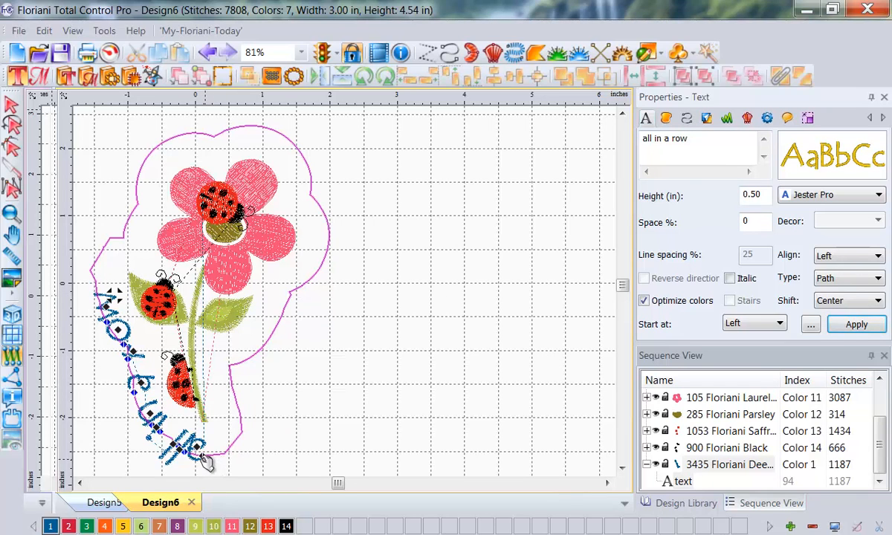
Step: Adjust the letter spacing of "all in a row" so it spreads along the flower's outline, and deselect it
{"action": "left_click_drag", "start_coordinate": [204, 459], "coordinate": [112, 375]}
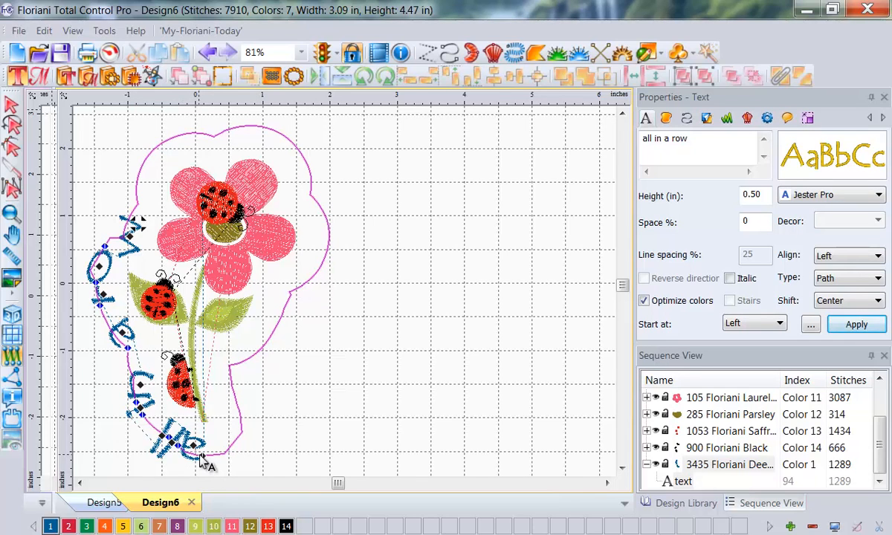
{"action": "left_click_drag", "start_coordinate": [205, 459], "coordinate": [231, 459]}
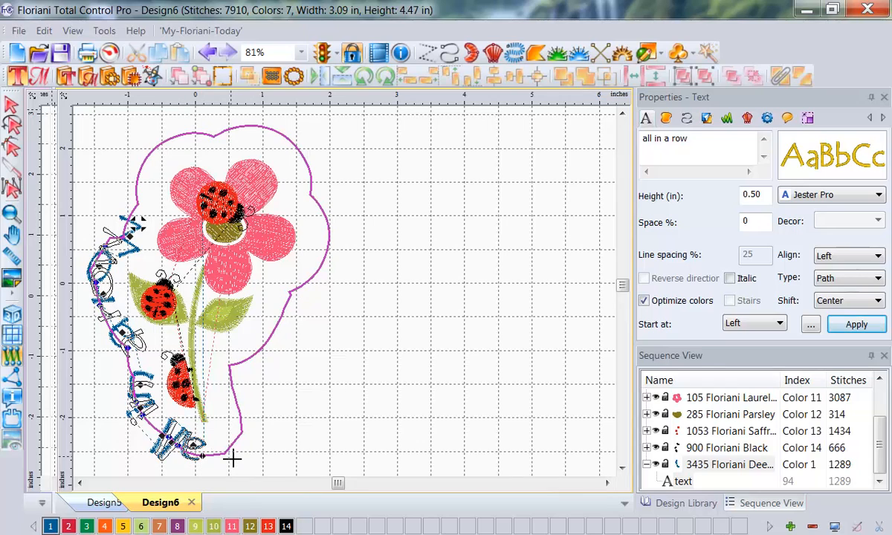
{"action": "left_click_drag", "start_coordinate": [232, 459], "coordinate": [231, 460]}
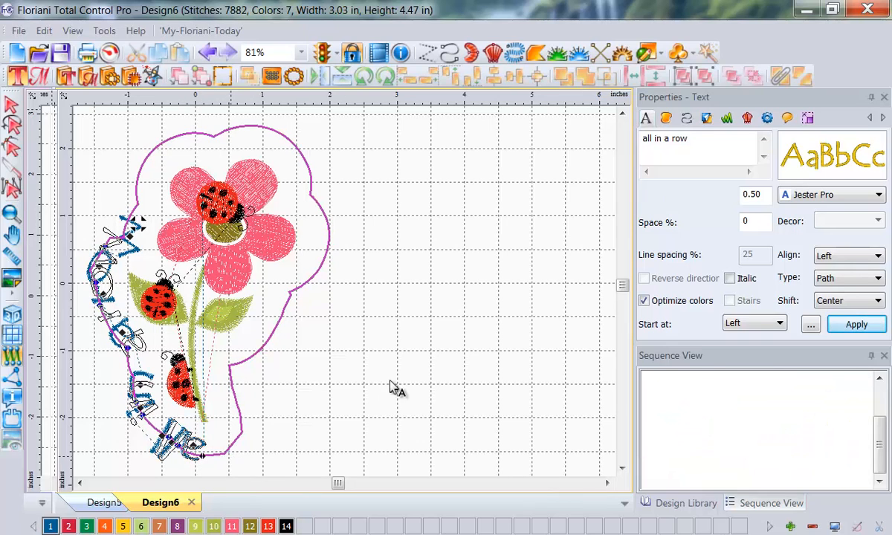
{"action": "left_click", "coordinate": [421, 361]}
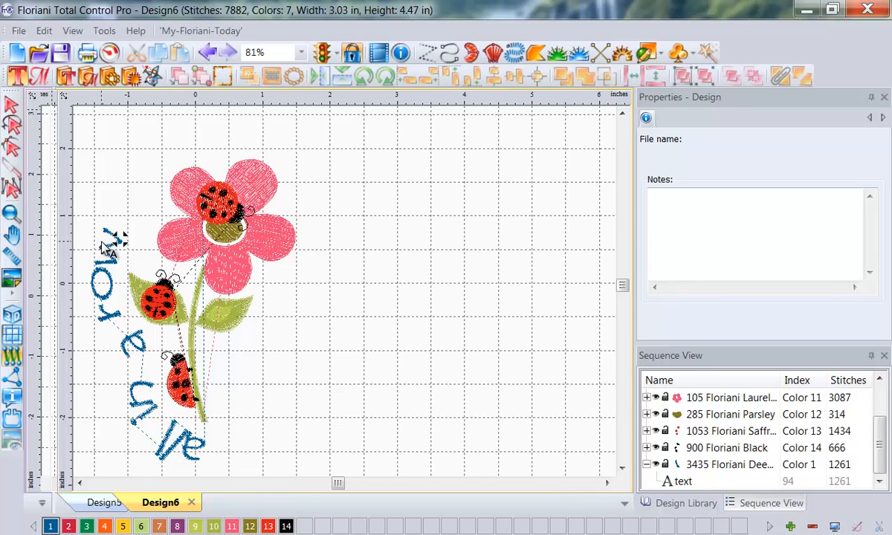
Step: Recolor the "all in a row" lettering with palette color 2 and clear the selection
{"action": "left_click", "coordinate": [109, 248]}
{"action": "left_click", "coordinate": [109, 247]}
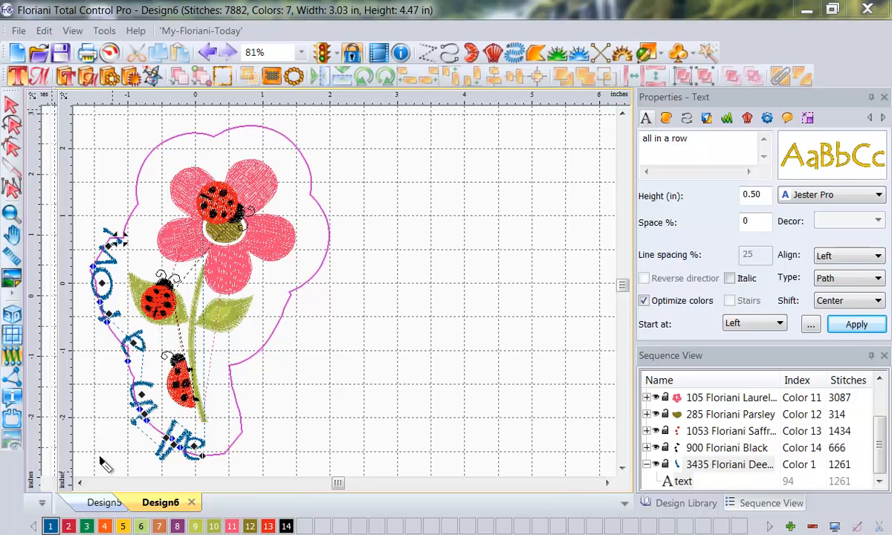
{"action": "left_click", "coordinate": [69, 527]}
{"action": "left_click", "coordinate": [381, 365]}
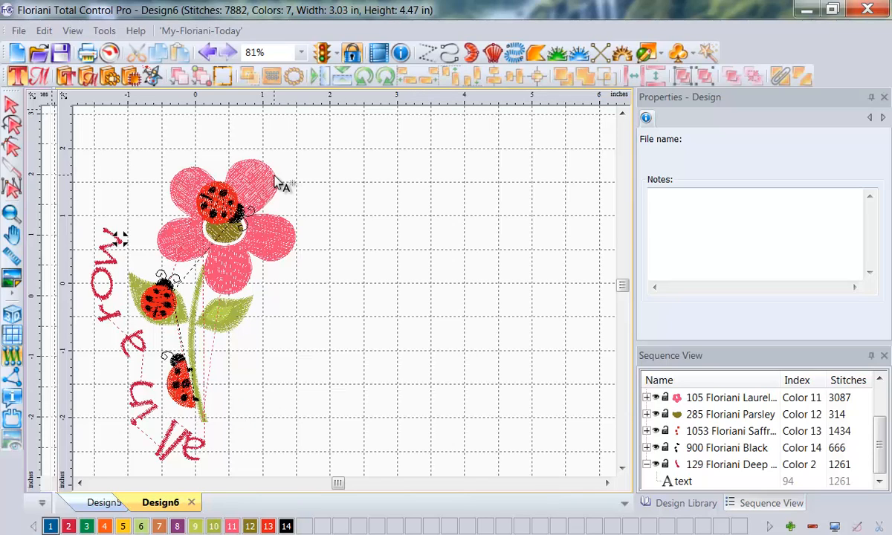
Step: Start Save2Sew for the flower and lettering design and choose the "Canvas - I Digitized" fabric style
{"action": "left_click", "coordinate": [18, 31]}
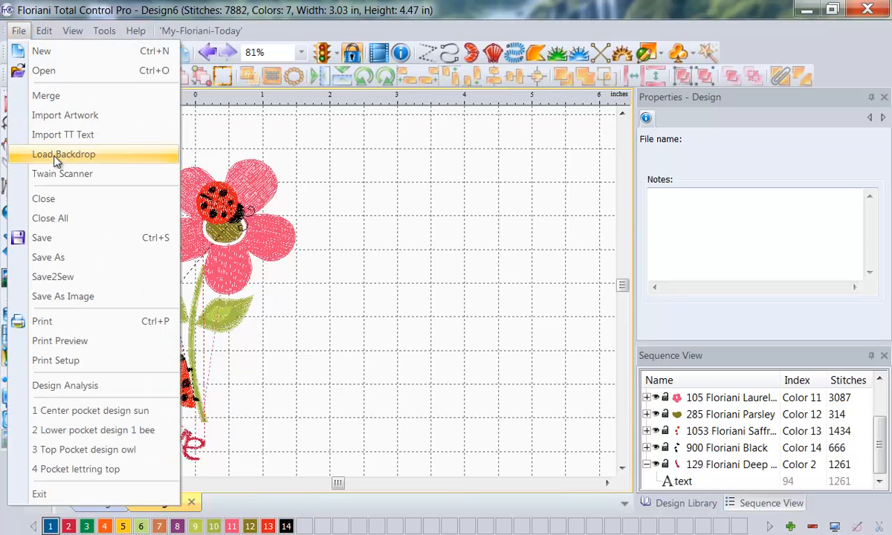
{"action": "left_click", "coordinate": [52, 277]}
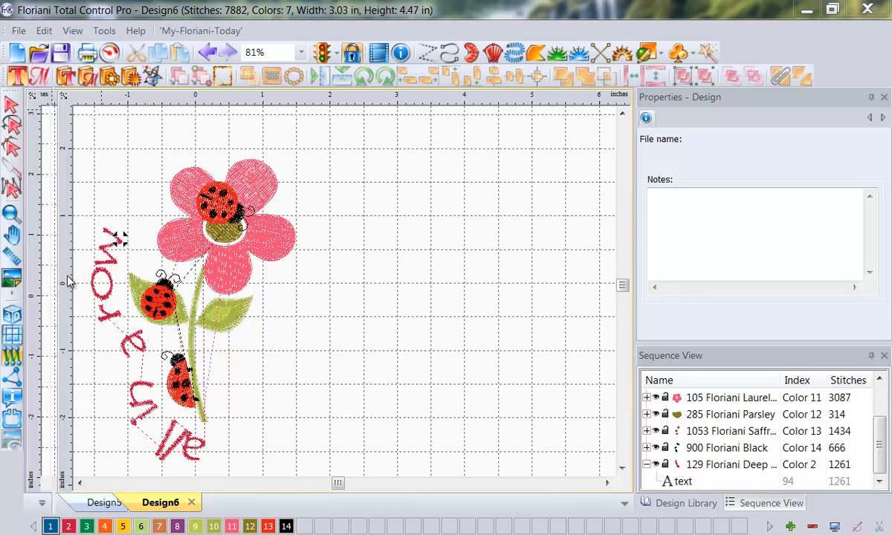
{"action": "left_click", "coordinate": [532, 217]}
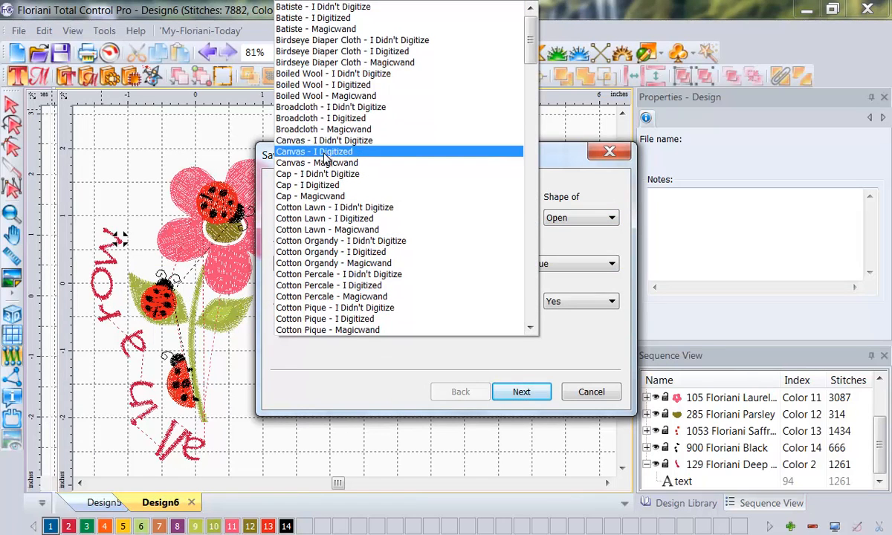
{"action": "left_click", "coordinate": [325, 151]}
{"action": "left_click", "coordinate": [523, 390]}
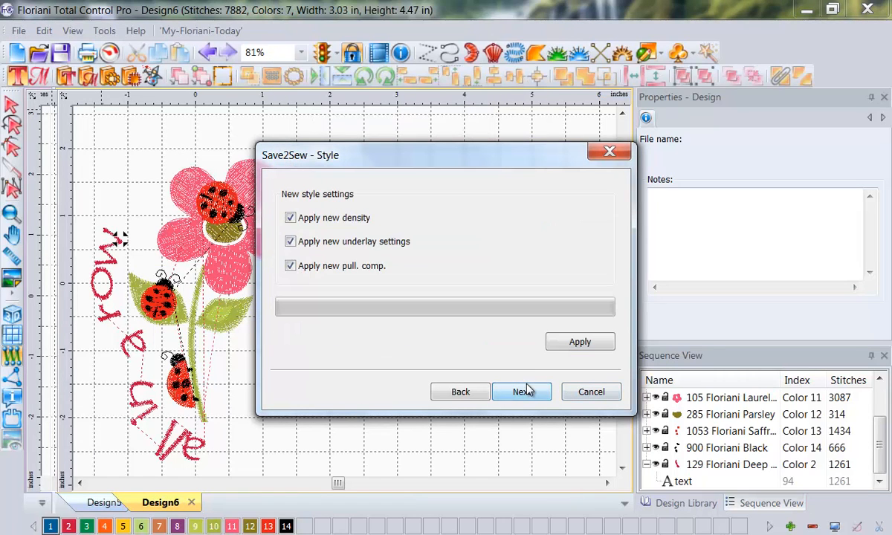
Step: Apply the style's new density, underlay and pull compensation to the design and finish the Save2Sew wizard
{"action": "left_click", "coordinate": [581, 341]}
{"action": "left_click", "coordinate": [502, 336]}
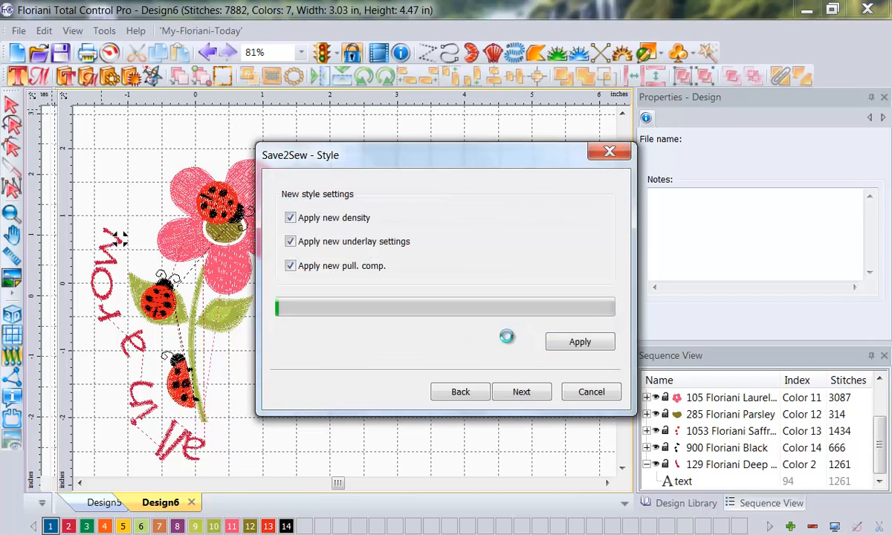
{"action": "left_click", "coordinate": [522, 391]}
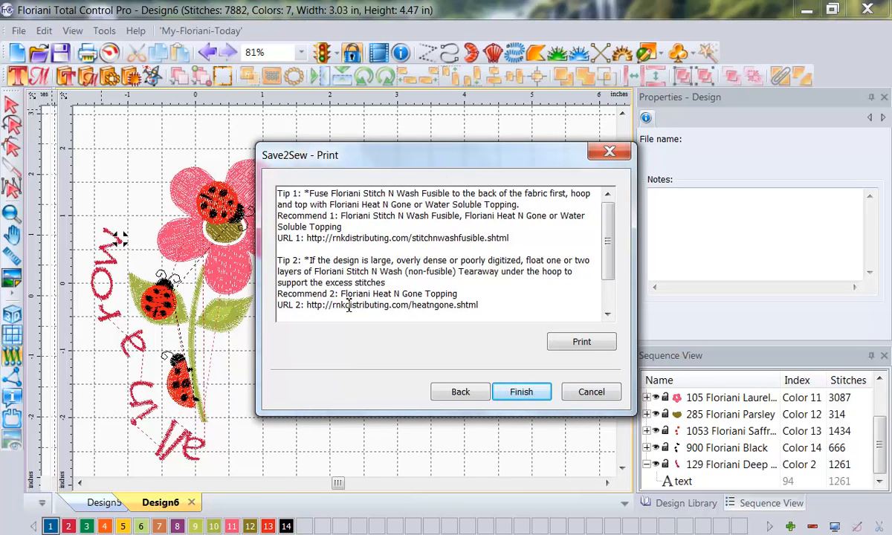
{"action": "left_click", "coordinate": [518, 392]}
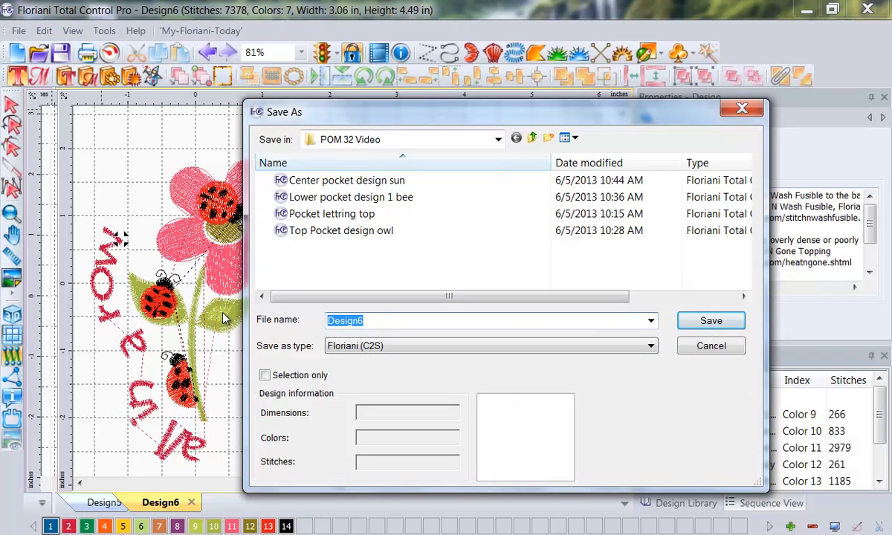
Step: Save the design as "thrird pocket design flower" in Floriani (C2S) format in the POM 32 Video folder
{"action": "type", "text": "t"}
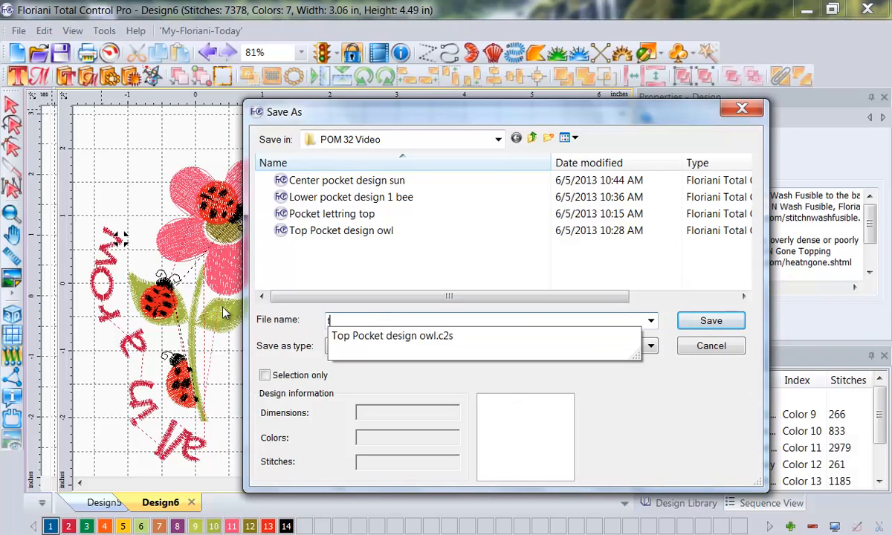
{"action": "type", "text": "hrird"}
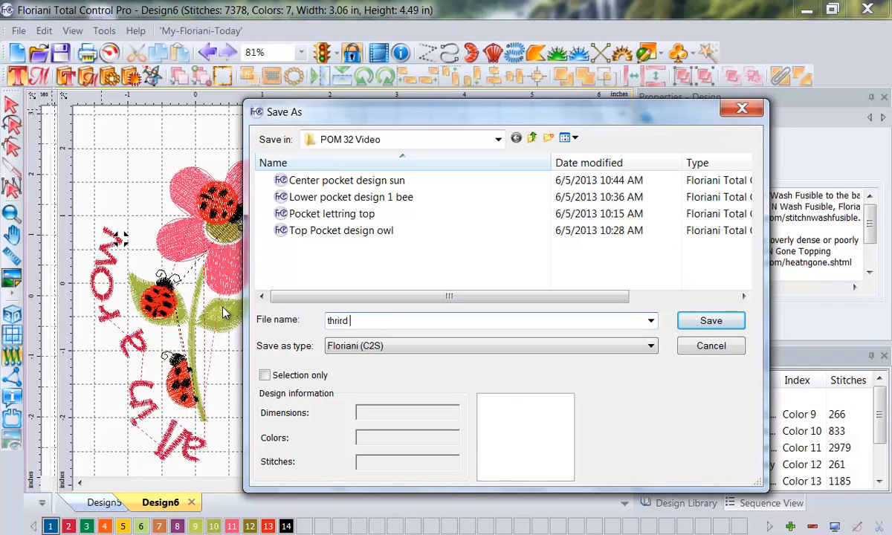
{"action": "type", "text": " ("}
{"action": "type", "text": "pocket"}
{"action": "type", "text": " desu"}
{"action": "key", "text": "BackSpace"}
{"action": "type", "text": "ign flower"}
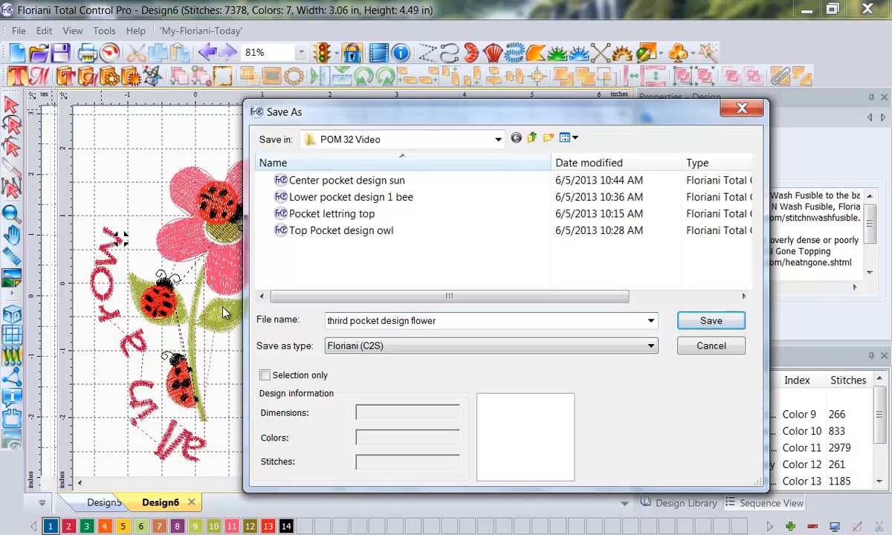
{"action": "left_click", "coordinate": [708, 325]}
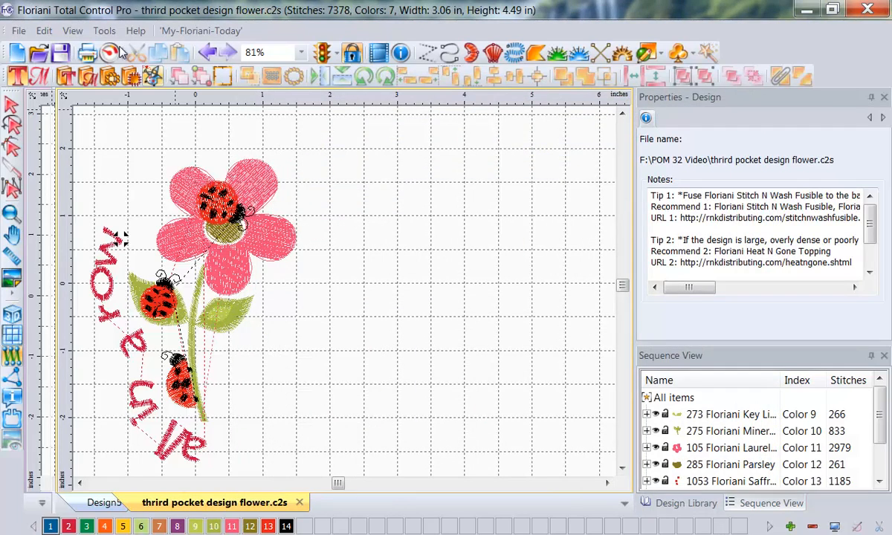
Step: Show the print preview of the saved flower pocket design
{"action": "left_click", "coordinate": [19, 31]}
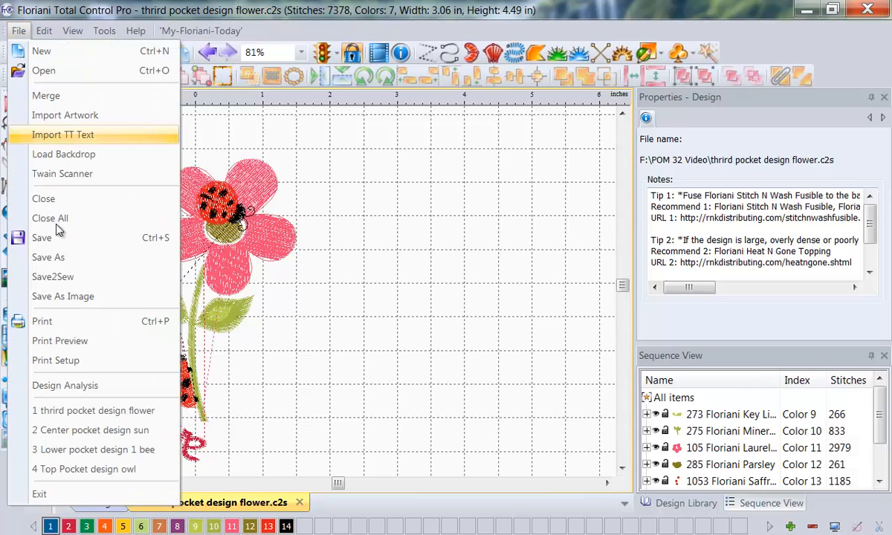
{"action": "left_click", "coordinate": [88, 341]}
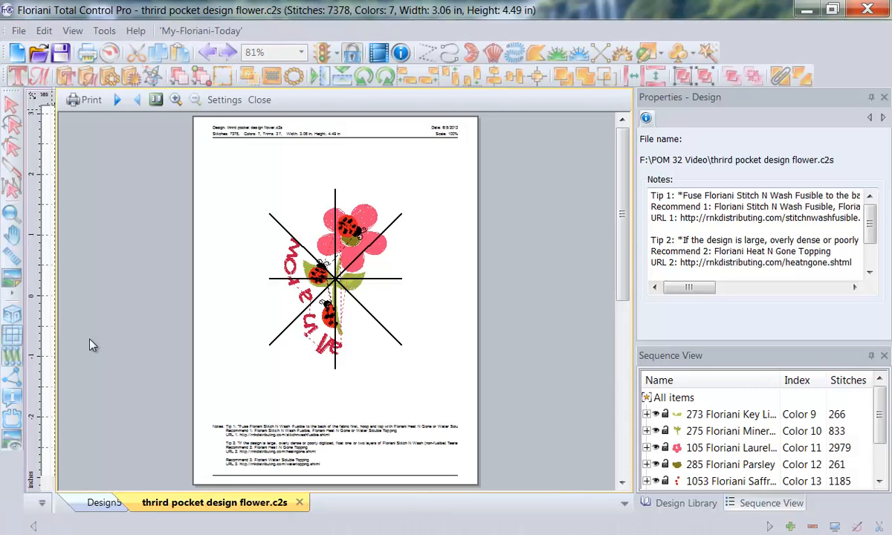